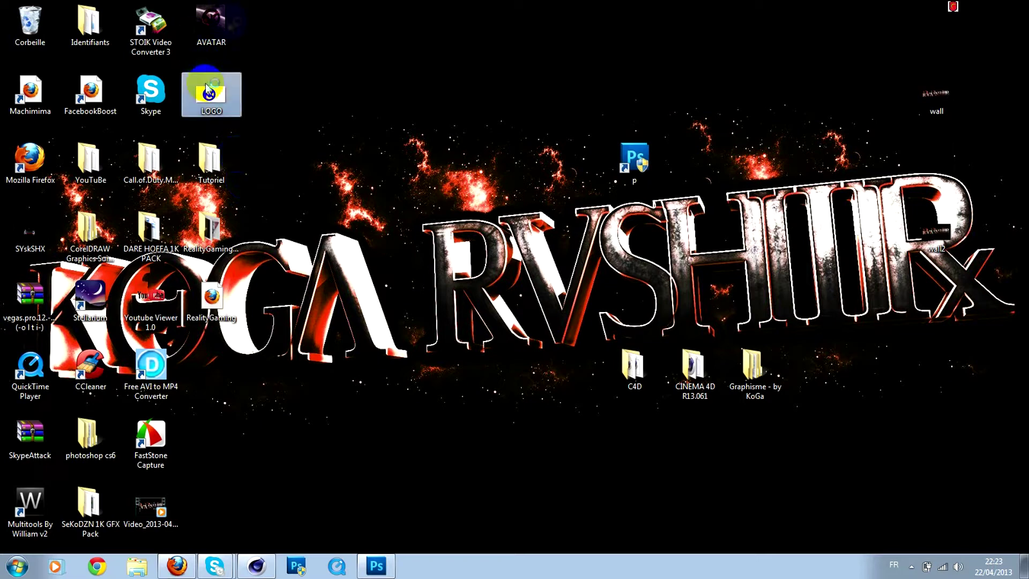
Open the LOGO and AVATAR images and examine the finished NK logo designs
{"action": "left_click", "coordinate": [231, 27]}
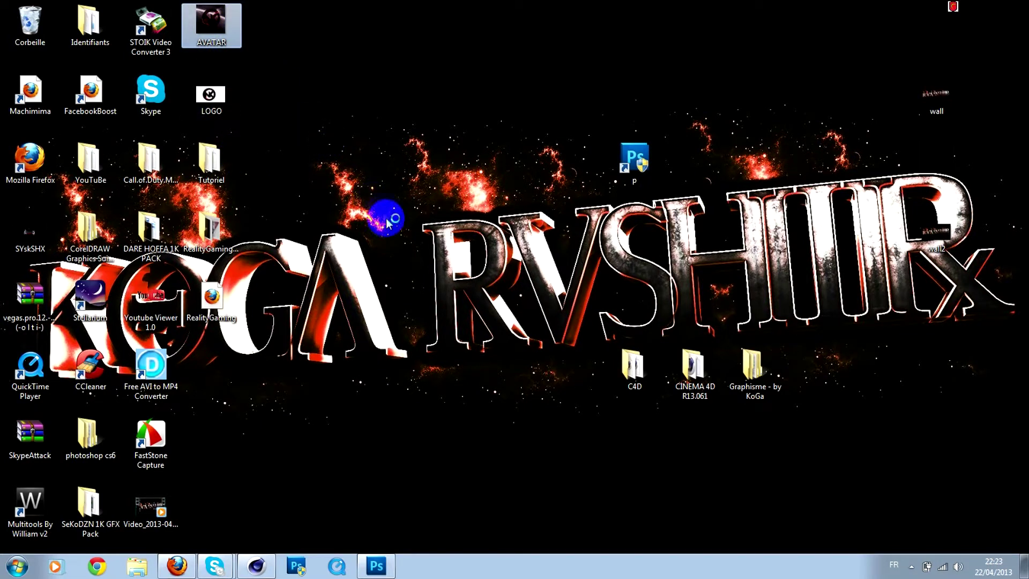
{"action": "left_click_drag", "start_coordinate": [297, 222], "coordinate": [360, 370]}
{"action": "left_click_drag", "start_coordinate": [418, 343], "coordinate": [425, 386]}
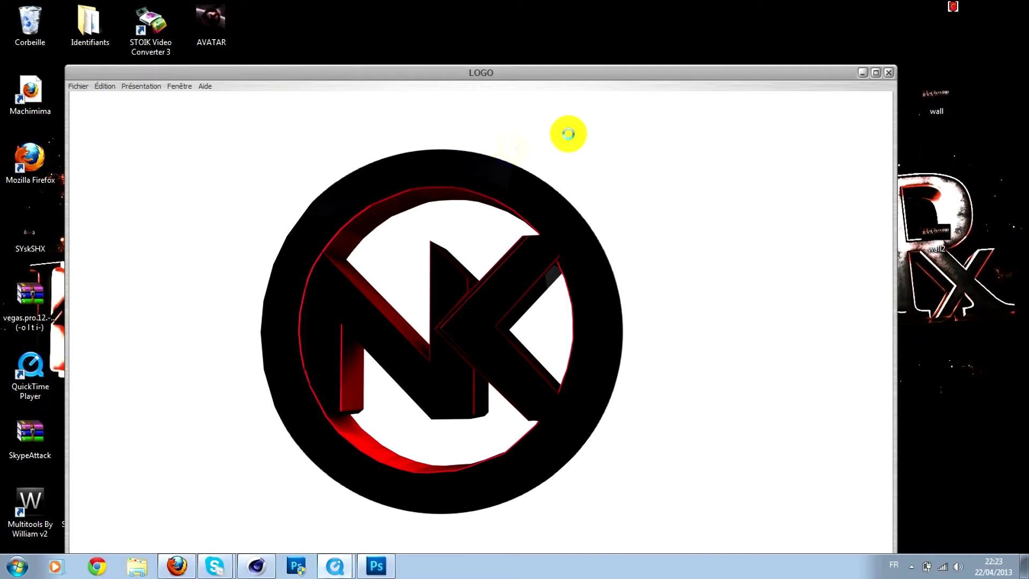
{"action": "left_click_drag", "start_coordinate": [563, 71], "coordinate": [558, 23]}
{"action": "left_click", "coordinate": [413, 160]}
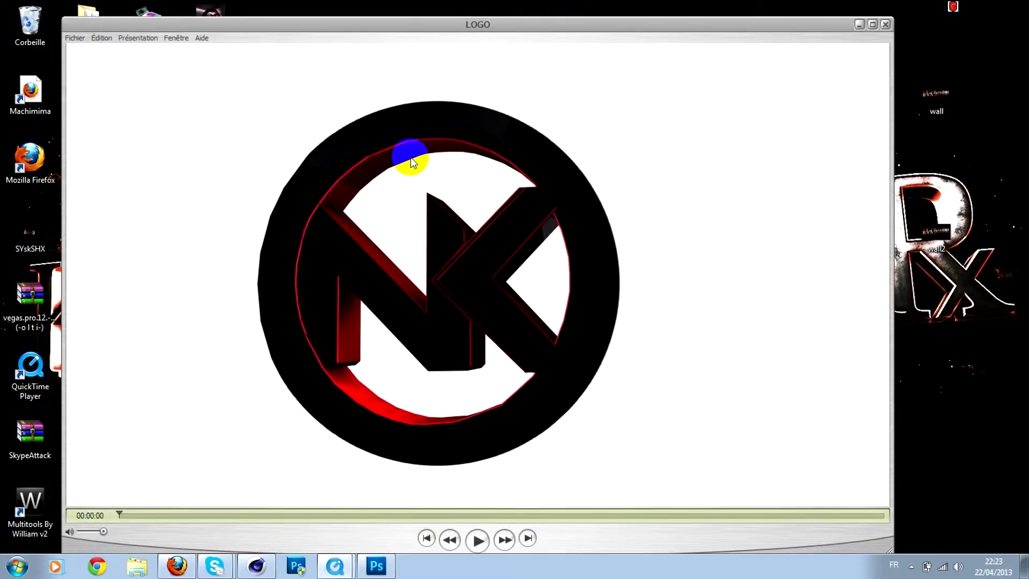
{"action": "left_click", "coordinate": [886, 25]}
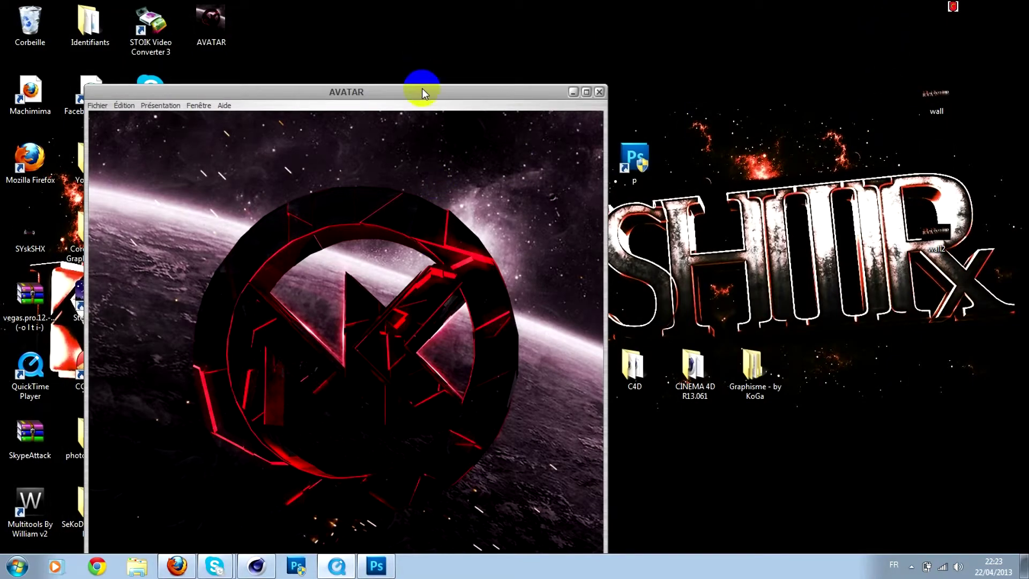
{"action": "left_click_drag", "start_coordinate": [424, 93], "coordinate": [448, 31]}
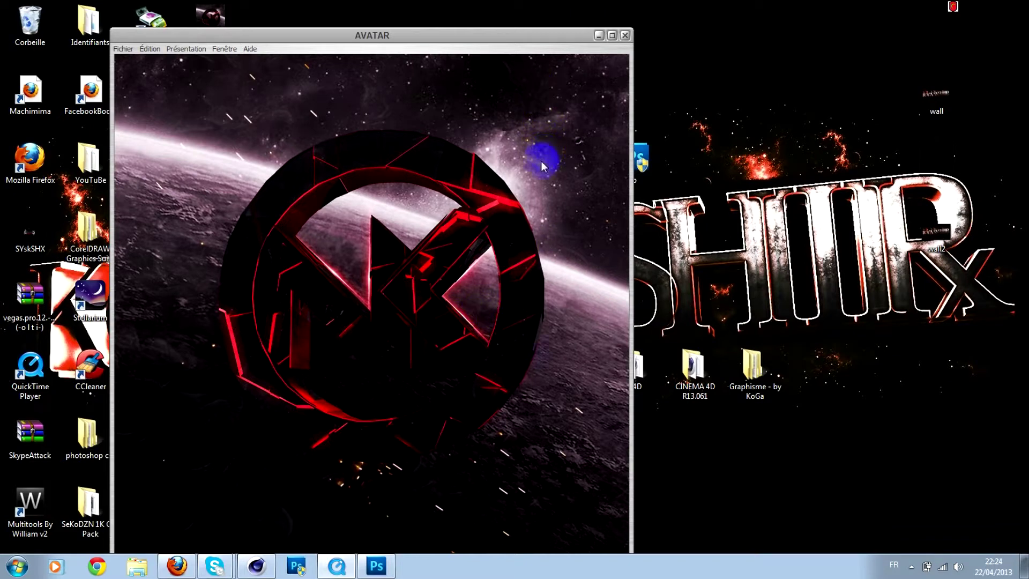
Switch to Photoshop and create a new 800 × 800 pixel RGB document at 72 pixels/inch with a transparent background
{"action": "left_click", "coordinate": [377, 567]}
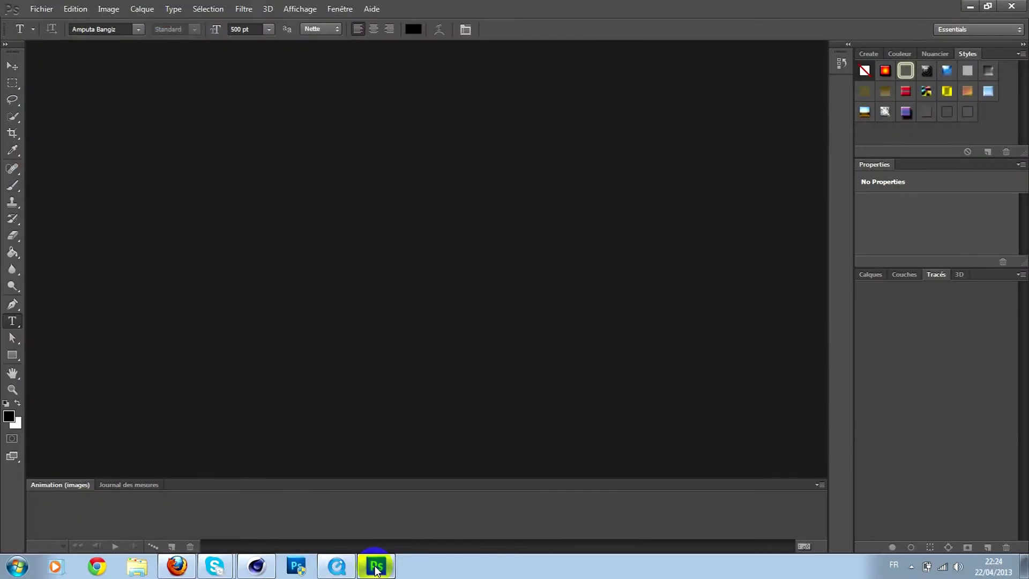
{"action": "key", "text": "ctrl+n"}
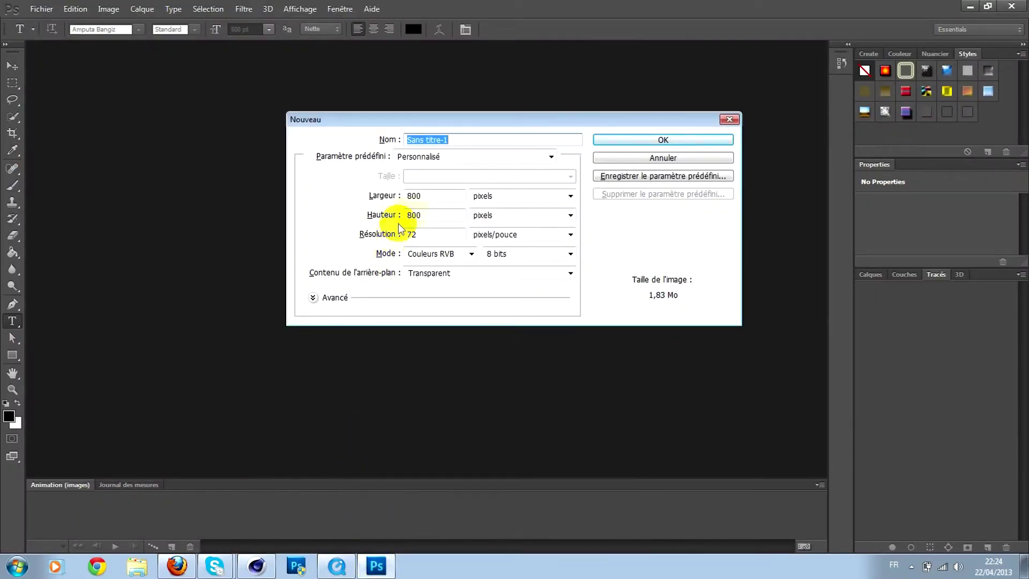
{"action": "left_click", "coordinate": [432, 199]}
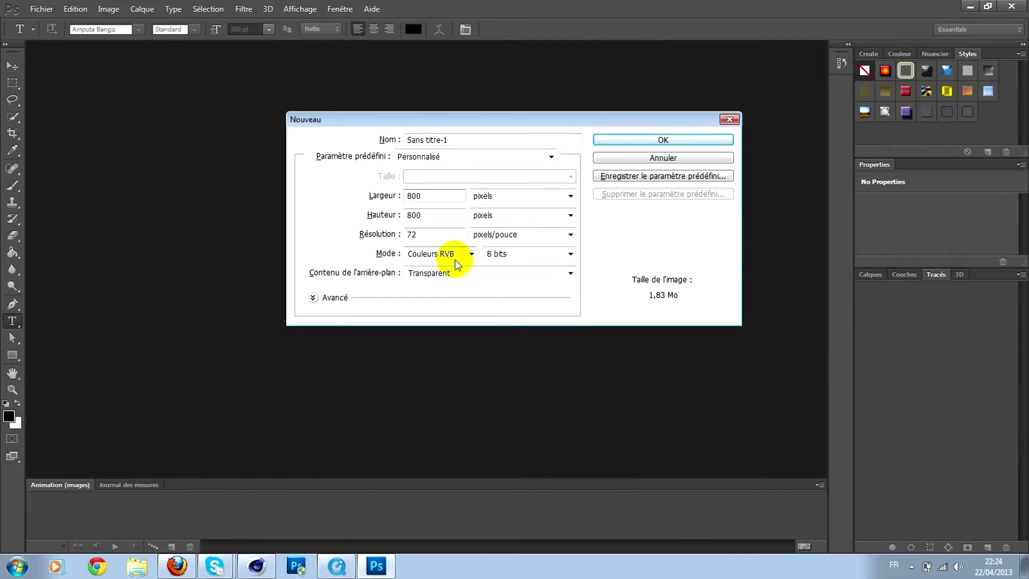
{"action": "left_click", "coordinate": [689, 141]}
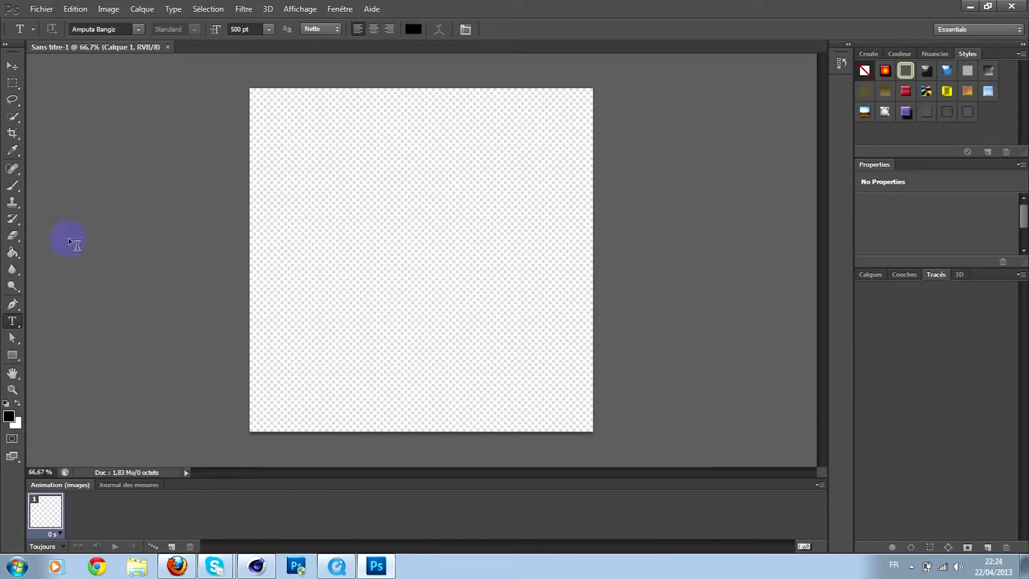
Add a new layer above Calque 1 and rename Calque 1 as Fond
{"action": "left_click", "coordinate": [13, 65]}
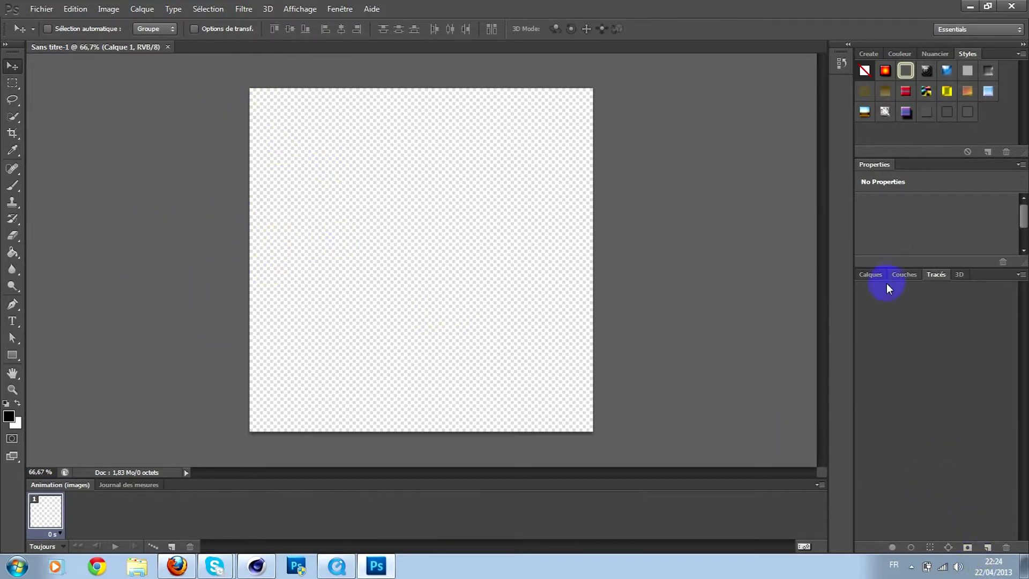
{"action": "left_click", "coordinate": [871, 275]}
{"action": "left_click", "coordinate": [989, 548]}
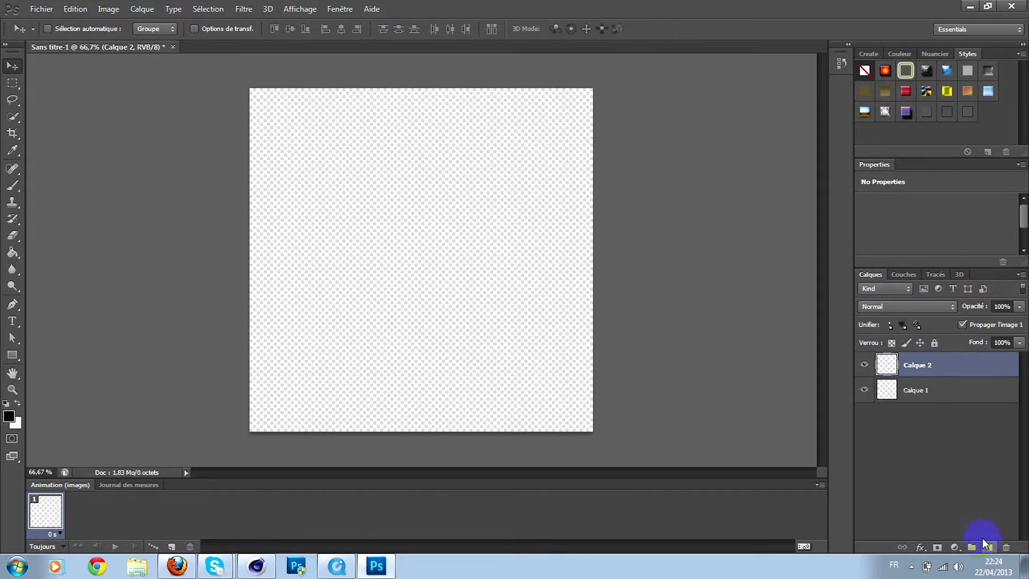
{"action": "double_click", "coordinate": [927, 400]}
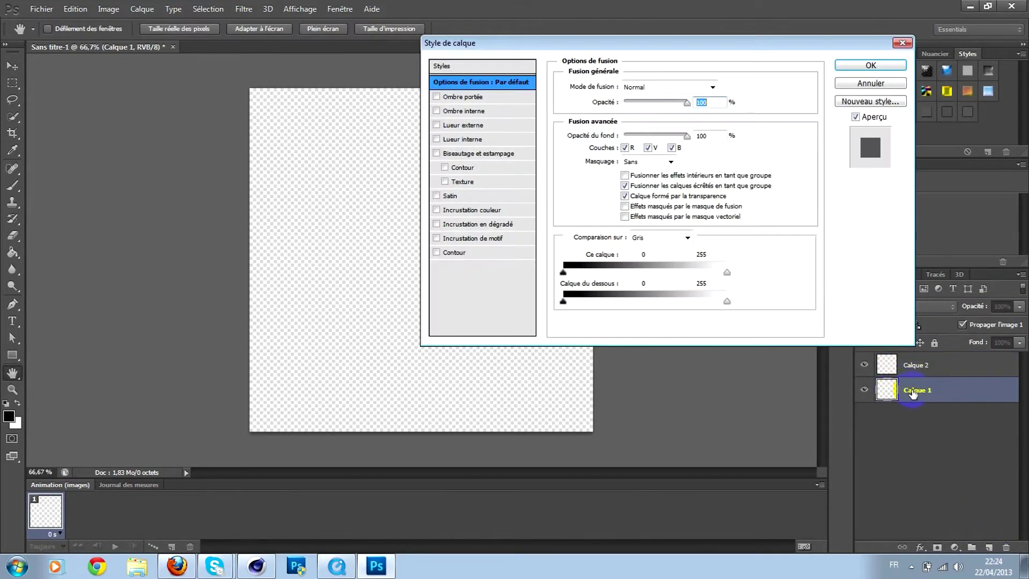
{"action": "left_click", "coordinate": [902, 45]}
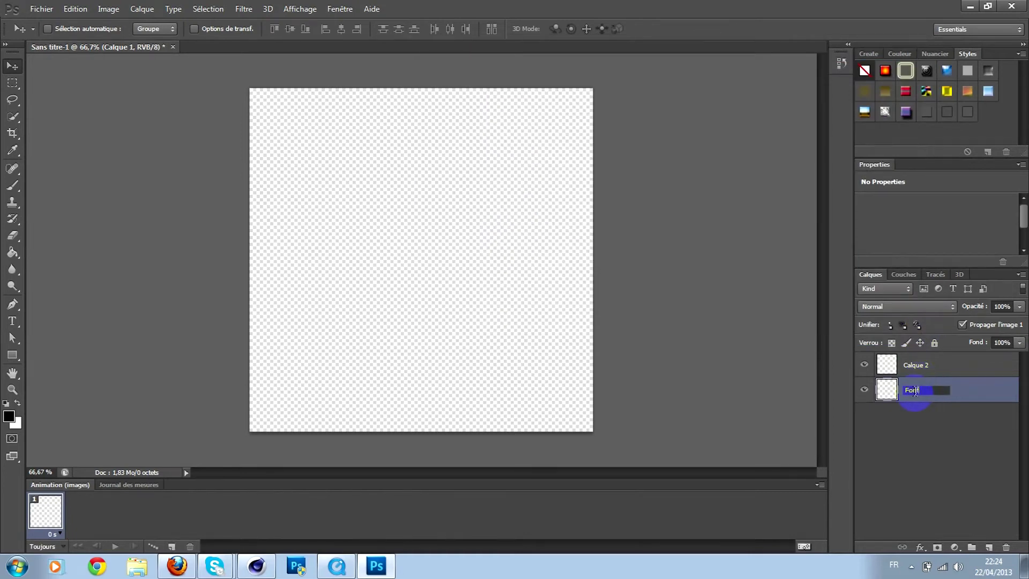
{"action": "key", "text": "Return"}
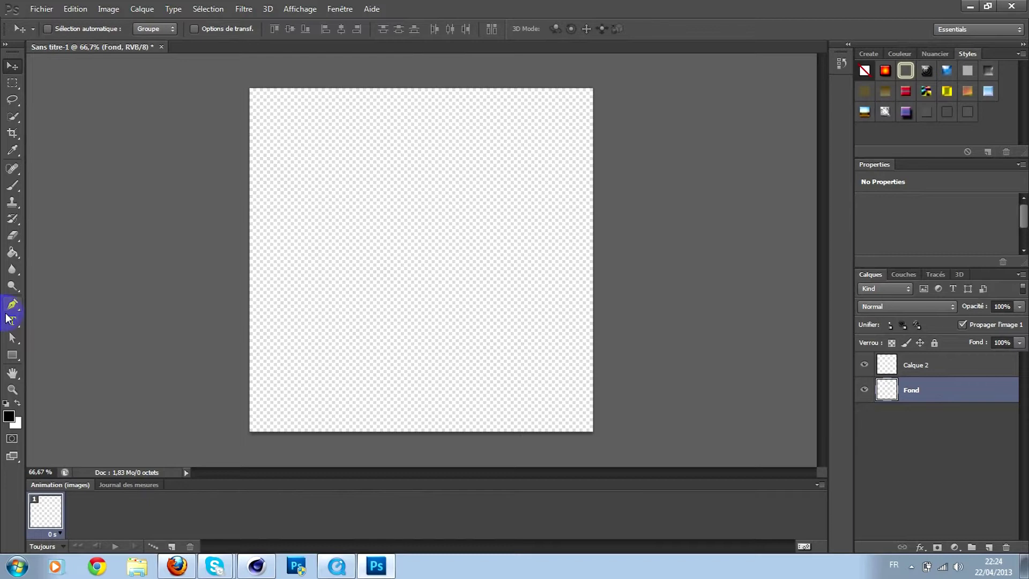
Add the letter "N" as black text in Amputa Bangiz at 500 pt and name its layer N
{"action": "left_click", "coordinate": [9, 323]}
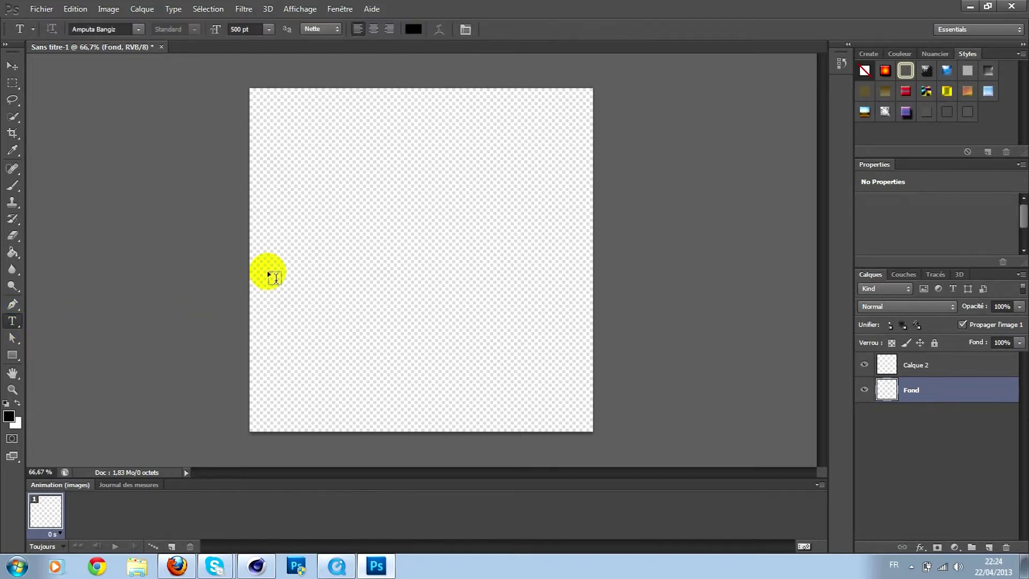
{"action": "left_click", "coordinate": [323, 266]}
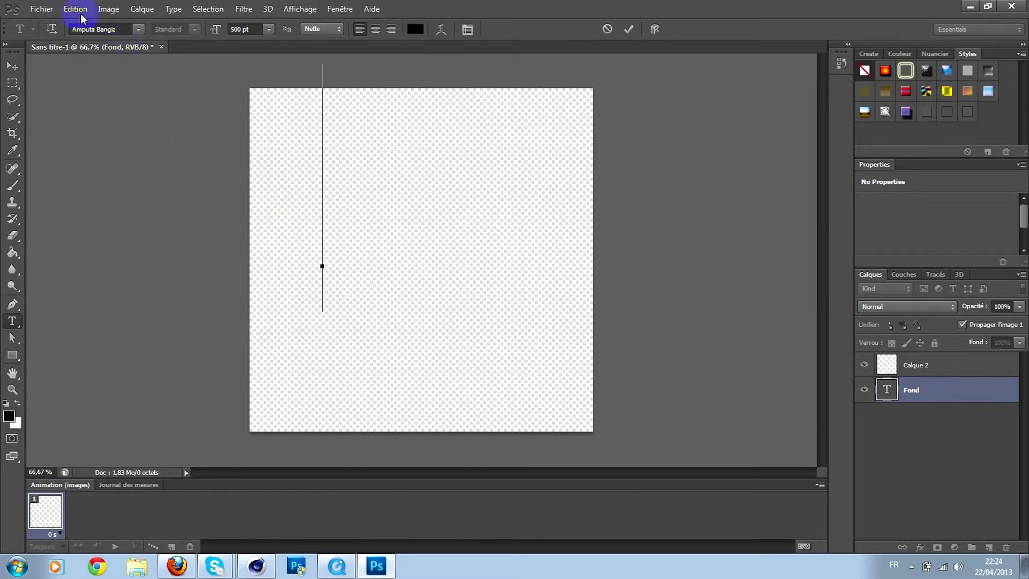
{"action": "left_click", "coordinate": [140, 31]}
{"action": "left_click", "coordinate": [140, 32]}
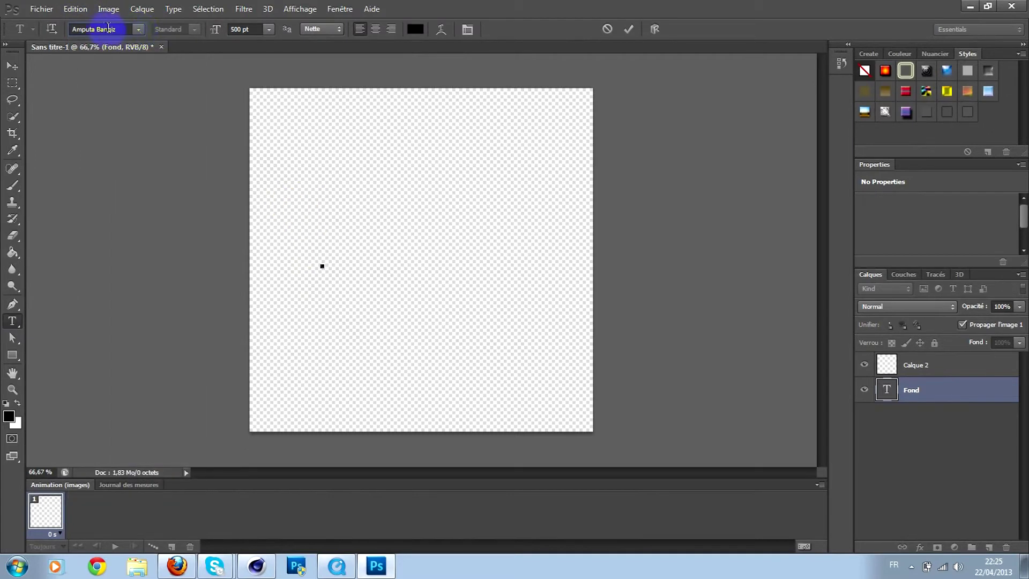
{"action": "left_click", "coordinate": [328, 261]}
{"action": "type", "text": "N"}
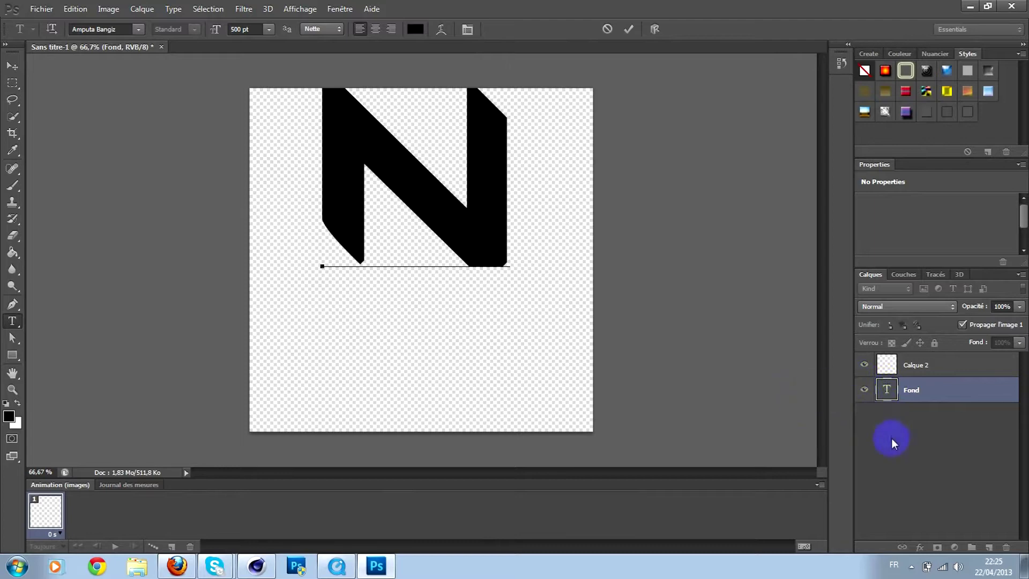
{"action": "left_click", "coordinate": [13, 68]}
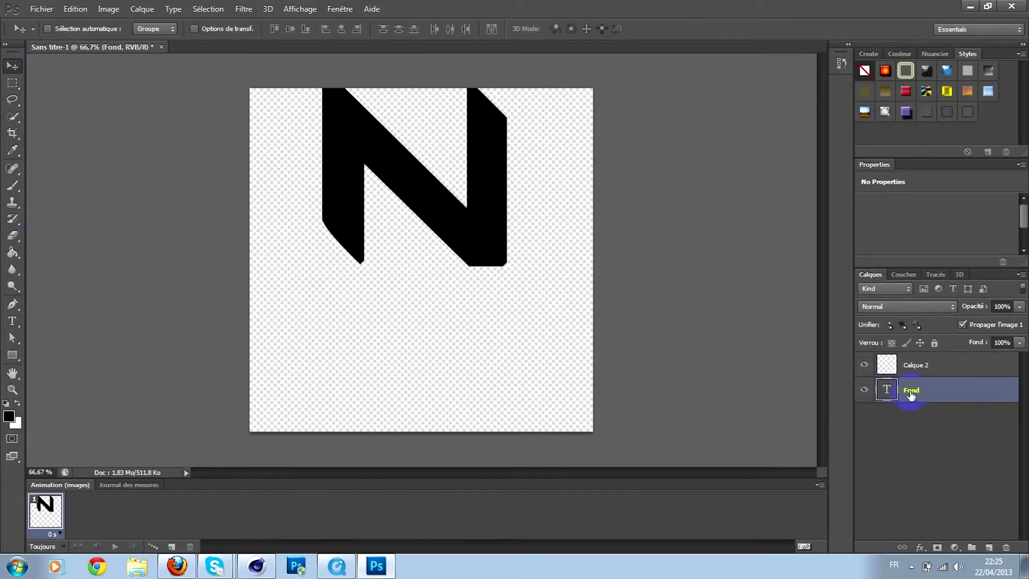
{"action": "key", "text": "Return"}
Move the N layer above Calque 2 and rename Calque 2 as Fond
{"action": "left_click_drag", "start_coordinate": [944, 365], "coordinate": [906, 357]}
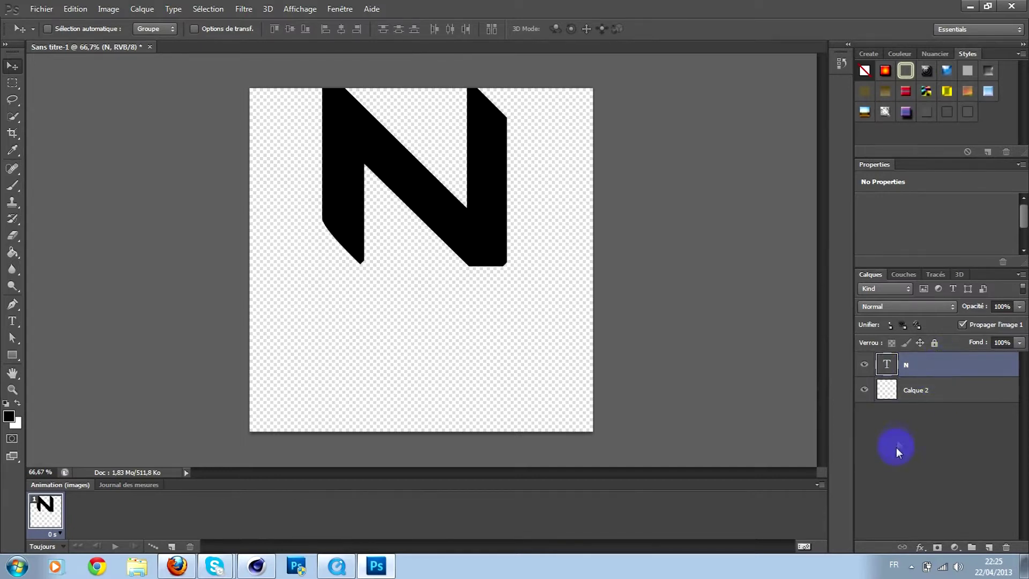
{"action": "double_click", "coordinate": [907, 391]}
{"action": "type", "text": "Fond"}
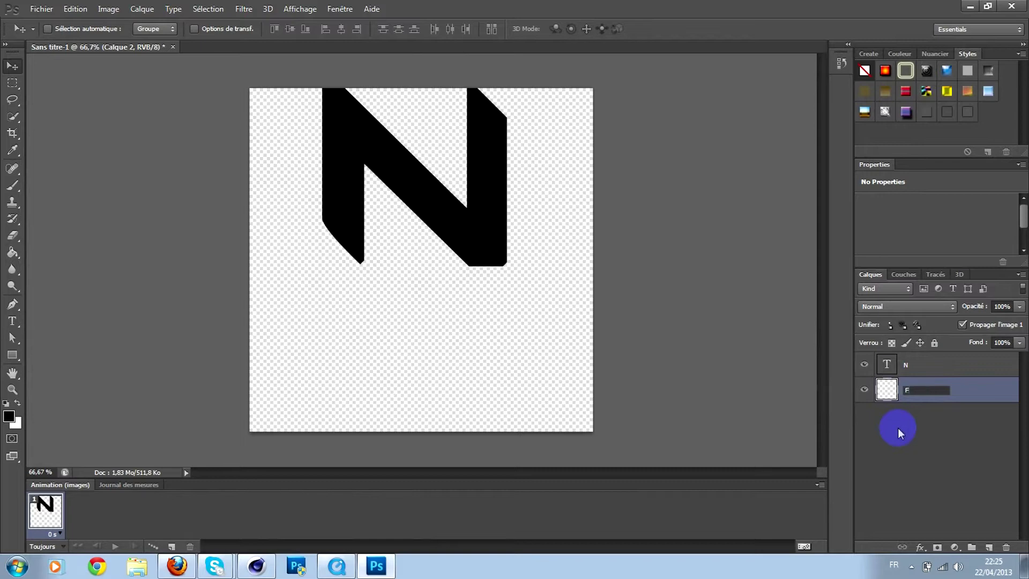
{"action": "key", "text": "Return"}
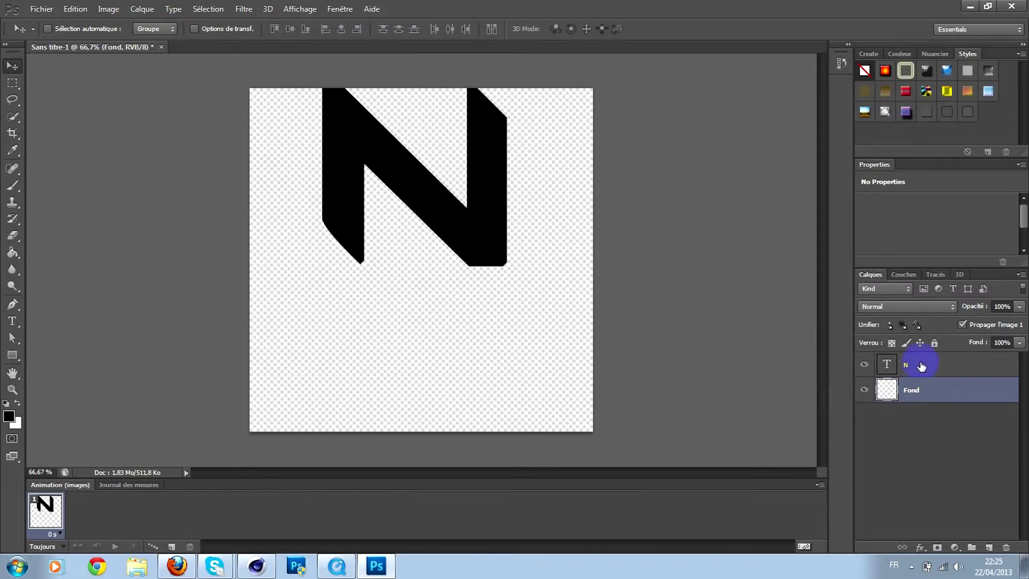
Rasterize the N text layer and move the letter down and left so it lies fully inside the canvas
{"action": "left_click", "coordinate": [921, 367]}
{"action": "right_click", "coordinate": [912, 365]}
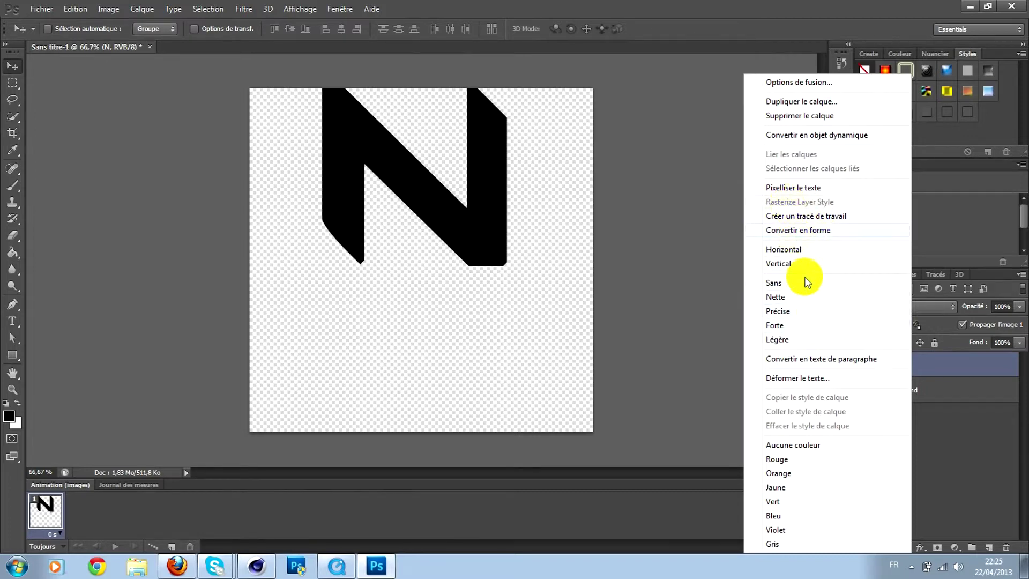
{"action": "left_click", "coordinate": [791, 187]}
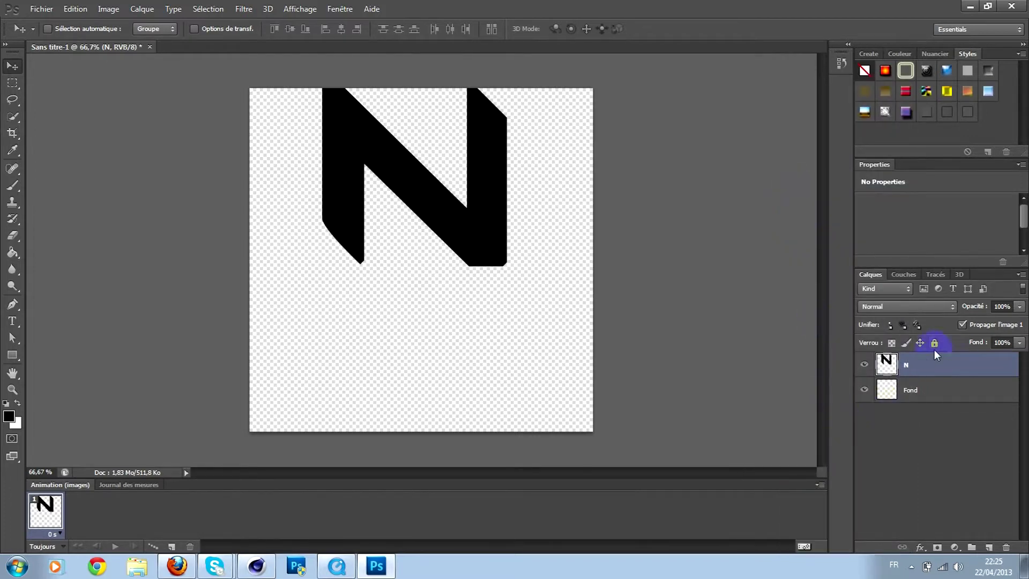
{"action": "left_click_drag", "start_coordinate": [442, 225], "coordinate": [410, 296]}
{"action": "left_click", "coordinate": [933, 449]}
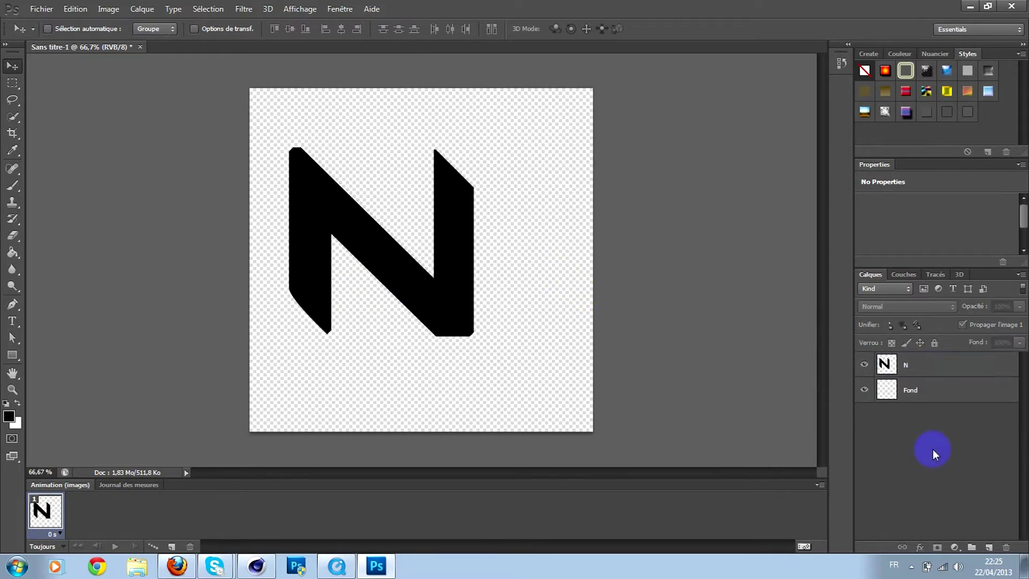
Add a new layer named K and enter the letter "K" on it in Amputa Bangiz at 500 pt
{"action": "left_click", "coordinate": [987, 548]}
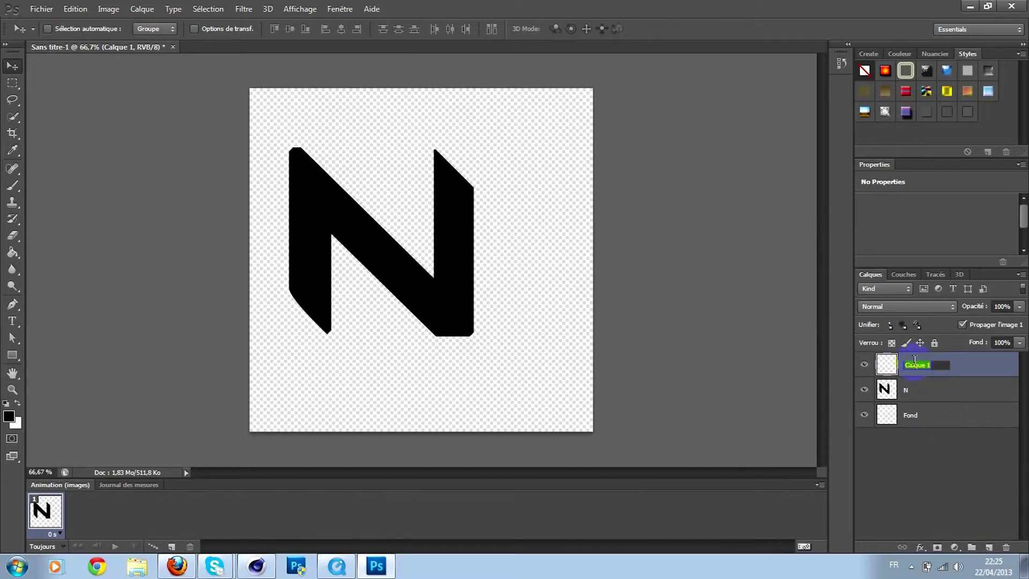
{"action": "key", "text": "Return"}
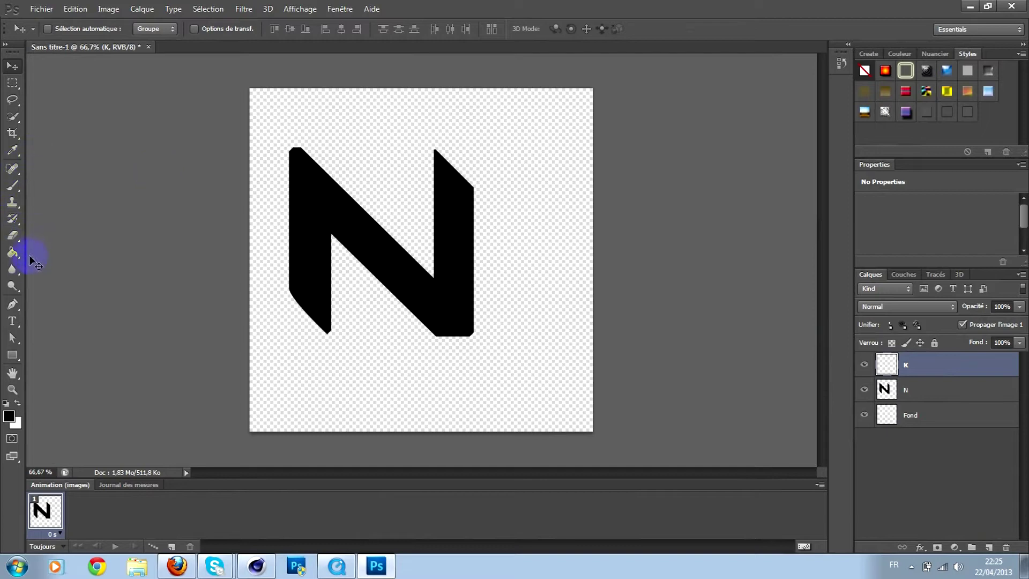
{"action": "left_click", "coordinate": [12, 321]}
{"action": "left_click", "coordinate": [370, 269]}
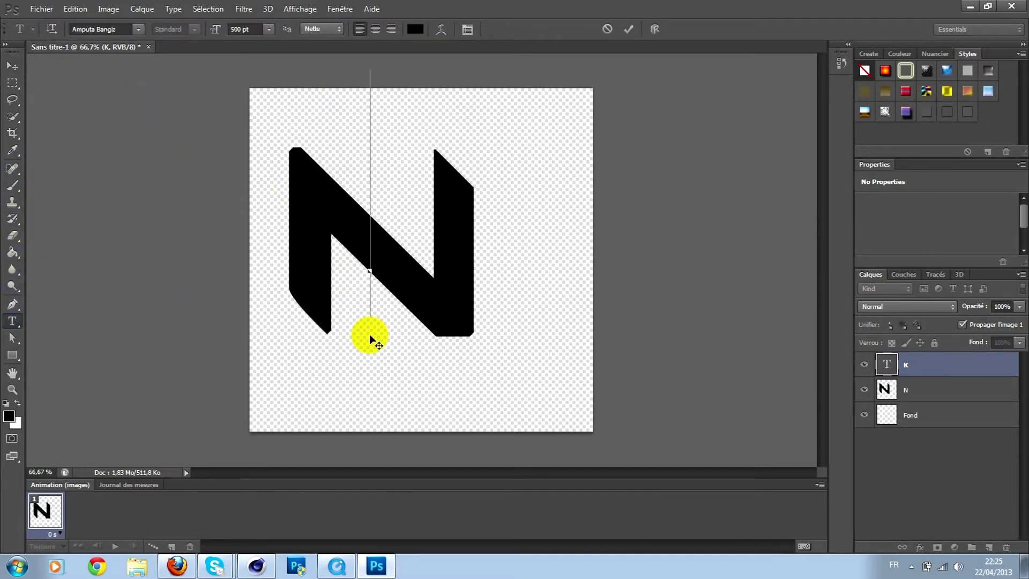
{"action": "type", "text": "K"}
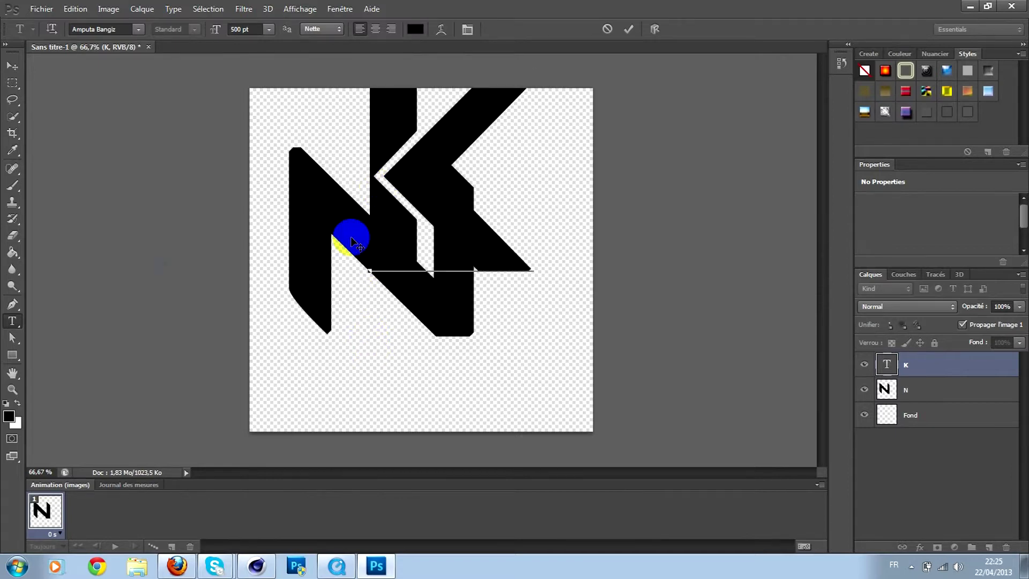
{"action": "left_click", "coordinate": [7, 67]}
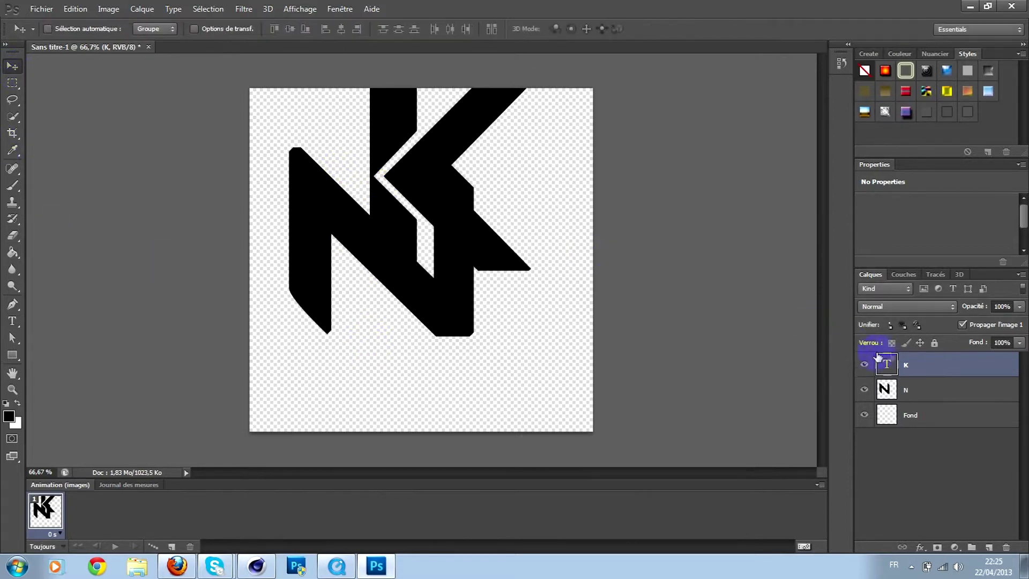
Rasterize the K text layer and move the letter level with the N, overlapping the N's right stem
{"action": "right_click", "coordinate": [942, 371]}
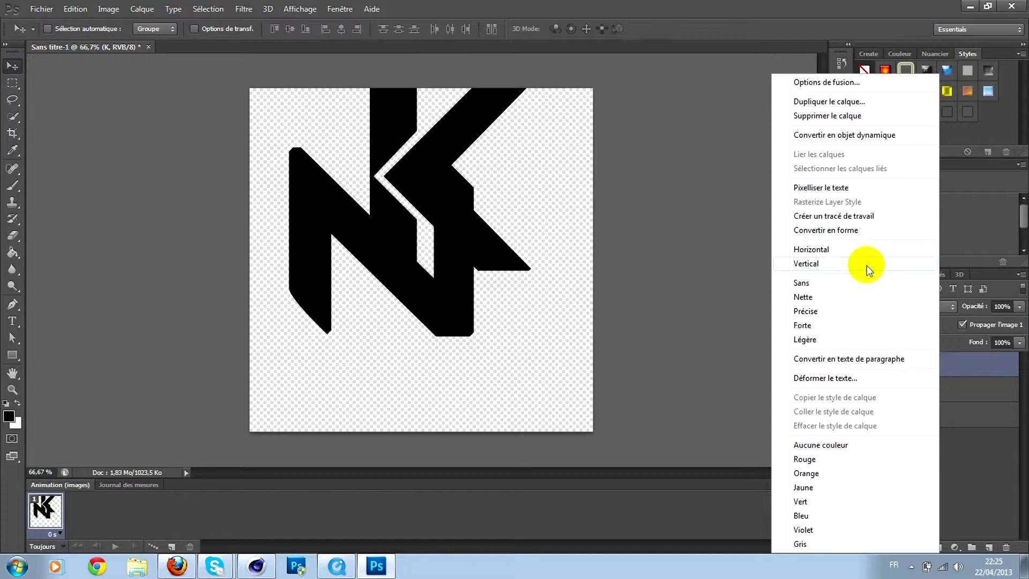
{"action": "left_click", "coordinate": [813, 188]}
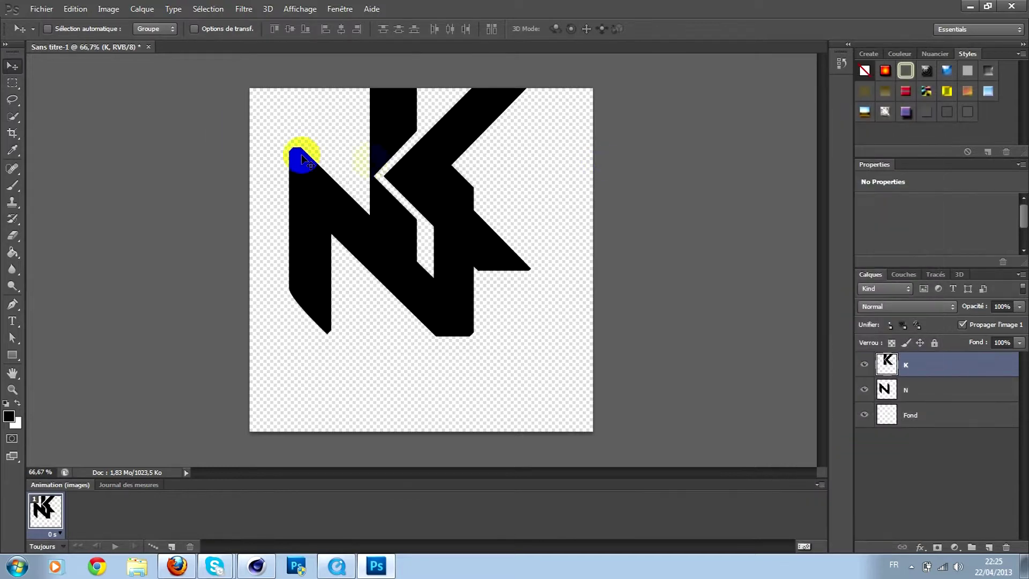
{"action": "left_click_drag", "start_coordinate": [403, 172], "coordinate": [452, 222]}
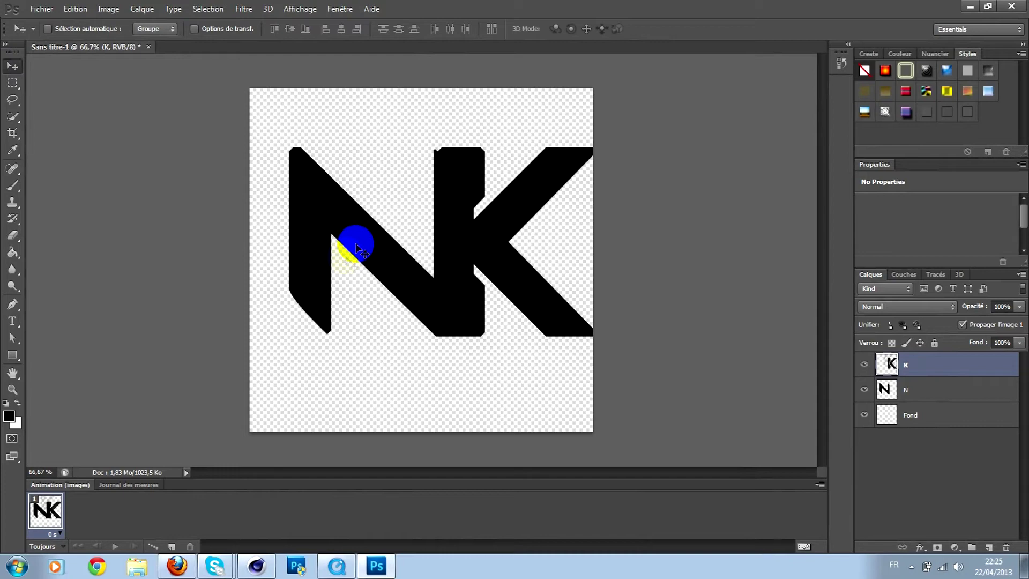
Move the N left and slightly down so its right stem only partly overlaps the K
{"action": "left_click", "coordinate": [908, 391]}
{"action": "mouse_move", "coordinate": [439, 294]}
{"action": "left_mouse_down"}
{"action": "mouse_move", "coordinate": [352, 278]}
{"action": "mouse_move", "coordinate": [366, 285]}
{"action": "left_mouse_up"}
{"action": "left_click", "coordinate": [531, 267]}
Fill the letter on the N layer with white using the Paint Bucket
{"action": "left_click", "coordinate": [958, 390]}
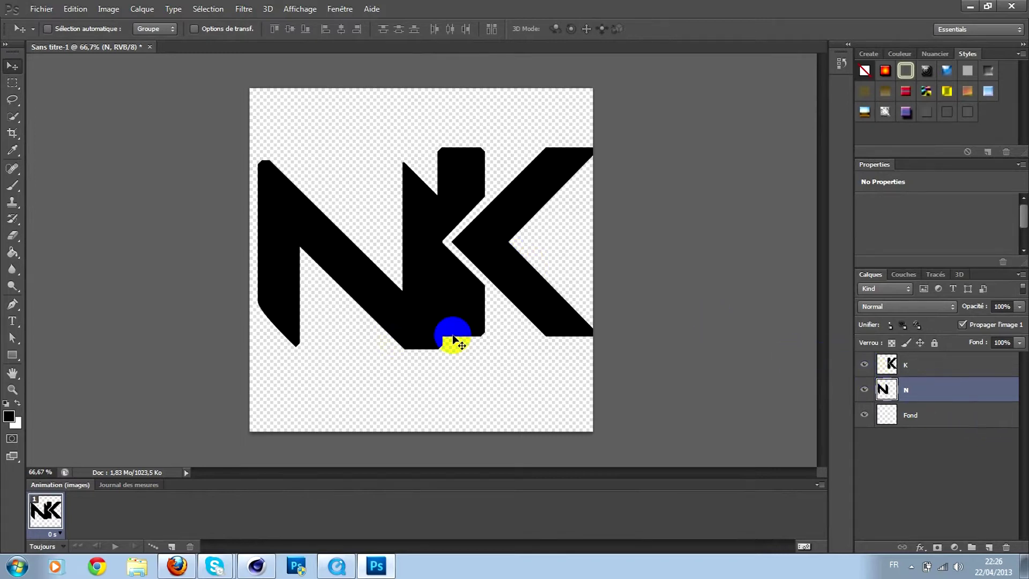
{"action": "left_click", "coordinate": [13, 253]}
{"action": "left_click", "coordinate": [18, 402]}
{"action": "left_click", "coordinate": [283, 234]}
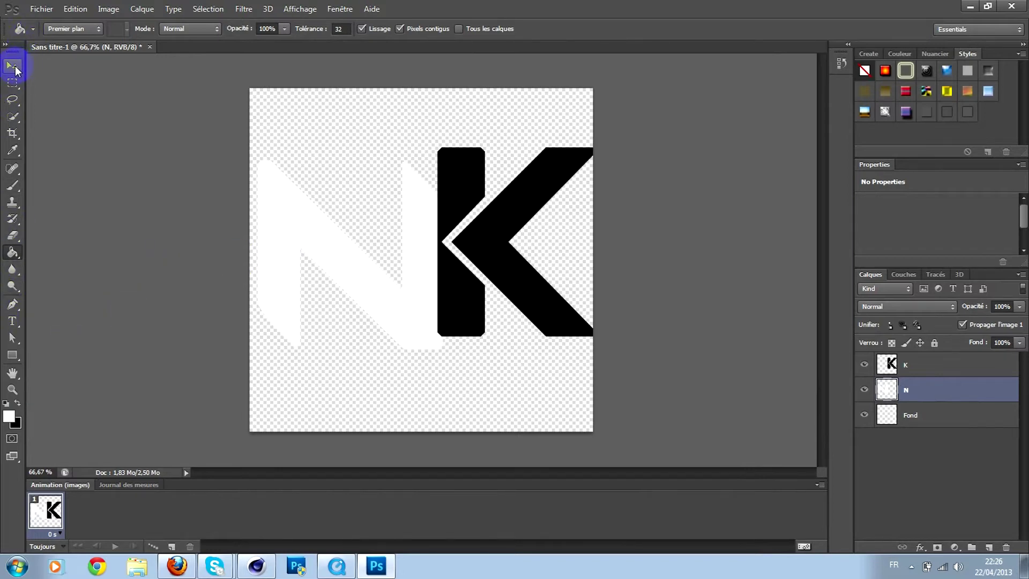
Move the letter on the K layer left and slightly down so its stem covers the N's right stem
{"action": "left_click", "coordinate": [13, 66]}
{"action": "left_click", "coordinate": [892, 364]}
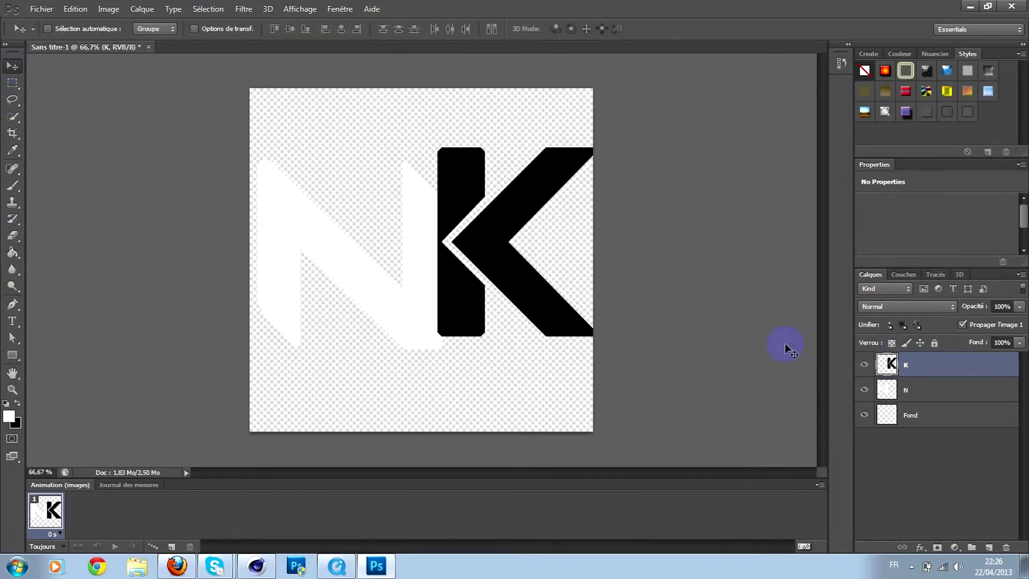
{"action": "left_click_drag", "start_coordinate": [536, 280], "coordinate": [501, 296]}
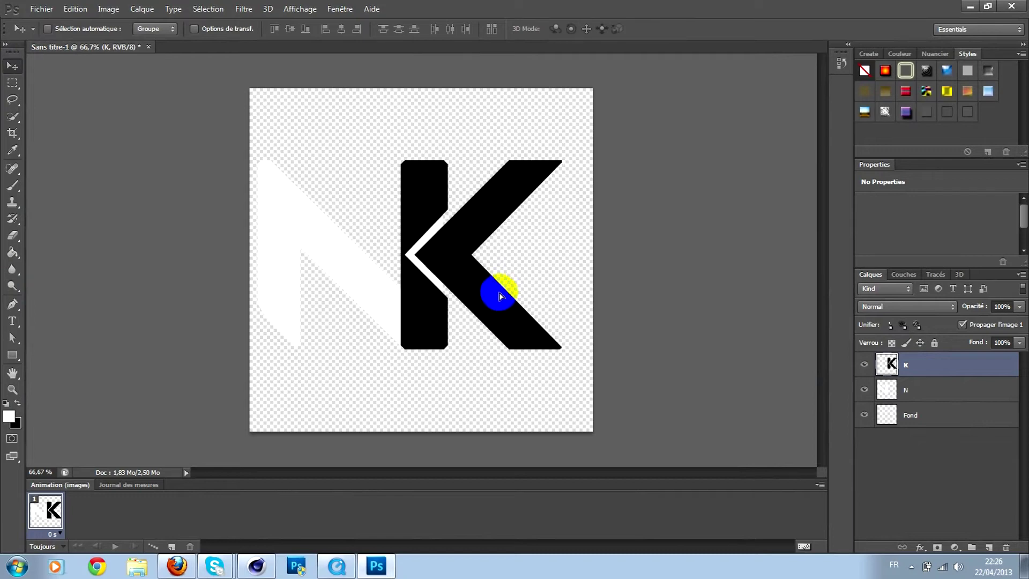
Fill the Fond layer with the grey #888282 using the Paint Bucket
{"action": "left_click", "coordinate": [917, 415]}
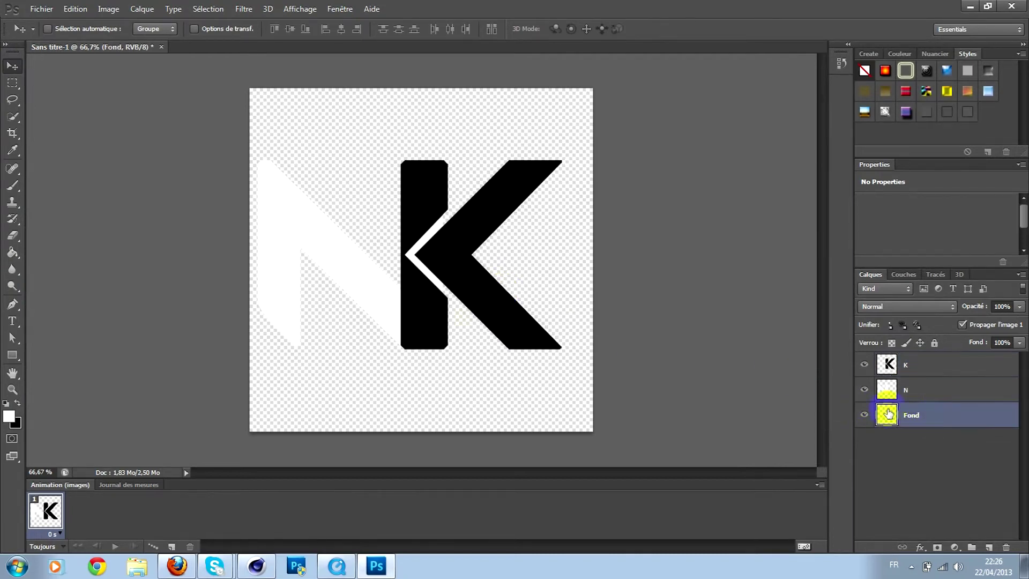
{"action": "left_click", "coordinate": [13, 253]}
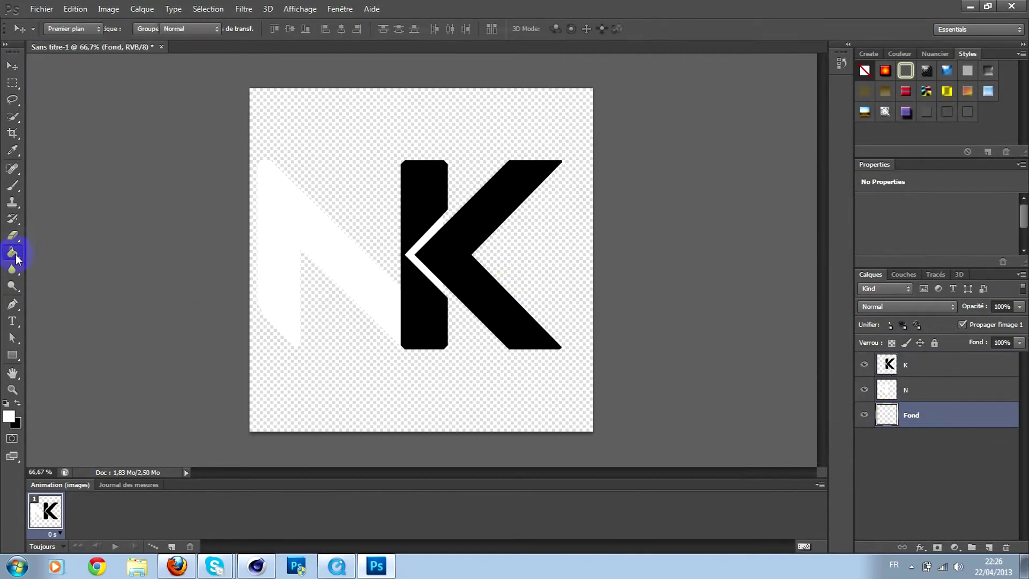
{"action": "left_click", "coordinate": [18, 424]}
{"action": "left_click", "coordinate": [17, 424]}
{"action": "left_click_drag", "start_coordinate": [327, 343], "coordinate": [246, 353]}
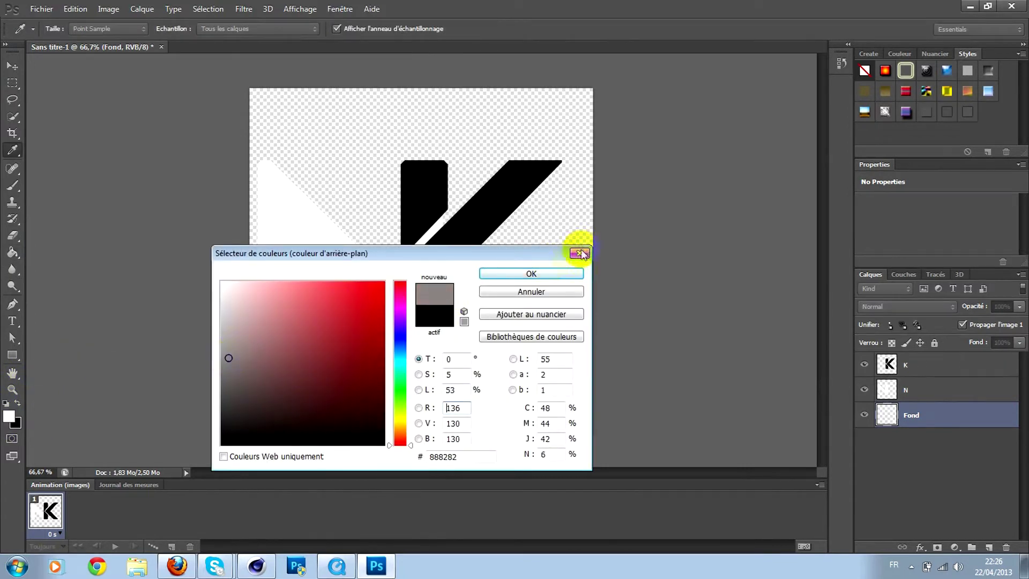
{"action": "left_click", "coordinate": [558, 273]}
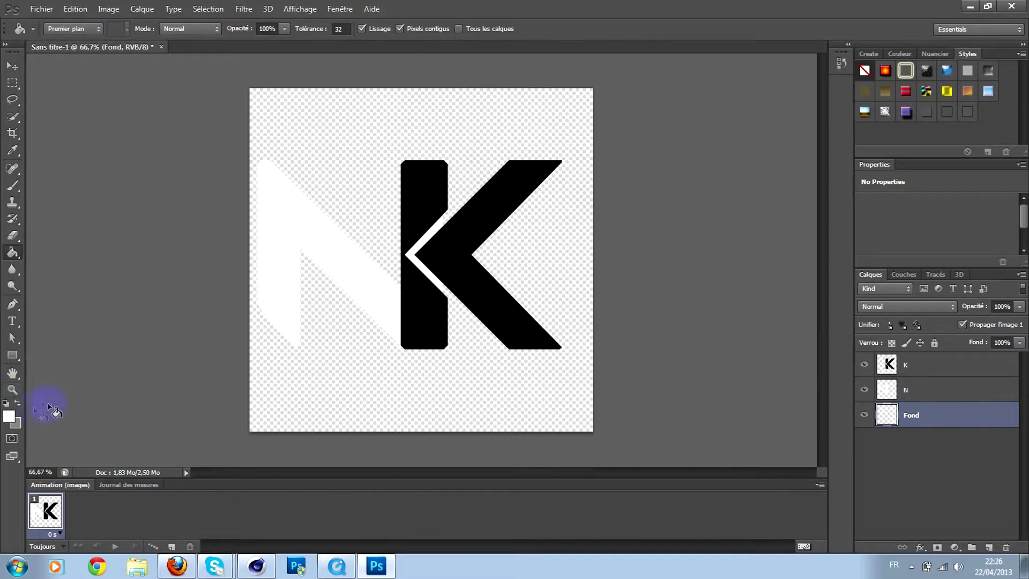
{"action": "left_click", "coordinate": [17, 403]}
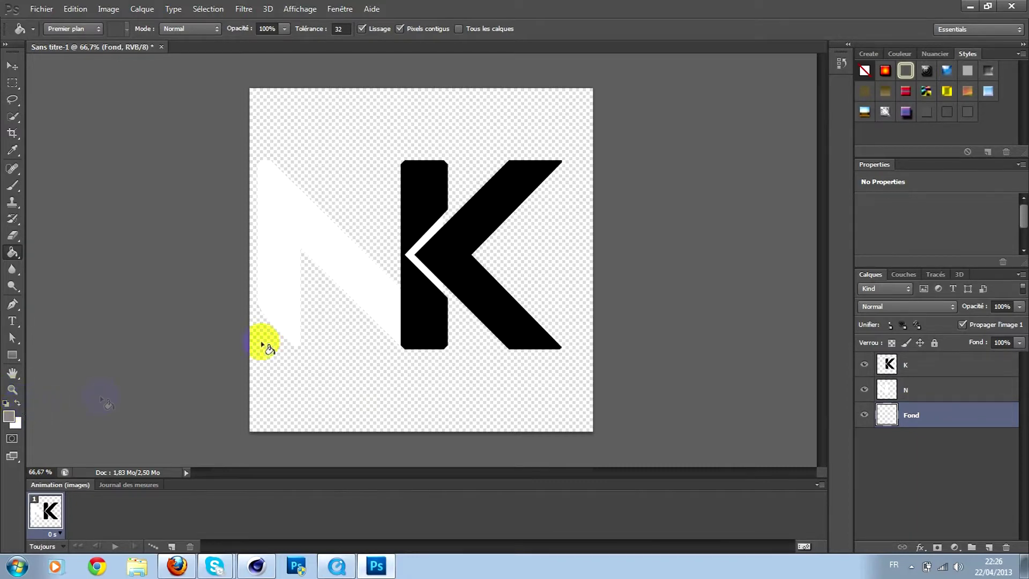
{"action": "left_click", "coordinate": [385, 398]}
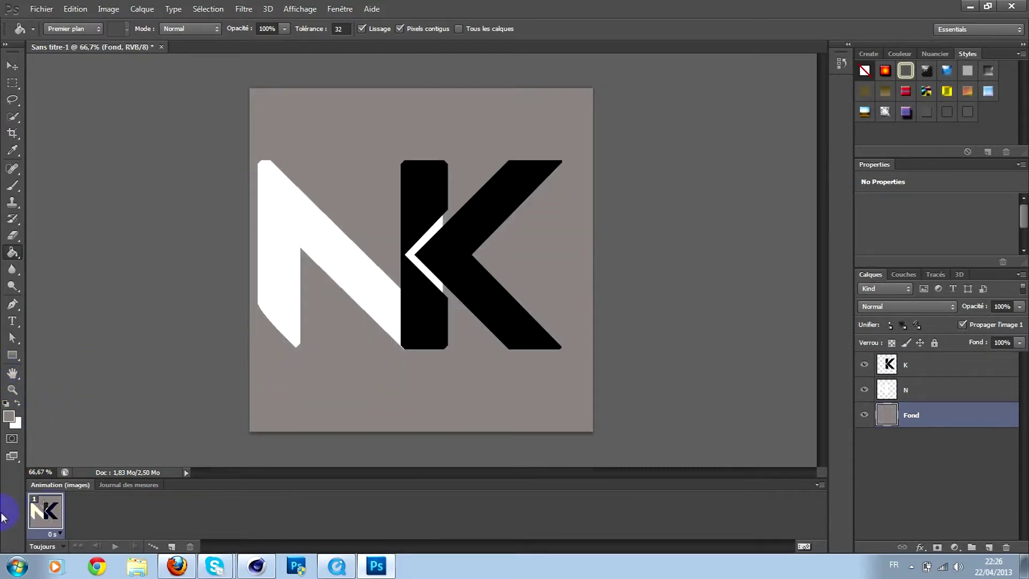
{"action": "left_click", "coordinate": [13, 305]}
{"action": "left_click", "coordinate": [453, 232]}
{"action": "left_click", "coordinate": [434, 259]}
{"action": "left_click", "coordinate": [448, 220]}
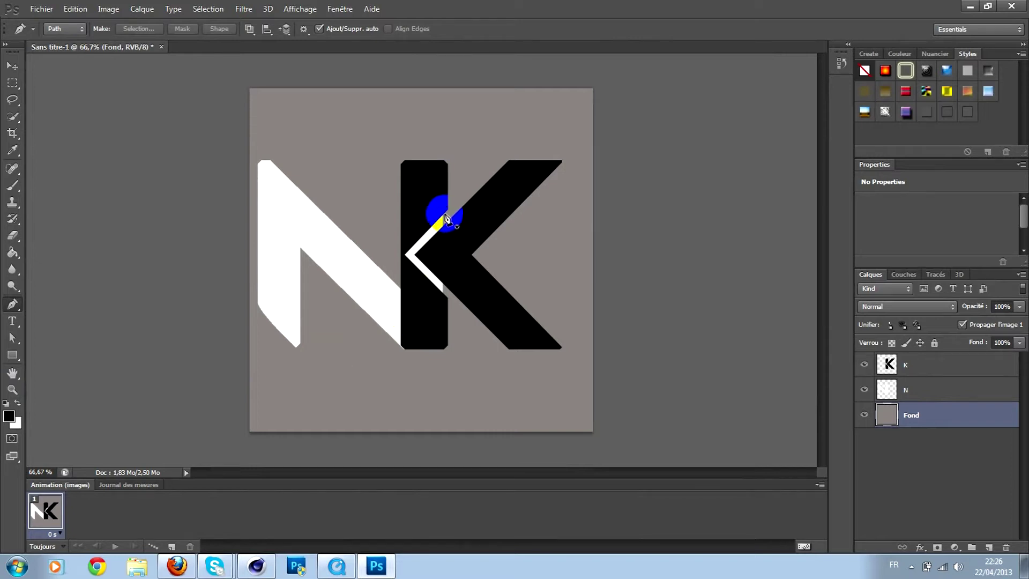
{"action": "left_click", "coordinate": [632, 280]}
Place the N layer above the K layer and shift the N slightly left to align its right stem with the K's stem
{"action": "left_click_drag", "start_coordinate": [937, 396], "coordinate": [935, 356]}
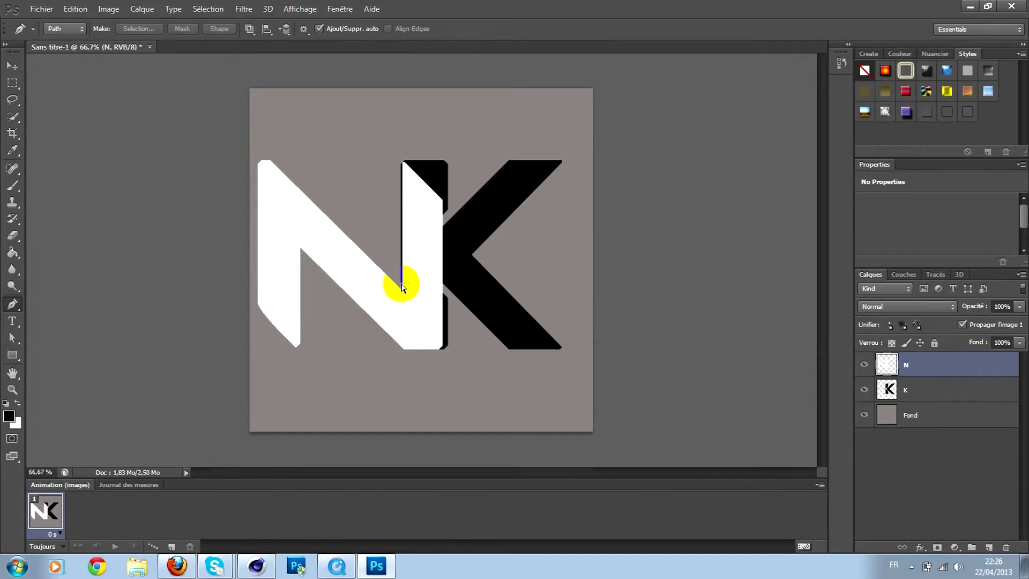
{"action": "left_click", "coordinate": [74, 8]}
{"action": "left_click", "coordinate": [13, 67]}
{"action": "left_click_drag", "start_coordinate": [322, 239], "coordinate": [318, 239]}
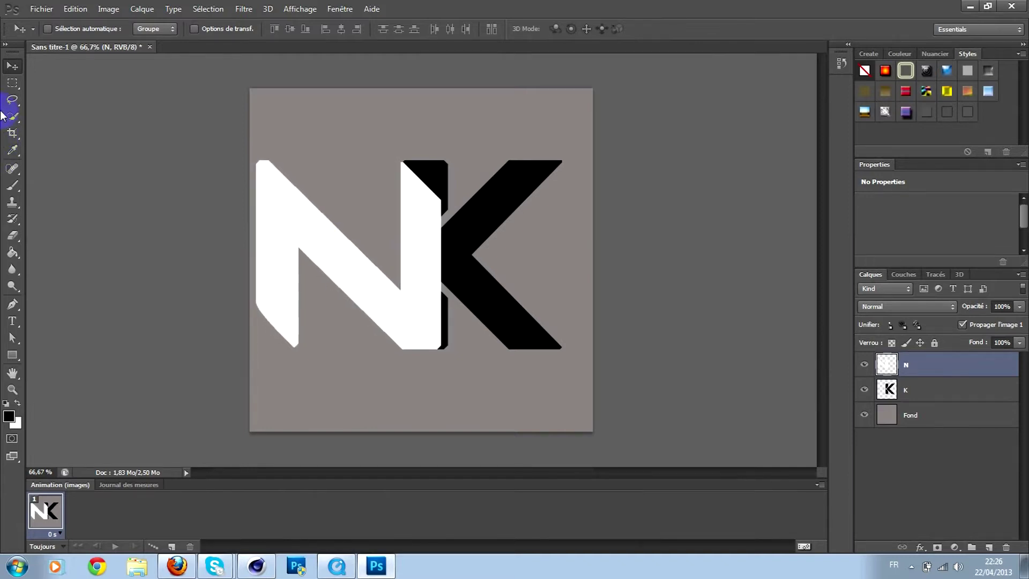
Draw a closed Pen path around the part of the K's upper stem that sticks out beyond the N
{"action": "left_click", "coordinate": [12, 305]}
{"action": "left_click", "coordinate": [408, 166]}
{"action": "left_click", "coordinate": [446, 205]}
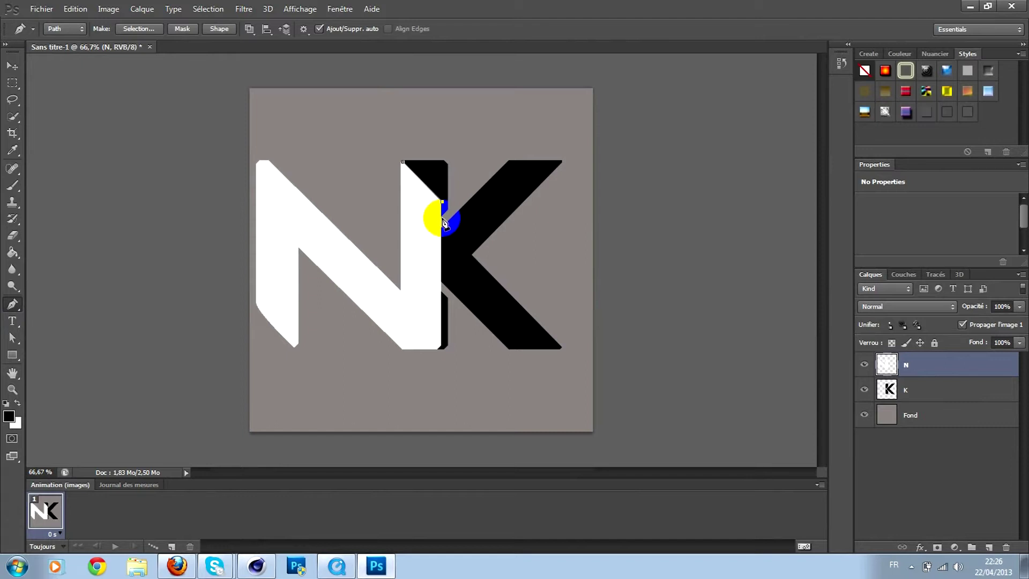
{"action": "left_click_drag", "start_coordinate": [443, 220], "coordinate": [462, 197]}
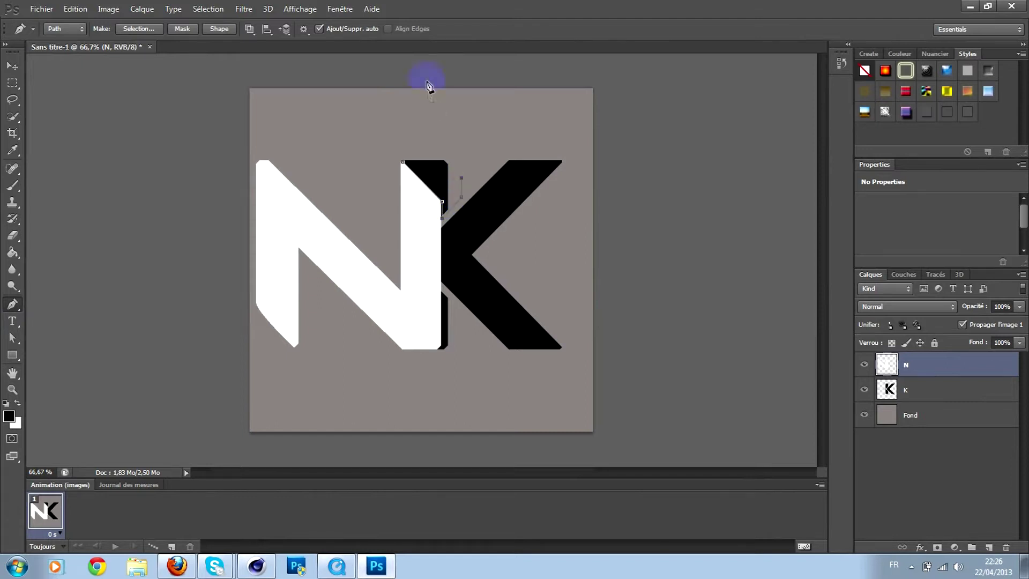
{"action": "left_click", "coordinate": [403, 163]}
{"action": "left_click_drag", "start_coordinate": [443, 206], "coordinate": [449, 214]}
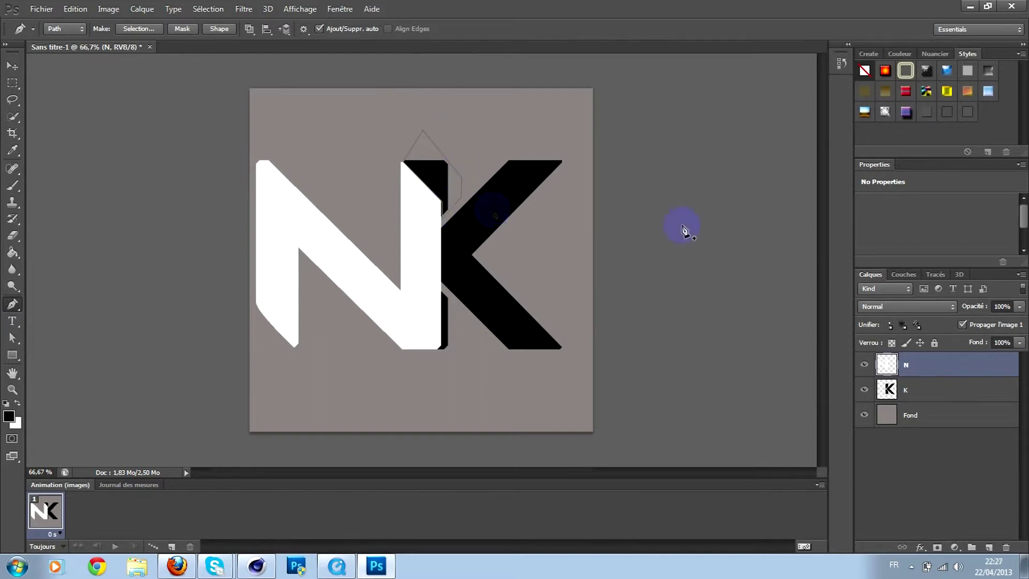
Convert the path to a new selection with a 0-pixel radius, delete that area from the K layer and deselect
{"action": "left_click", "coordinate": [930, 275]}
{"action": "right_click", "coordinate": [934, 304]}
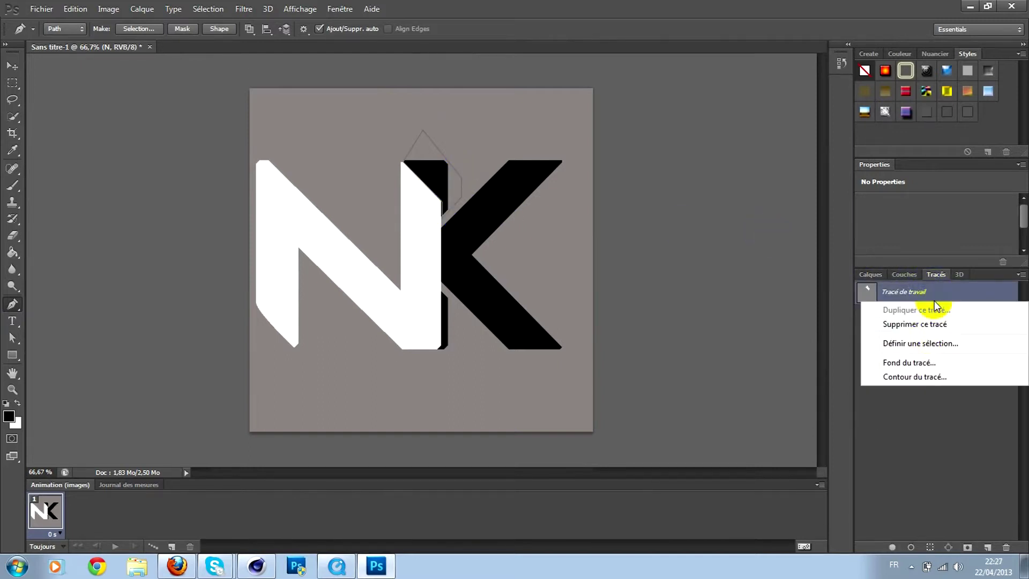
{"action": "left_click", "coordinate": [924, 341]}
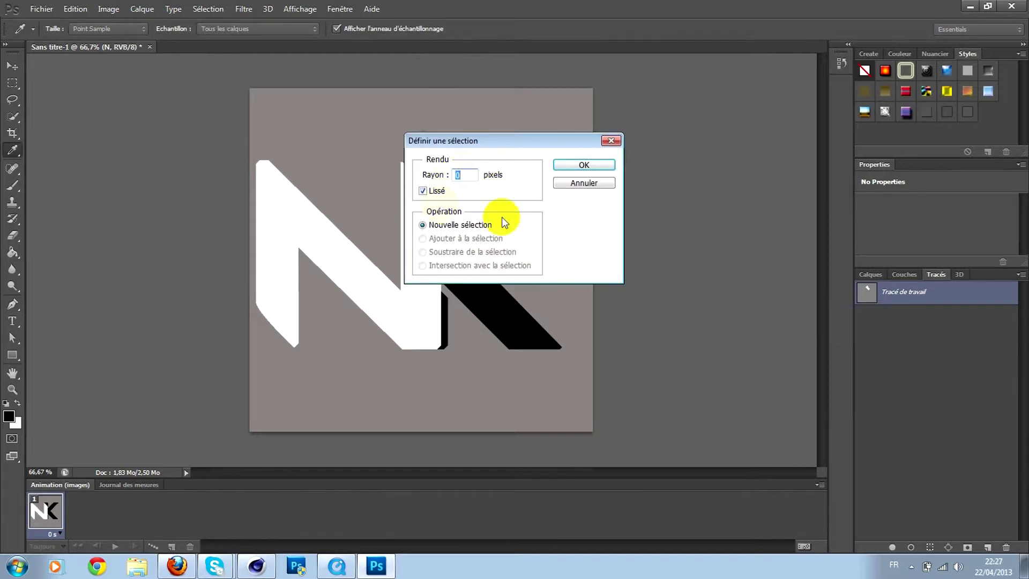
{"action": "left_click", "coordinate": [594, 167]}
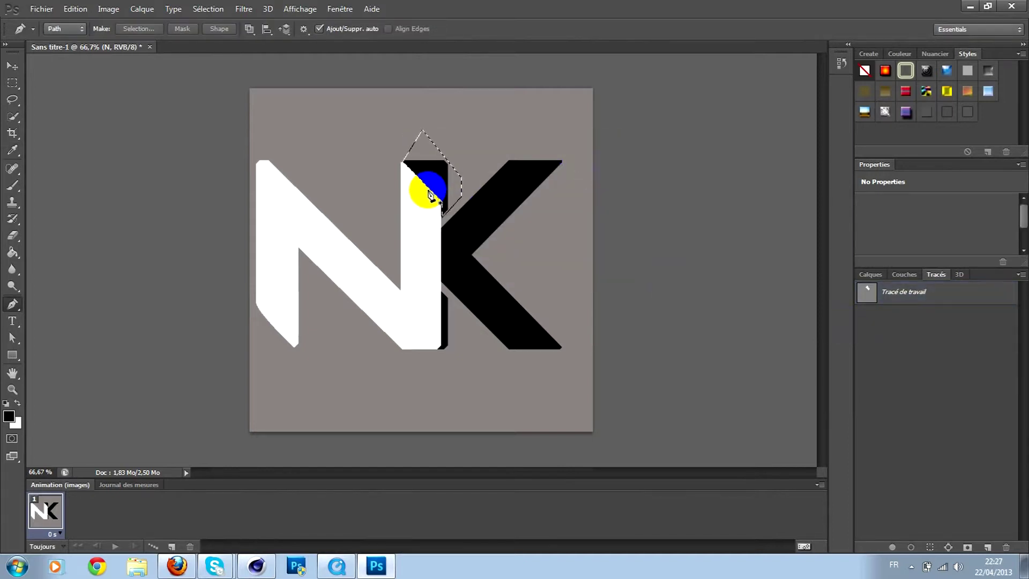
{"action": "left_click", "coordinate": [870, 275]}
{"action": "left_click", "coordinate": [915, 394]}
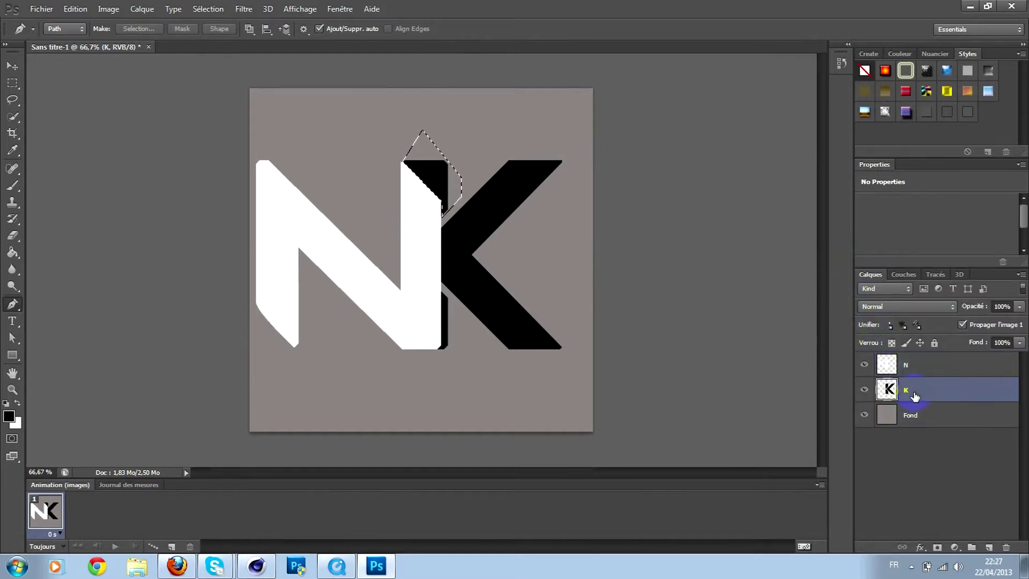
{"action": "key", "text": "Delete"}
{"action": "key", "text": "ctrl+d"}
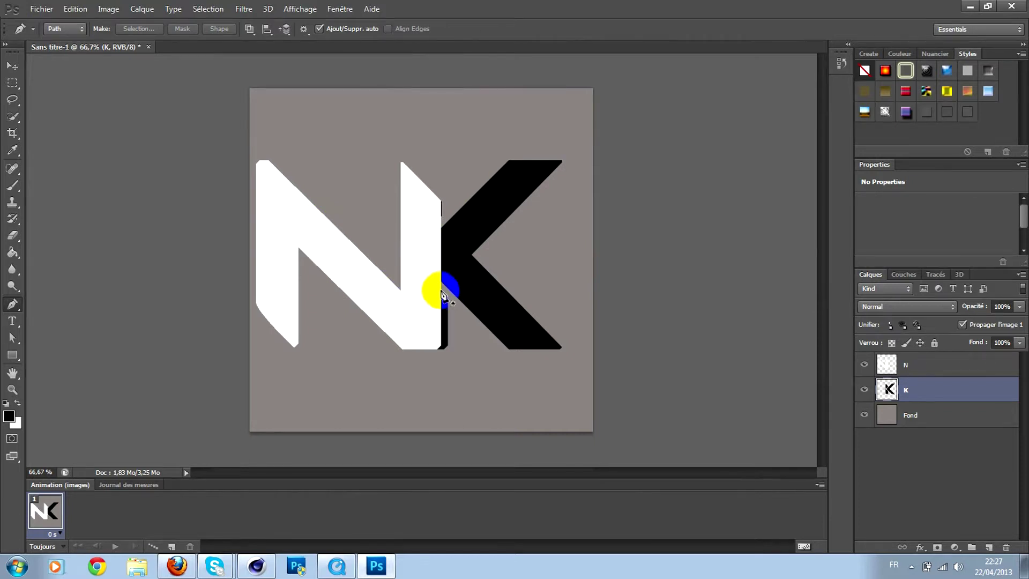
Draw a closed Pen path around the black strip of the K's lower stem beside the N
{"action": "left_click", "coordinate": [441, 292]}
{"action": "left_click", "coordinate": [441, 344]}
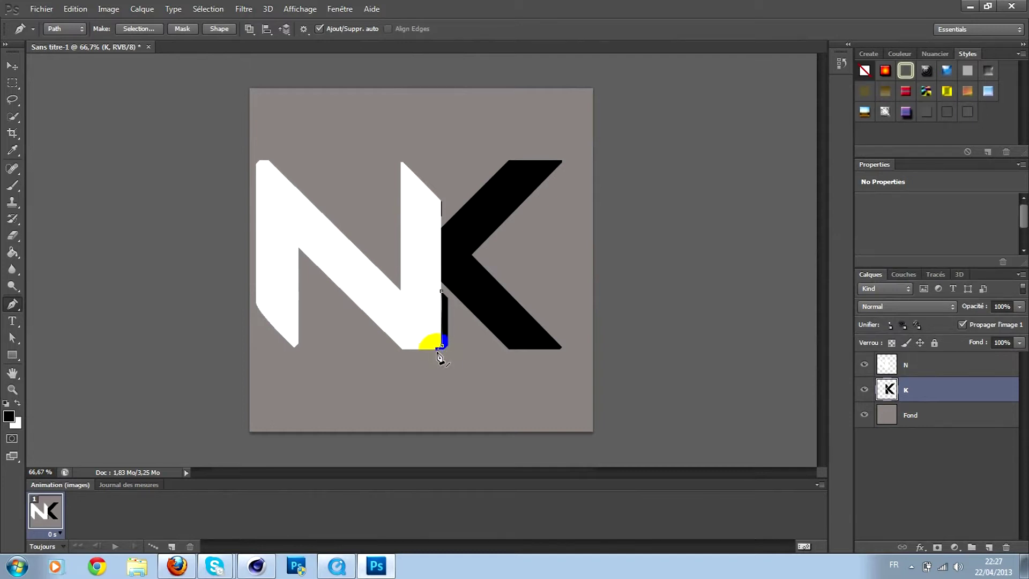
{"action": "left_click", "coordinate": [441, 292]}
{"action": "left_click", "coordinate": [775, 381]}
Convert the lower-stem path to a selection and delete that strip from the K layer
{"action": "left_click", "coordinate": [958, 274]}
{"action": "left_click", "coordinate": [936, 274]}
{"action": "right_click", "coordinate": [939, 301]}
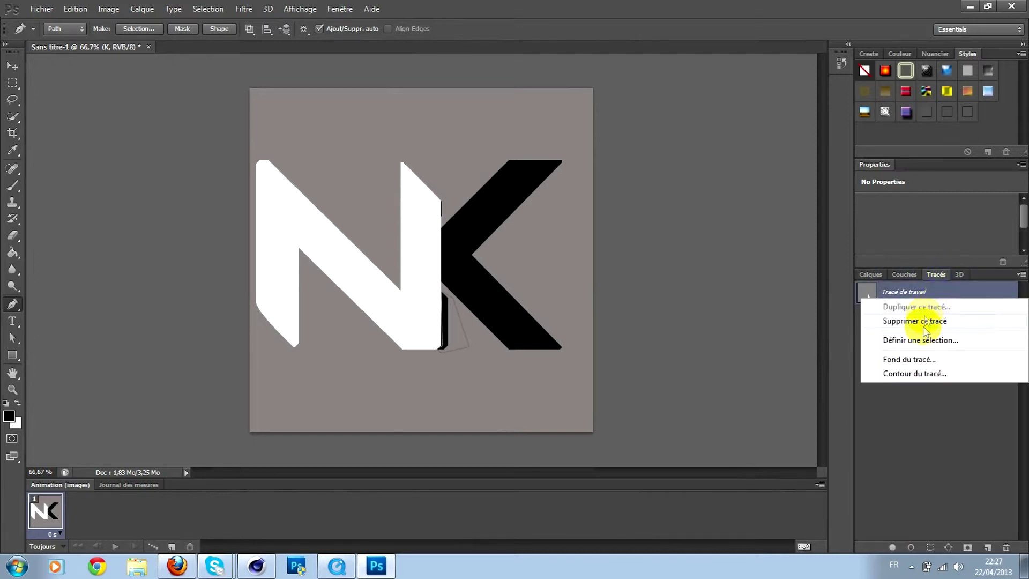
{"action": "left_click", "coordinate": [919, 340]}
{"action": "left_click", "coordinate": [592, 166]}
{"action": "left_click", "coordinate": [870, 270]}
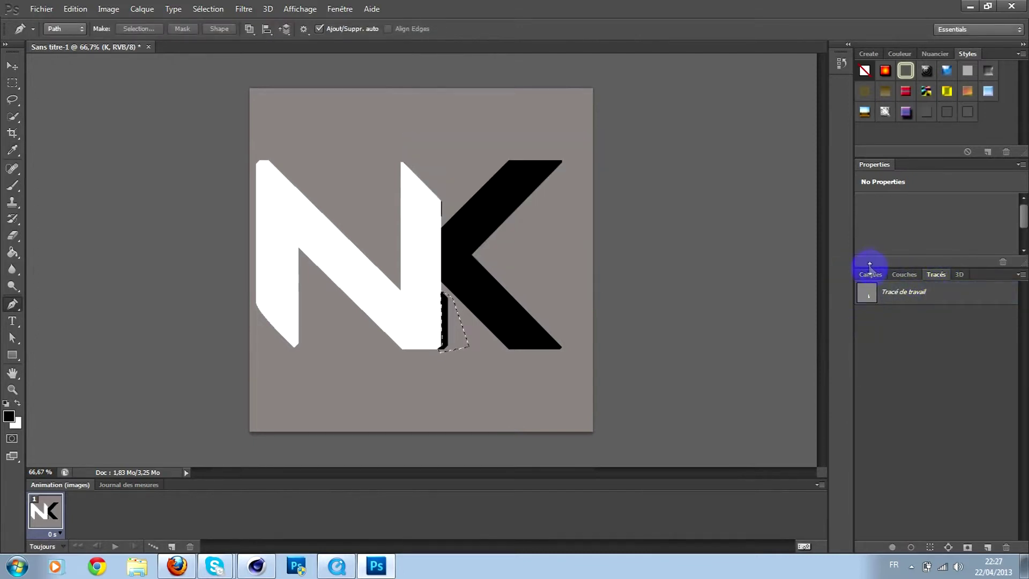
{"action": "left_click", "coordinate": [890, 390]}
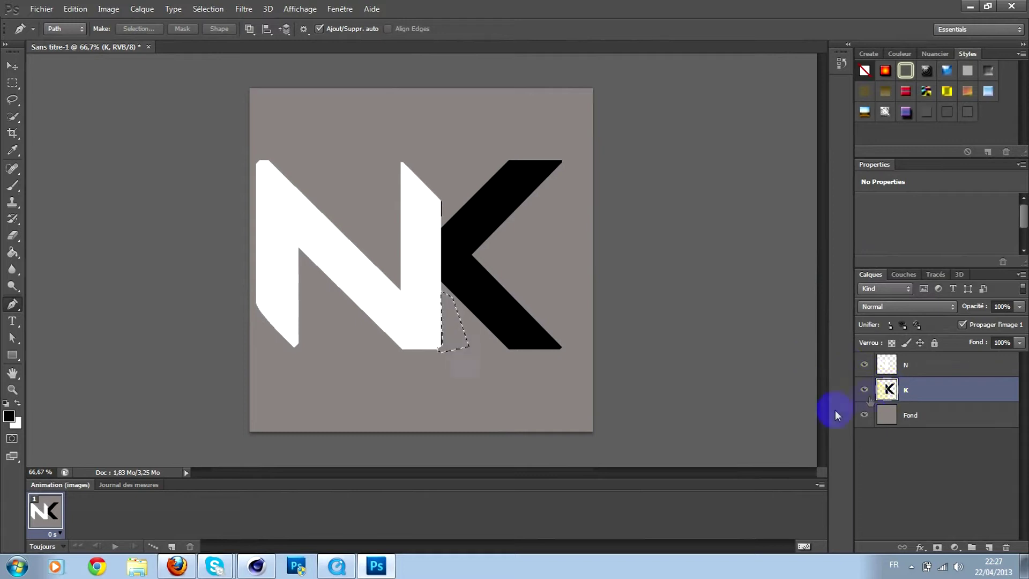
Move the K layer above the N layer
{"action": "left_click", "coordinate": [896, 452]}
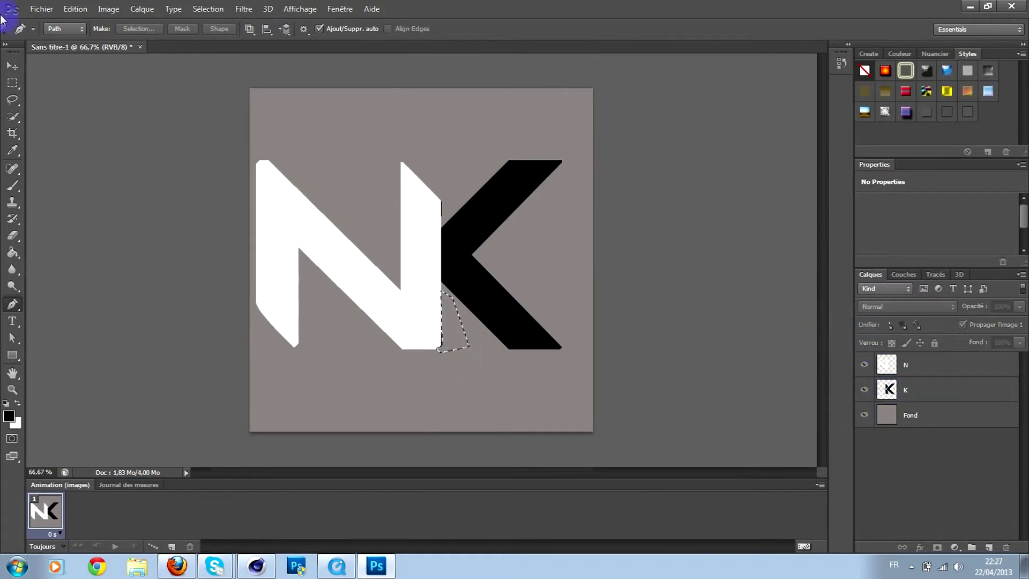
{"action": "left_click", "coordinate": [12, 66]}
{"action": "left_click_drag", "start_coordinate": [938, 393], "coordinate": [919, 358]}
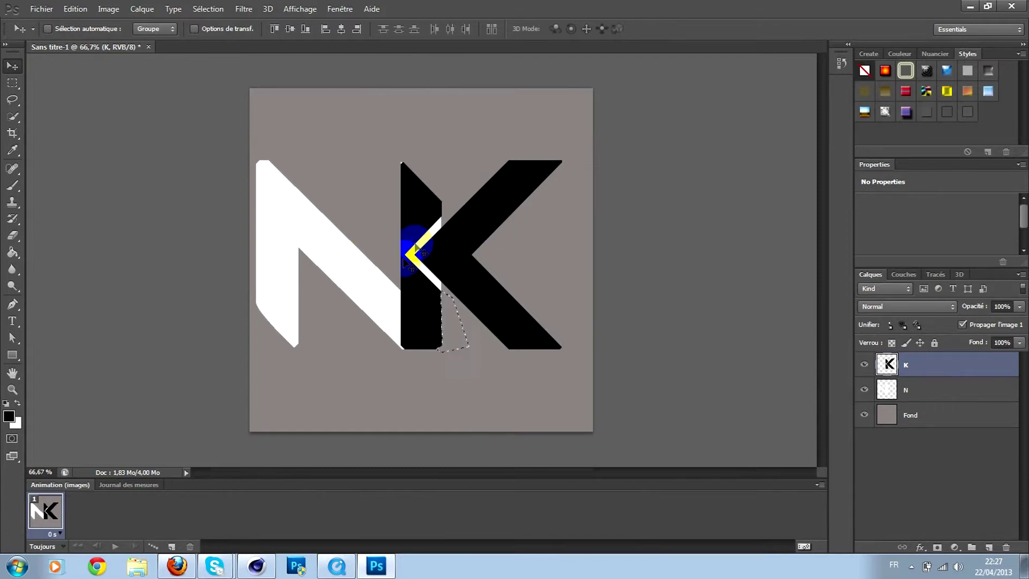
Draw a closed Pen path around the white chevron showing between the K's stem and arms
{"action": "left_click", "coordinate": [10, 307]}
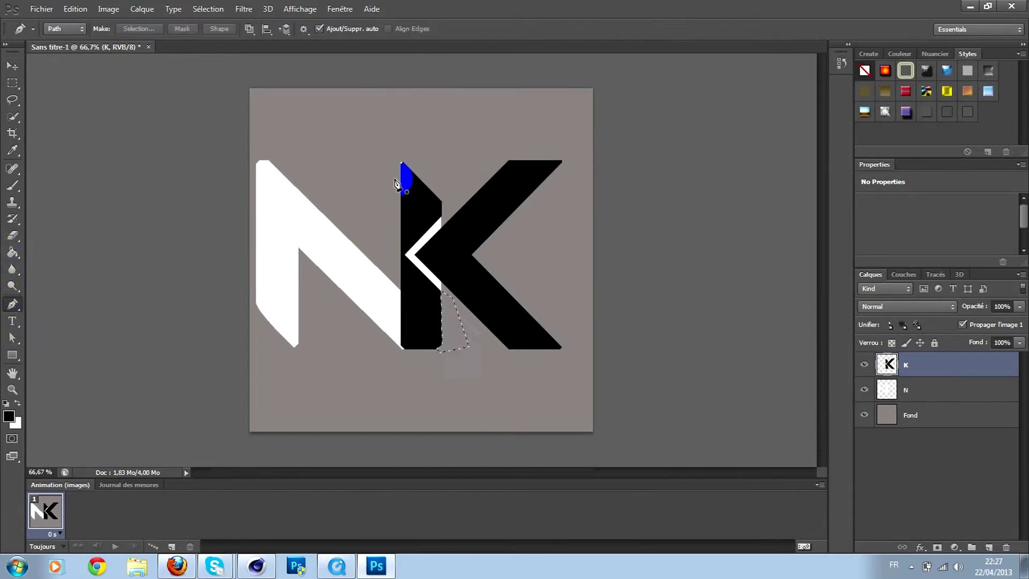
{"action": "left_click", "coordinate": [410, 256]}
{"action": "left_click", "coordinate": [446, 297]}
{"action": "left_click", "coordinate": [465, 299]}
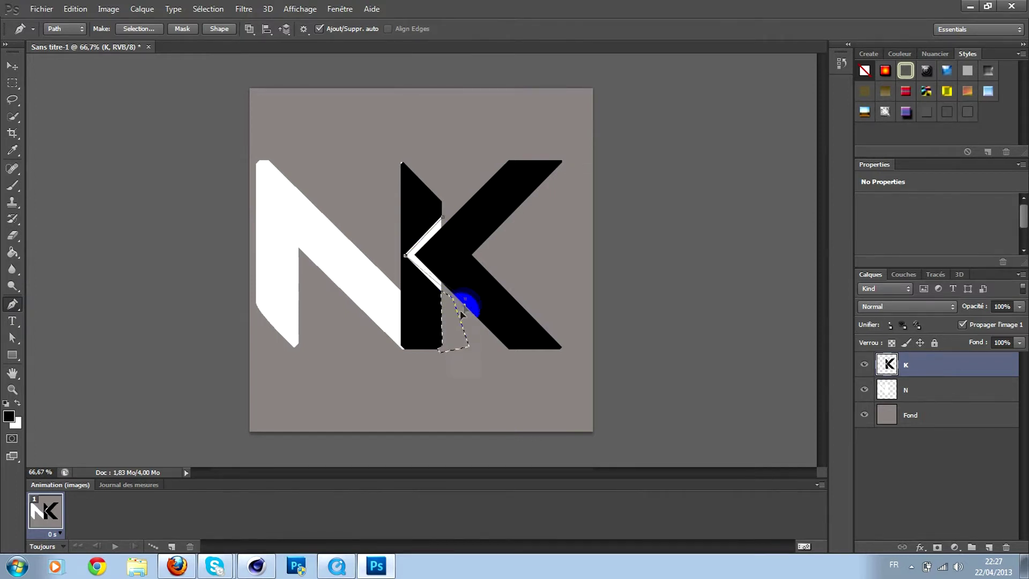
{"action": "left_click", "coordinate": [488, 189]}
{"action": "left_click", "coordinate": [443, 217]}
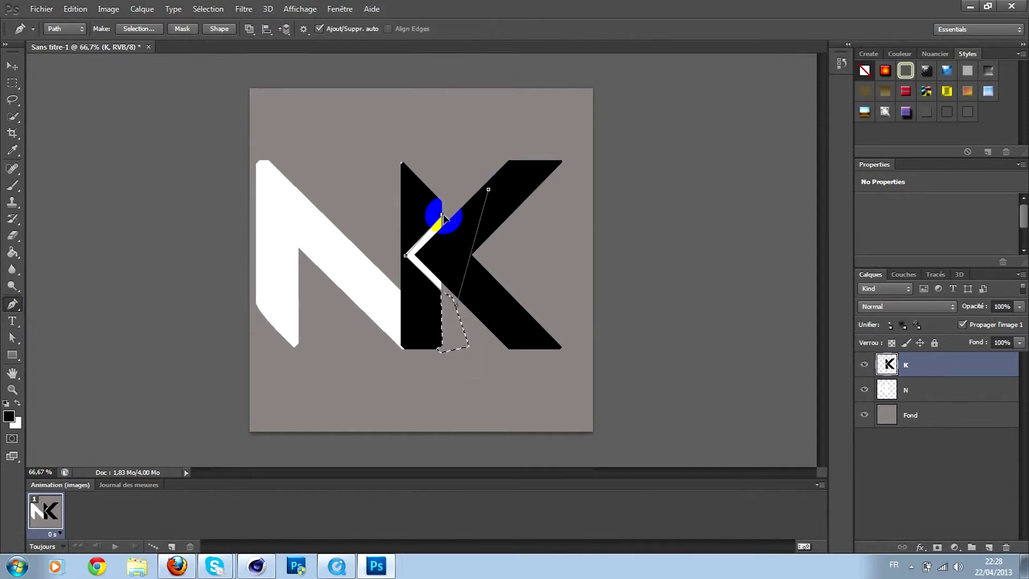
{"action": "left_click", "coordinate": [445, 216]}
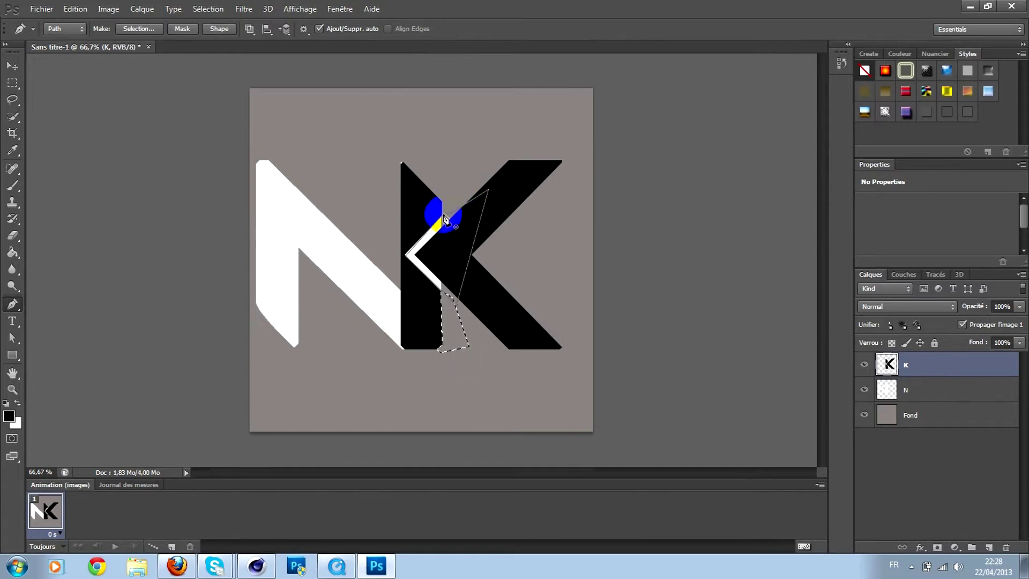
Convert the chevron path to a new selection with a 0-pixel radius and delete that area from the N layer
{"action": "left_click", "coordinate": [937, 274]}
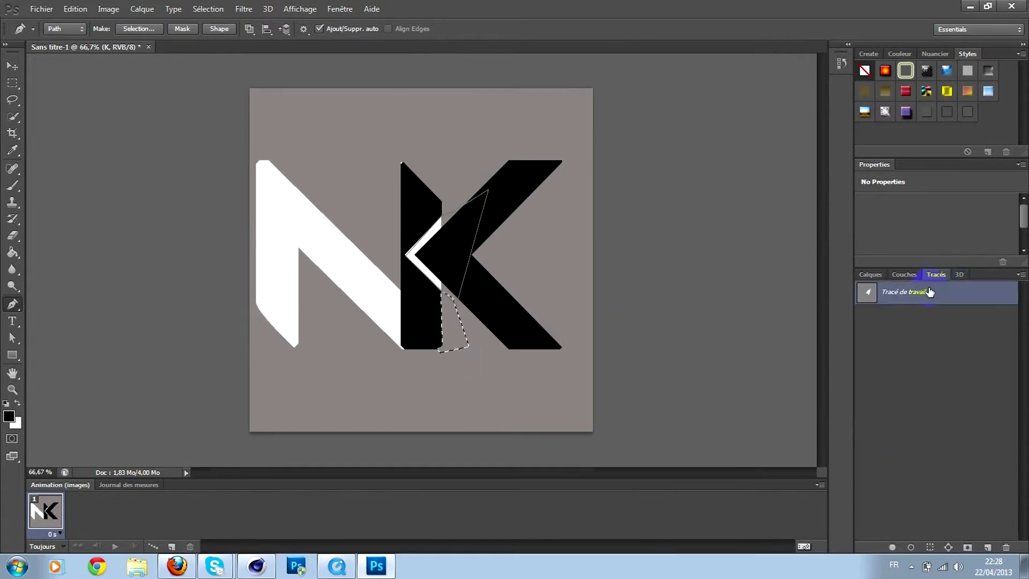
{"action": "right_click", "coordinate": [930, 290]}
{"action": "left_click", "coordinate": [906, 331]}
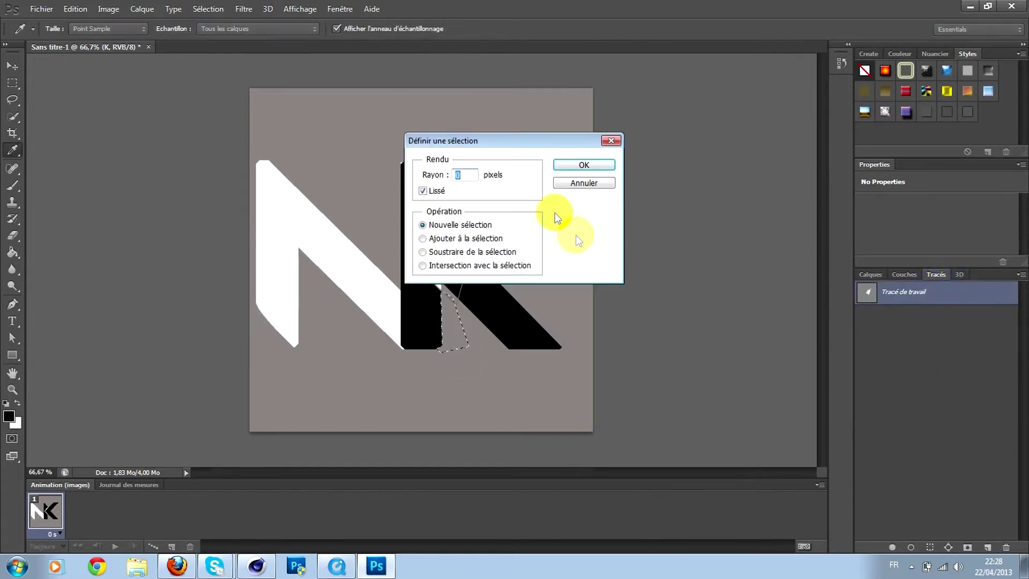
{"action": "left_click", "coordinate": [571, 170]}
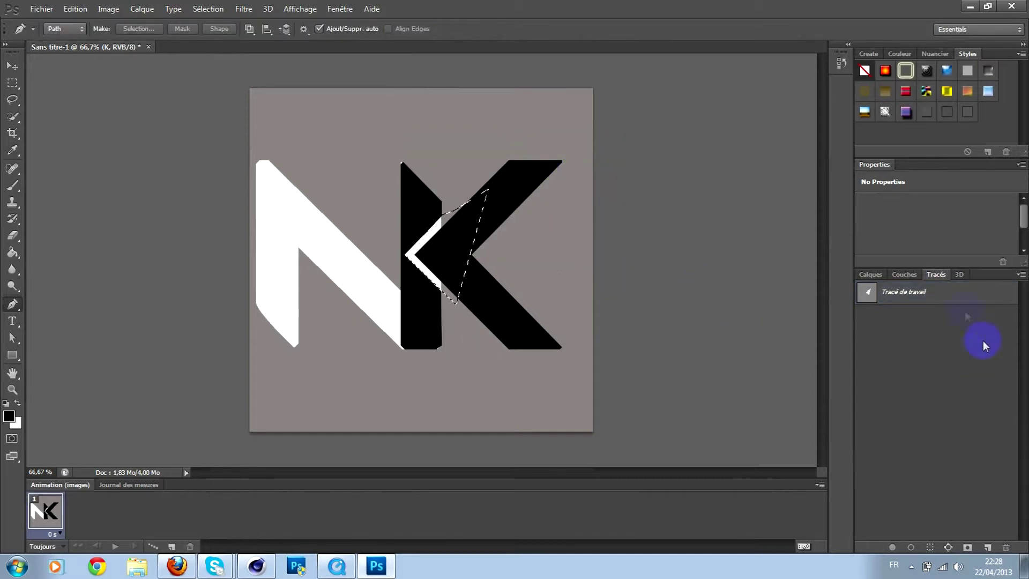
{"action": "left_click", "coordinate": [882, 275]}
{"action": "left_click", "coordinate": [893, 390]}
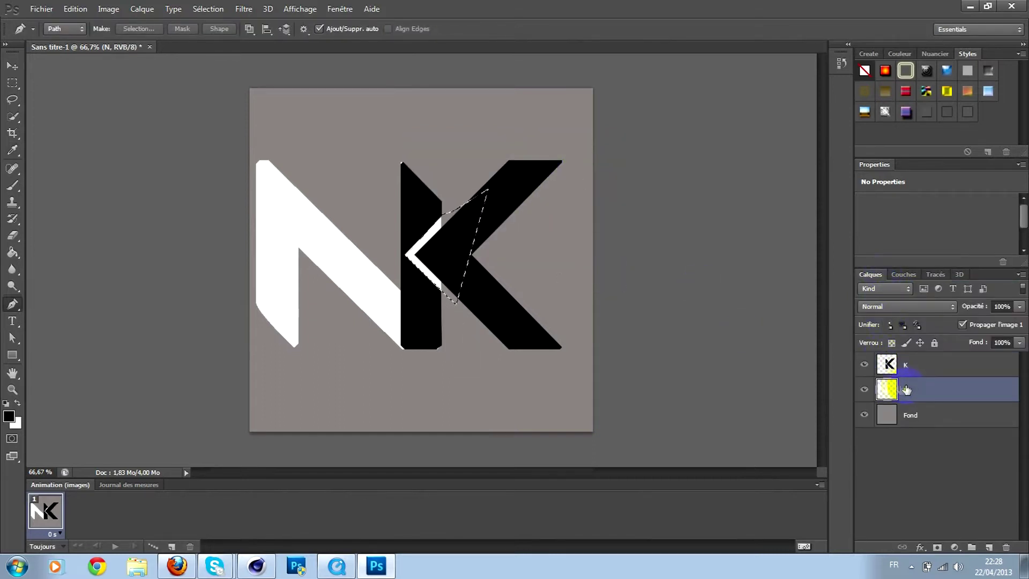
{"action": "key", "text": "Delete"}
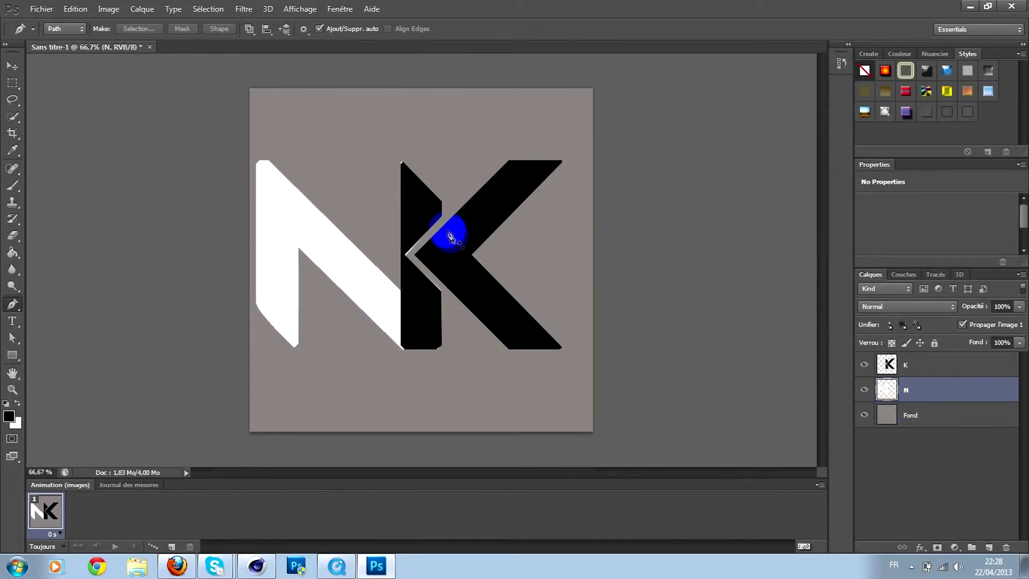
On the K layer, draw a closed Pen path around the K's black stem, following the chevron-shaped gap beside the arms
{"action": "left_click", "coordinate": [916, 370]}
{"action": "left_click_drag", "start_coordinate": [438, 347], "coordinate": [466, 322]}
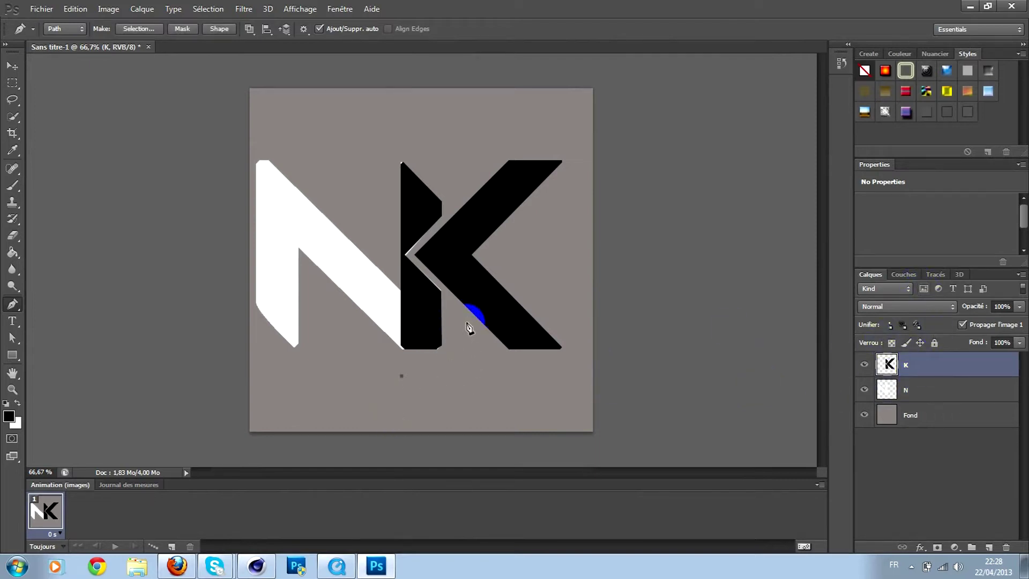
{"action": "left_click", "coordinate": [440, 284]}
{"action": "left_click", "coordinate": [407, 256]}
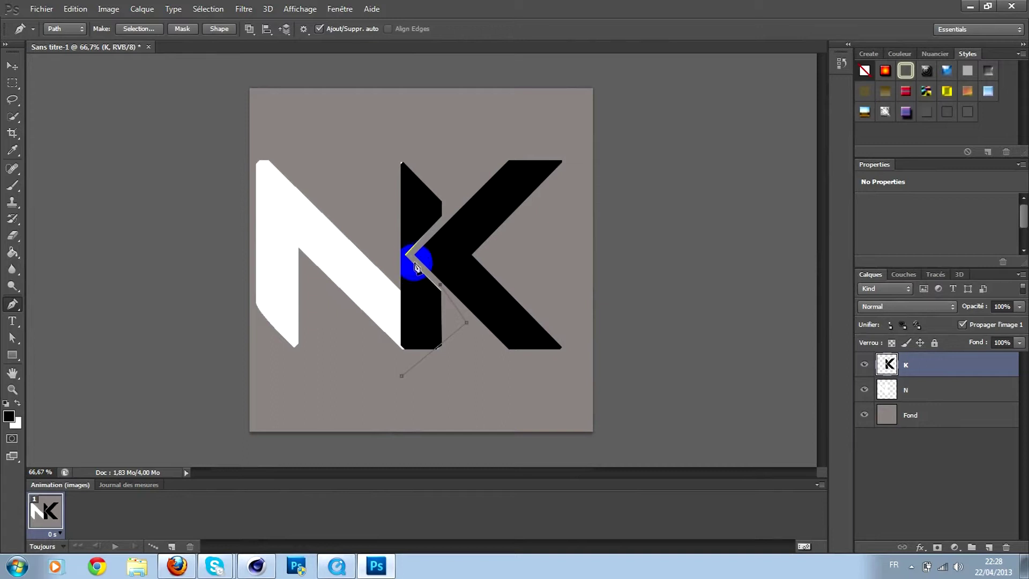
{"action": "left_click", "coordinate": [445, 223]}
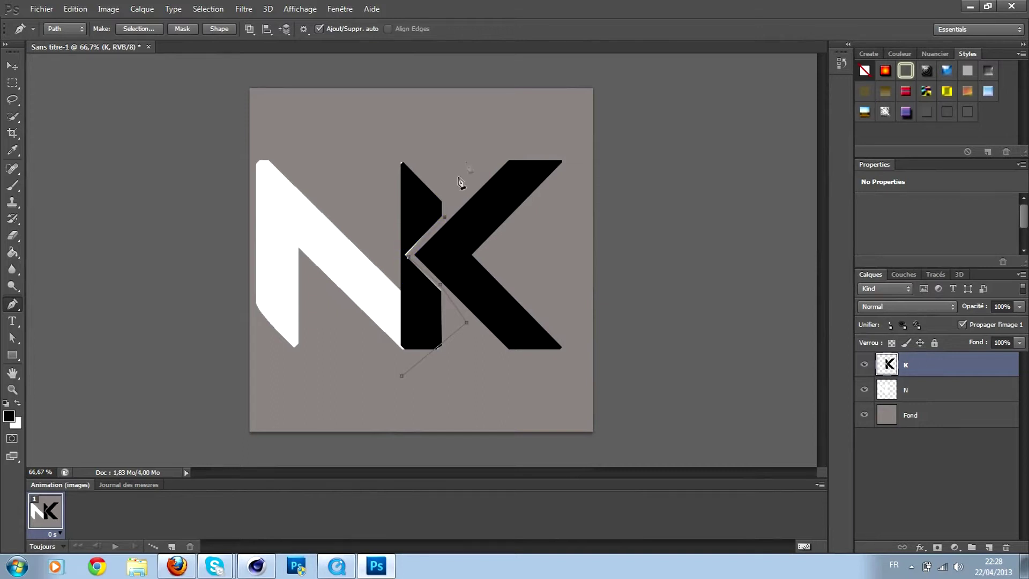
{"action": "left_click", "coordinate": [357, 108]}
{"action": "left_click", "coordinate": [342, 199]}
{"action": "left_click", "coordinate": [362, 328]}
{"action": "left_click", "coordinate": [403, 375]}
Convert the stem path to a selection, delete that area from the K layer, and deselect
{"action": "left_click", "coordinate": [829, 380]}
{"action": "left_click", "coordinate": [936, 274]}
{"action": "right_click_drag", "start_coordinate": [865, 290], "coordinate": [921, 336]}
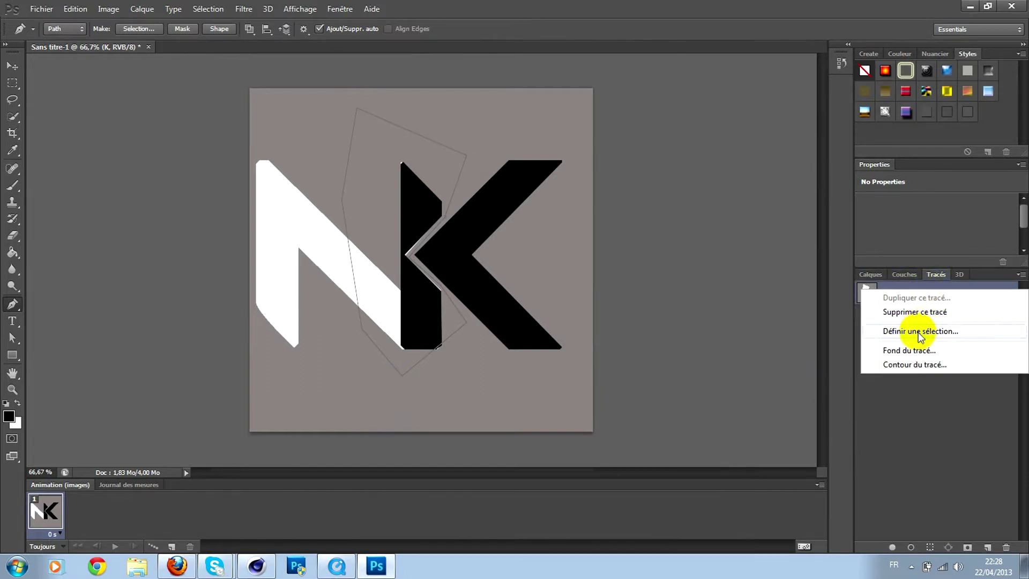
{"action": "left_click", "coordinate": [921, 332]}
{"action": "left_click", "coordinate": [585, 164]}
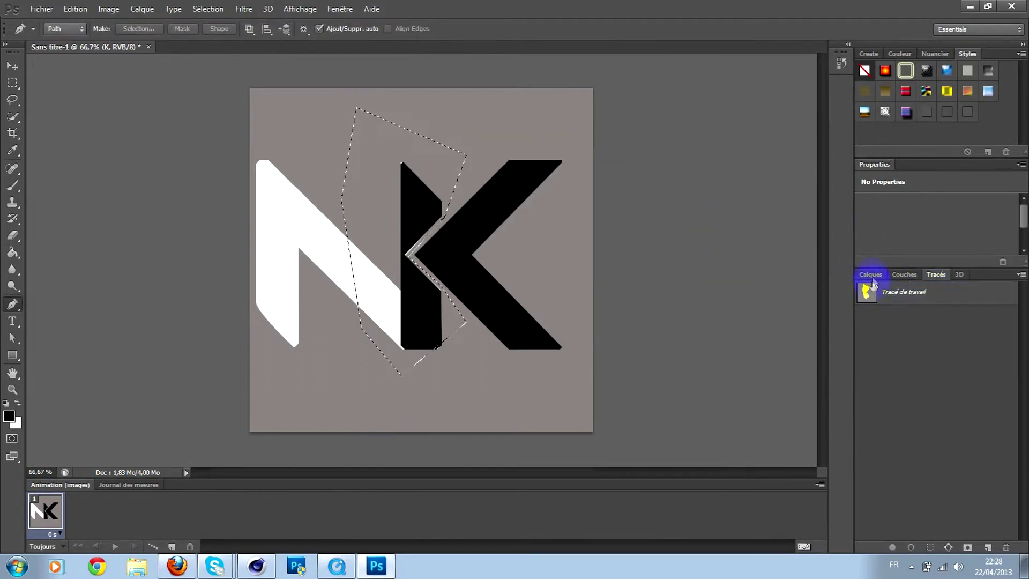
{"action": "left_click", "coordinate": [870, 275]}
{"action": "key", "text": "Delete"}
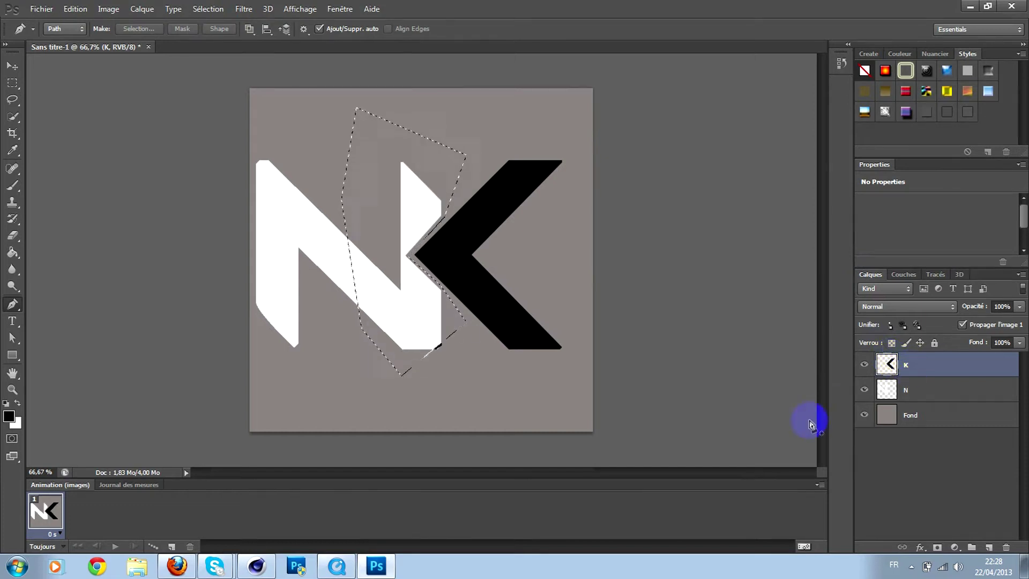
{"action": "key", "text": "ctrl+d"}
Outline the leftover black corner at the N's lower end with a Pen path, convert it to a 0-pixel-radius selection, and delete it
{"action": "left_click", "coordinate": [430, 348]}
{"action": "left_click_drag", "start_coordinate": [441, 339], "coordinate": [450, 324]}
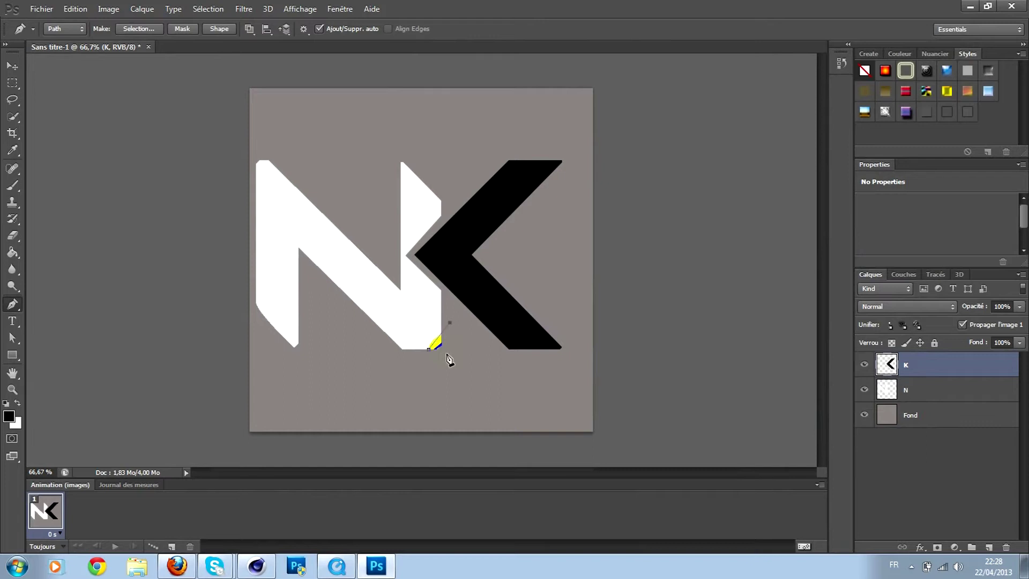
{"action": "left_click", "coordinate": [933, 275]}
{"action": "right_click", "coordinate": [923, 295]}
{"action": "left_click", "coordinate": [938, 336]}
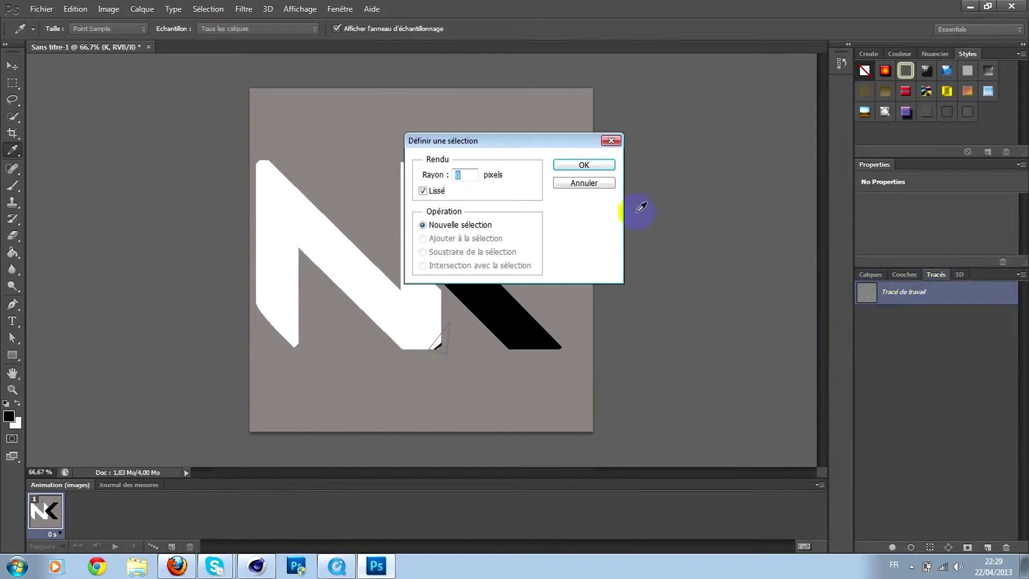
{"action": "left_click", "coordinate": [582, 163]}
{"action": "left_click", "coordinate": [869, 274]}
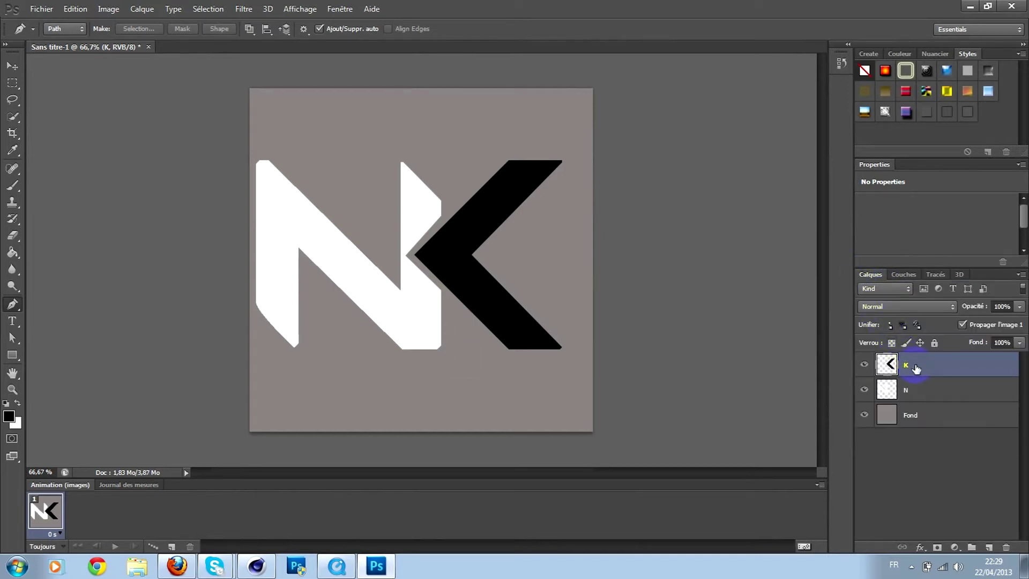
Fill the N shape on its layer with the black foreground color using the Paint Bucket
{"action": "left_click", "coordinate": [917, 389]}
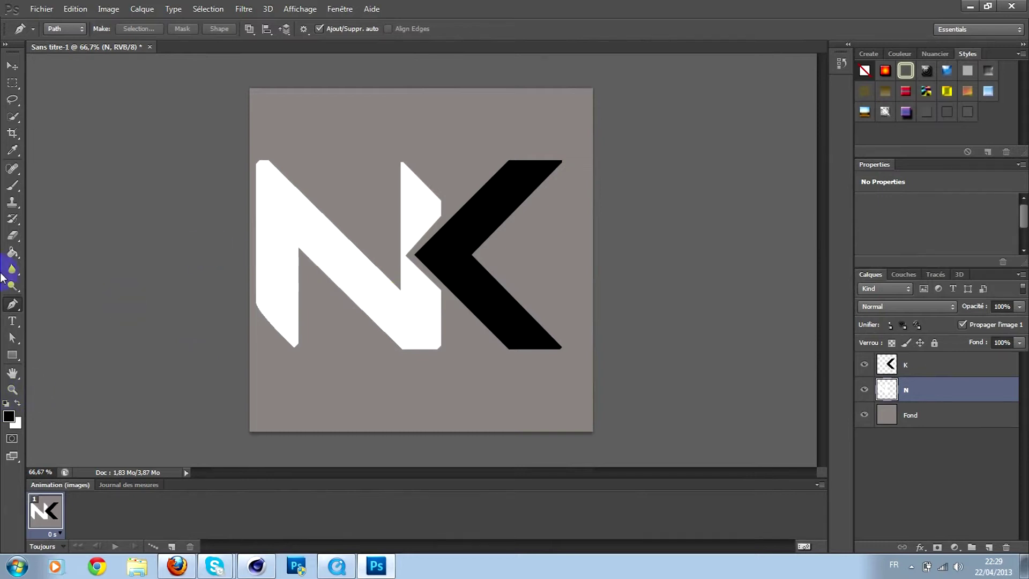
{"action": "left_click", "coordinate": [12, 252]}
{"action": "left_click", "coordinate": [268, 211]}
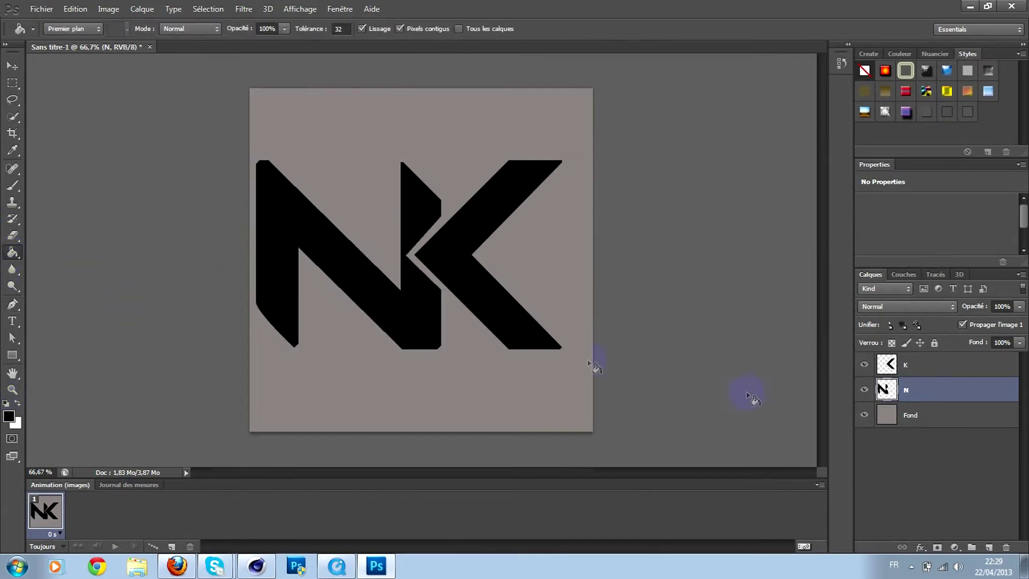
Delete the Fond background layer and undo the accidental removal of the N layer
{"action": "left_click", "coordinate": [931, 425]}
{"action": "key", "text": "Delete"}
{"action": "key", "text": "Delete"}
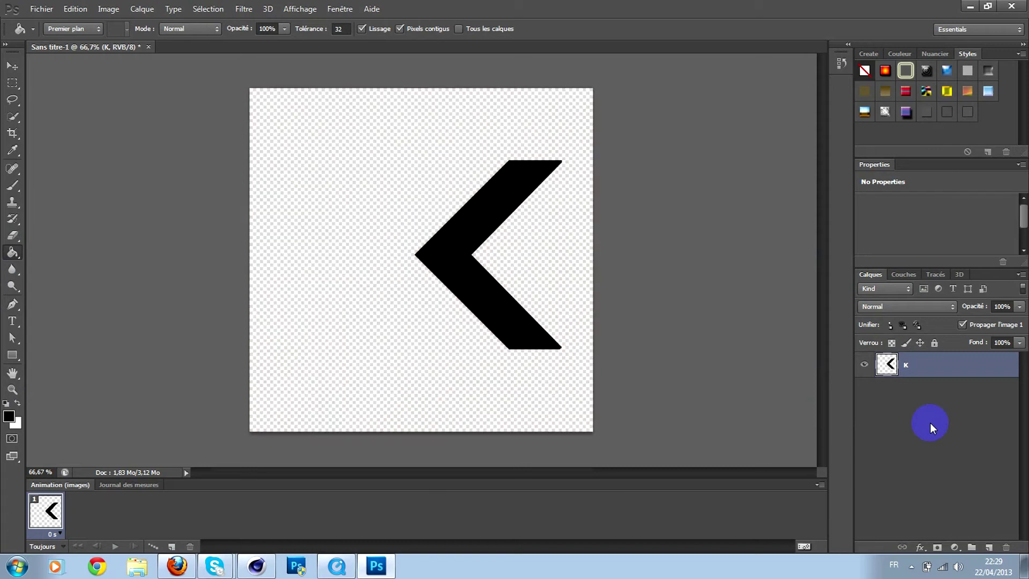
{"action": "key", "text": "ctrl+z"}
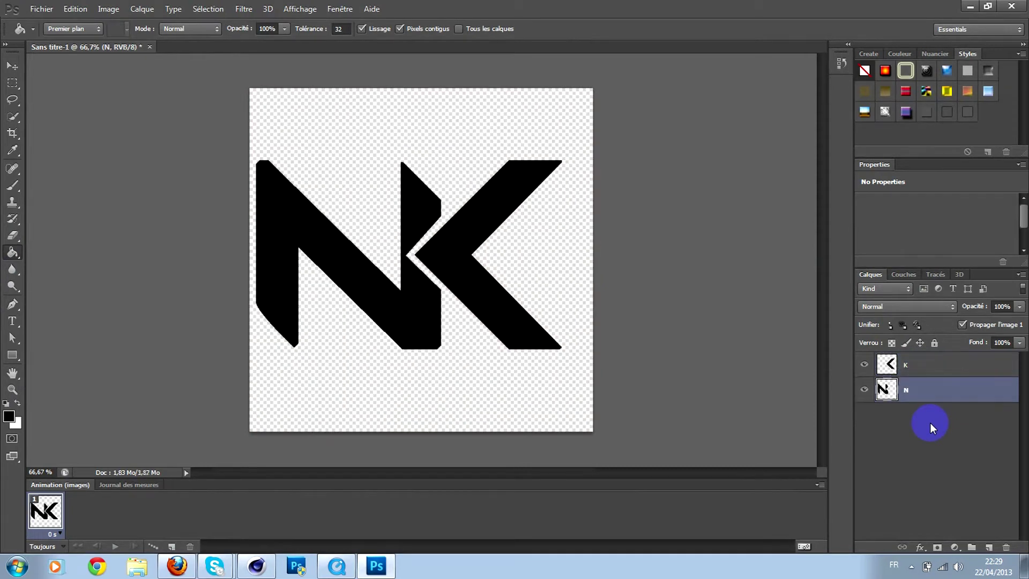
{"action": "key", "text": "Return"}
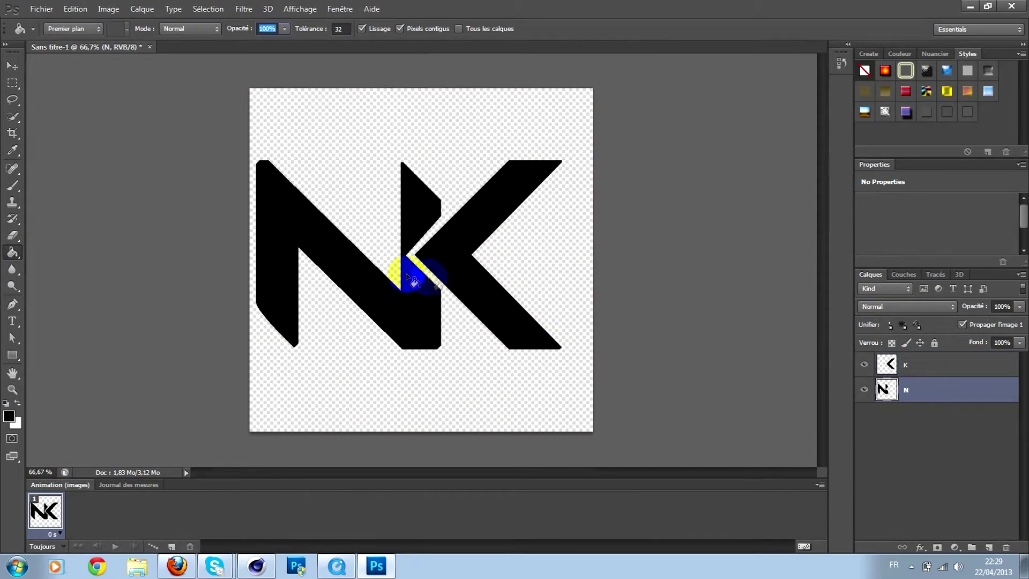
Shift the N and K layers slightly to the right, keeping the narrow chevron gap between the letters
{"action": "left_click", "coordinate": [13, 65]}
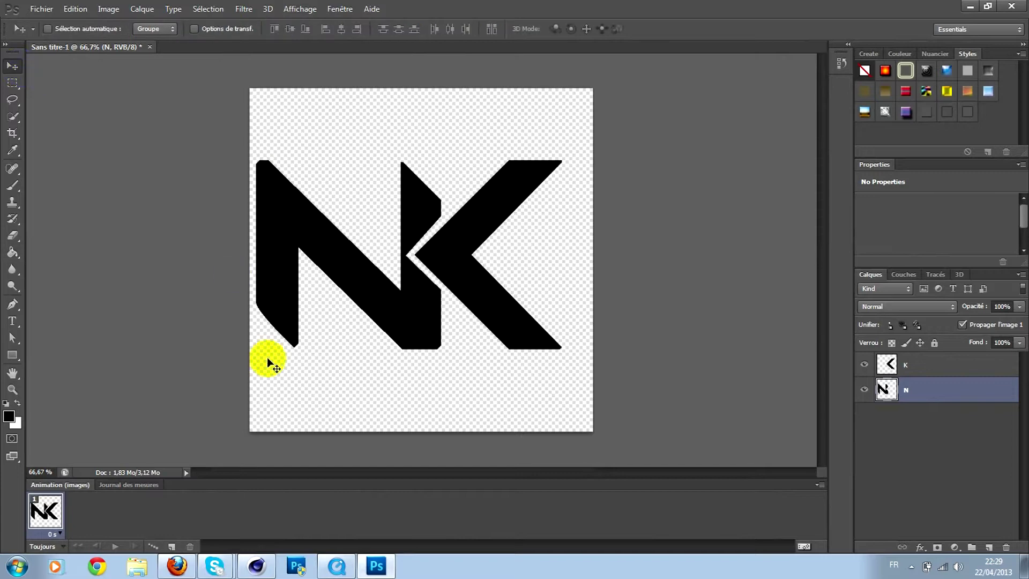
{"action": "left_click_drag", "start_coordinate": [263, 233], "coordinate": [413, 262]}
{"action": "left_click", "coordinate": [893, 363]}
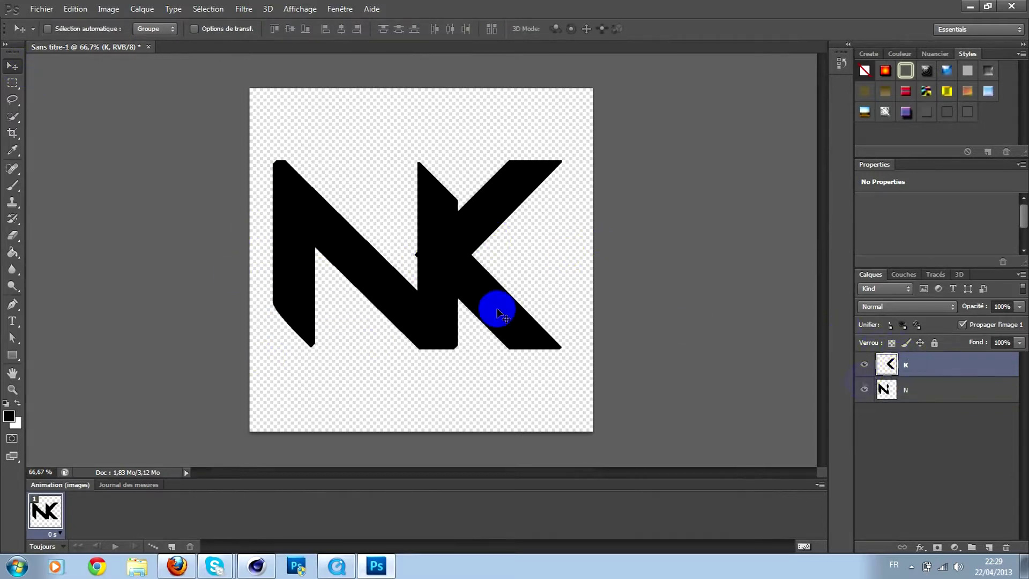
{"action": "mouse_move", "coordinate": [483, 295]}
{"action": "left_mouse_down"}
{"action": "mouse_move", "coordinate": [515, 298]}
{"action": "mouse_move", "coordinate": [495, 302]}
{"action": "left_mouse_up"}
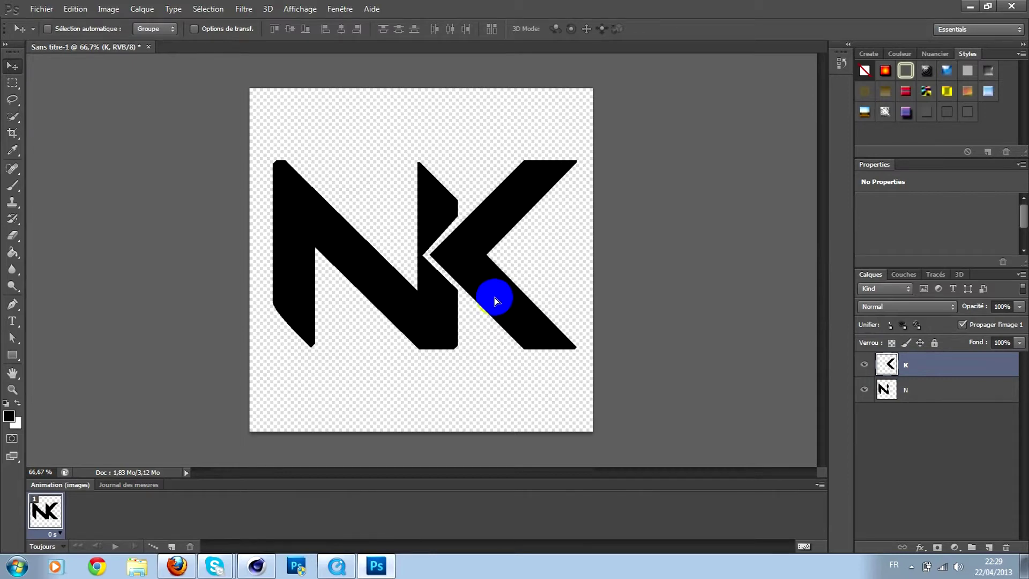
Merge the N and K layers into a single layer
{"action": "left_click", "coordinate": [920, 397], "text": "ctrl"}
{"action": "right_click", "coordinate": [926, 402]}
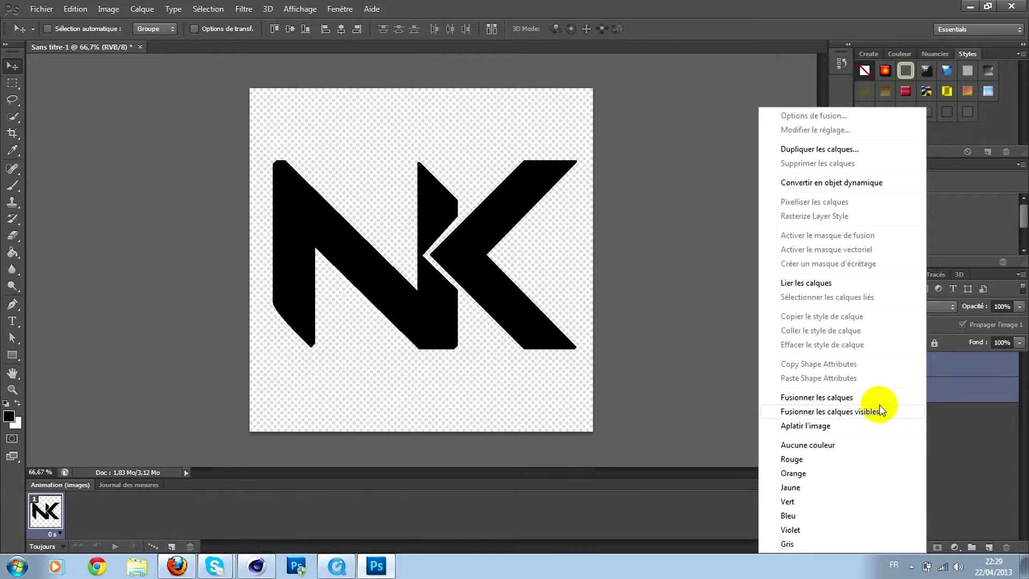
{"action": "left_click", "coordinate": [874, 400]}
{"action": "left_click", "coordinate": [865, 405]}
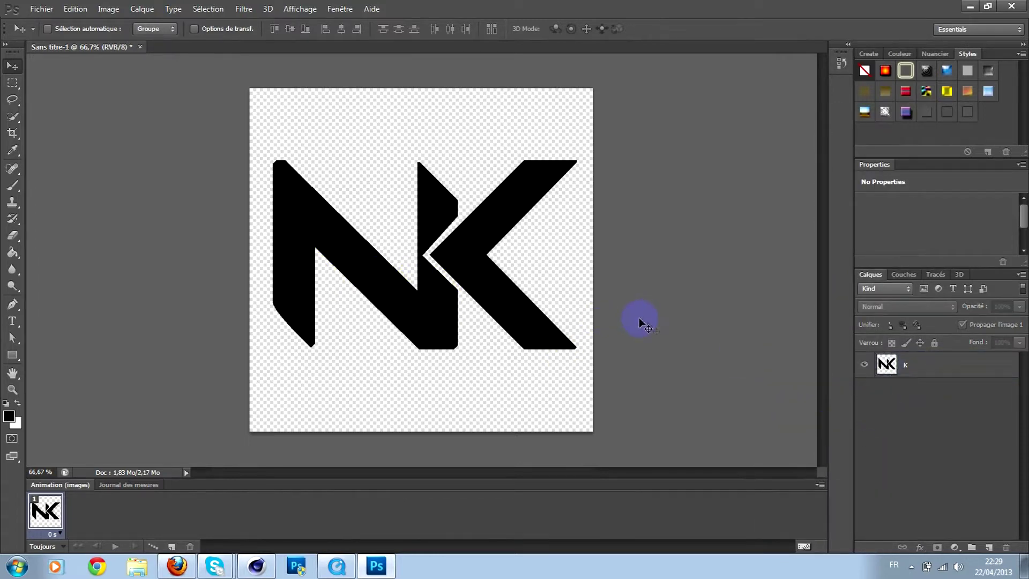
Scale the merged NK logo down with Free Transform and reposition it near the canvas centre
{"action": "left_click", "coordinate": [924, 359]}
{"action": "key", "text": "ctrl+t"}
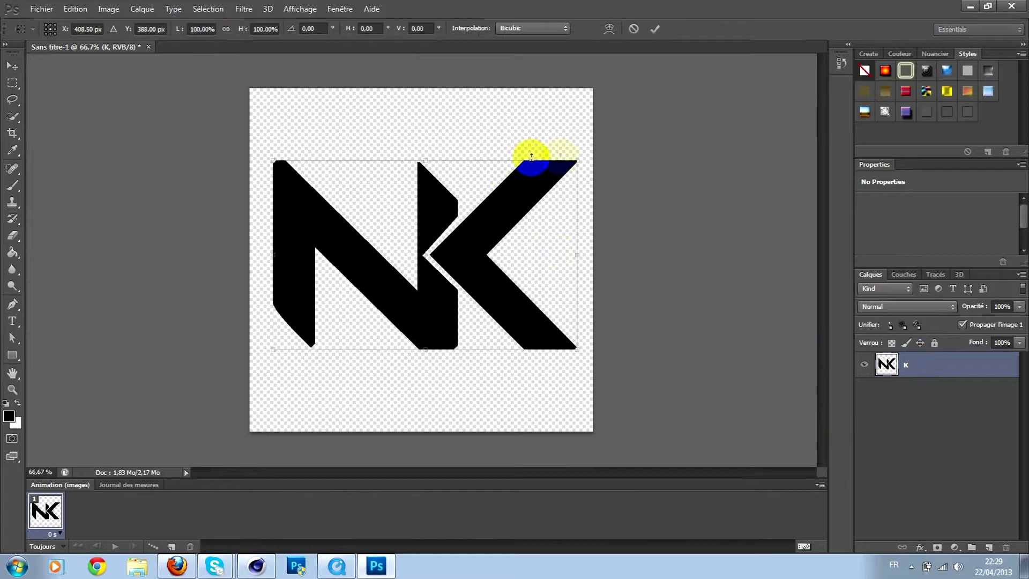
{"action": "left_click_drag", "start_coordinate": [577, 161], "coordinate": [487, 206], "text": "shift"}
{"action": "key", "text": "Return"}
{"action": "left_click_drag", "start_coordinate": [414, 264], "coordinate": [462, 252]}
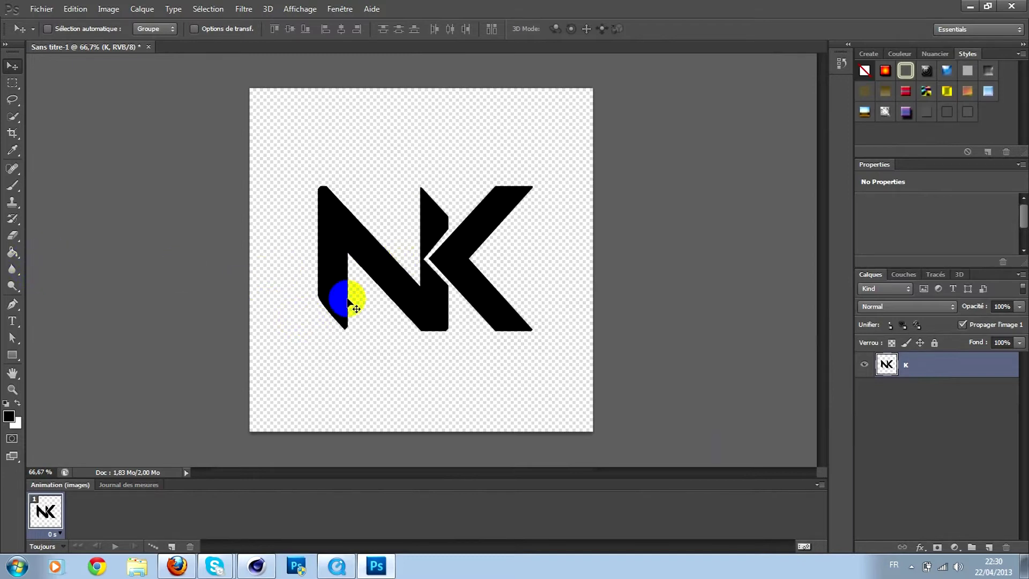
Create a new layer named Cercle and stamp a black circle over the logo with a hard 650 px brush
{"action": "left_click", "coordinate": [990, 547]}
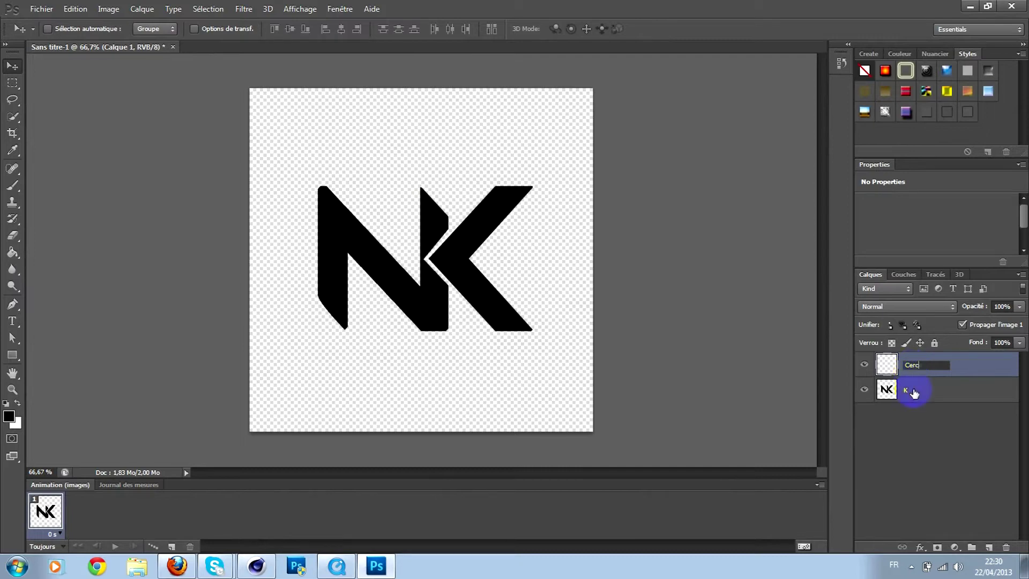
{"action": "key", "text": "Return"}
{"action": "left_click", "coordinate": [13, 185]}
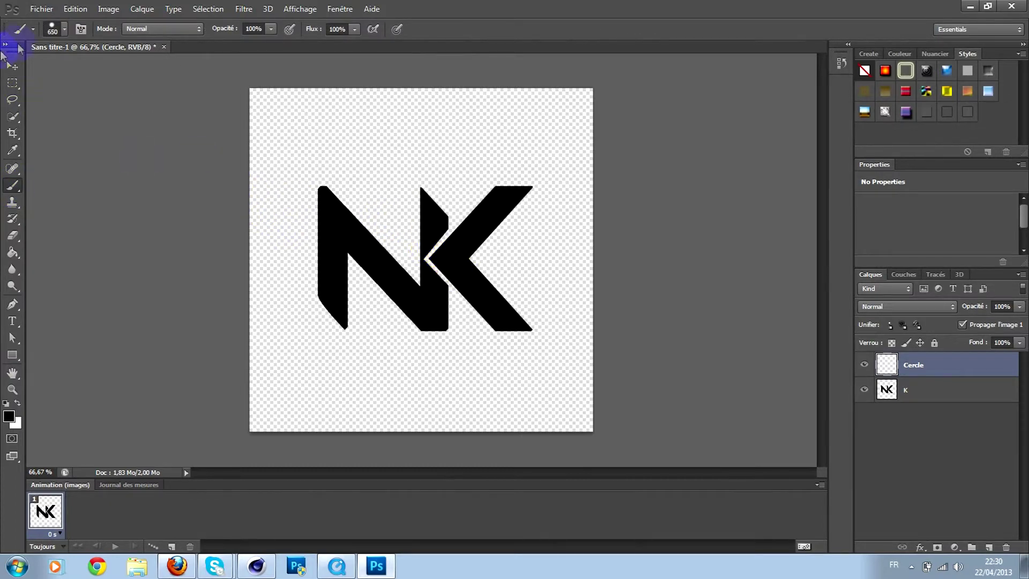
{"action": "left_click", "coordinate": [65, 32]}
{"action": "left_click", "coordinate": [65, 32]}
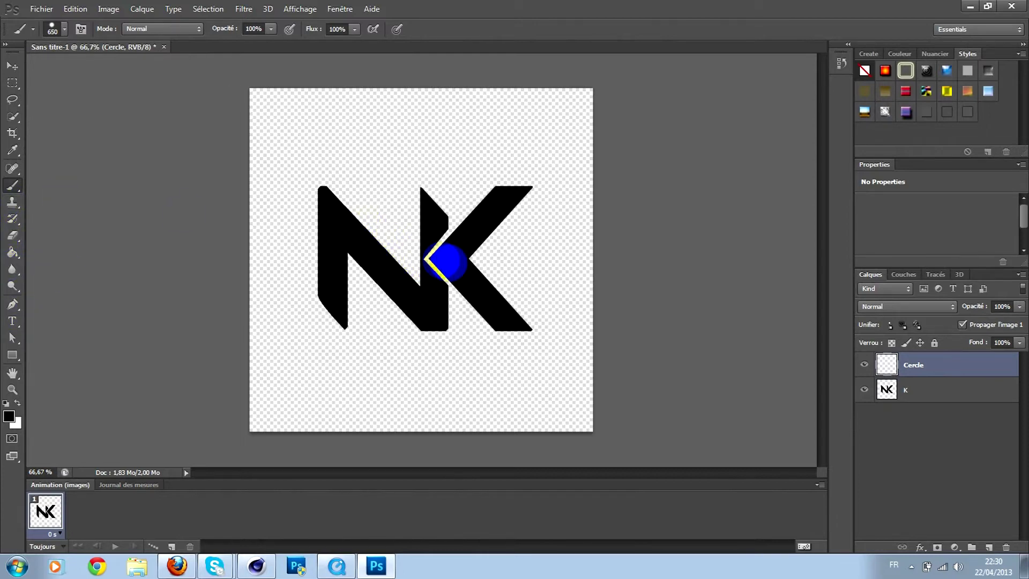
{"action": "left_click", "coordinate": [427, 251]}
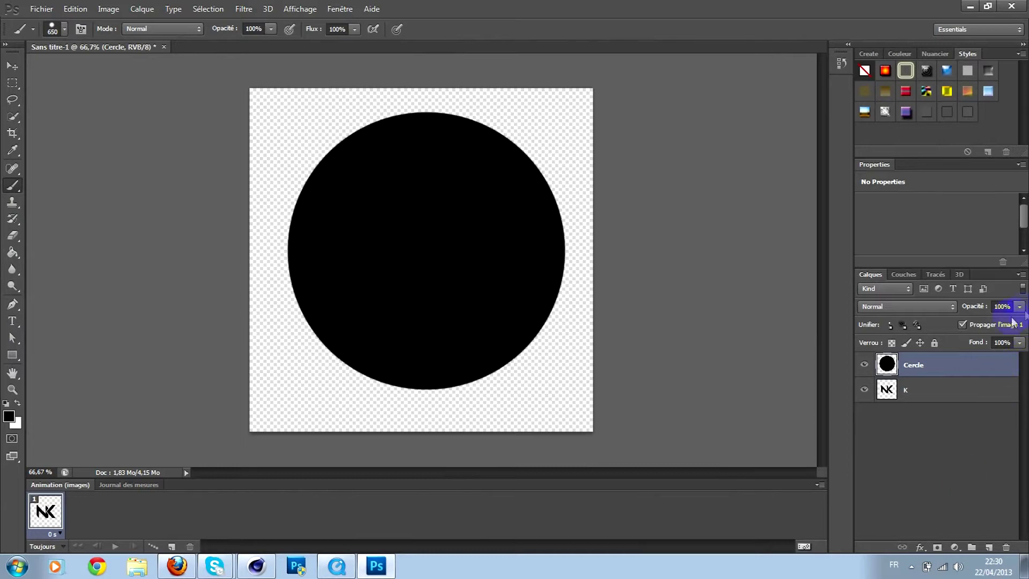
Set the Cercle layer's fill opacity to 0%
{"action": "left_click", "coordinate": [1019, 343]}
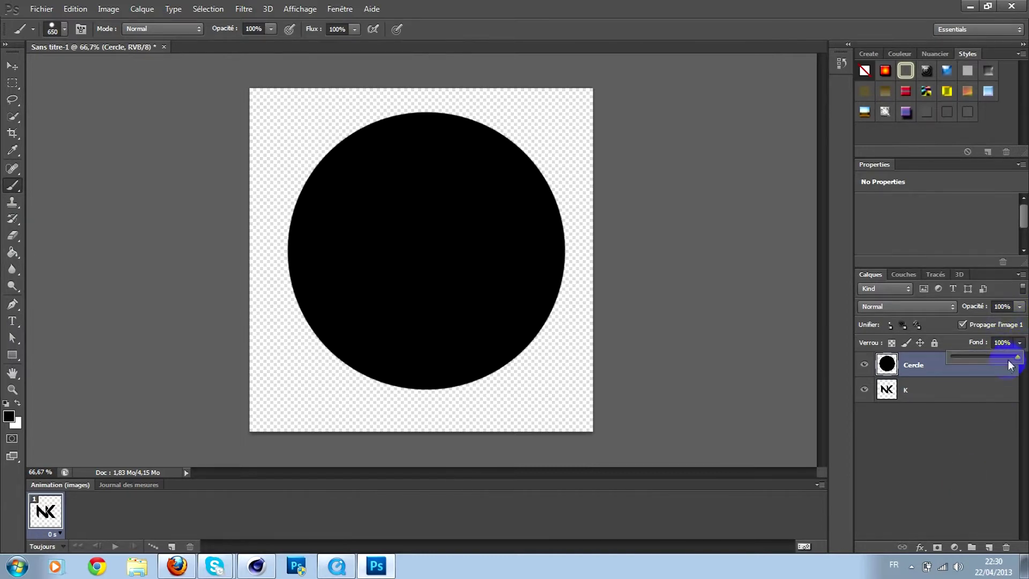
{"action": "left_click_drag", "start_coordinate": [865, 356], "coordinate": [864, 358]}
{"action": "left_click", "coordinate": [993, 425]}
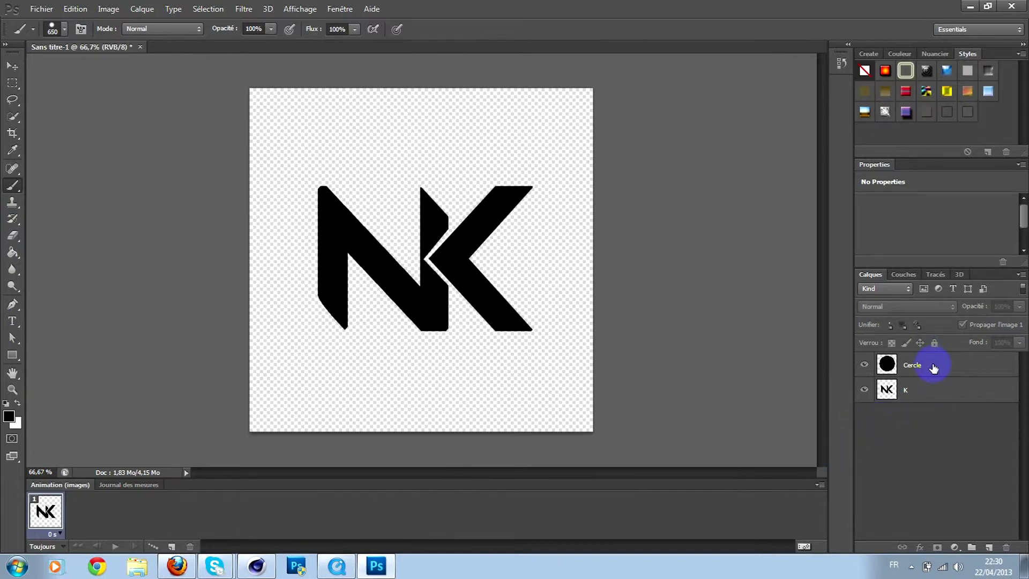
Add a black stroke effect (Contour) to the Cercle layer with a size of 92 px and an inside position (Intérieur)
{"action": "double_click", "coordinate": [934, 366]}
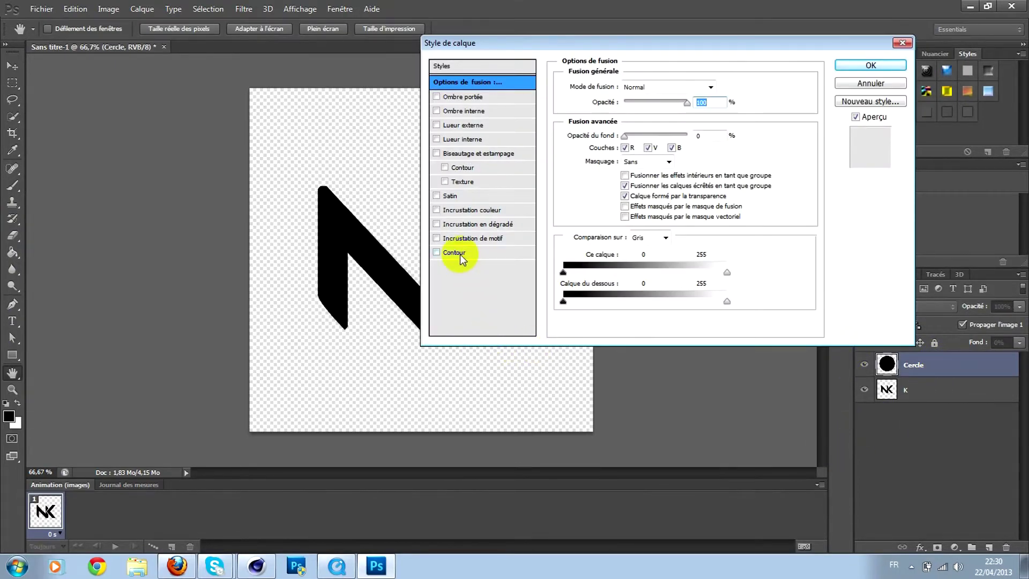
{"action": "left_click", "coordinate": [460, 253]}
{"action": "left_click_drag", "start_coordinate": [625, 43], "coordinate": [765, 50]}
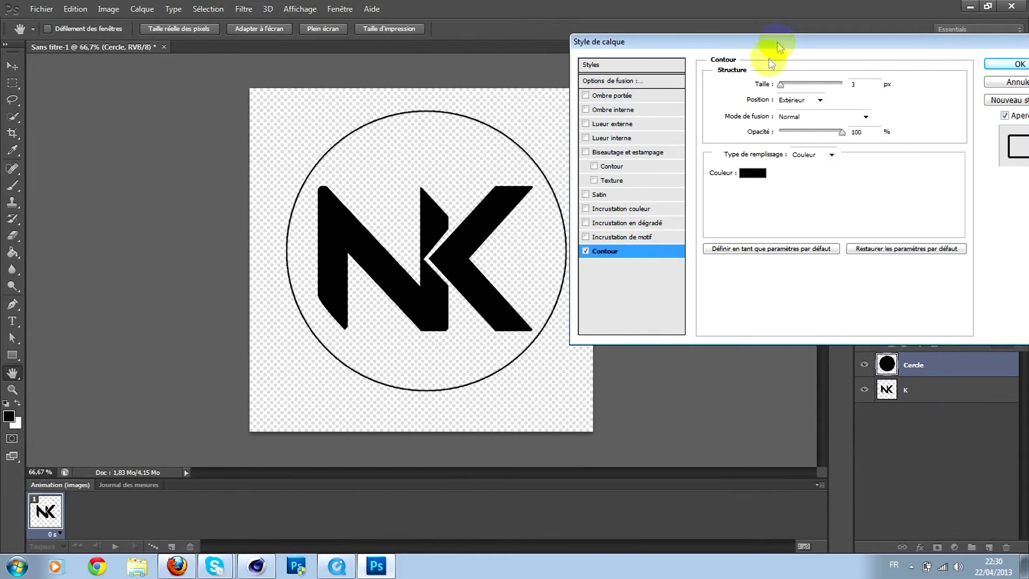
{"action": "left_click_drag", "start_coordinate": [783, 84], "coordinate": [807, 86]}
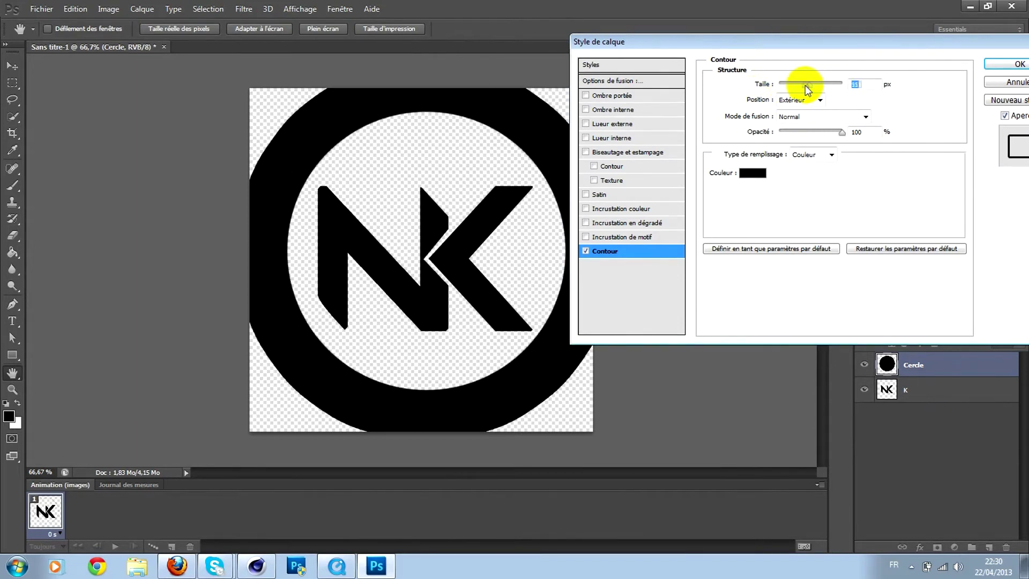
{"action": "left_click", "coordinate": [820, 100]}
{"action": "left_click", "coordinate": [817, 123]}
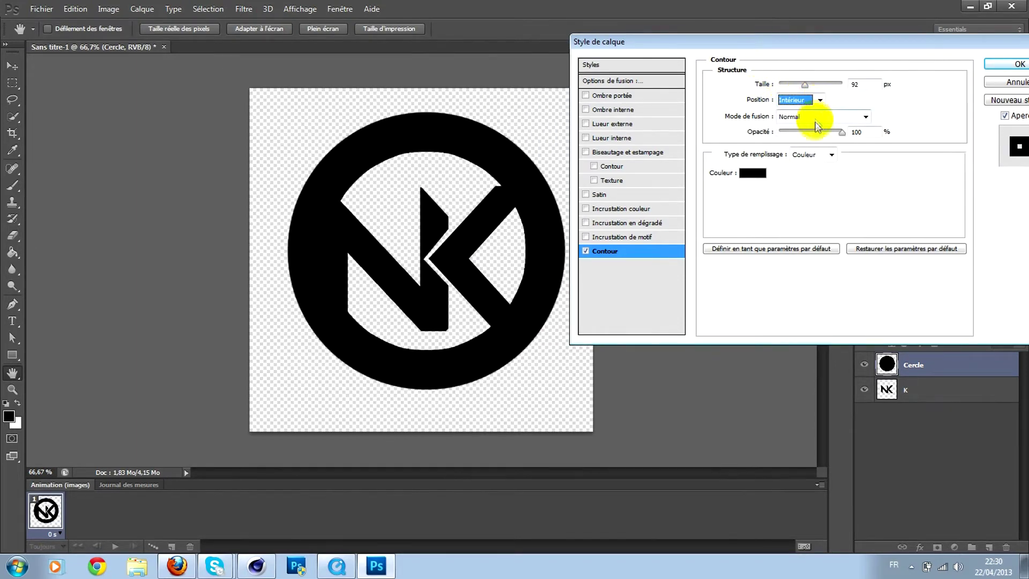
Try the centred stroke position, return it to Intérieur, reduce the stroke size to 62 px, and apply the layer style
{"action": "left_click", "coordinate": [795, 100]}
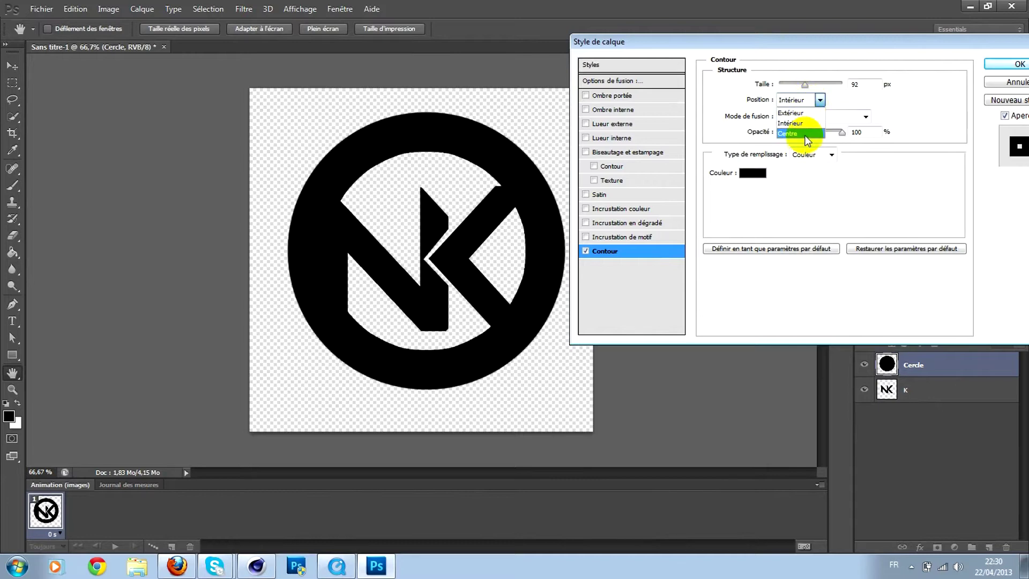
{"action": "left_click", "coordinate": [807, 132]}
{"action": "left_click", "coordinate": [803, 98]}
{"action": "left_click", "coordinate": [807, 124]}
{"action": "left_click_drag", "start_coordinate": [808, 87], "coordinate": [798, 86]}
{"action": "left_click_drag", "start_coordinate": [812, 46], "coordinate": [805, 46]}
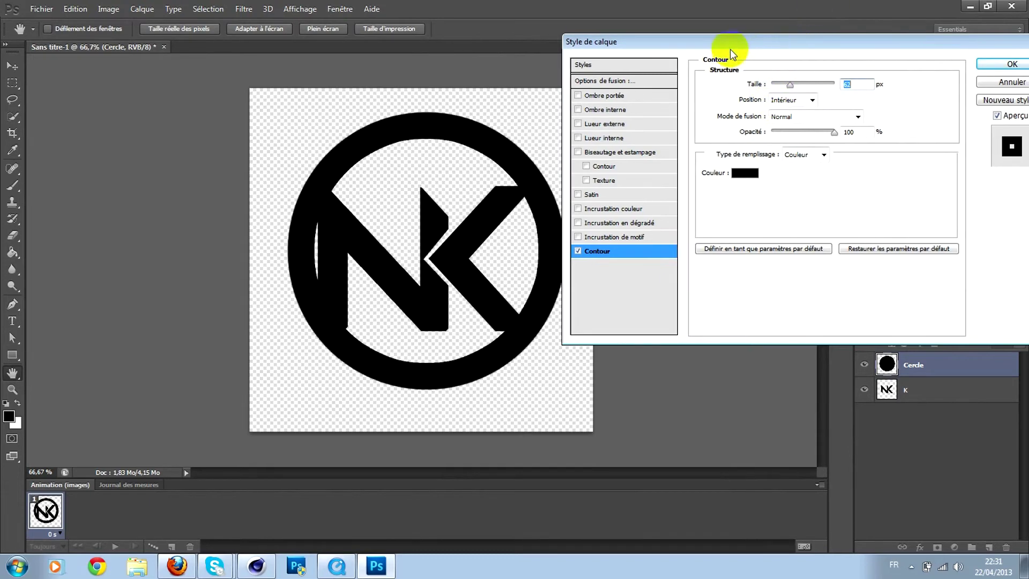
{"action": "left_click_drag", "start_coordinate": [730, 47], "coordinate": [607, 63]}
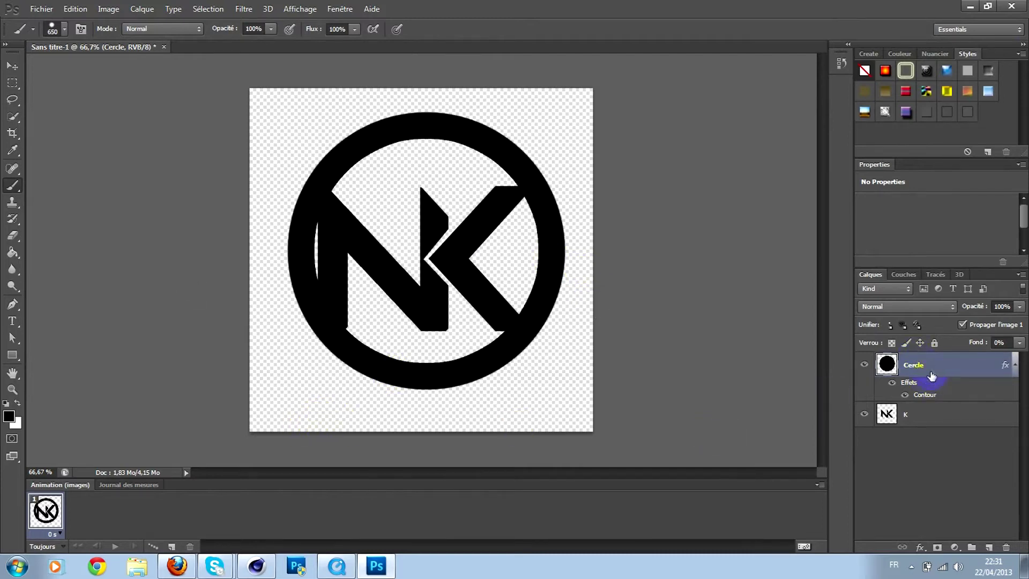
Delete the Cercle layer with its stroke ring
{"action": "key", "text": "Delete"}
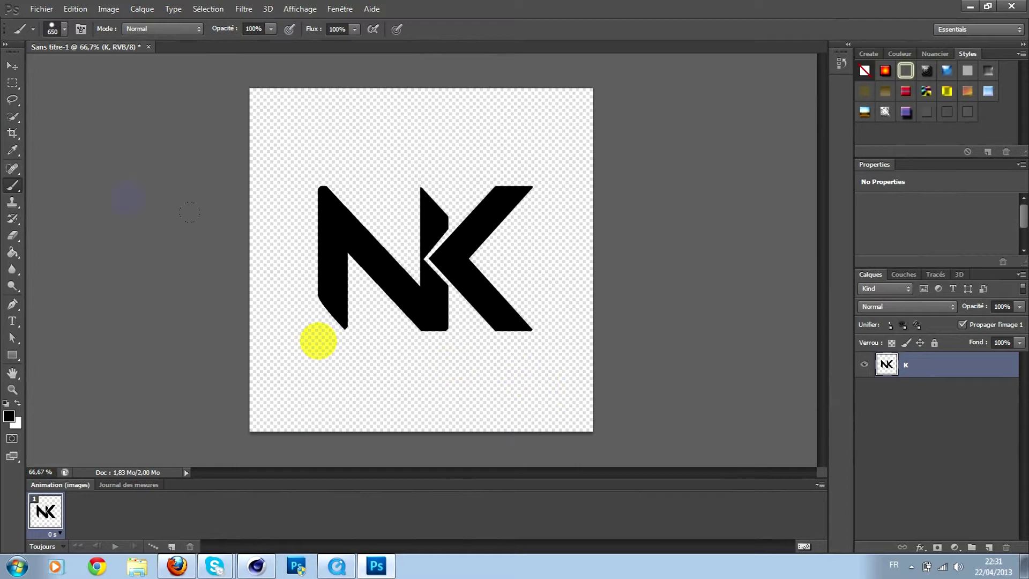
Enlarge the NK logo with Free Transform to nearly fill the canvas width and re-centre it on the canvas
{"action": "left_click", "coordinate": [13, 66]}
{"action": "key", "text": "ctrl+t"}
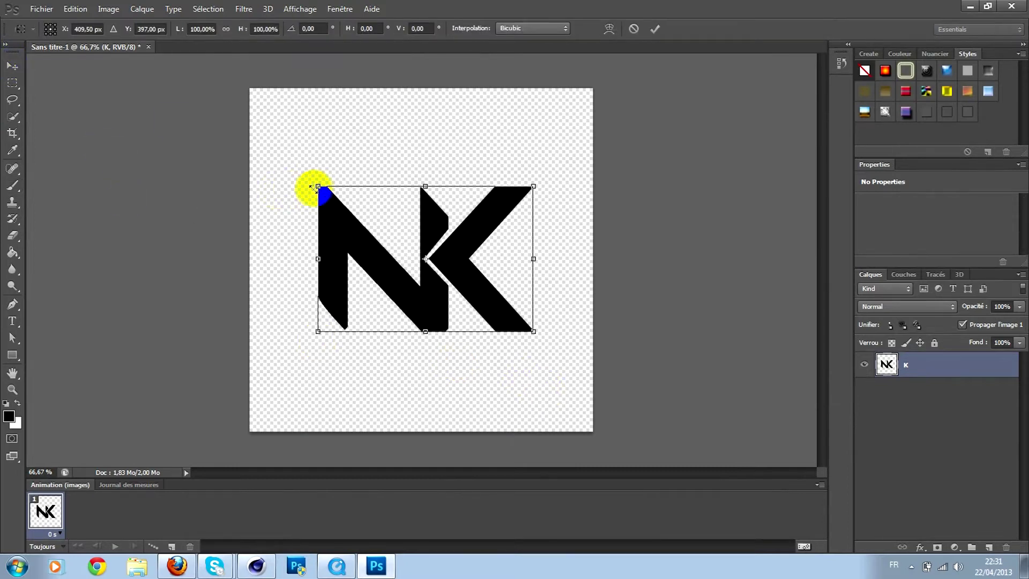
{"action": "left_click_drag", "start_coordinate": [318, 187], "coordinate": [261, 151]}
{"action": "key", "text": "Return"}
{"action": "left_click_drag", "start_coordinate": [409, 237], "coordinate": [442, 263]}
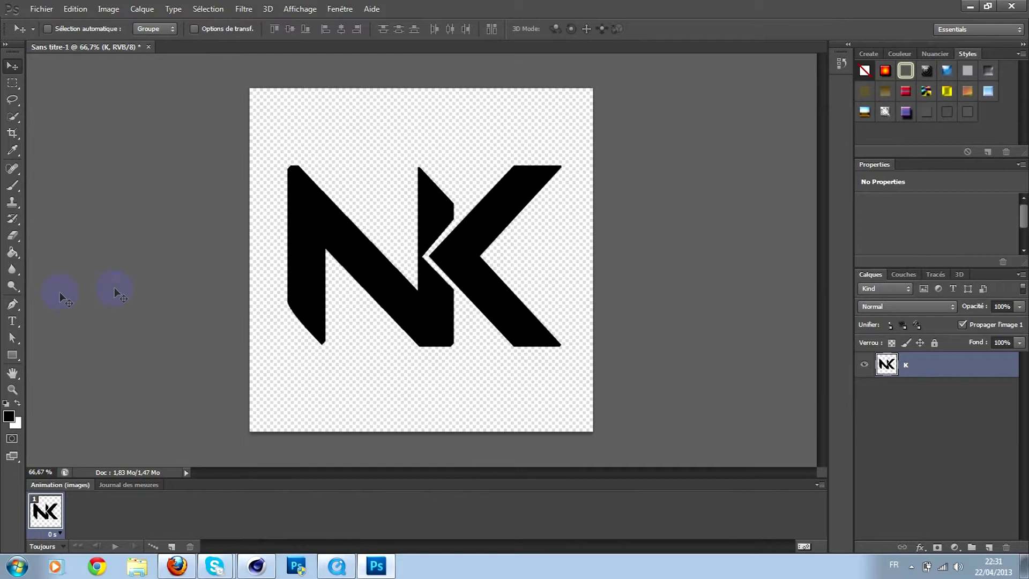
Start a Pen path around the N from its left leg's lower tip, along the diagonal's underside to the notch beside the K
{"action": "left_click", "coordinate": [12, 305]}
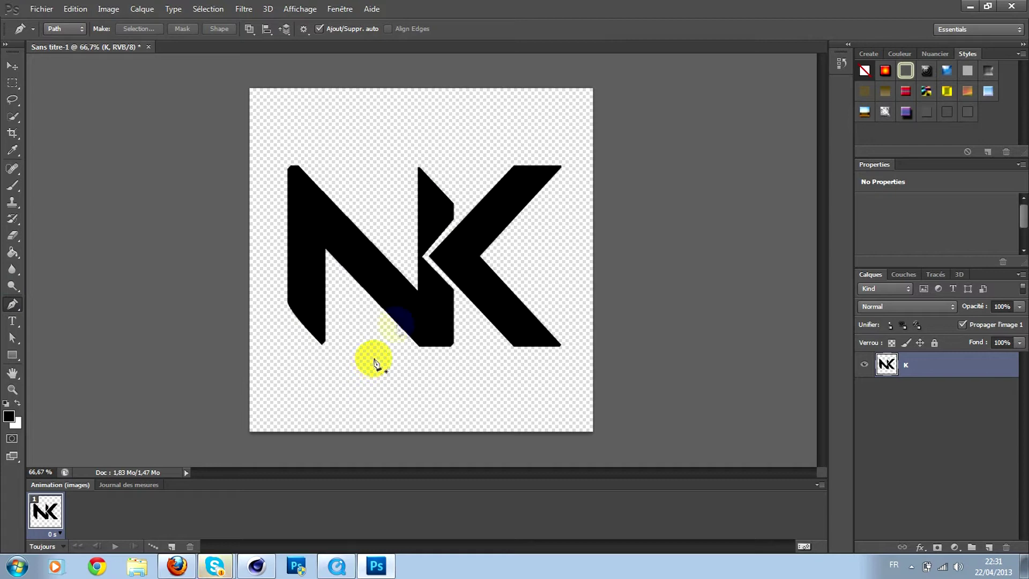
{"action": "left_click", "coordinate": [334, 338]}
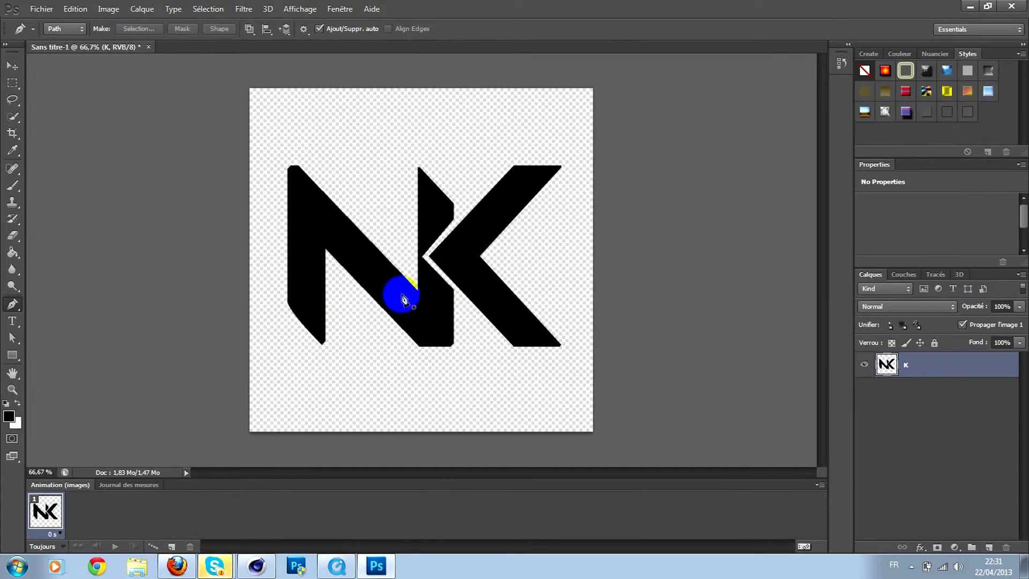
{"action": "left_click_drag", "start_coordinate": [322, 346], "coordinate": [328, 246]}
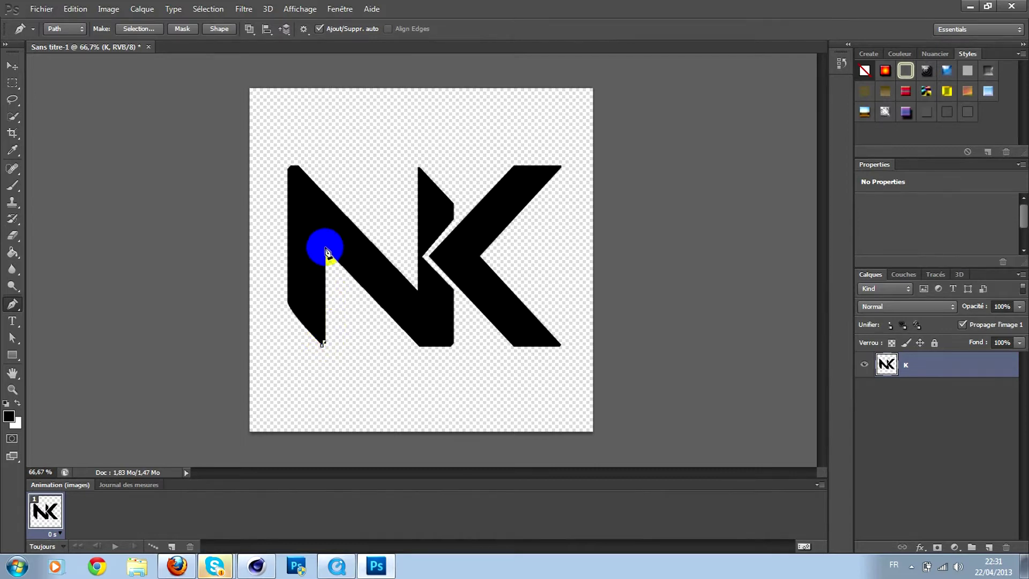
{"action": "left_click", "coordinate": [326, 249]}
{"action": "left_click_drag", "start_coordinate": [419, 346], "coordinate": [444, 350]}
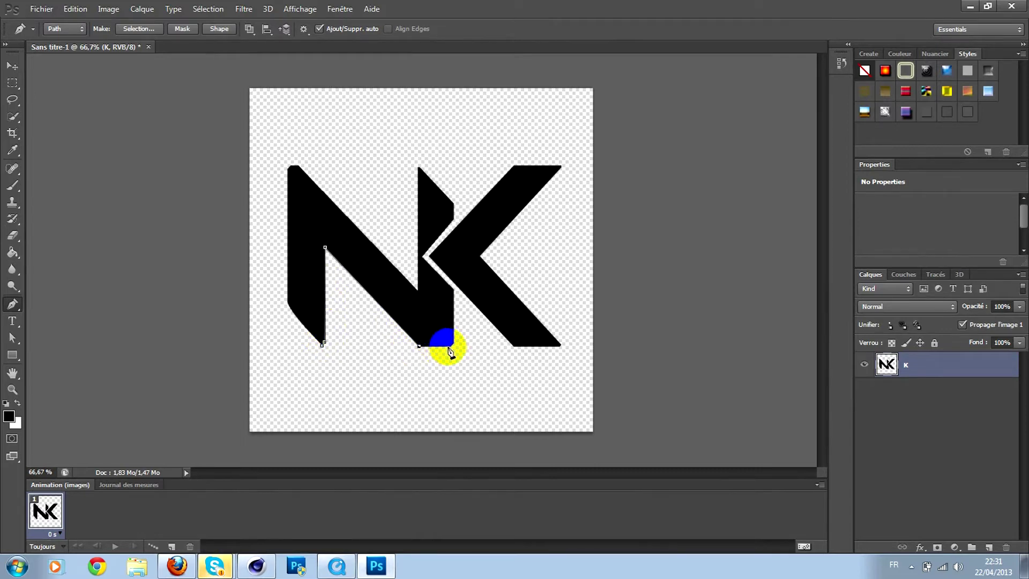
{"action": "left_click", "coordinate": [456, 346]}
{"action": "left_click", "coordinate": [453, 290]}
{"action": "left_click", "coordinate": [427, 256]}
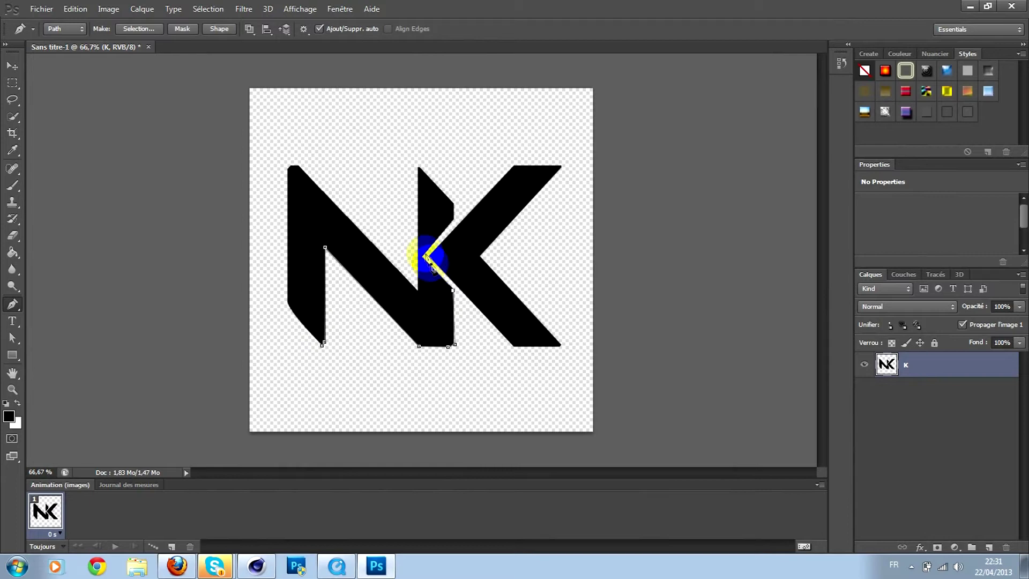
Continue the Pen path around the N's right stem, diagonal and left leg, closing it at the starting point
{"action": "left_click", "coordinate": [456, 216]}
{"action": "left_click", "coordinate": [454, 217]}
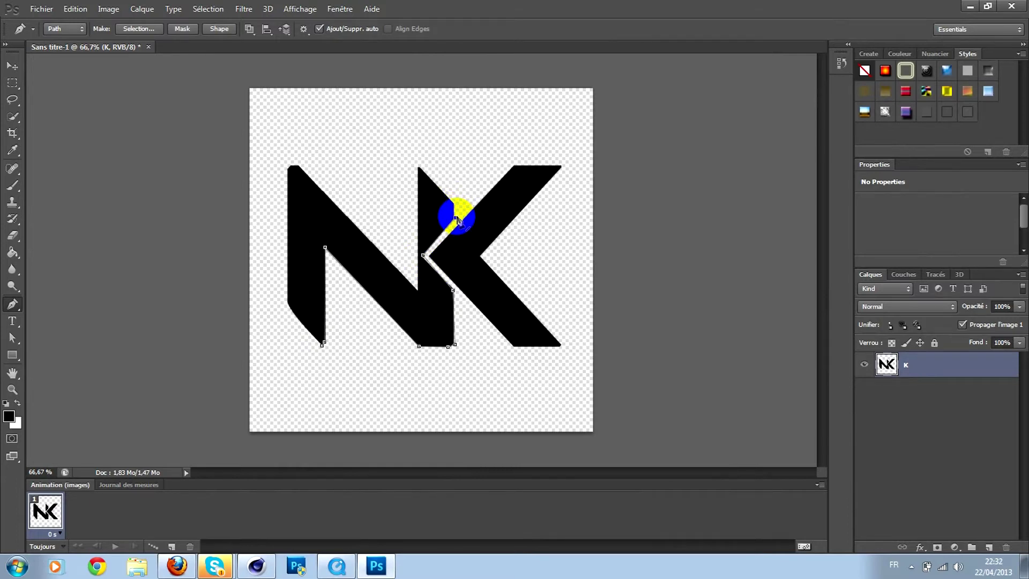
{"action": "left_click", "coordinate": [454, 204]}
{"action": "left_click", "coordinate": [420, 169]}
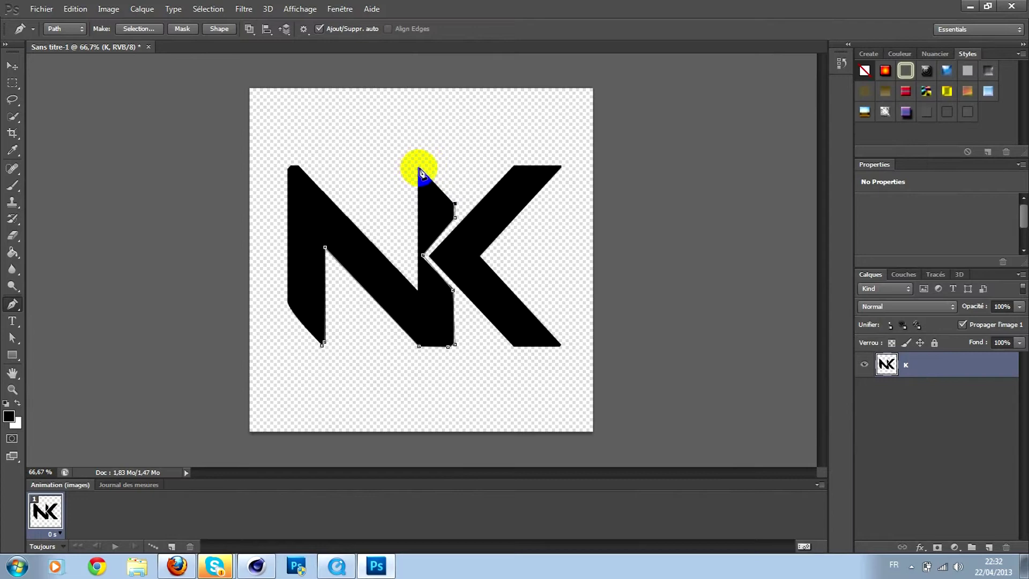
{"action": "left_click", "coordinate": [414, 292]}
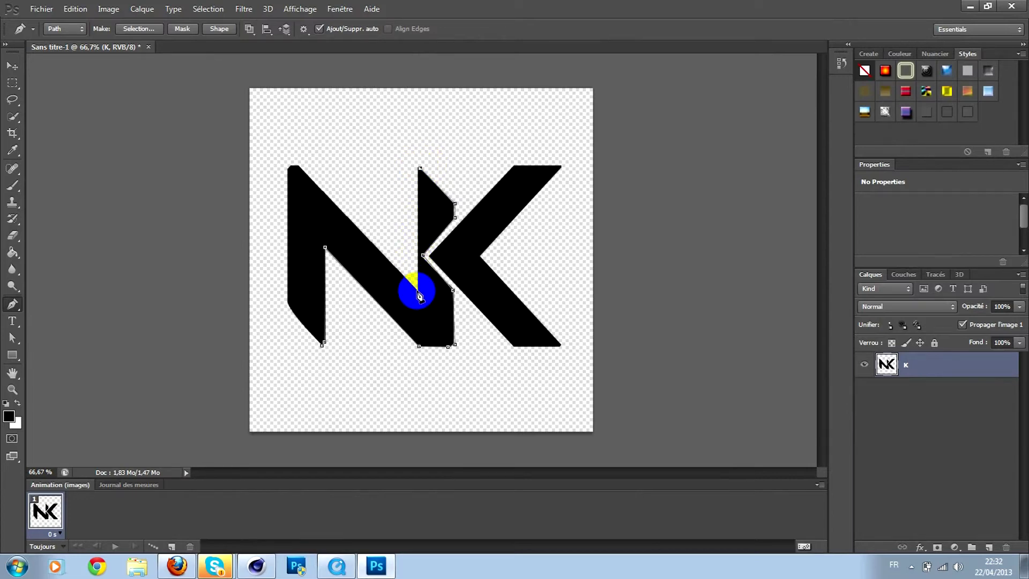
{"action": "left_click", "coordinate": [297, 170]}
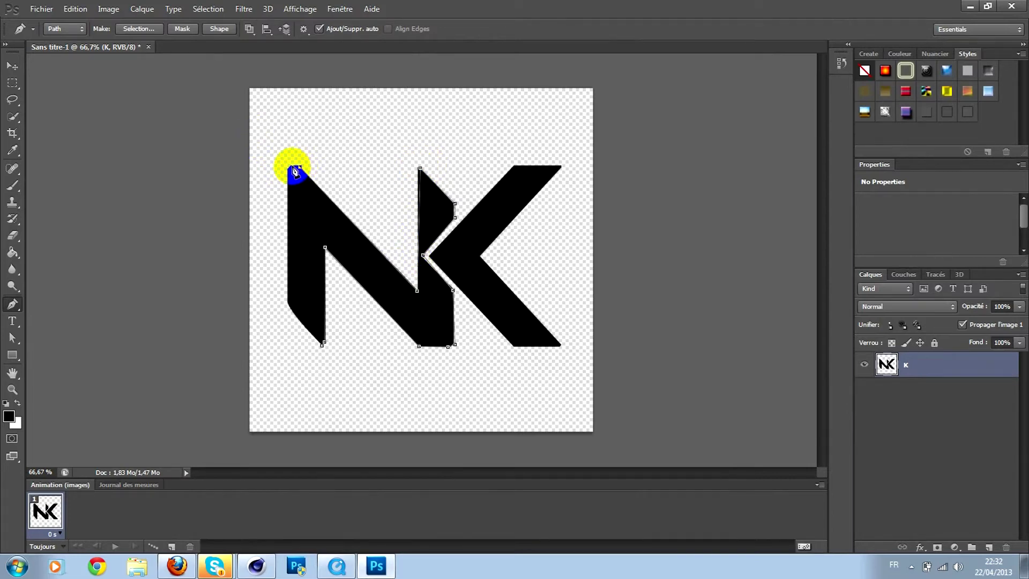
{"action": "left_click", "coordinate": [288, 304]}
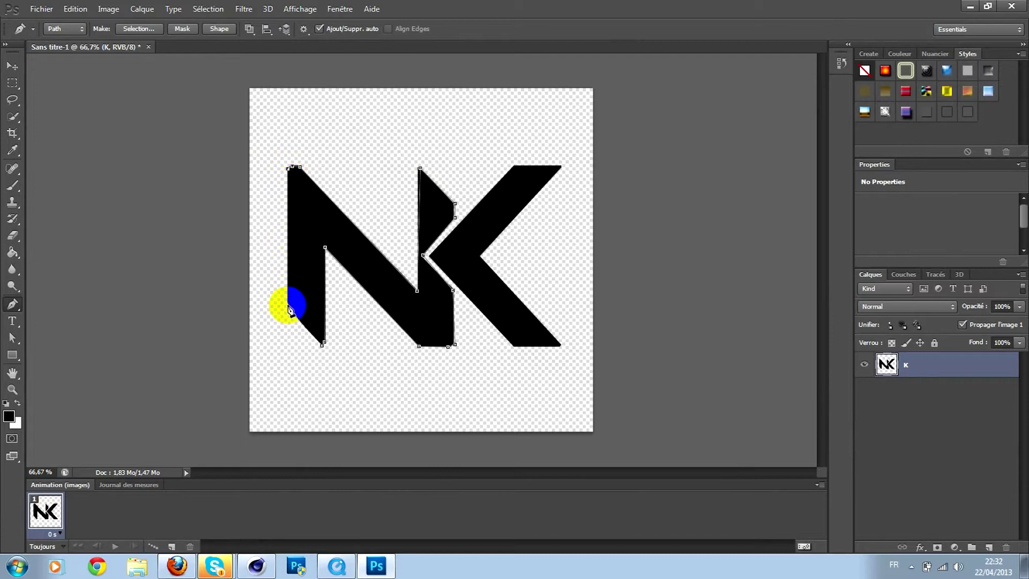
{"action": "left_click", "coordinate": [323, 343]}
{"action": "left_click", "coordinate": [323, 342]}
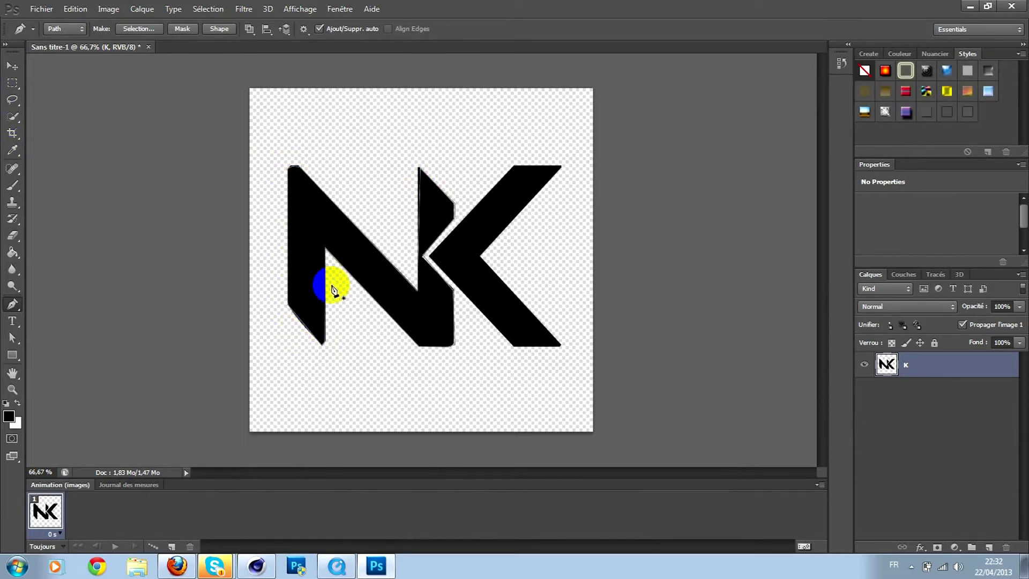
{"action": "left_click", "coordinate": [41, 7]}
{"action": "mouse_move", "coordinate": [153, 251]}
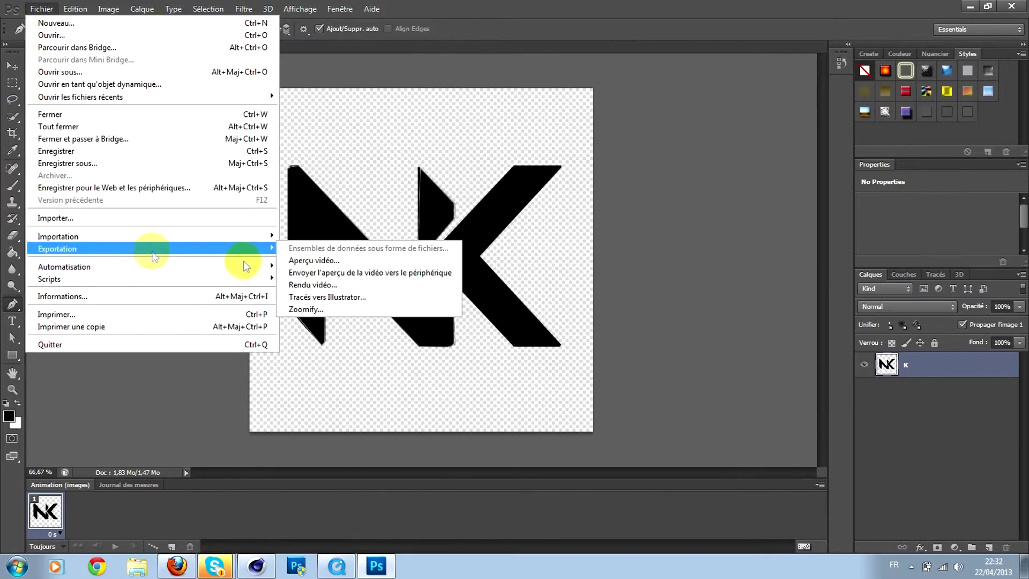
{"action": "left_click", "coordinate": [330, 297]}
{"action": "left_click", "coordinate": [501, 201]}
{"action": "left_click", "coordinate": [501, 201]}
{"action": "left_click", "coordinate": [622, 194]}
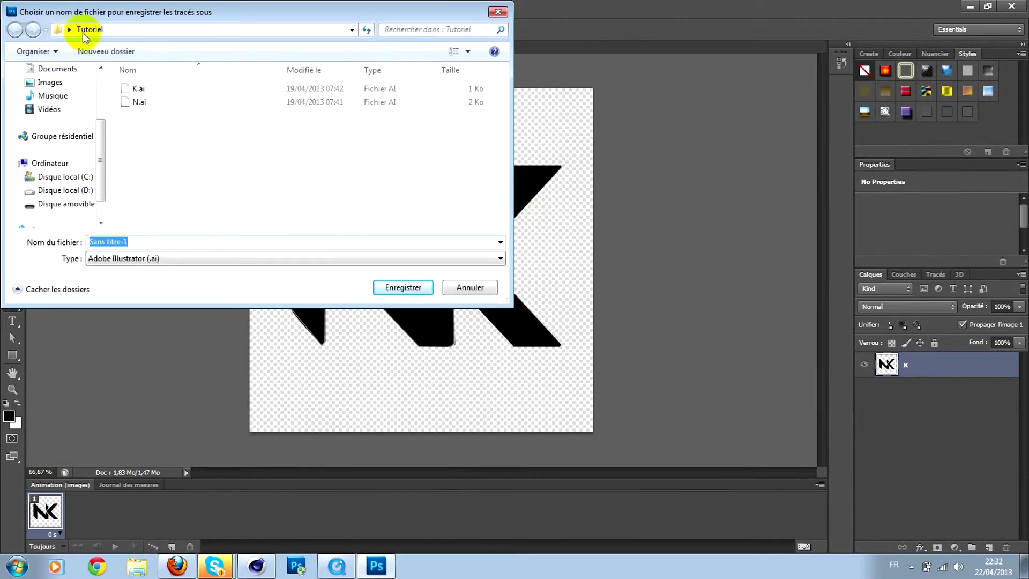
{"action": "left_click", "coordinate": [157, 84]}
{"action": "left_click", "coordinate": [144, 71]}
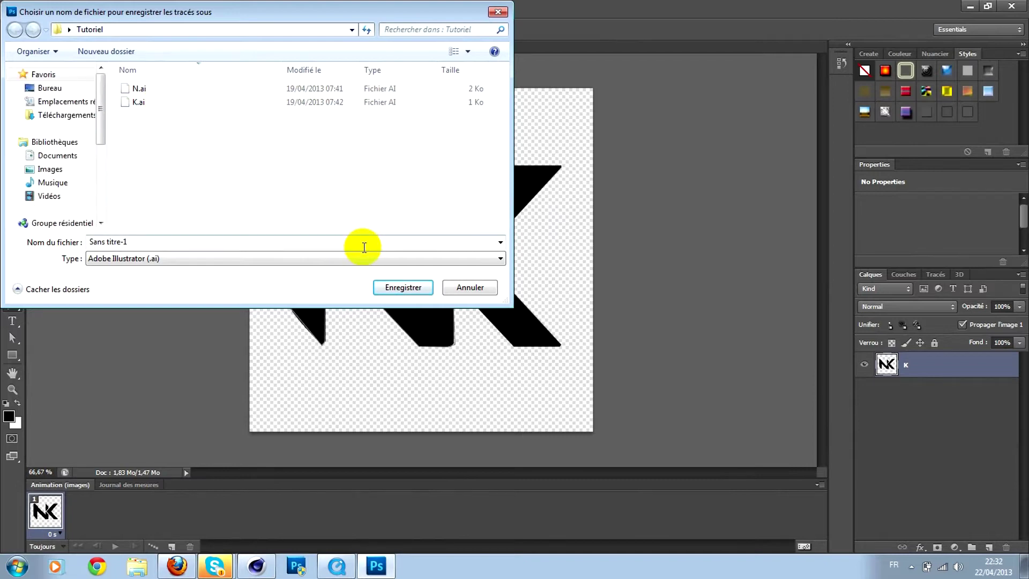
{"action": "left_click", "coordinate": [459, 291]}
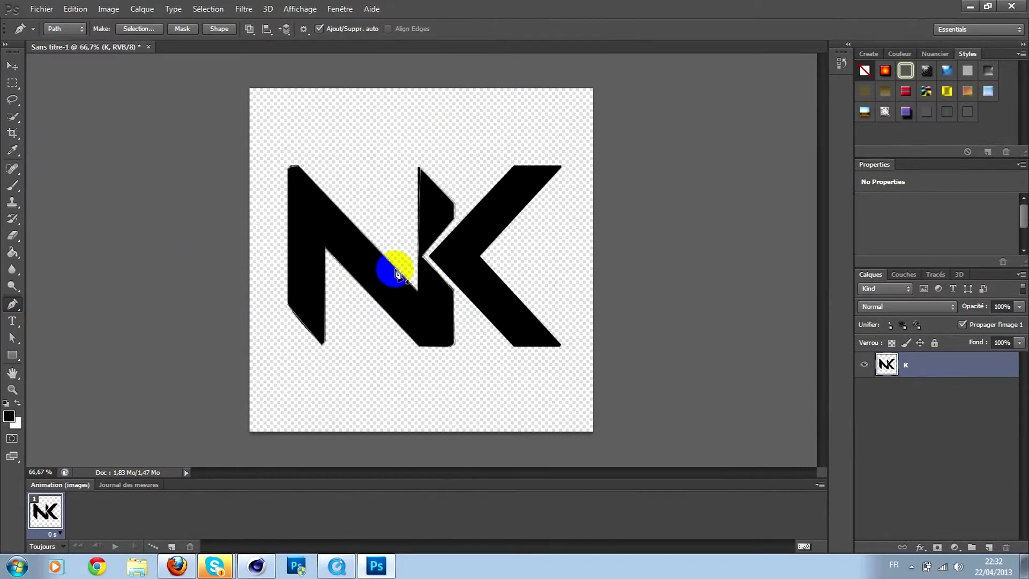
Dismiss the N's work path and trace a closed Pen path around the outline of the K
{"action": "left_click", "coordinate": [935, 274]}
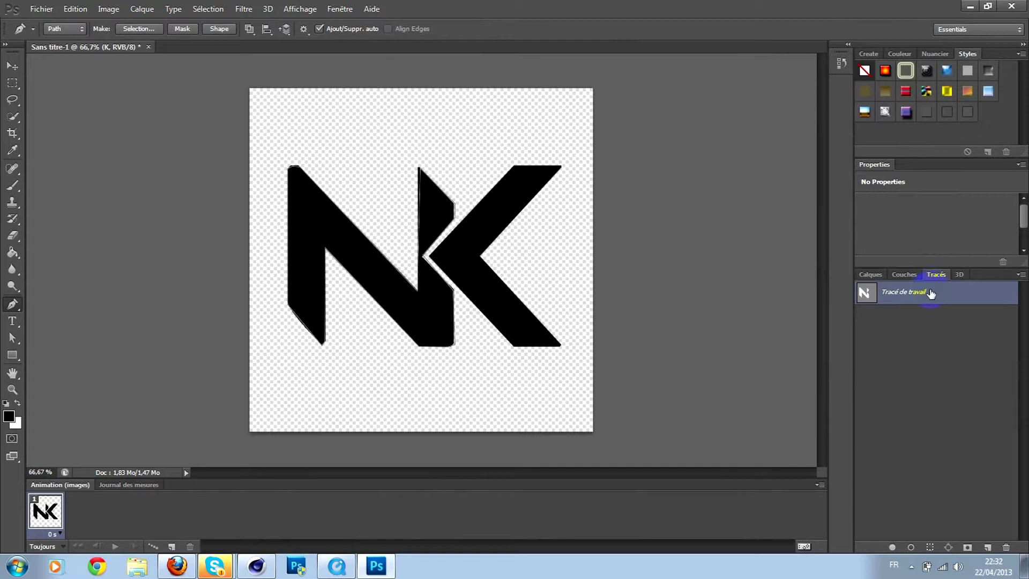
{"action": "left_click", "coordinate": [867, 276]}
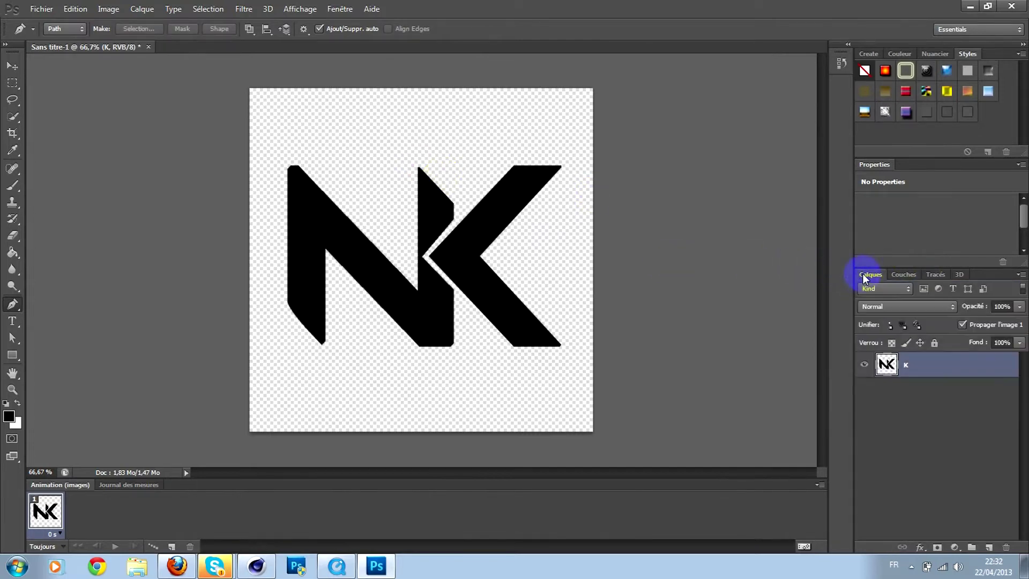
{"action": "left_click", "coordinate": [514, 349]}
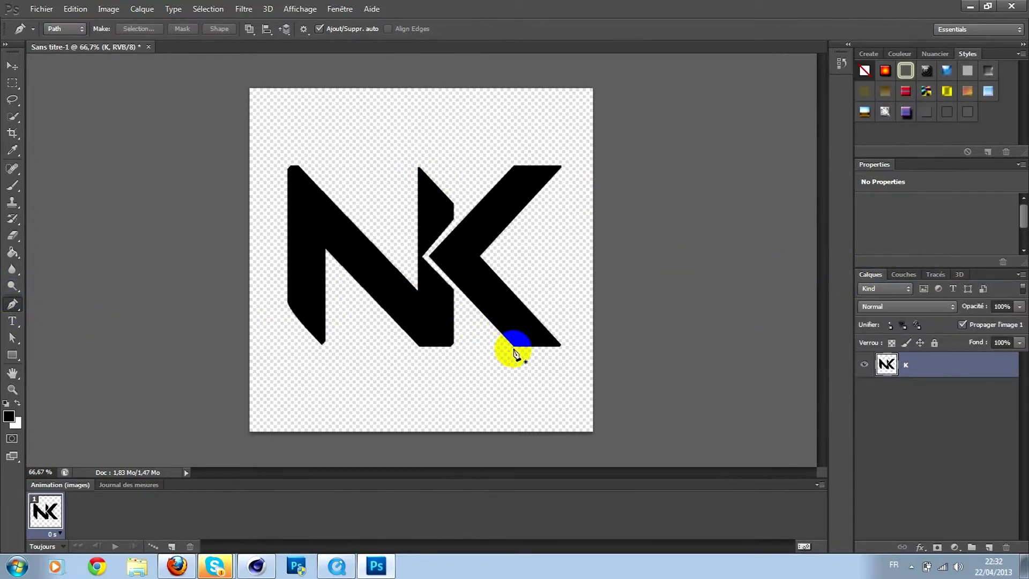
{"action": "left_click", "coordinate": [429, 256]}
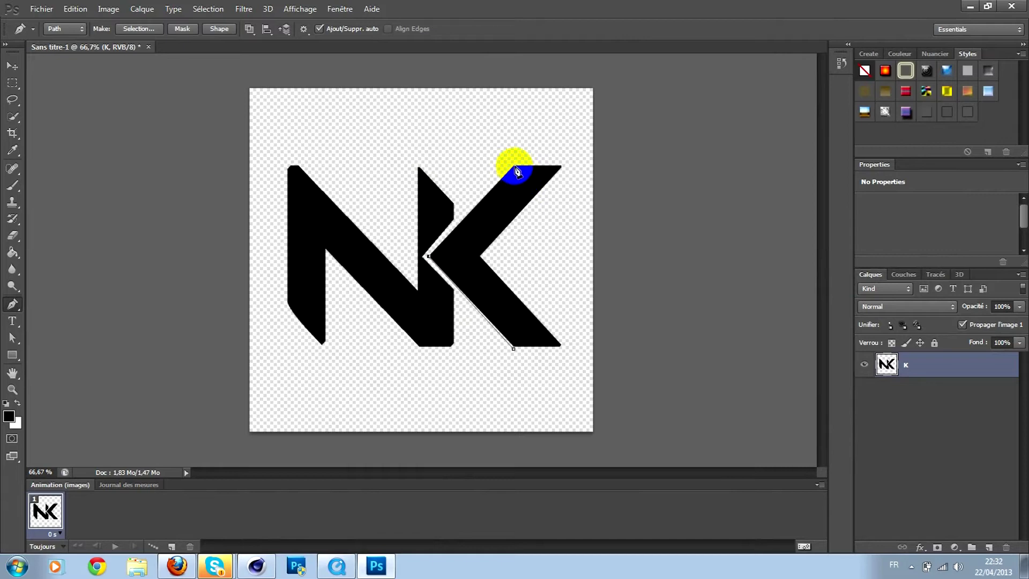
{"action": "left_click", "coordinate": [515, 167]}
{"action": "left_click", "coordinate": [562, 163]}
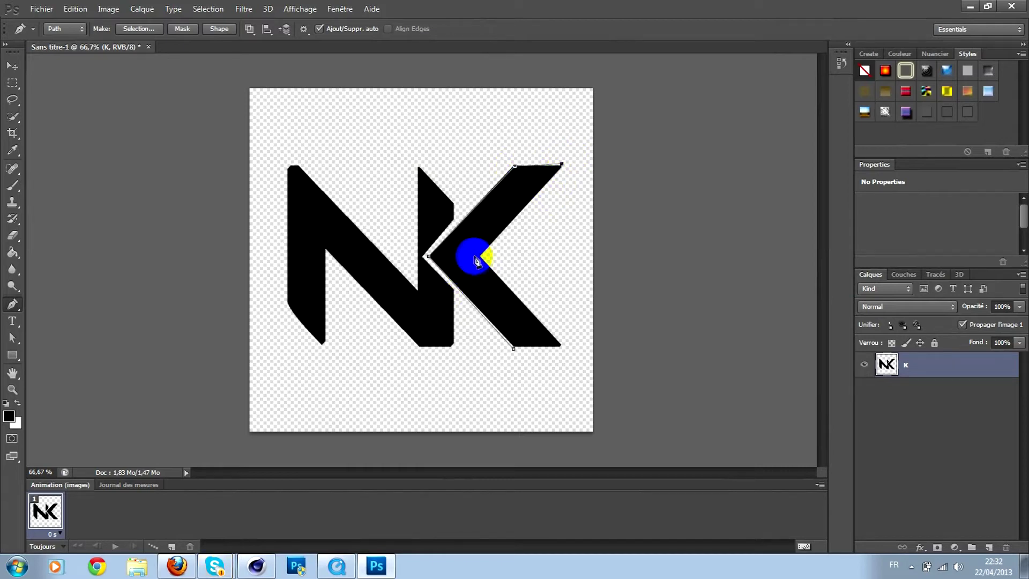
{"action": "left_click", "coordinate": [559, 344]}
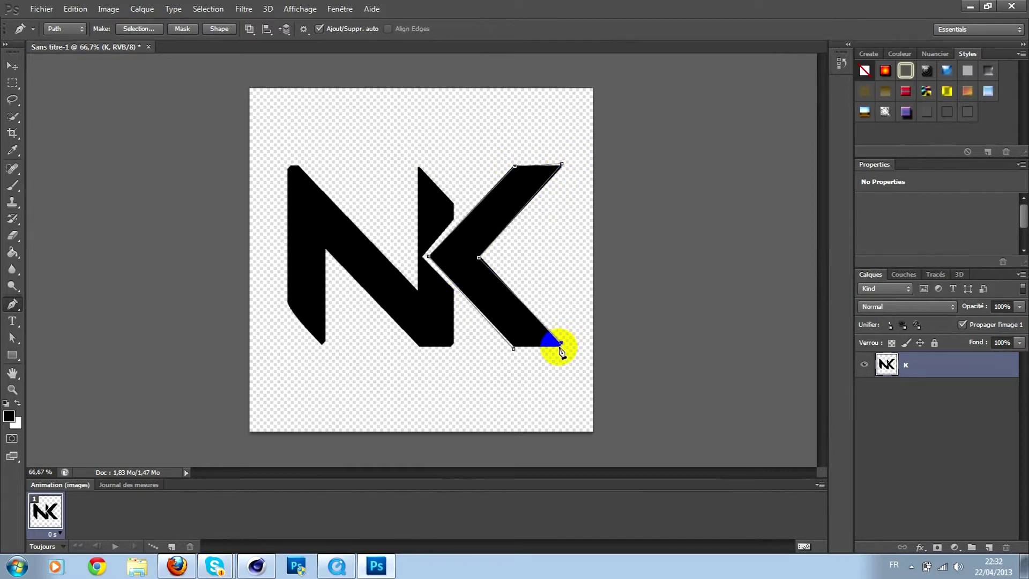
{"action": "left_click", "coordinate": [524, 349]}
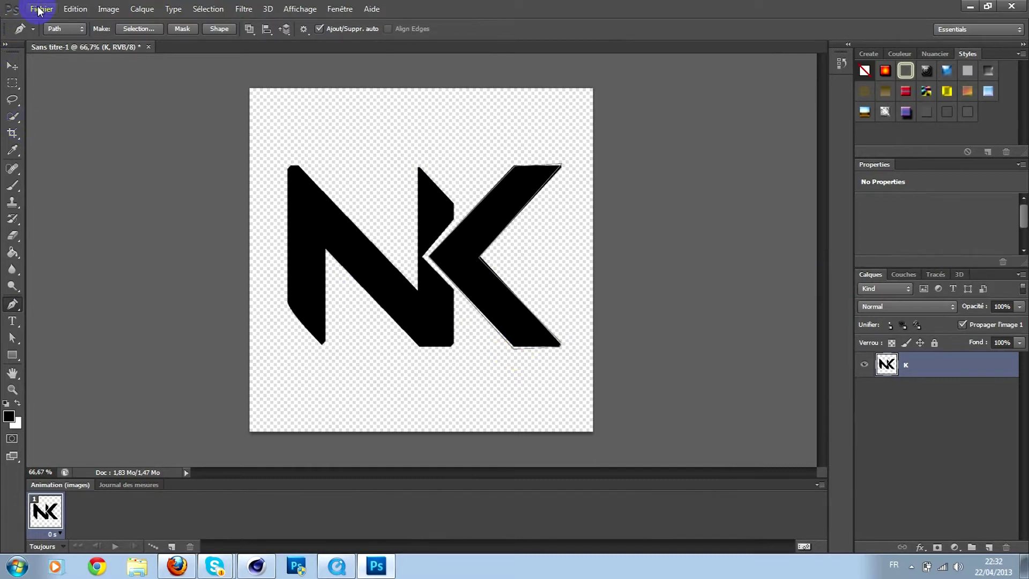
{"action": "left_click", "coordinate": [39, 9]}
{"action": "mouse_move", "coordinate": [109, 247]}
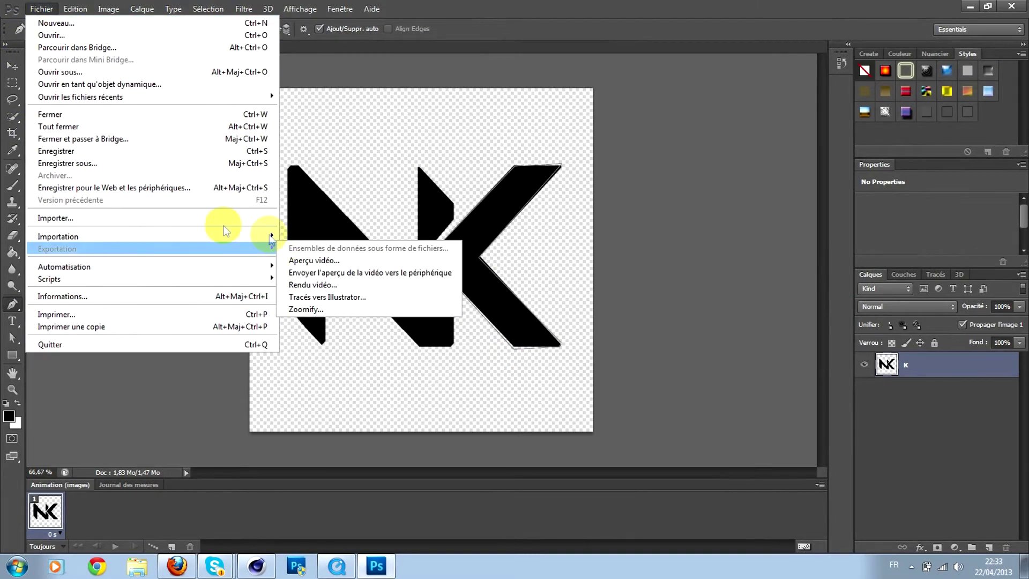
{"action": "left_click", "coordinate": [328, 297]}
{"action": "left_click", "coordinate": [593, 193]}
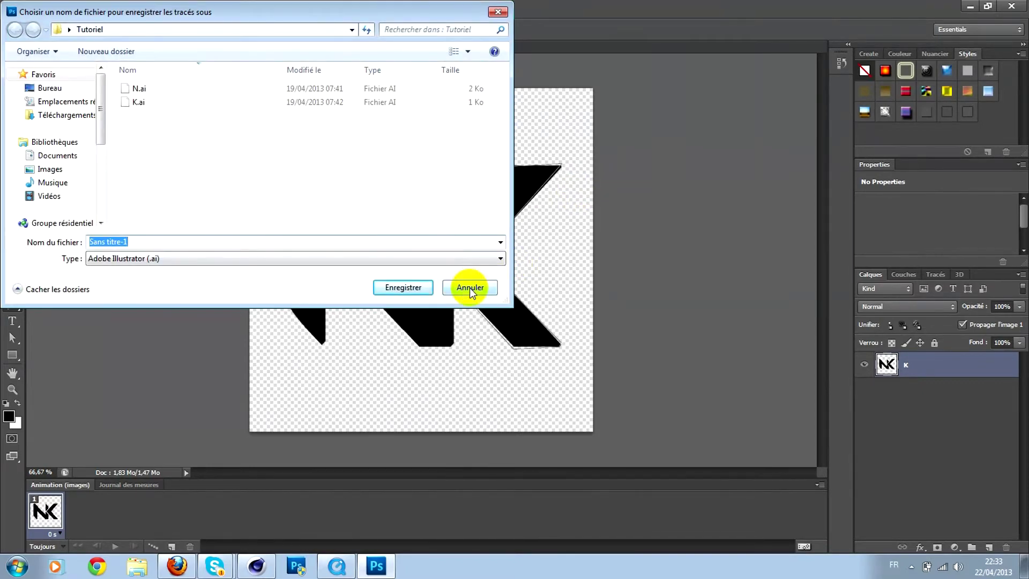
{"action": "left_click", "coordinate": [470, 289]}
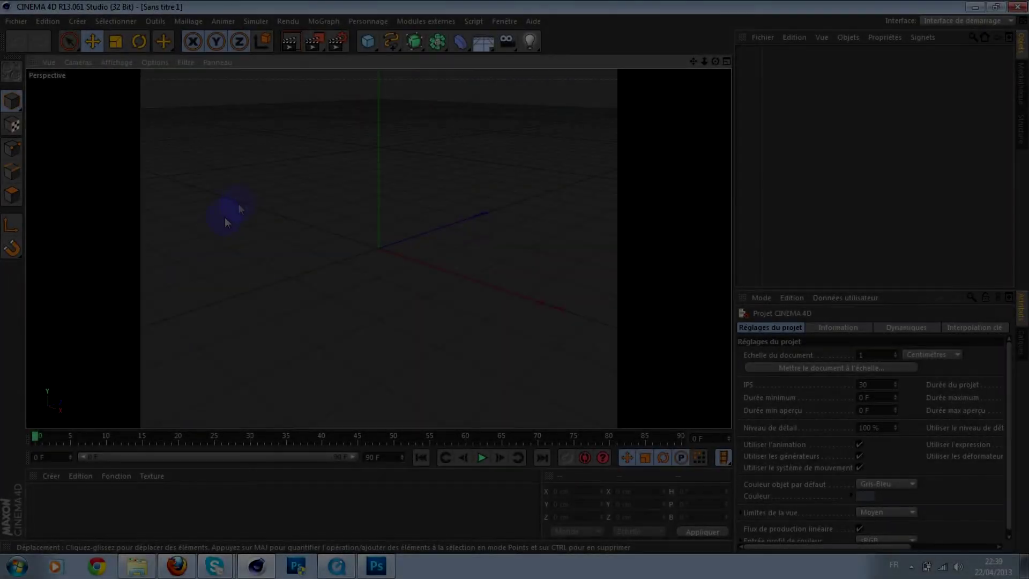
In Cinema 4D, open the "Lightroom I use" scene from the SeKoDZN 1K GFX Pack folder on the desktop
{"action": "left_click", "coordinate": [15, 21]}
{"action": "left_click", "coordinate": [27, 50]}
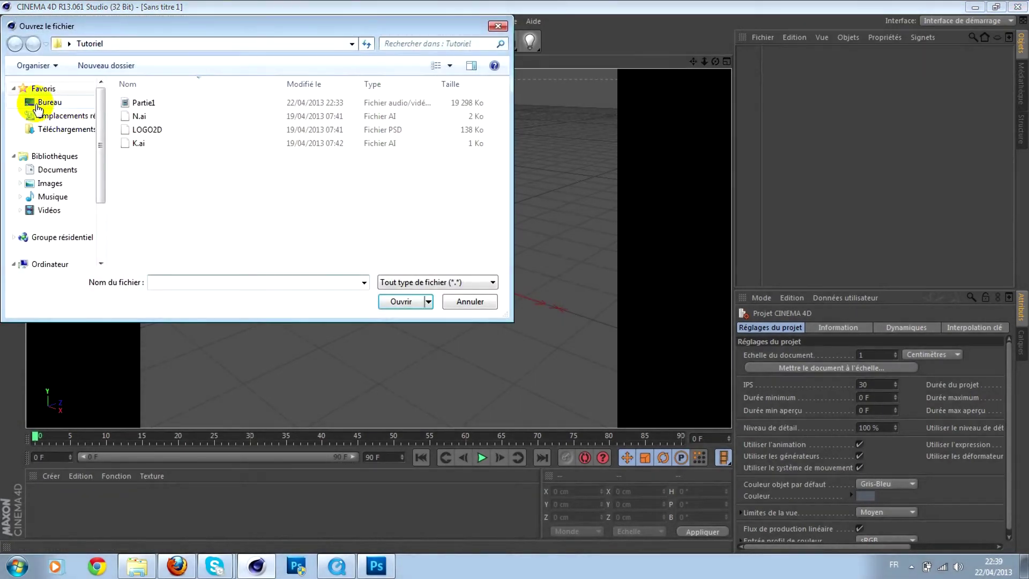
{"action": "left_click", "coordinate": [47, 103]}
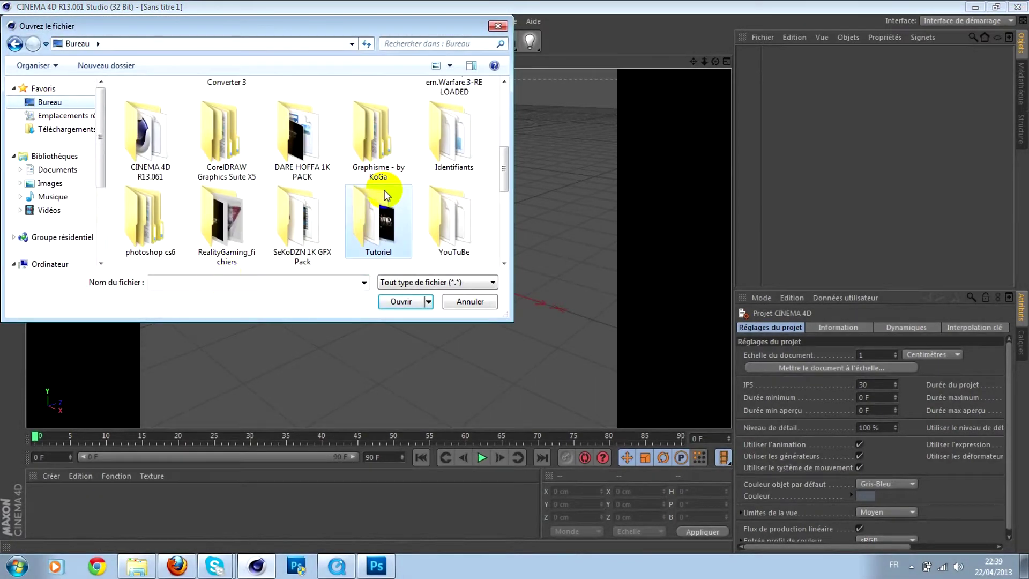
{"action": "scroll", "coordinate": [502, 177], "scroll_direction": "down", "scroll_amount": 1}
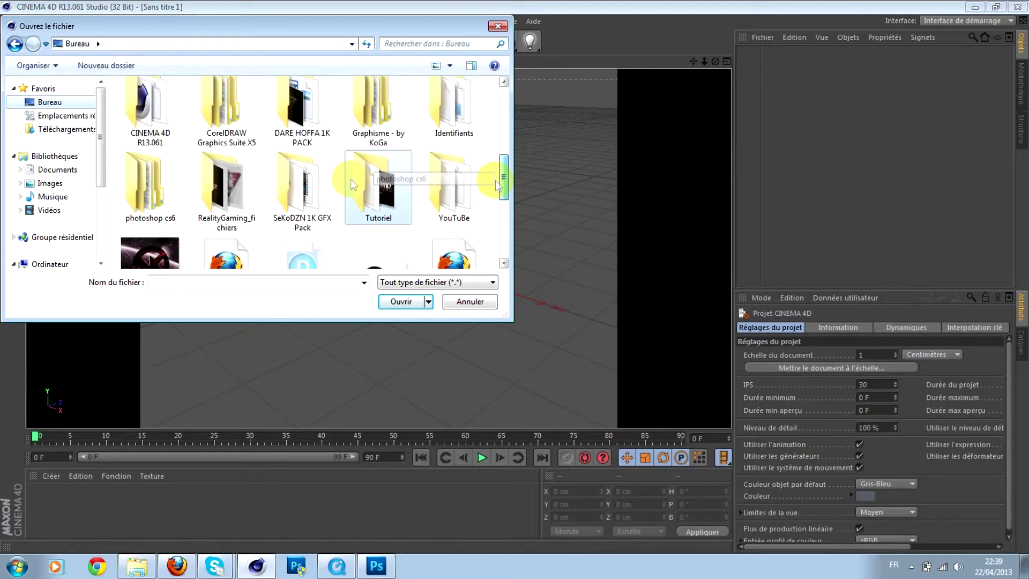
{"action": "double_click", "coordinate": [306, 190]}
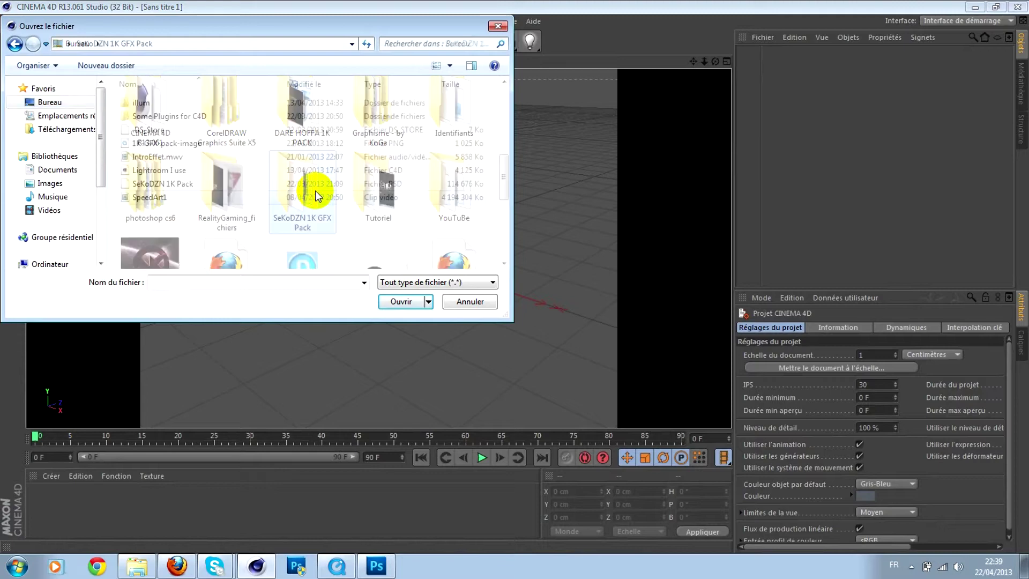
{"action": "double_click", "coordinate": [189, 170]}
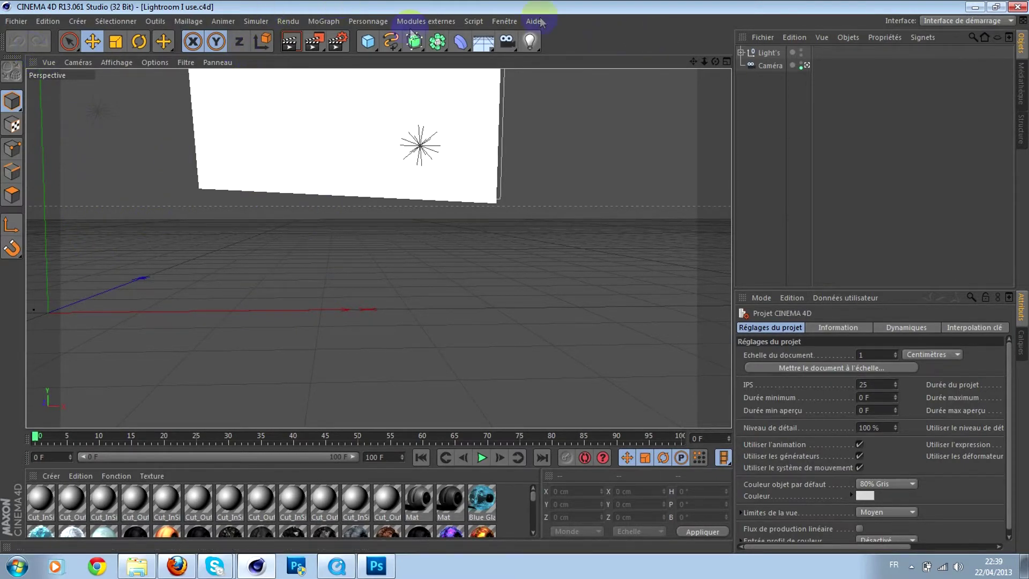
Add a disc primitive (Disque) to the lightroom scene
{"action": "left_click", "coordinate": [373, 49]}
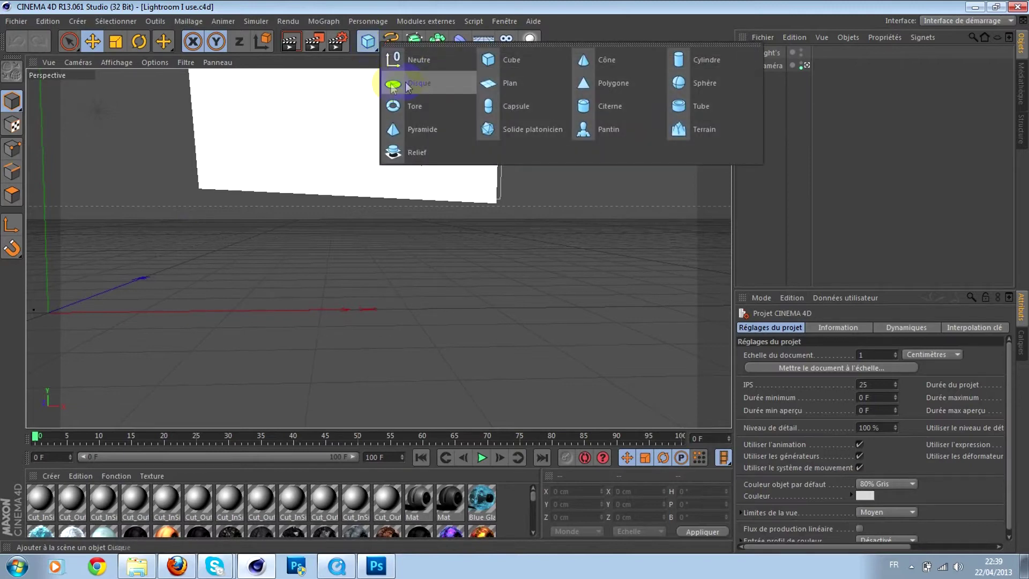
{"action": "left_click", "coordinate": [434, 82]}
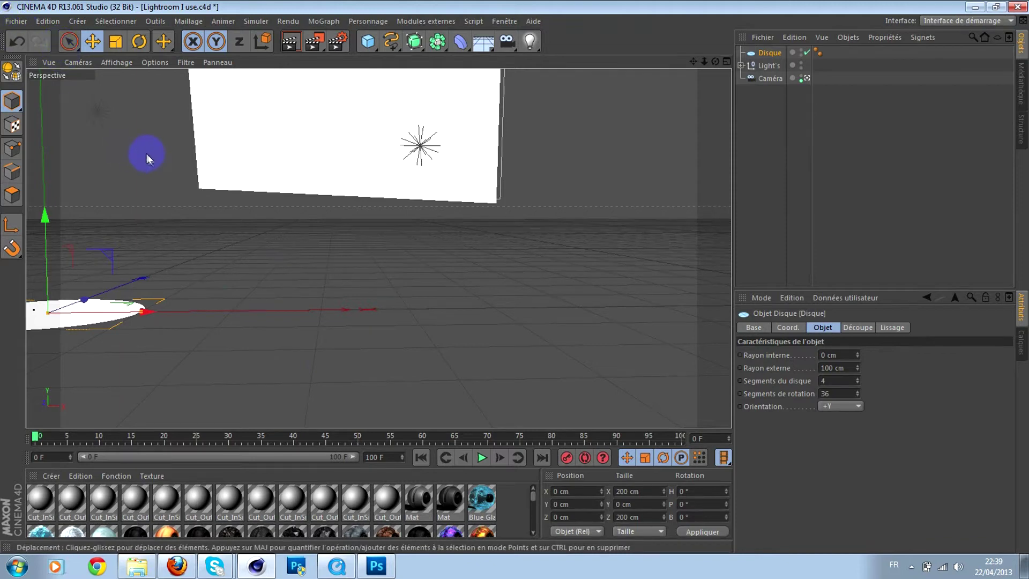
Open N.ai from the Tutoriel folder, keeping the default Adobe Illustrator import settings
{"action": "left_click", "coordinate": [16, 21]}
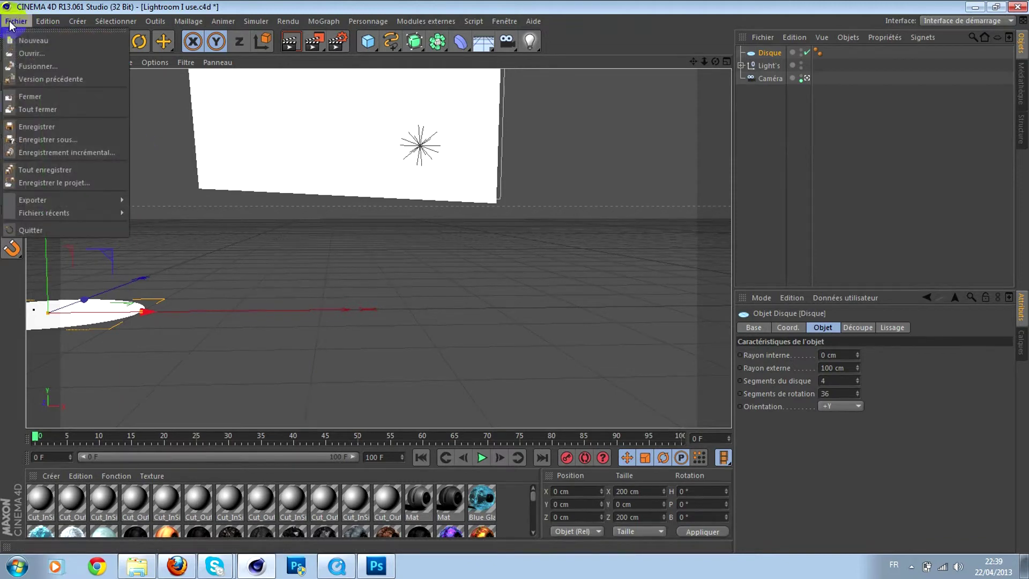
{"action": "left_click", "coordinate": [29, 54]}
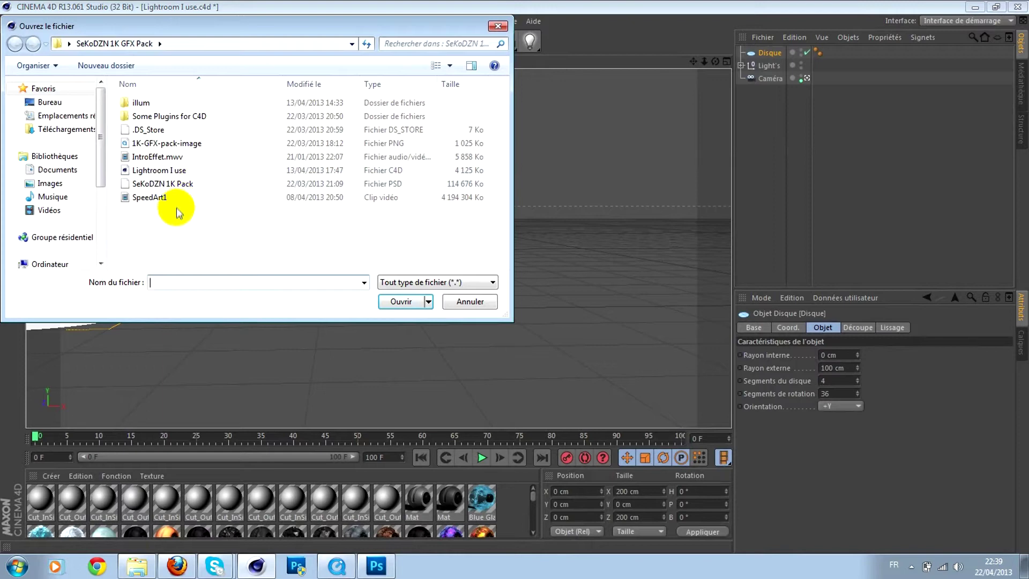
{"action": "left_click", "coordinate": [63, 115]}
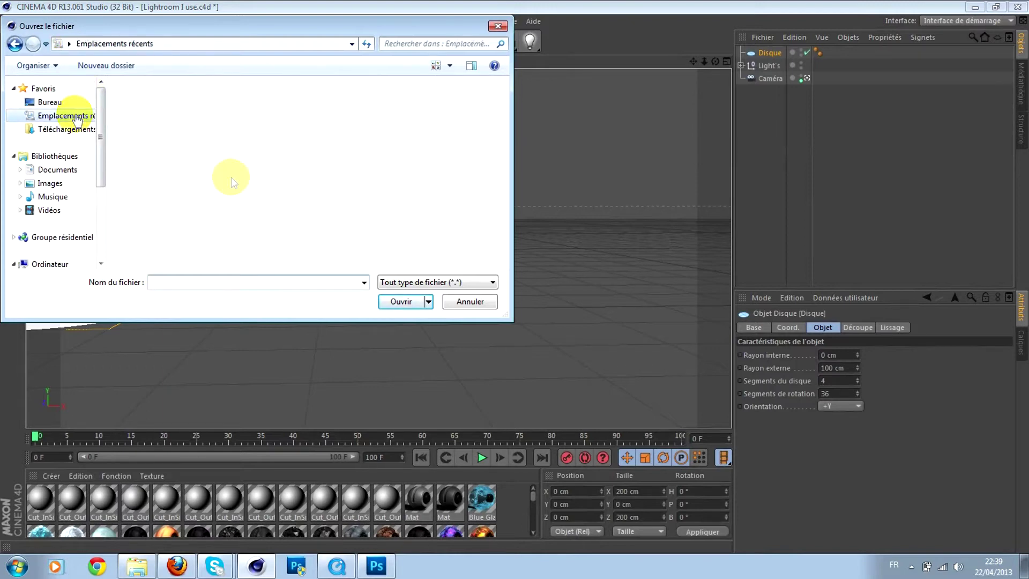
{"action": "double_click", "coordinate": [432, 156]}
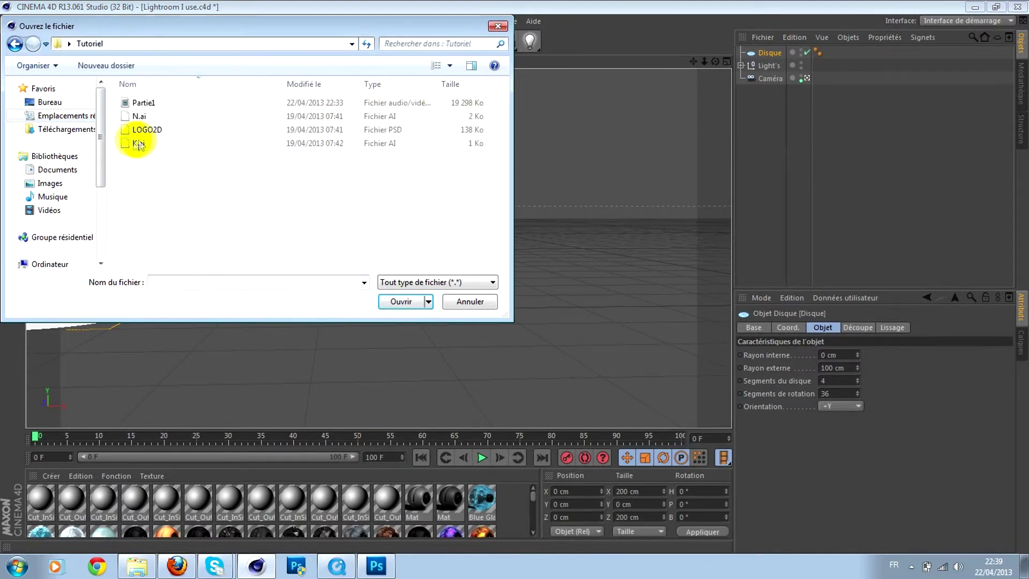
{"action": "double_click", "coordinate": [138, 115]}
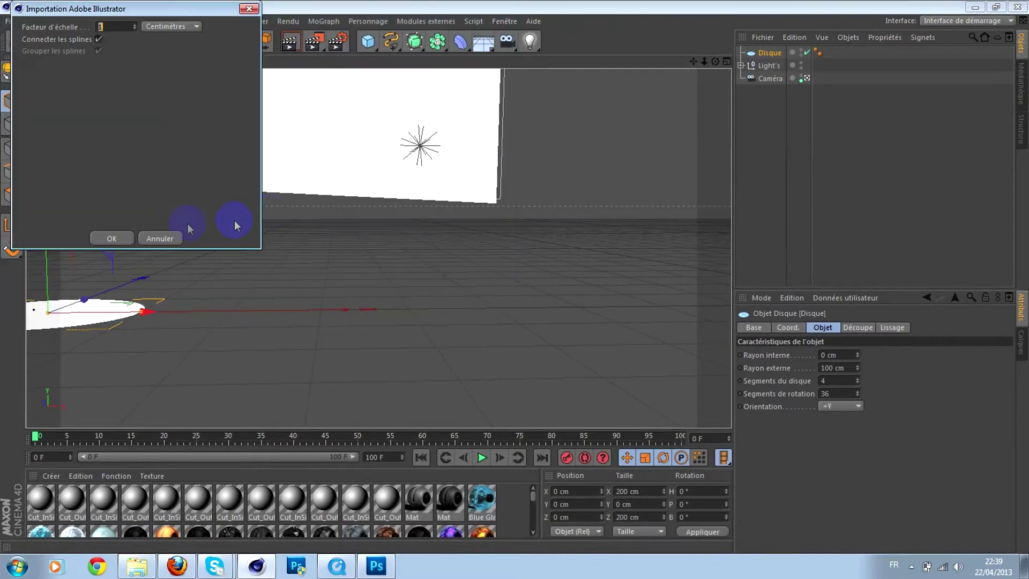
{"action": "left_click", "coordinate": [112, 238]}
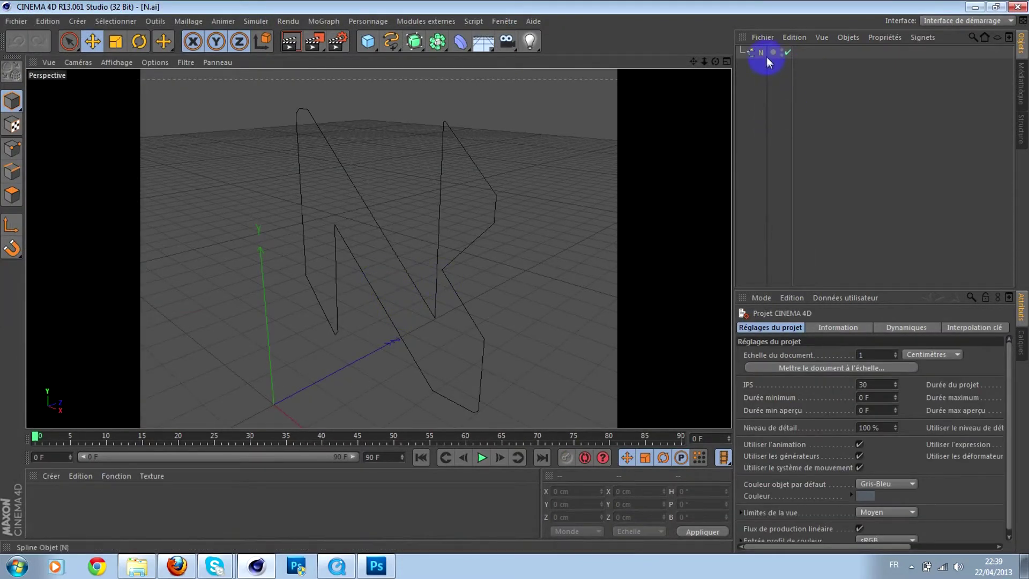
Open K.ai from the Tutoriel folder with the default import settings and cut its K spline
{"action": "left_click", "coordinate": [18, 21]}
{"action": "left_click", "coordinate": [24, 54]}
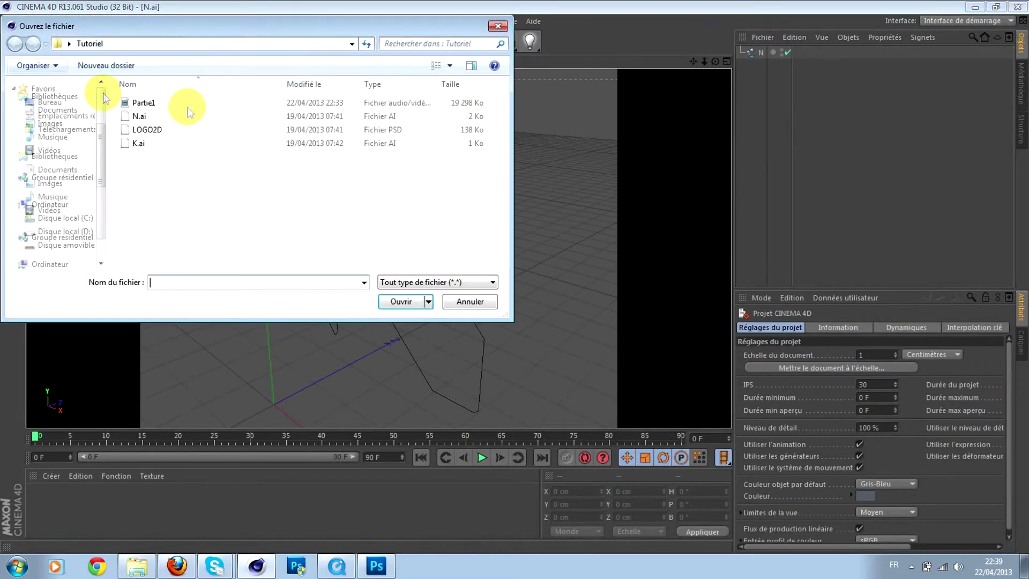
{"action": "double_click", "coordinate": [150, 144]}
{"action": "left_click", "coordinate": [123, 254]}
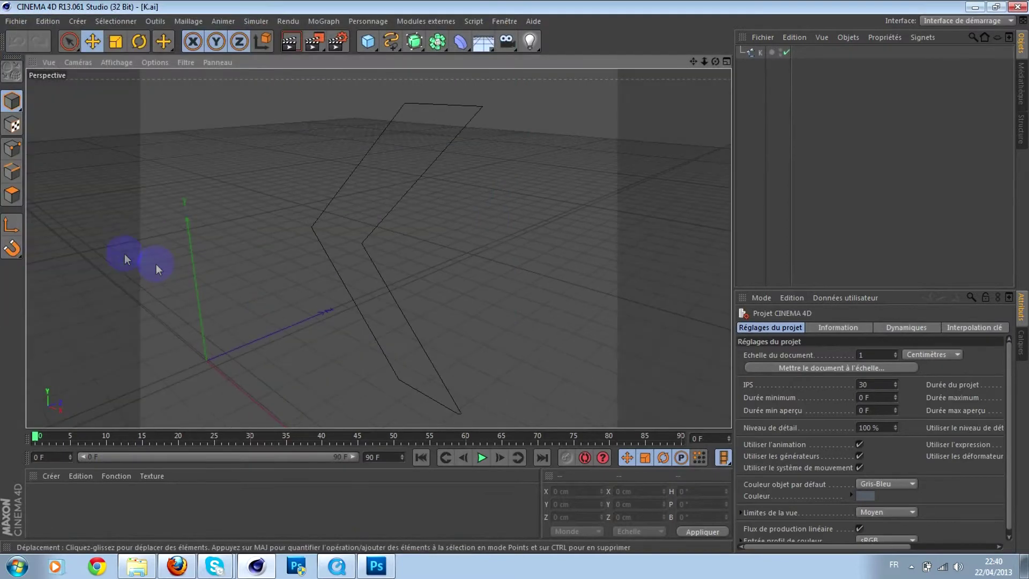
{"action": "left_click", "coordinate": [758, 53]}
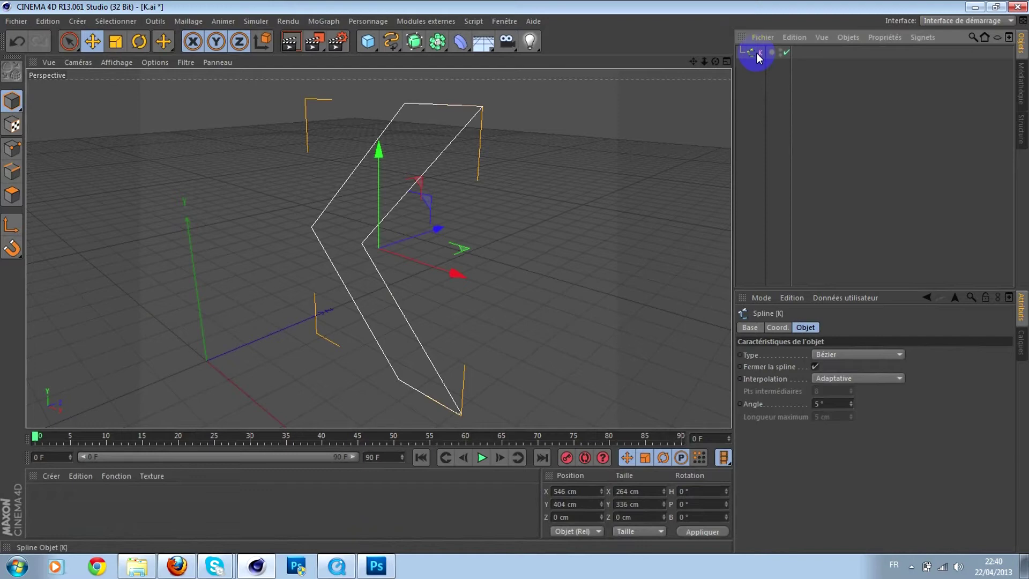
{"action": "key", "text": "Delete"}
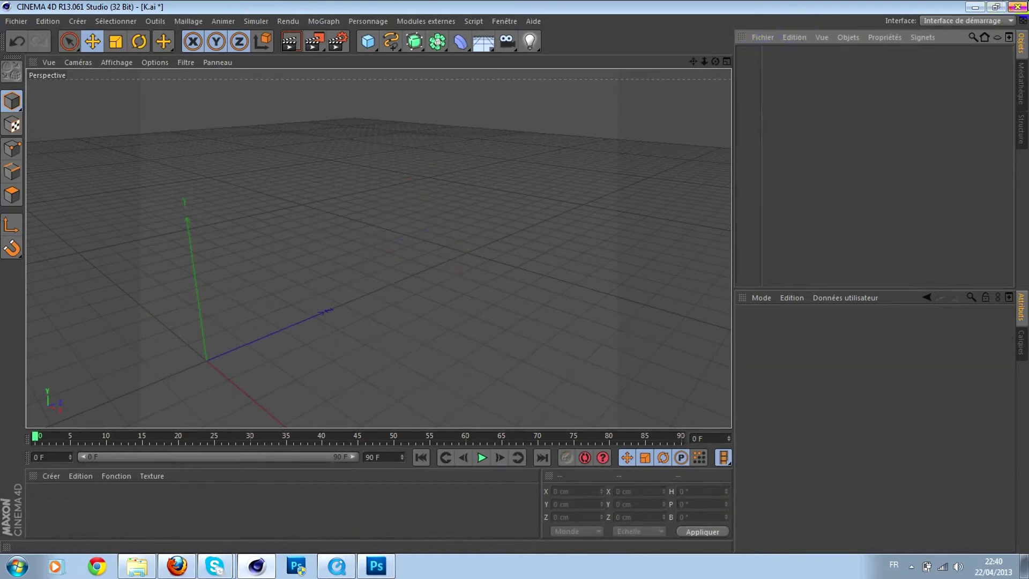
Close the K.ai project without saving, but keep the lightroom scene open by cancelling its exit
{"action": "left_click", "coordinate": [1017, 6]}
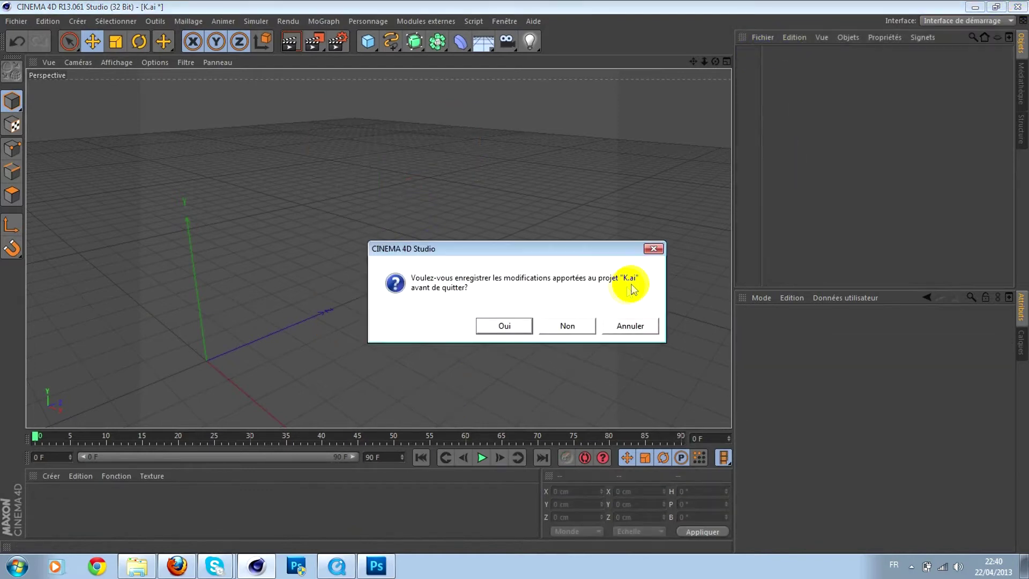
{"action": "left_click", "coordinate": [570, 326]}
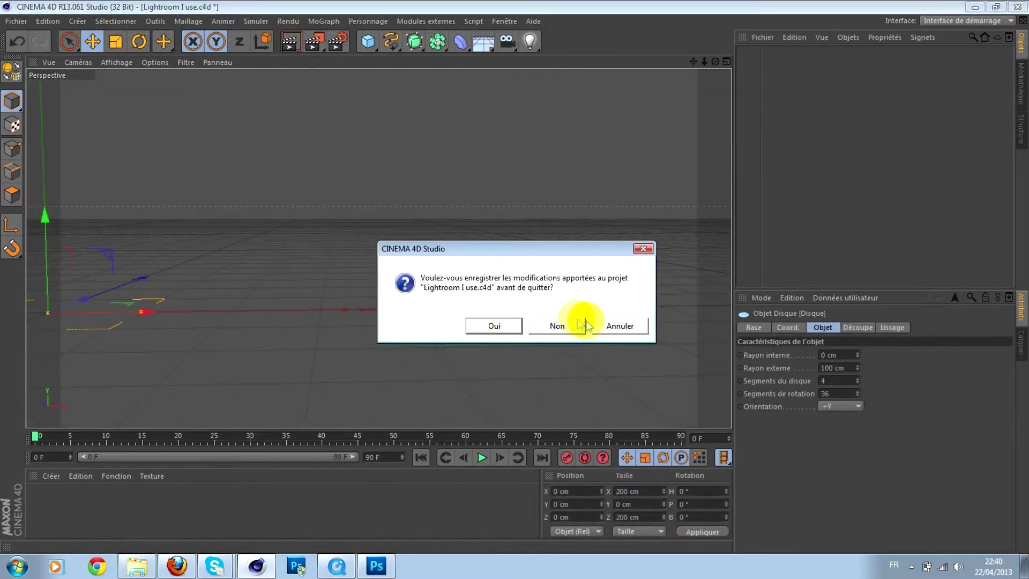
{"action": "left_click", "coordinate": [594, 326]}
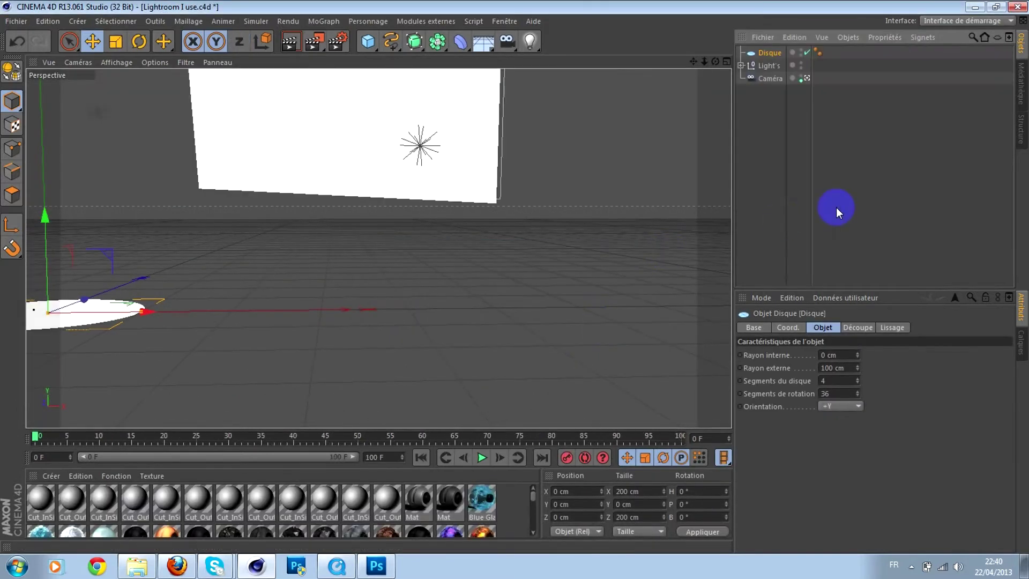
Paste the K spline into the lightroom scene and delete the disc primitive (Disque)
{"action": "key", "text": "ctrl+v"}
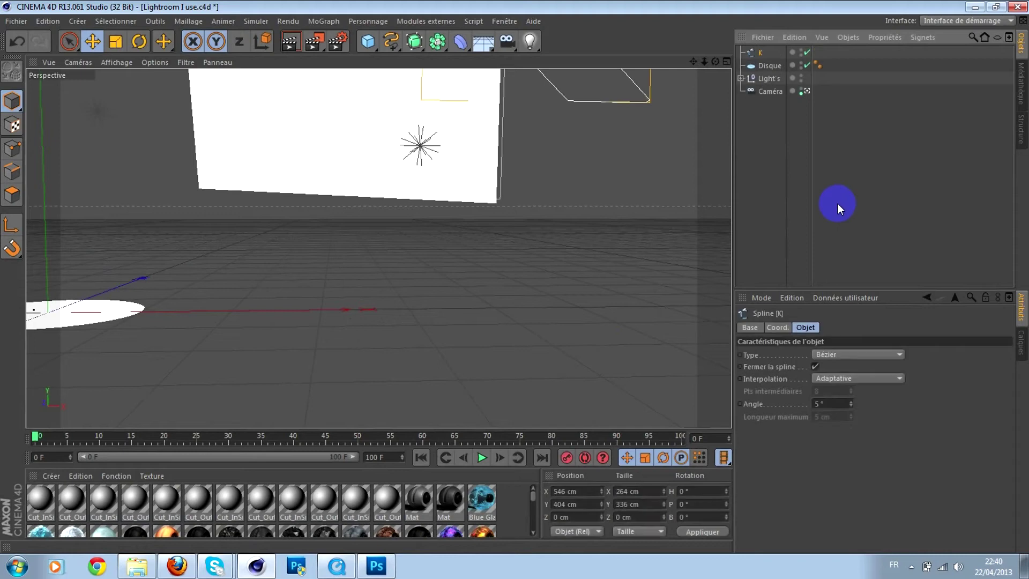
{"action": "left_click", "coordinate": [768, 66]}
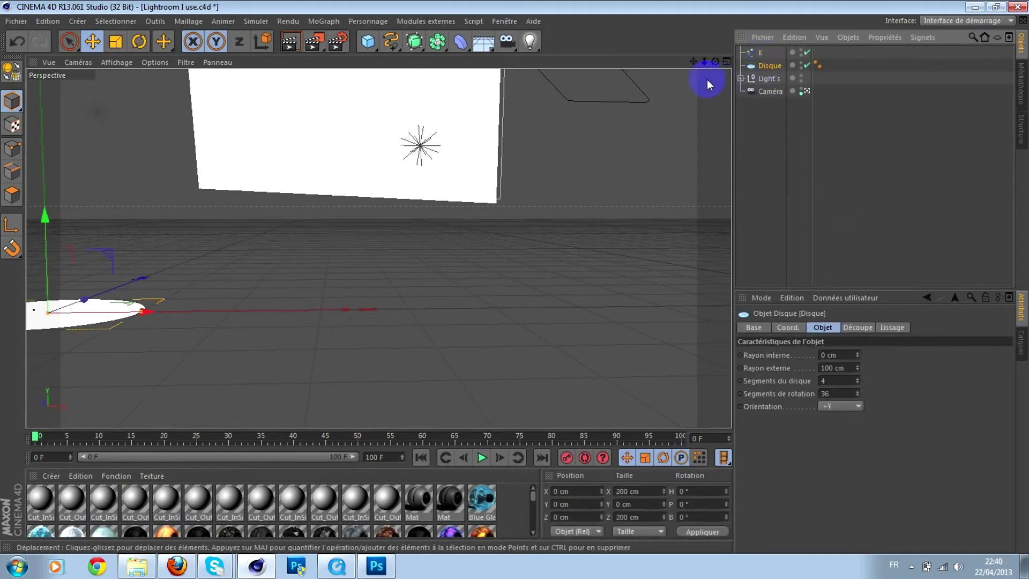
{"action": "key", "text": "Delete"}
Open N.ai from the Tutoriel folder with the default import settings and cut its N spline
{"action": "left_click", "coordinate": [16, 21]}
{"action": "left_click", "coordinate": [38, 47]}
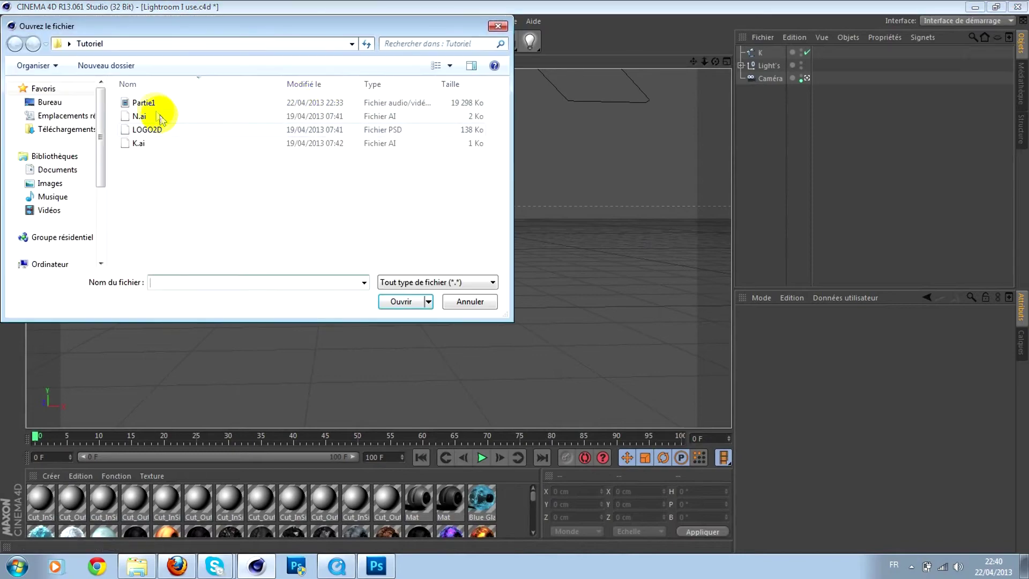
{"action": "double_click", "coordinate": [160, 117]}
{"action": "left_click", "coordinate": [124, 239]}
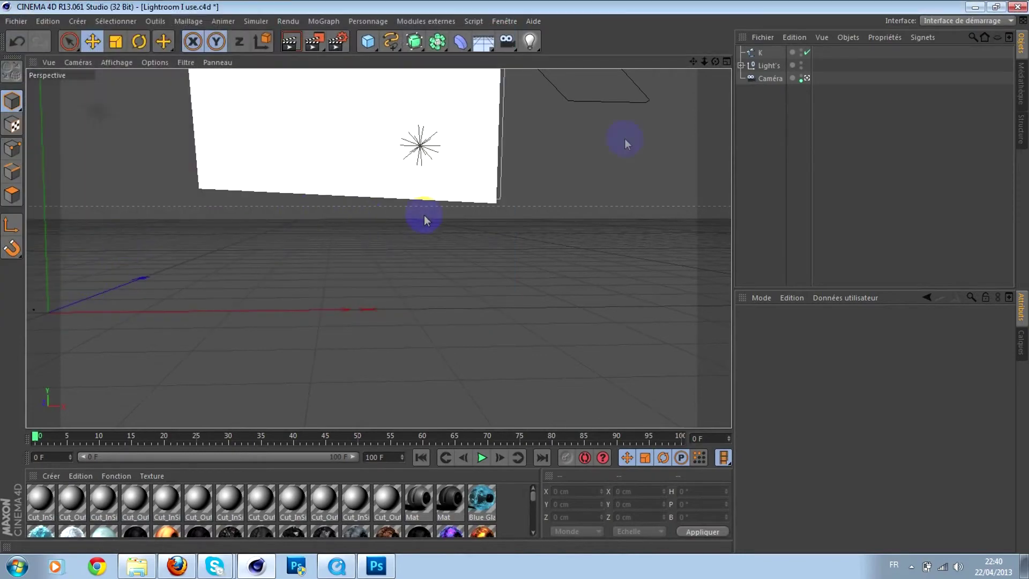
{"action": "left_click", "coordinate": [764, 54]}
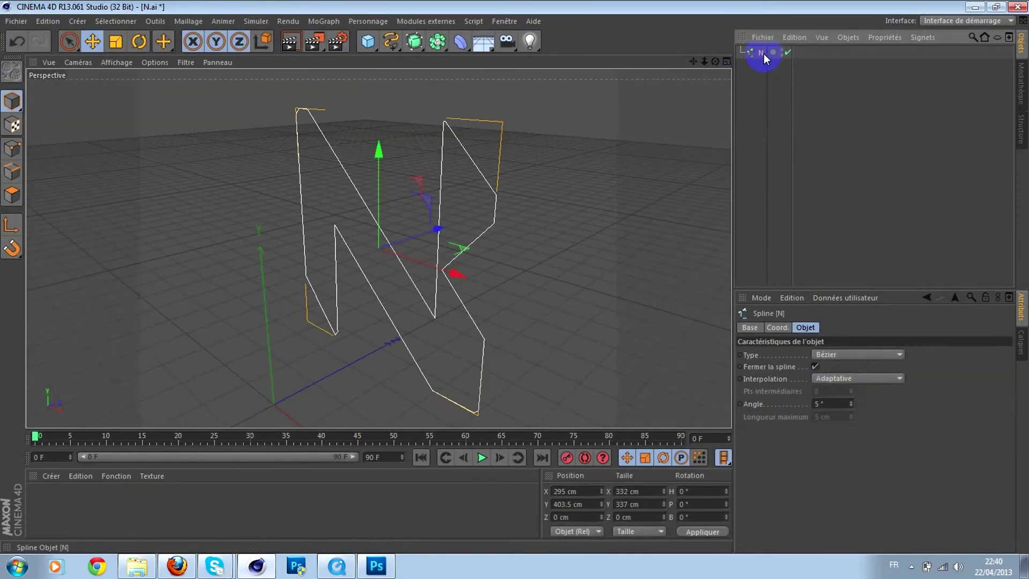
Close the N.ai project without saving, returning to the open lightroom scene, and paste the N spline there
{"action": "left_click", "coordinate": [1017, 6]}
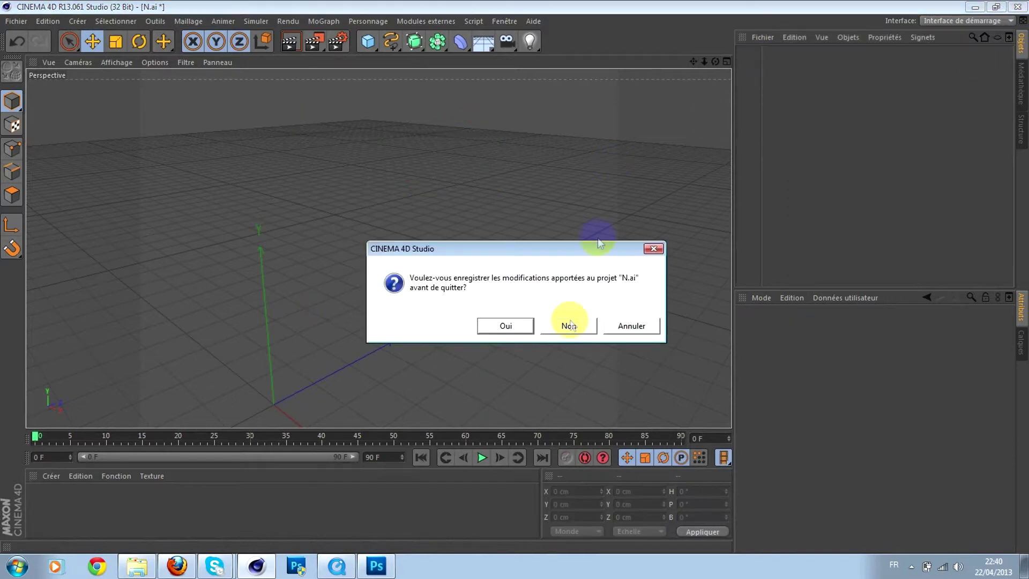
{"action": "left_click", "coordinate": [569, 325]}
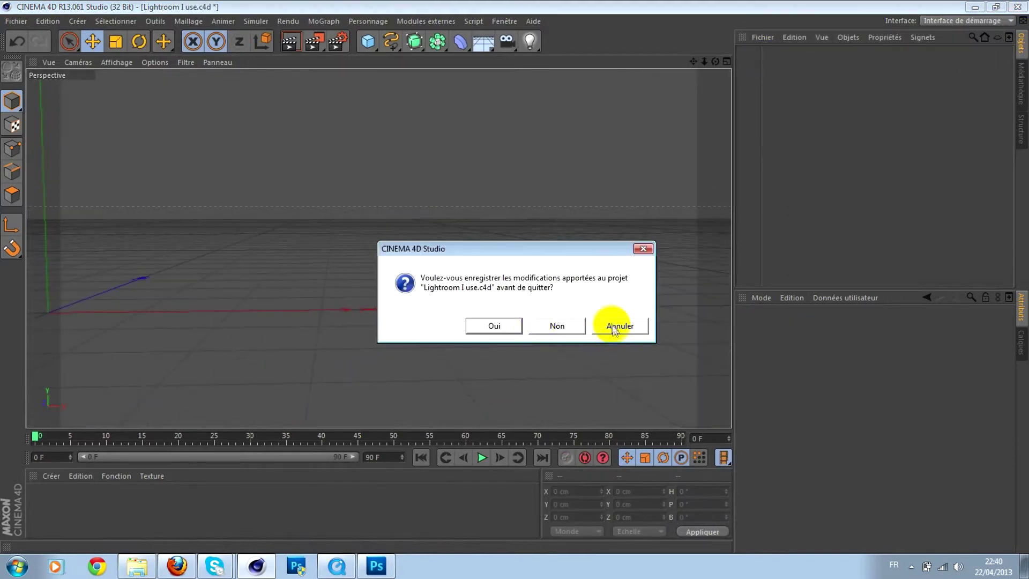
{"action": "left_click", "coordinate": [615, 327]}
{"action": "key", "text": "ctrl+v"}
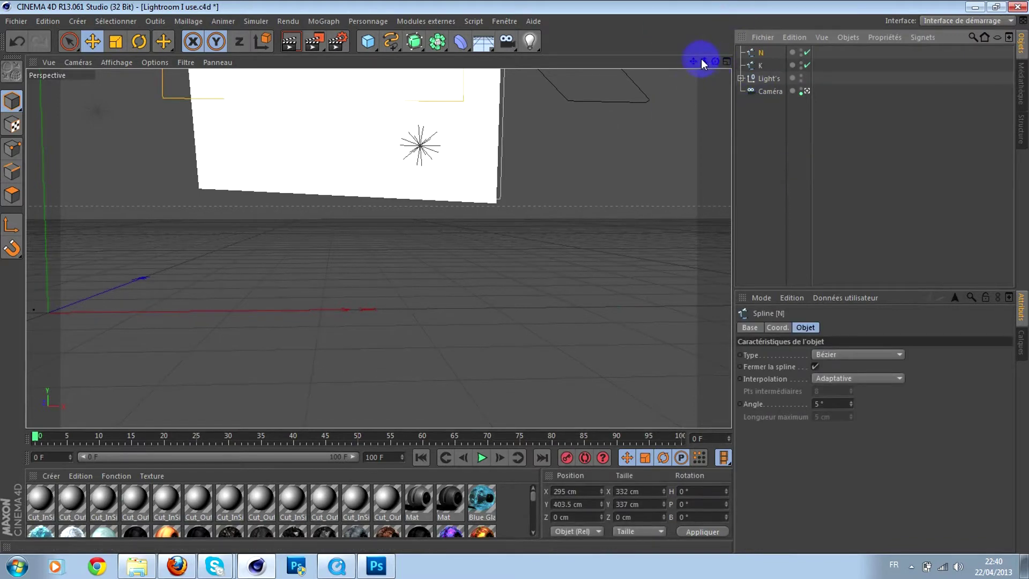
Add an Extrusion NURBS generator to the lightroom scene
{"action": "left_click_drag", "start_coordinate": [696, 61], "coordinate": [515, 280]}
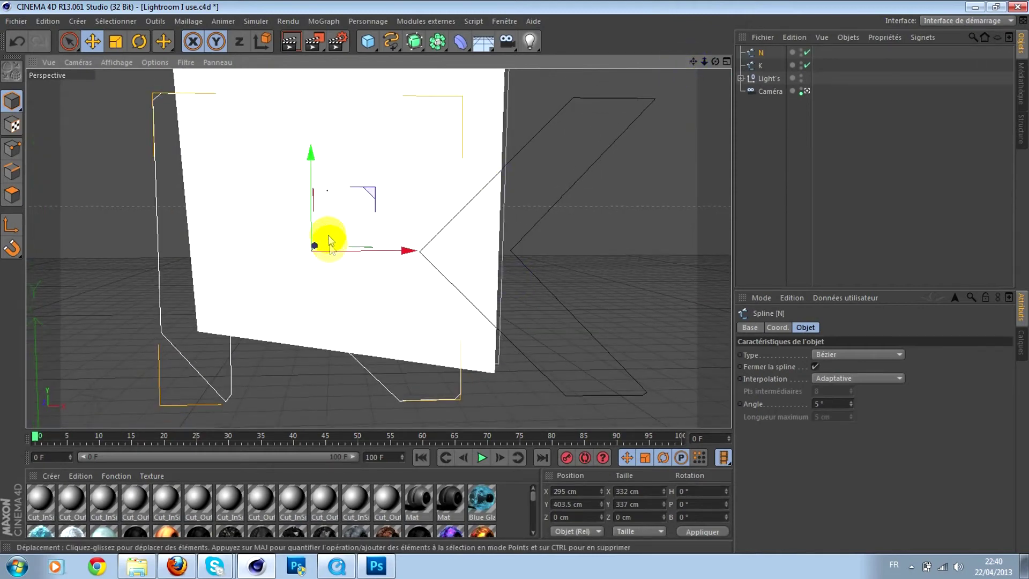
{"action": "mouse_move", "coordinate": [704, 60]}
{"action": "left_mouse_down"}
{"action": "mouse_move", "coordinate": [517, 276]}
{"action": "mouse_move", "coordinate": [709, 64]}
{"action": "left_mouse_up"}
{"action": "left_click_drag", "start_coordinate": [515, 284], "coordinate": [693, 63]}
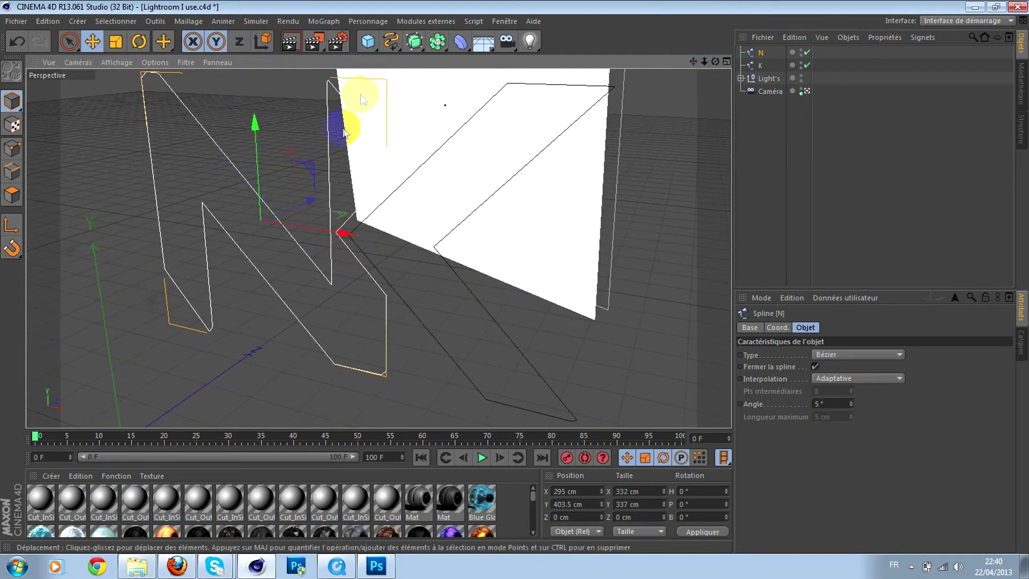
{"action": "left_click_drag", "start_coordinate": [437, 40], "coordinate": [584, 60]}
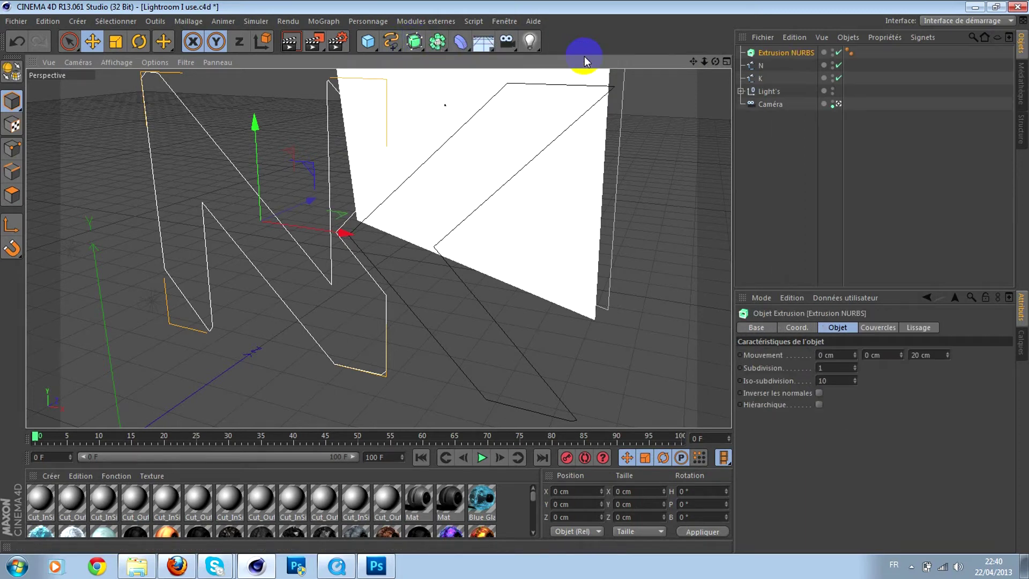
Duplicate the Extrusion NURBS, then nest the N spline under the original and the K spline under the copy
{"action": "left_click", "coordinate": [808, 142]}
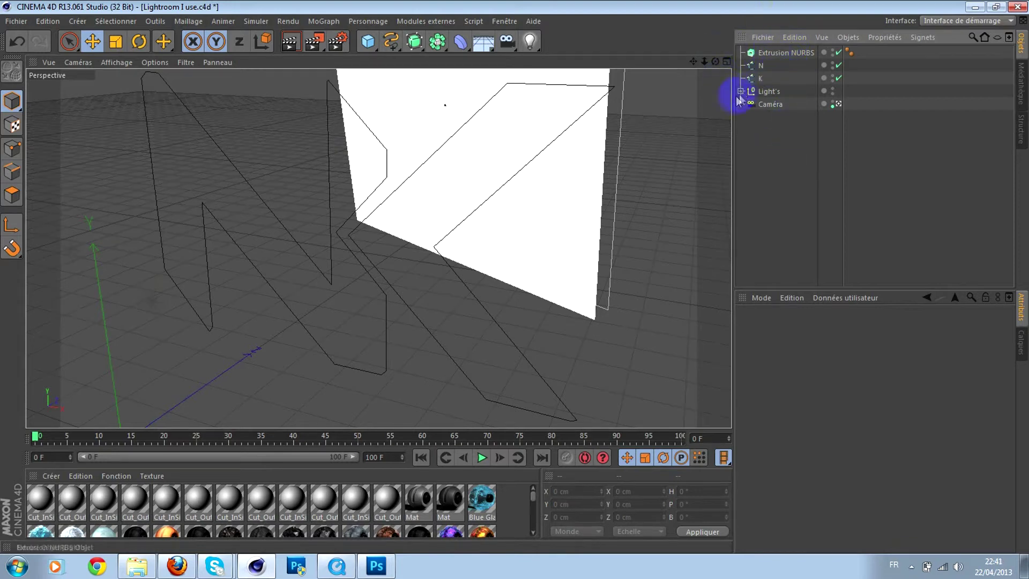
{"action": "left_click", "coordinate": [763, 54]}
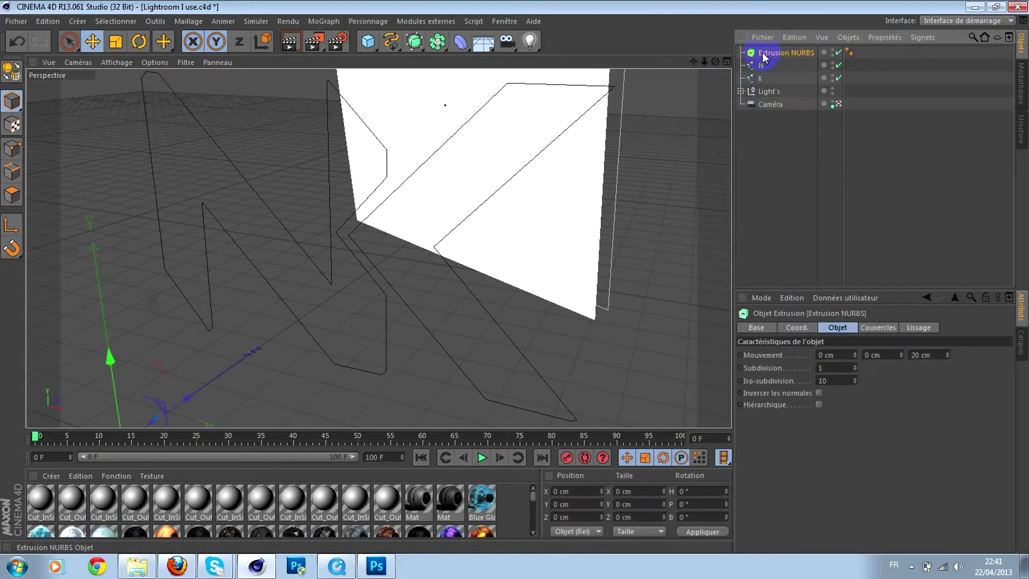
{"action": "key", "text": "ctrl+c"}
{"action": "key", "text": "ctrl+v"}
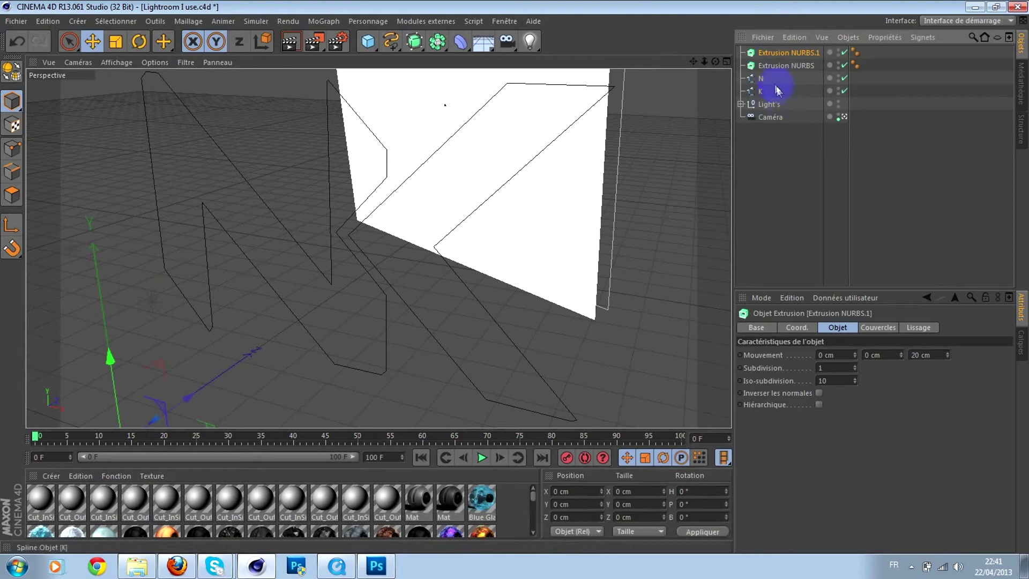
{"action": "left_click_drag", "start_coordinate": [770, 82], "coordinate": [774, 67]}
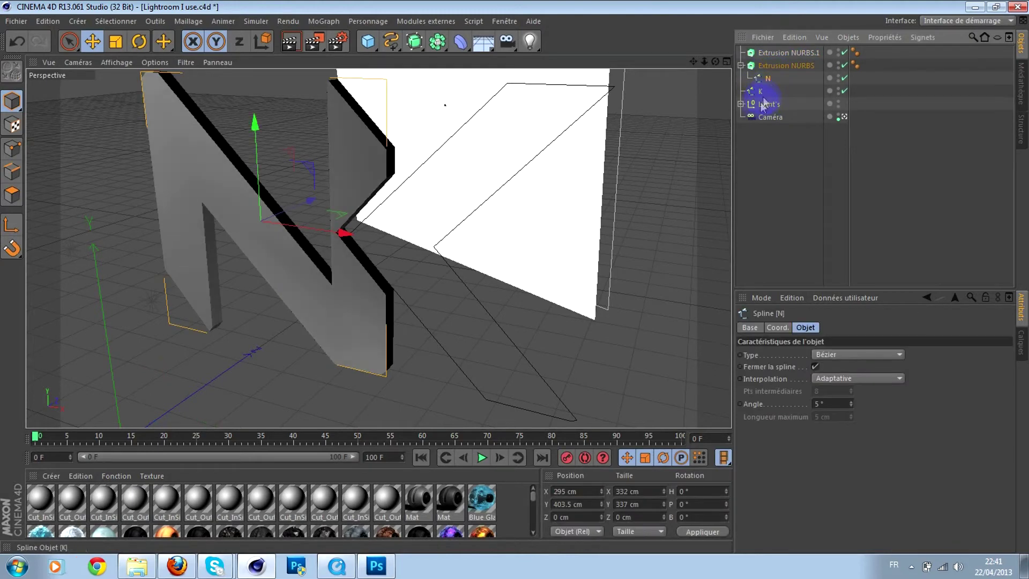
{"action": "left_click_drag", "start_coordinate": [774, 52], "coordinate": [775, 52]}
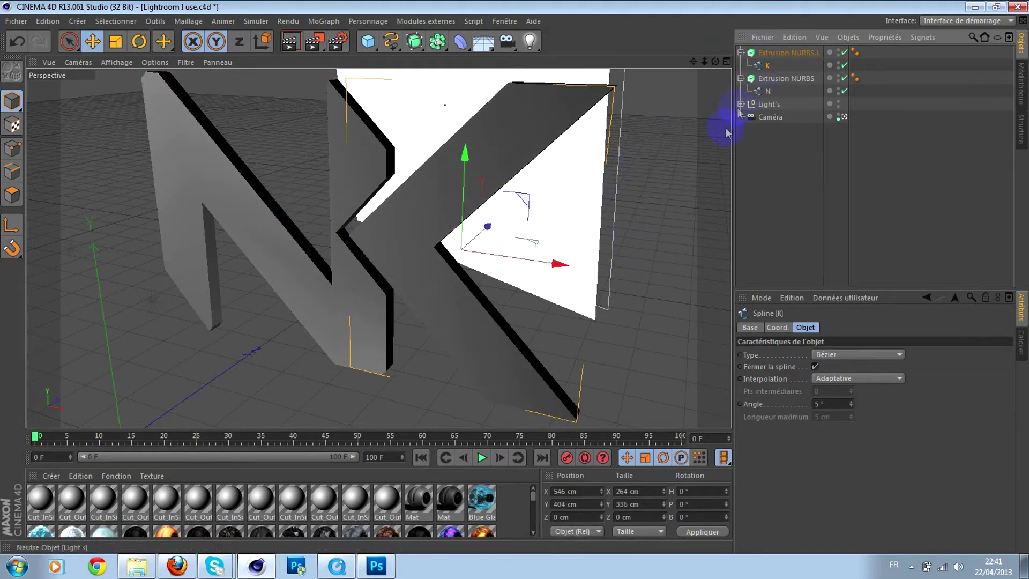
Set the Z extrusion movement (Mouvement) of both Extrusion NURBS objects together to 80 cm
{"action": "left_click", "coordinate": [780, 53]}
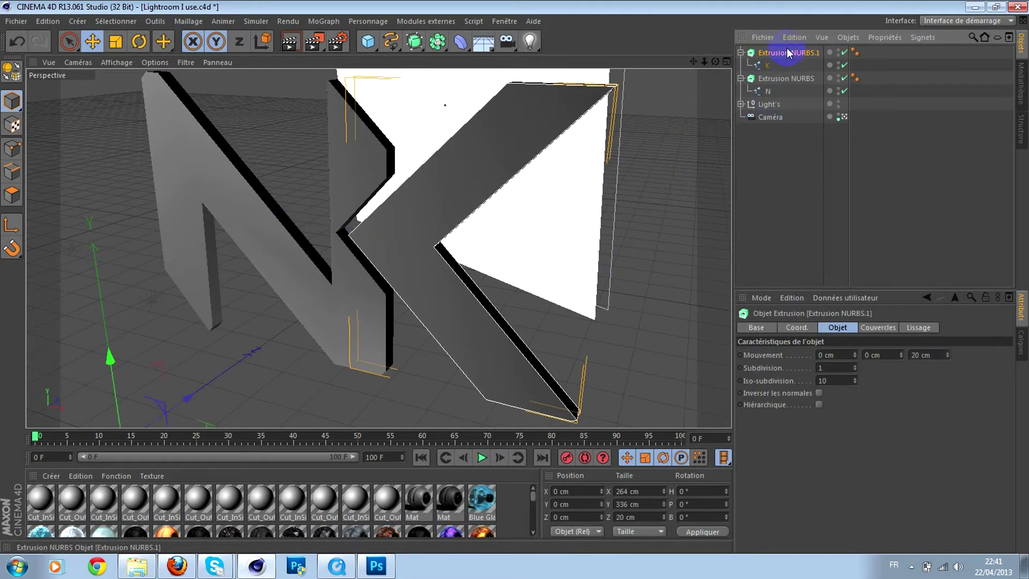
{"action": "left_click", "coordinate": [772, 79], "text": "ctrl"}
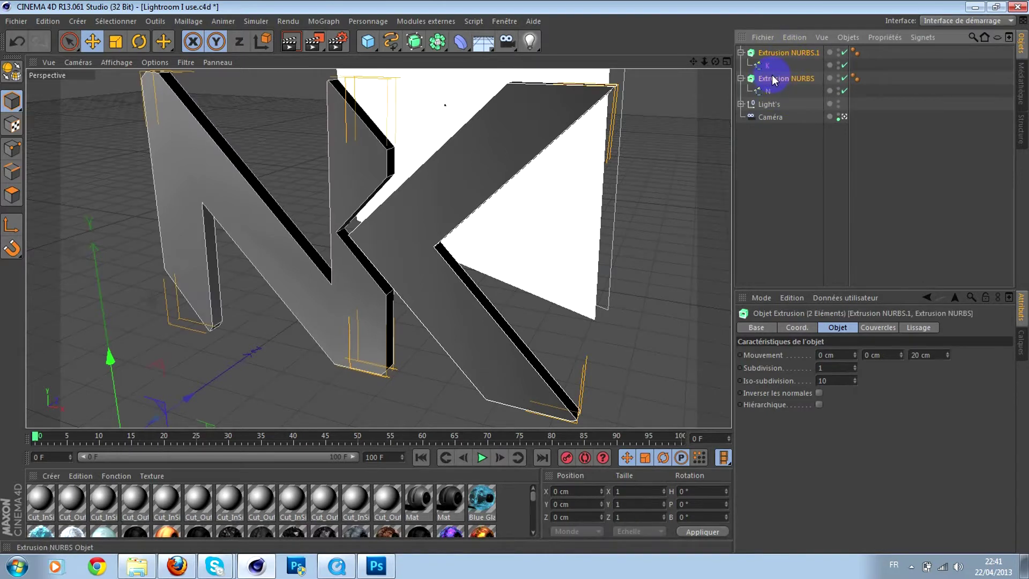
{"action": "left_click", "coordinate": [795, 328]}
{"action": "left_click", "coordinate": [837, 328]}
{"action": "left_click", "coordinate": [868, 328]}
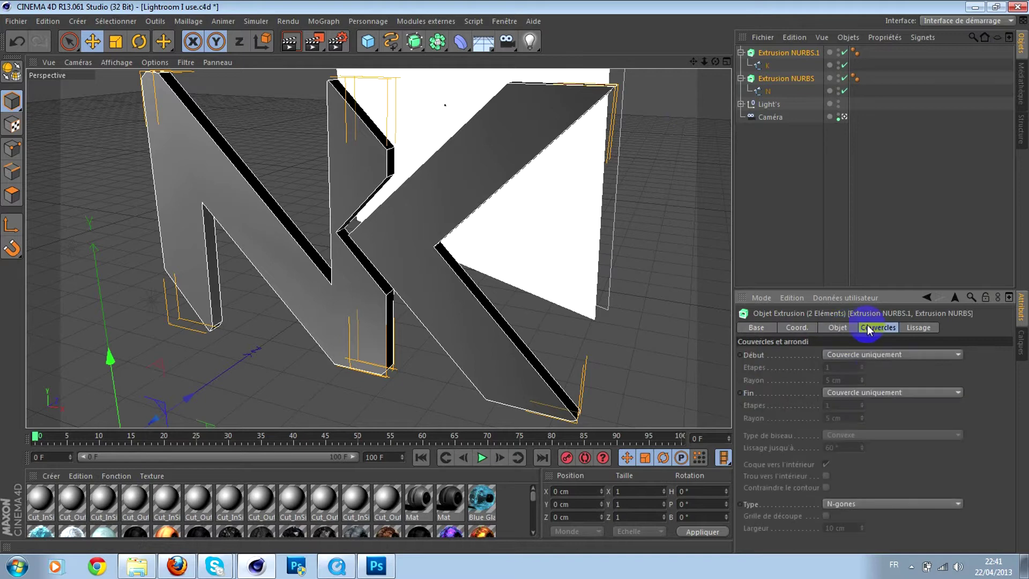
{"action": "left_click", "coordinate": [839, 332]}
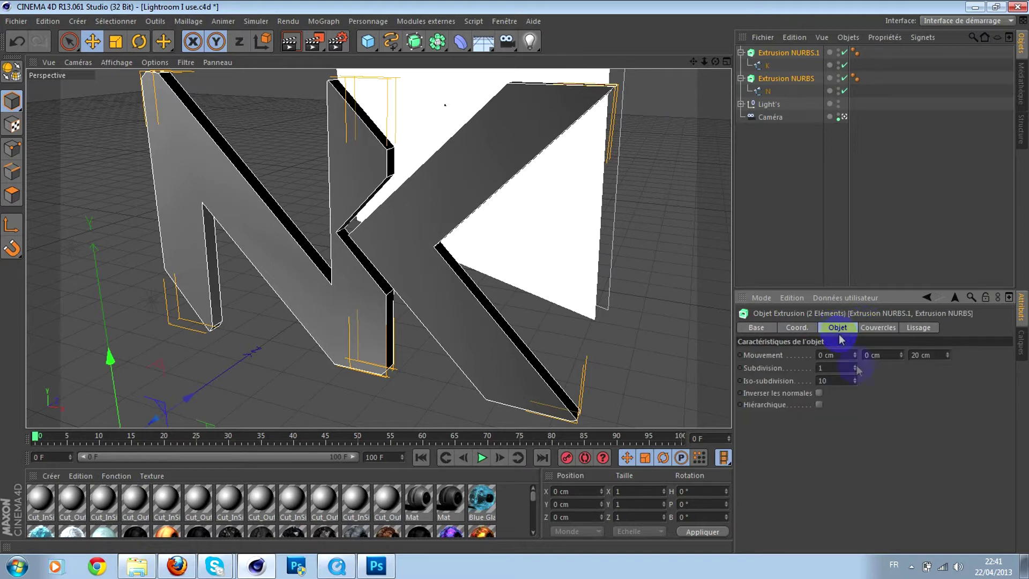
{"action": "left_click", "coordinate": [948, 352]}
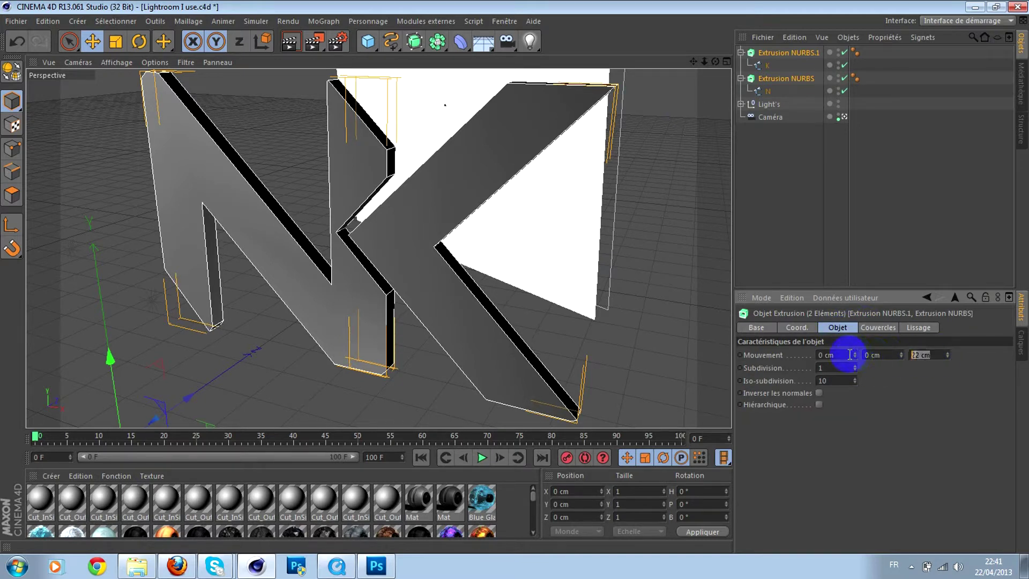
{"action": "key", "text": "Return"}
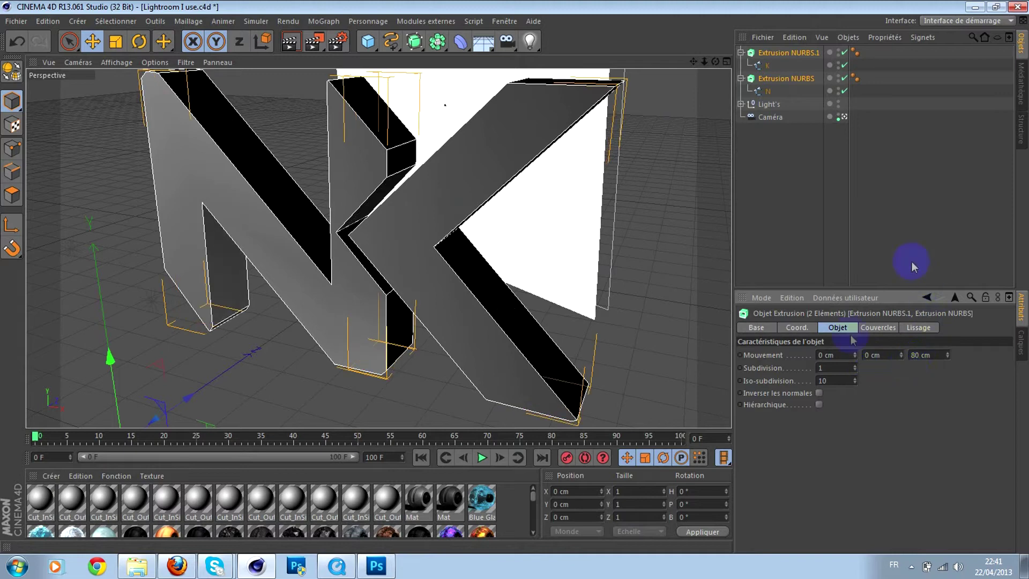
Set both Extrusion NURBS to a 70 cm Z movement, with Couvercle et biseau start and end caps of 0.5 cm radius
{"action": "left_click_drag", "start_coordinate": [931, 355], "coordinate": [883, 353]}
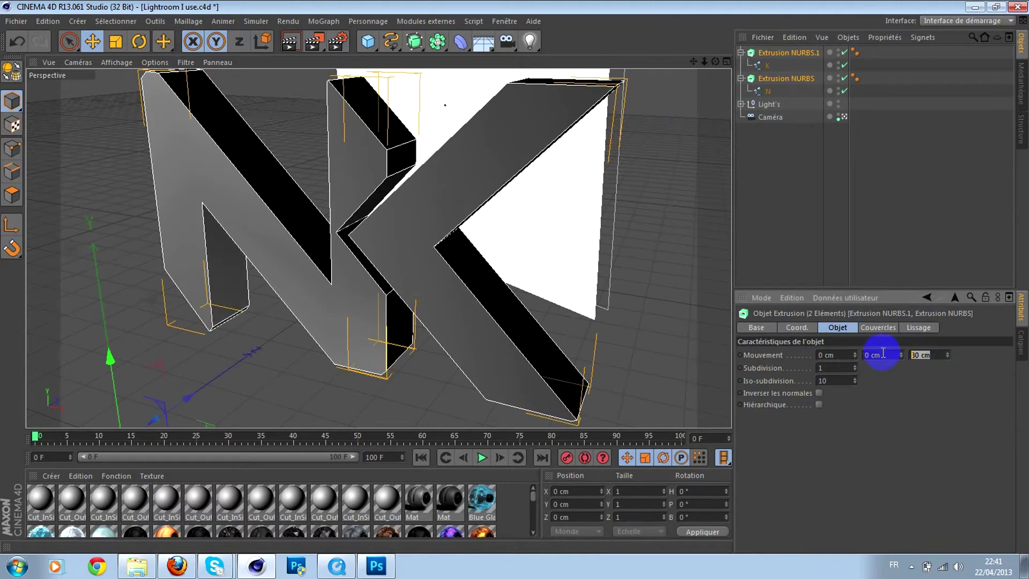
{"action": "key", "text": "Return"}
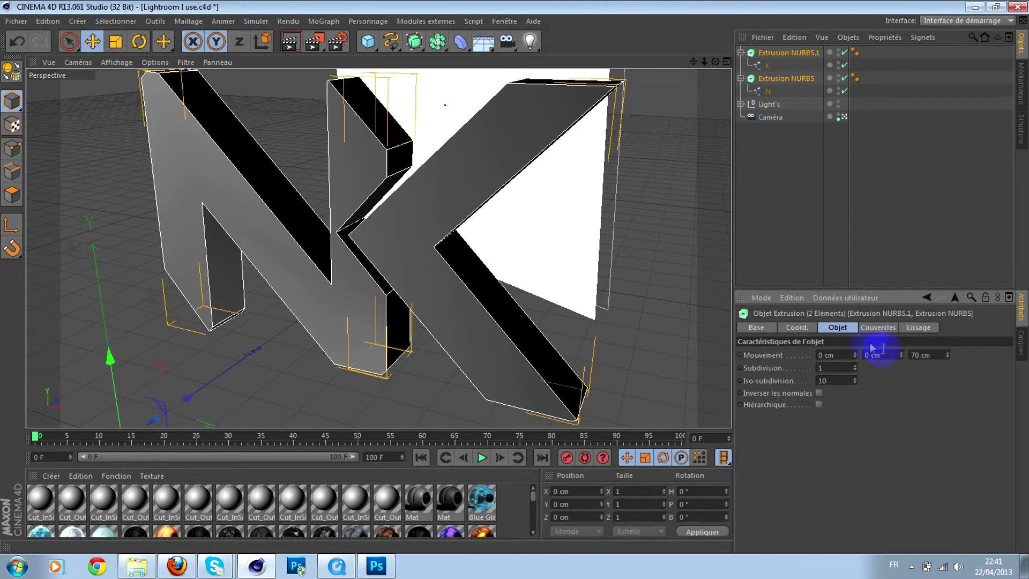
{"action": "left_click", "coordinate": [864, 333]}
{"action": "left_click", "coordinate": [867, 354]}
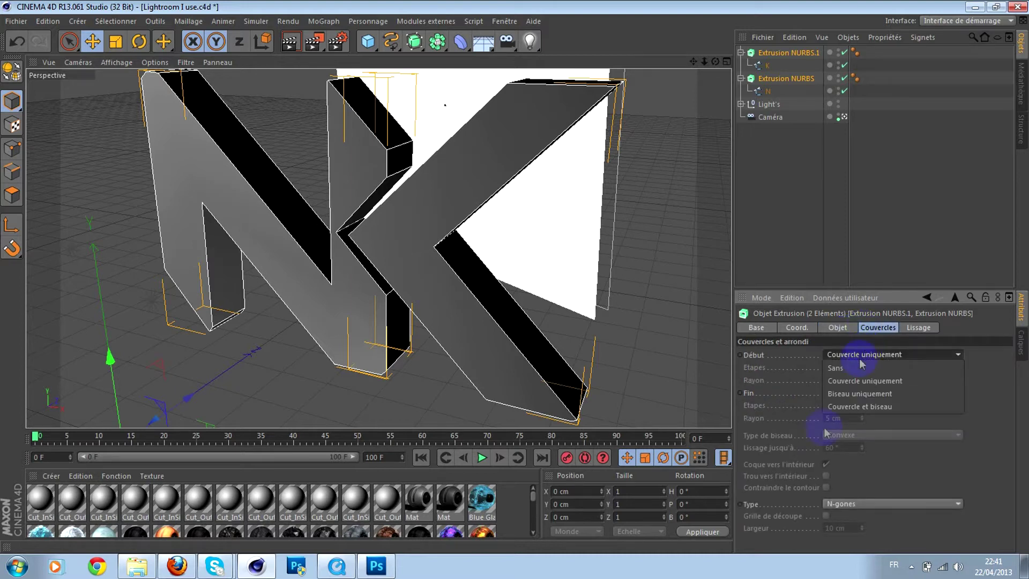
{"action": "left_click", "coordinate": [838, 406]}
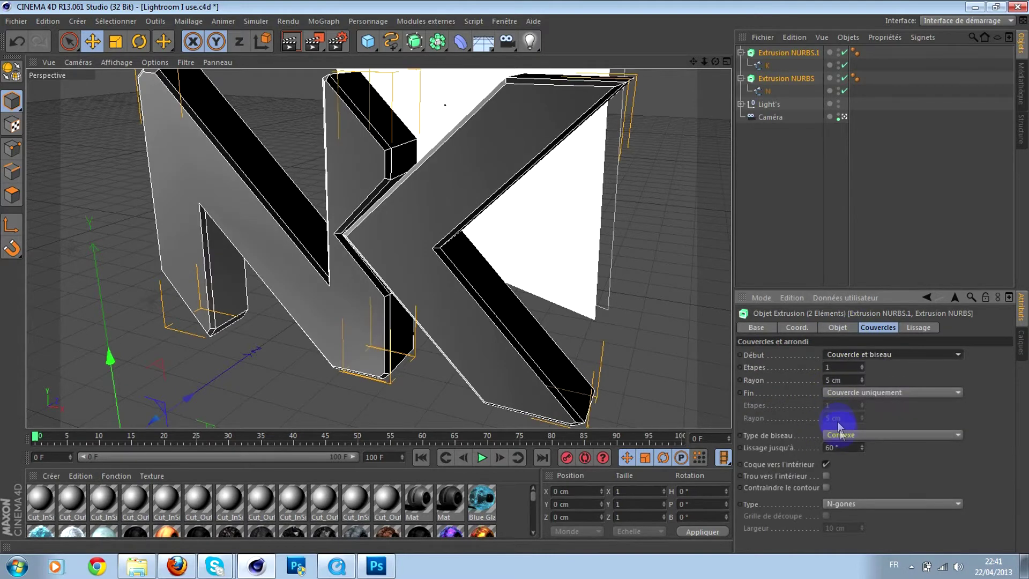
{"action": "left_click", "coordinate": [857, 392]}
{"action": "left_click", "coordinate": [836, 446]}
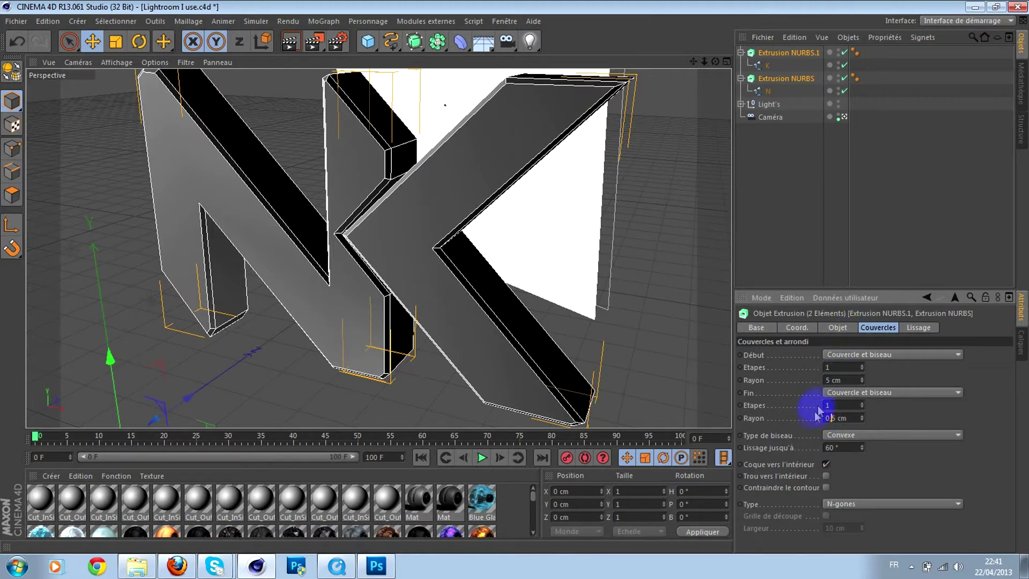
{"action": "left_click", "coordinate": [827, 380]}
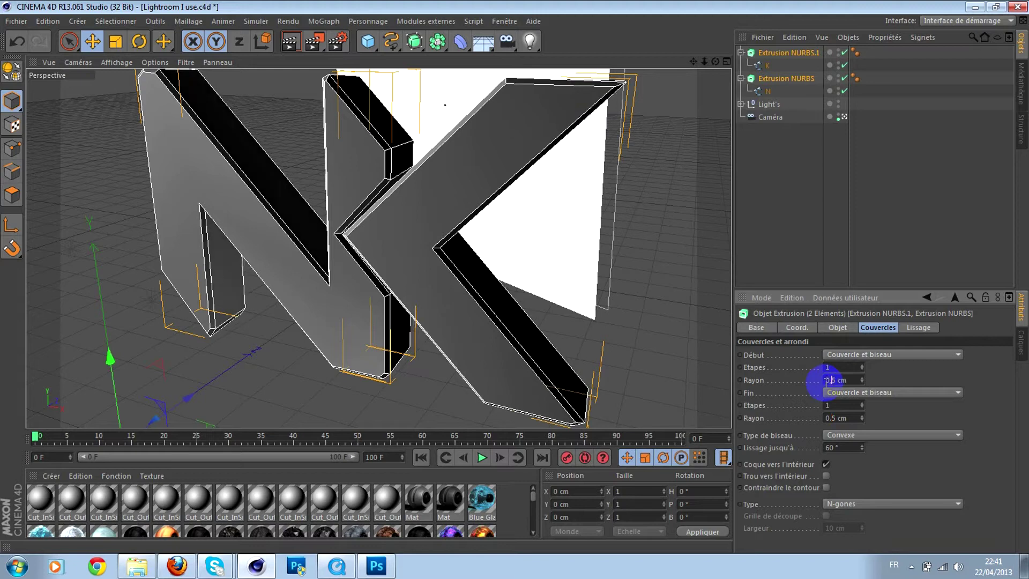
{"action": "key", "text": "Return"}
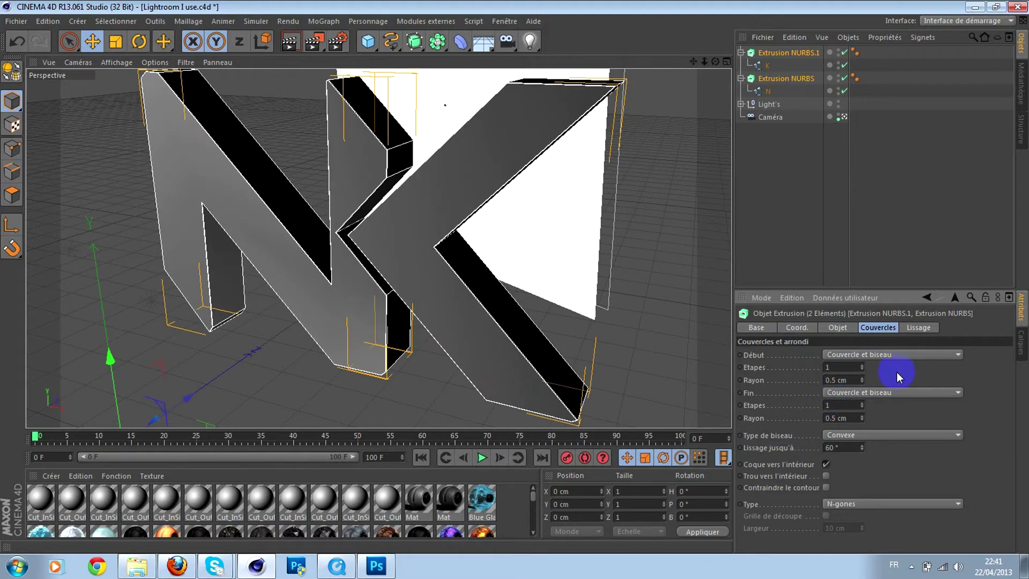
Group the two Extrusion NURBS objects holding the N and K splines under one null object
{"action": "left_click", "coordinate": [514, 276]}
{"action": "mouse_move", "coordinate": [515, 276]}
{"action": "left_mouse_down"}
{"action": "mouse_move", "coordinate": [492, 294]}
{"action": "mouse_move", "coordinate": [514, 276]}
{"action": "left_mouse_up"}
{"action": "left_click", "coordinate": [693, 63]}
{"action": "left_click_drag", "start_coordinate": [713, 64], "coordinate": [512, 276]}
{"action": "left_click", "coordinate": [782, 185]}
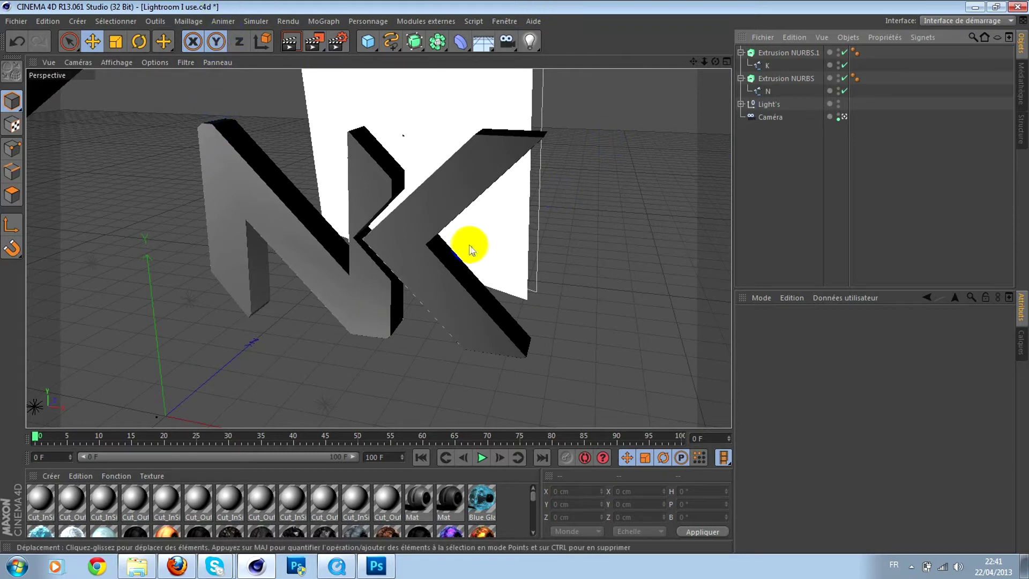
{"action": "left_click", "coordinate": [776, 78]}
{"action": "left_click", "coordinate": [776, 57], "text": "ctrl"}
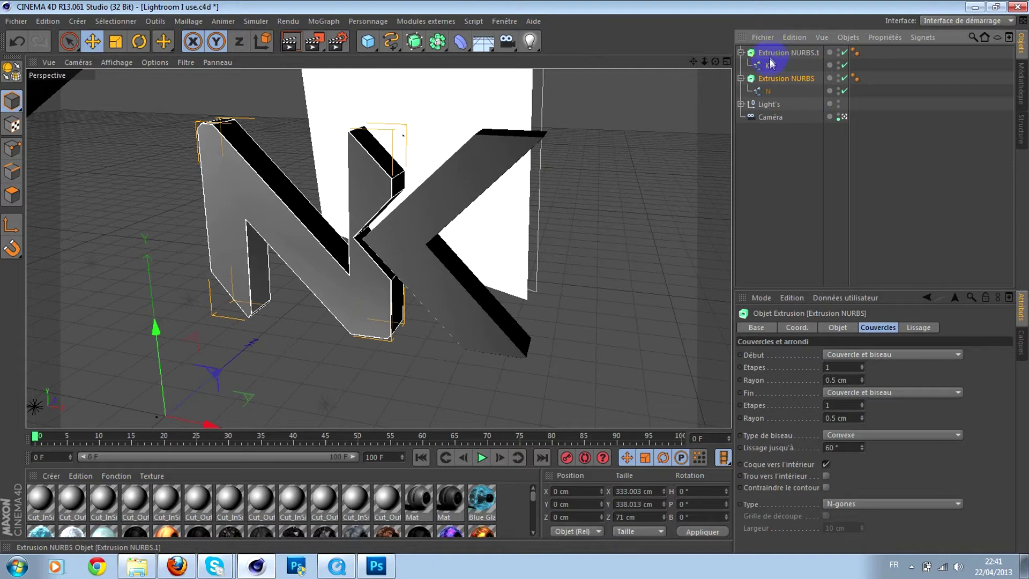
{"action": "right_click", "coordinate": [772, 59]}
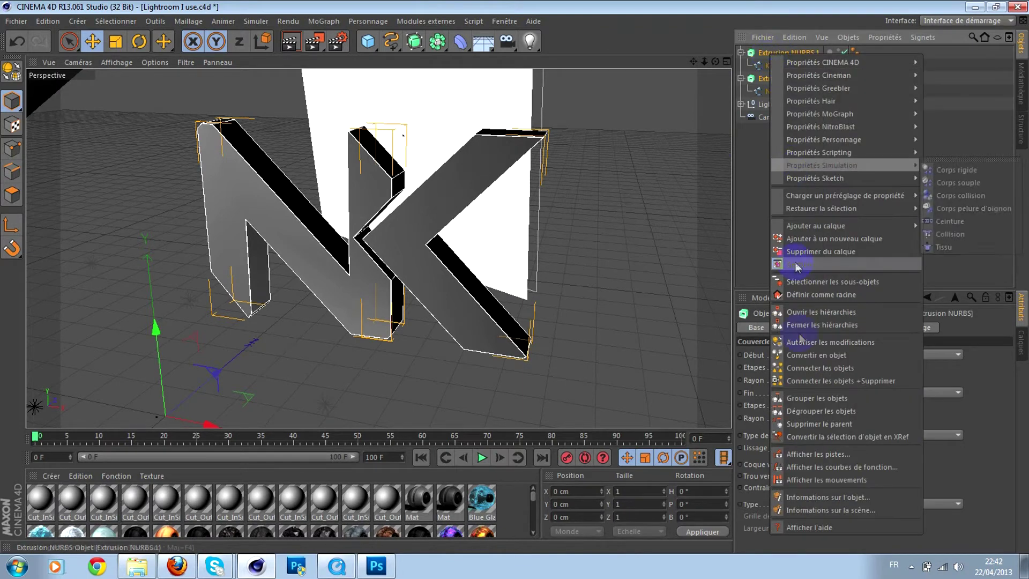
{"action": "left_click", "coordinate": [799, 400]}
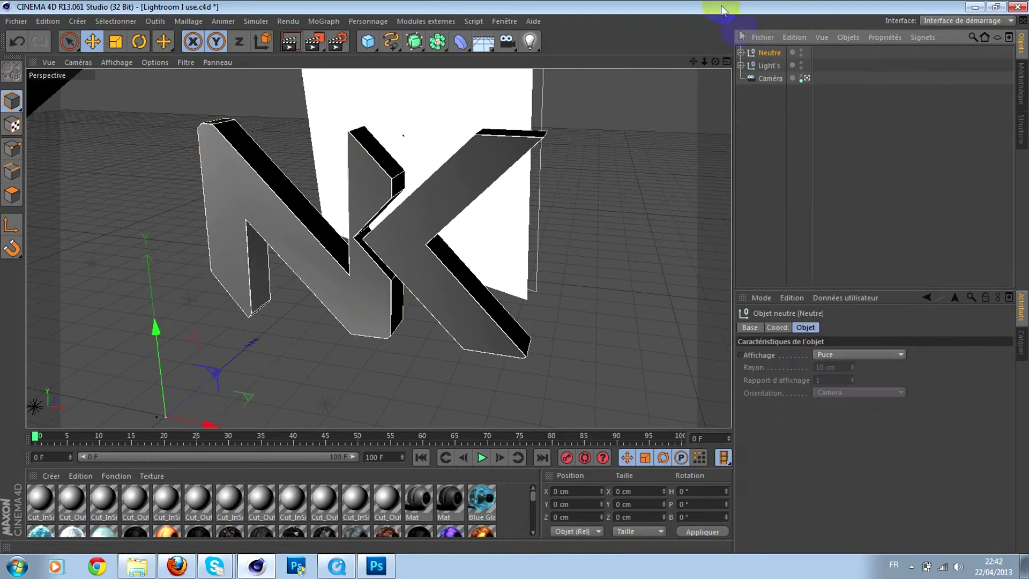
Scale the K and N splines inside the Neutre group down together uniformly, then collapse the group
{"action": "left_click", "coordinate": [740, 53]}
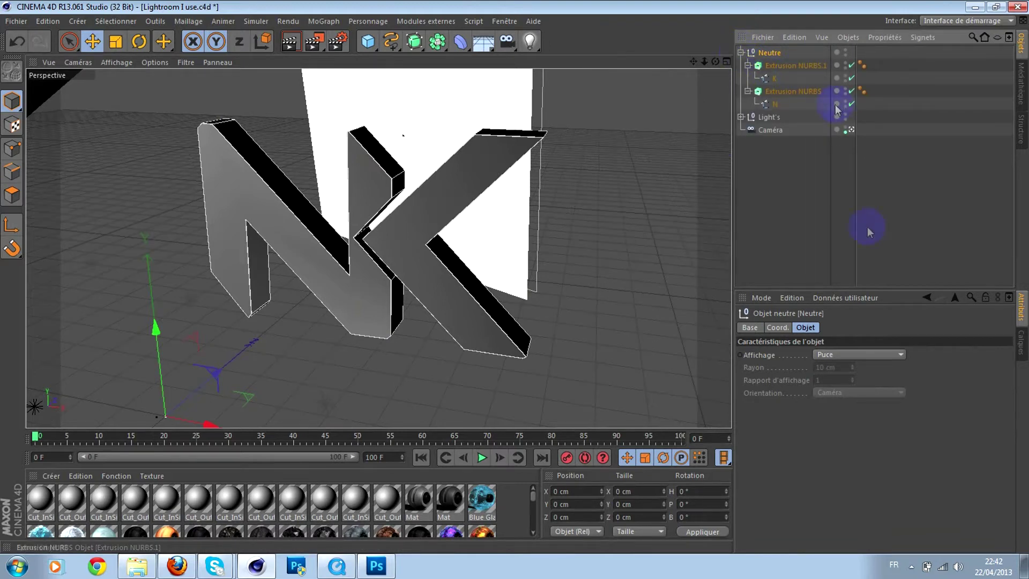
{"action": "left_click", "coordinate": [867, 246]}
{"action": "left_click", "coordinate": [770, 66]}
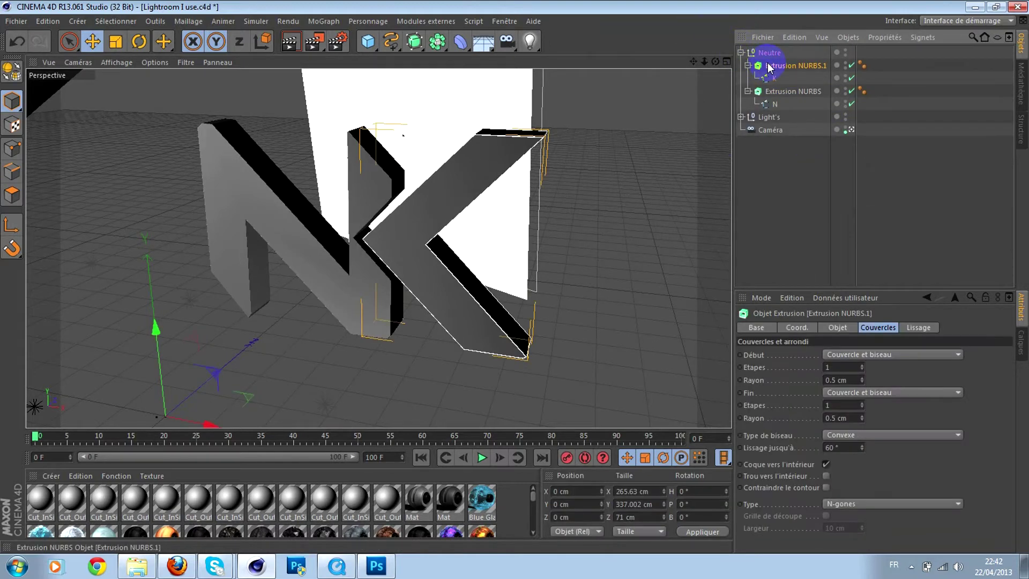
{"action": "left_click", "coordinate": [775, 82]}
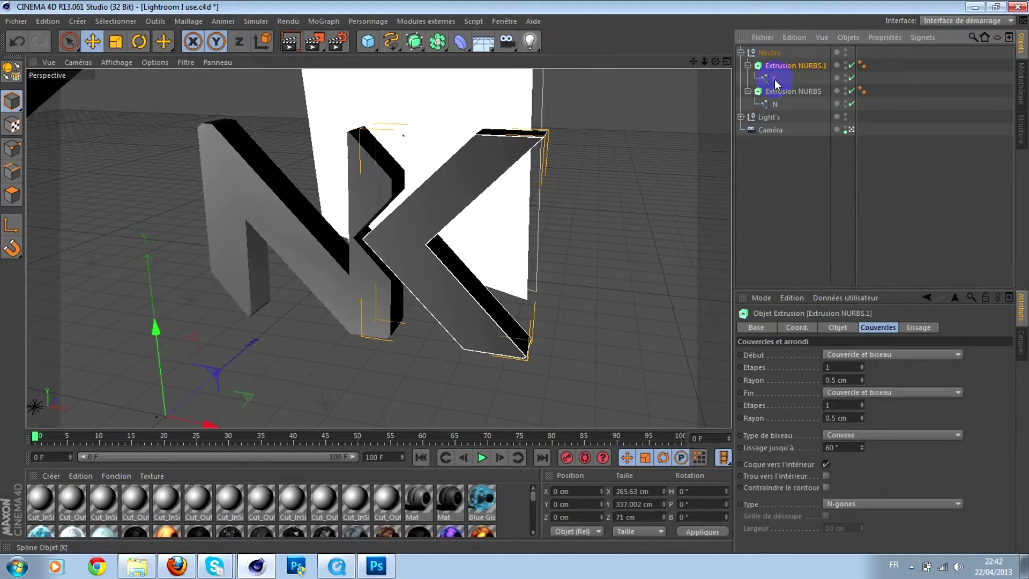
{"action": "left_click", "coordinate": [774, 105], "text": "ctrl"}
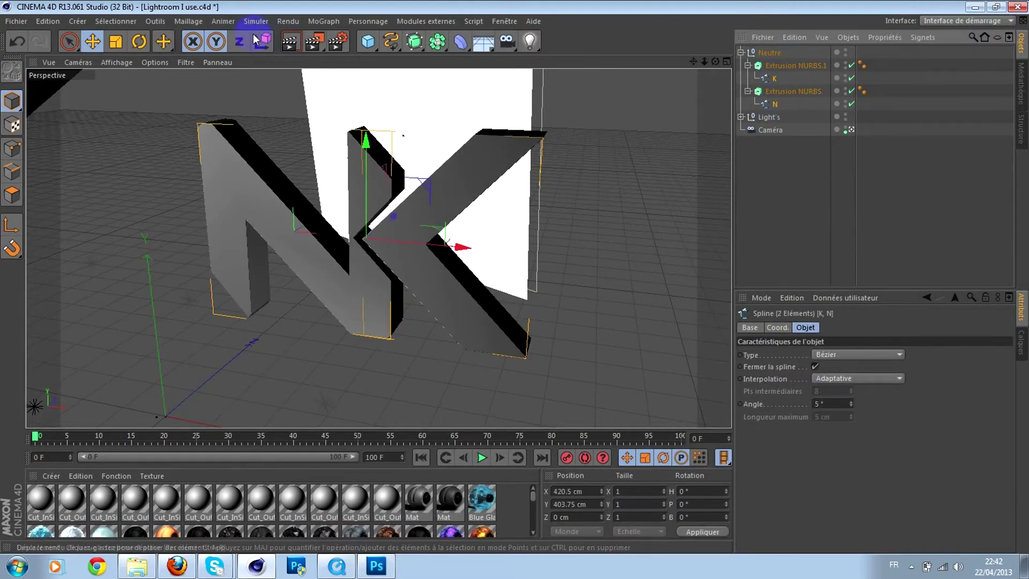
{"action": "left_click", "coordinate": [113, 43]}
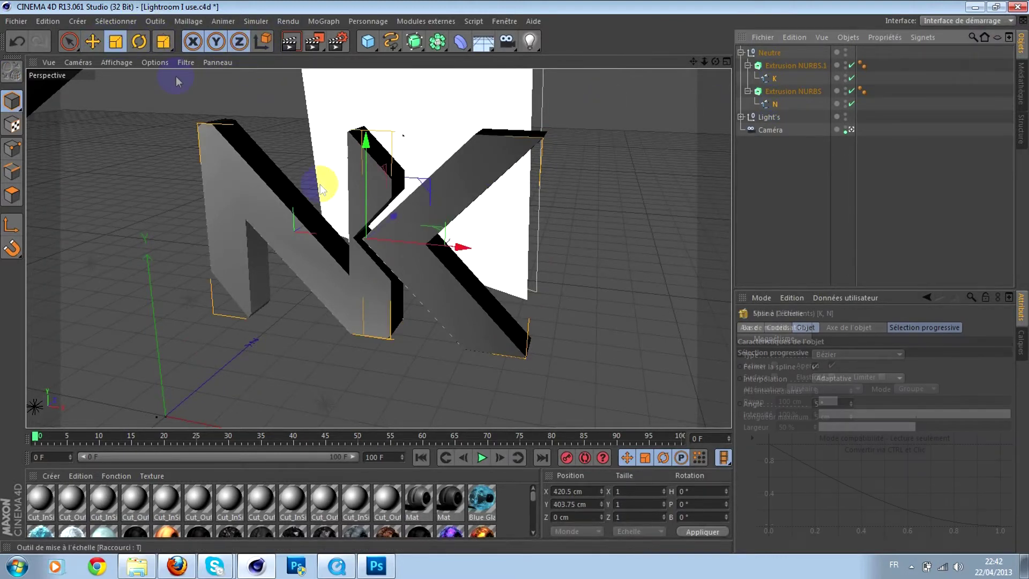
{"action": "left_click_drag", "start_coordinate": [401, 245], "coordinate": [356, 241]}
{"action": "left_click", "coordinate": [794, 214]}
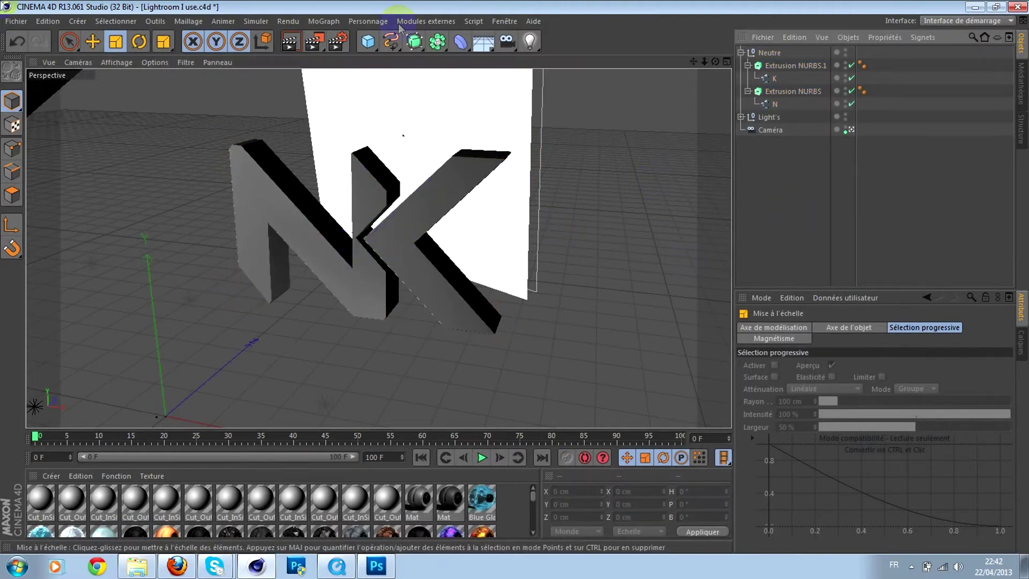
{"action": "key", "text": "e"}
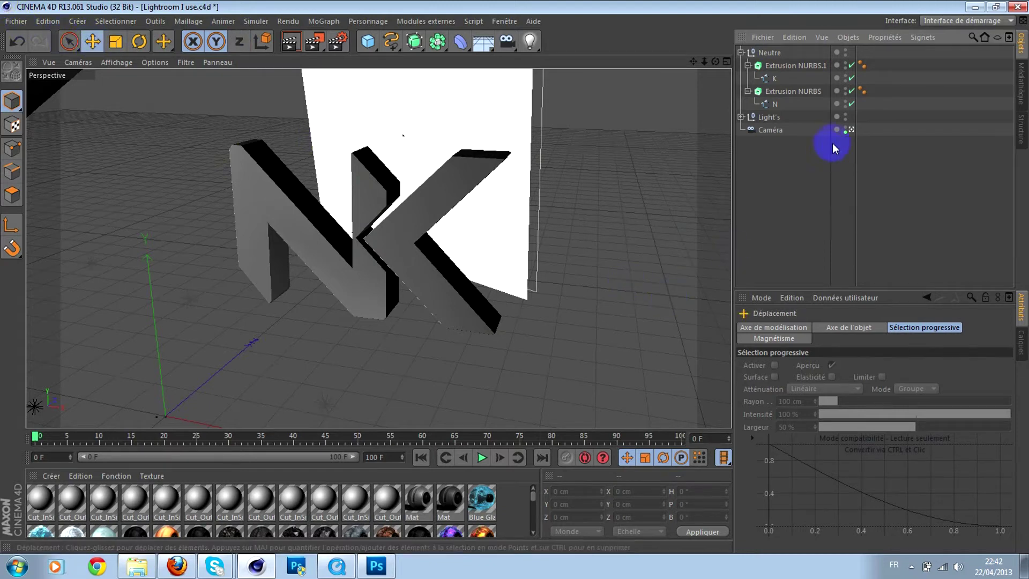
{"action": "left_click", "coordinate": [741, 53]}
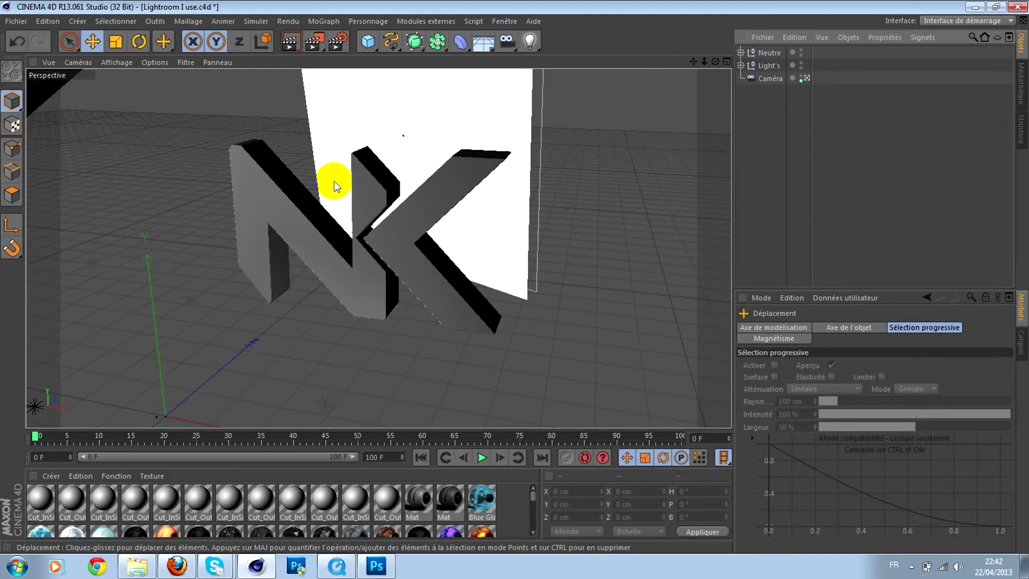
Add a Tube primitive and move it over the NK letters, to about X 389 cm and Y 394 cm
{"action": "left_click", "coordinate": [368, 46]}
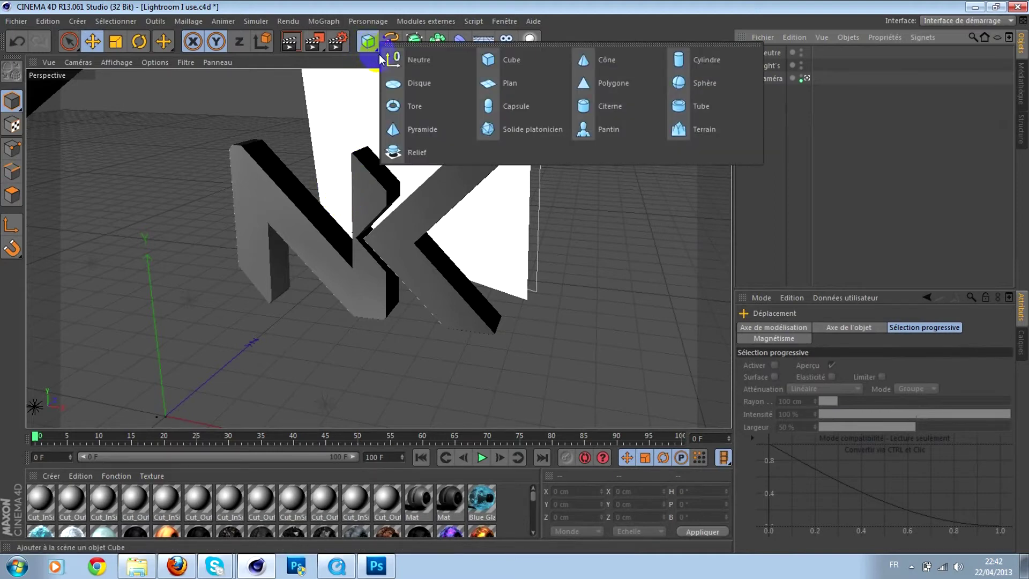
{"action": "left_click", "coordinate": [368, 41]}
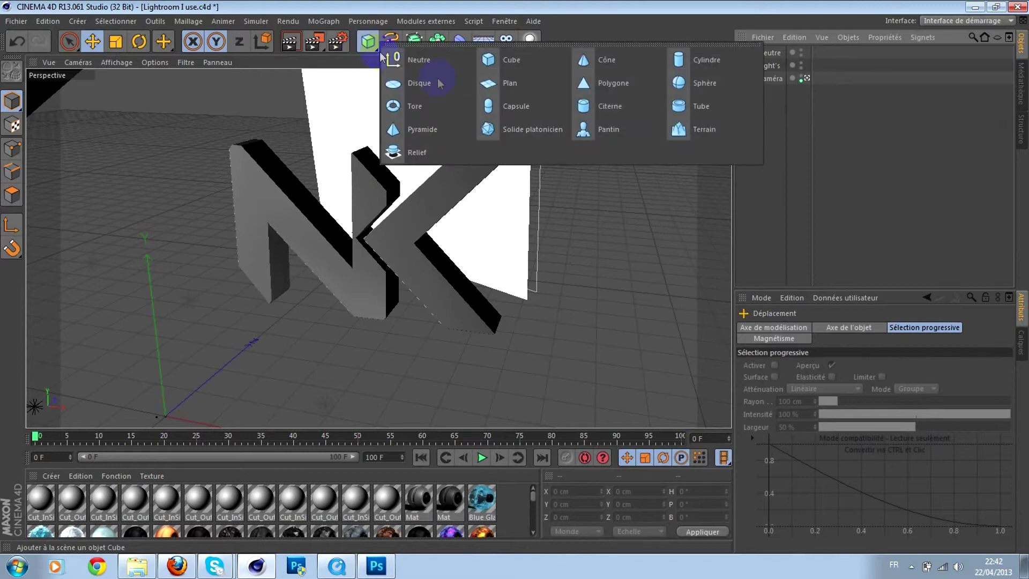
{"action": "left_click", "coordinate": [698, 108]}
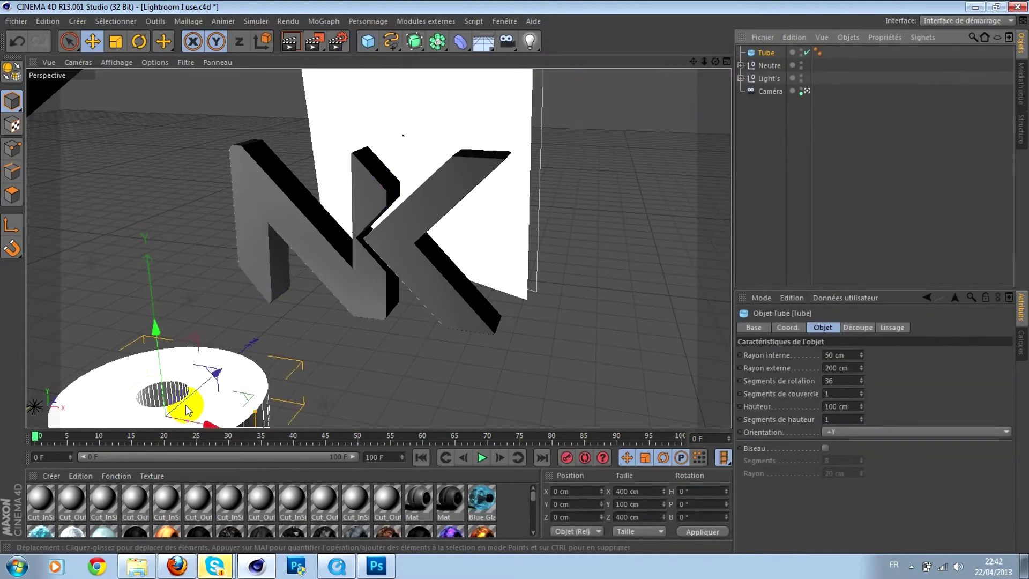
{"action": "left_click_drag", "start_coordinate": [161, 356], "coordinate": [159, 172]}
{"action": "left_click_drag", "start_coordinate": [228, 229], "coordinate": [453, 276]}
Rotate the Tube upright to face the front of the letters, with its pitch (P) set to 90°
{"action": "key", "text": "r"}
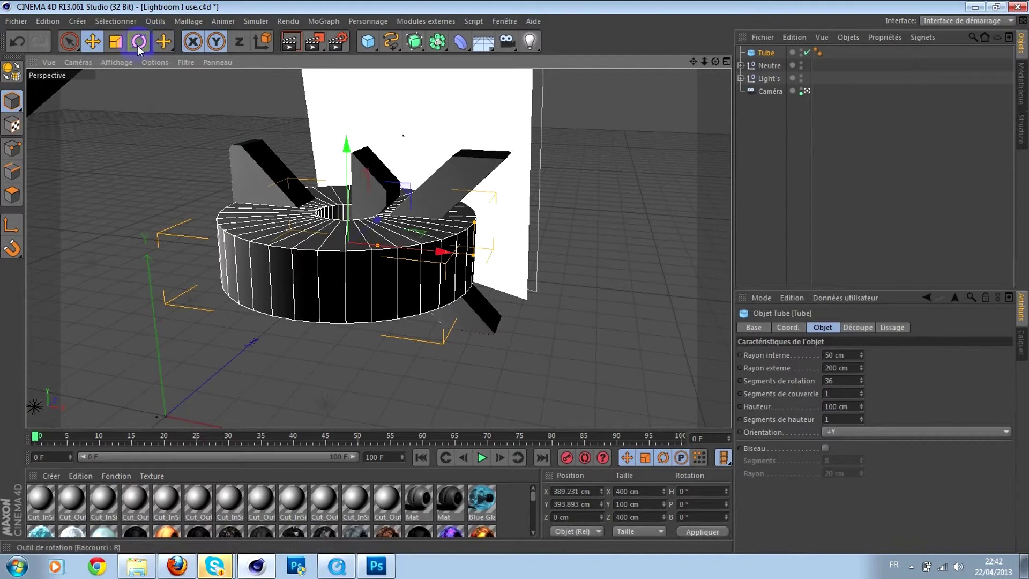
{"action": "mouse_move", "coordinate": [384, 183]}
{"action": "left_mouse_down"}
{"action": "mouse_move", "coordinate": [510, 275]}
{"action": "mouse_move", "coordinate": [379, 144]}
{"action": "mouse_move", "coordinate": [378, 171]}
{"action": "left_mouse_up"}
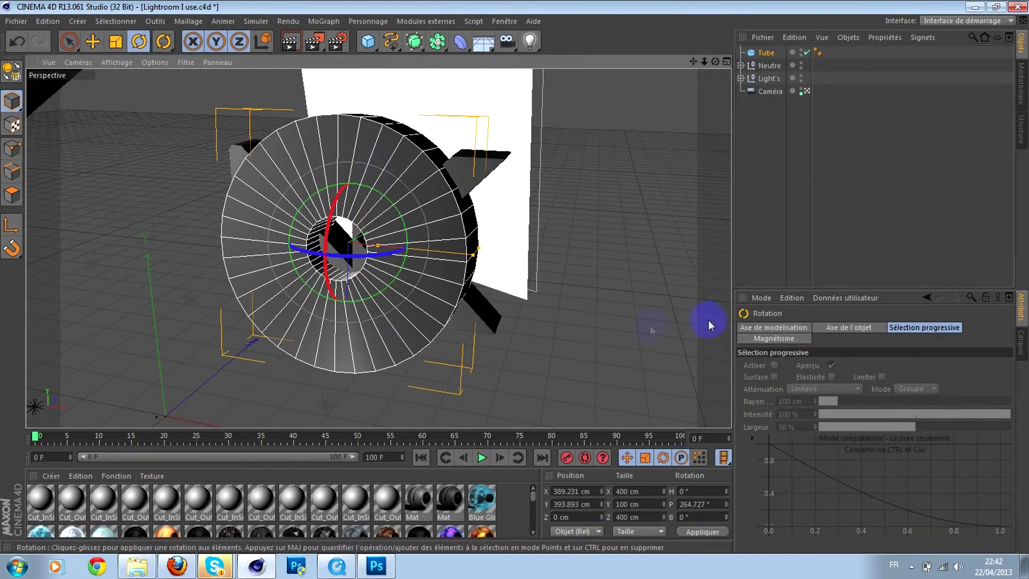
{"action": "left_click_drag", "start_coordinate": [330, 221], "coordinate": [328, 226]}
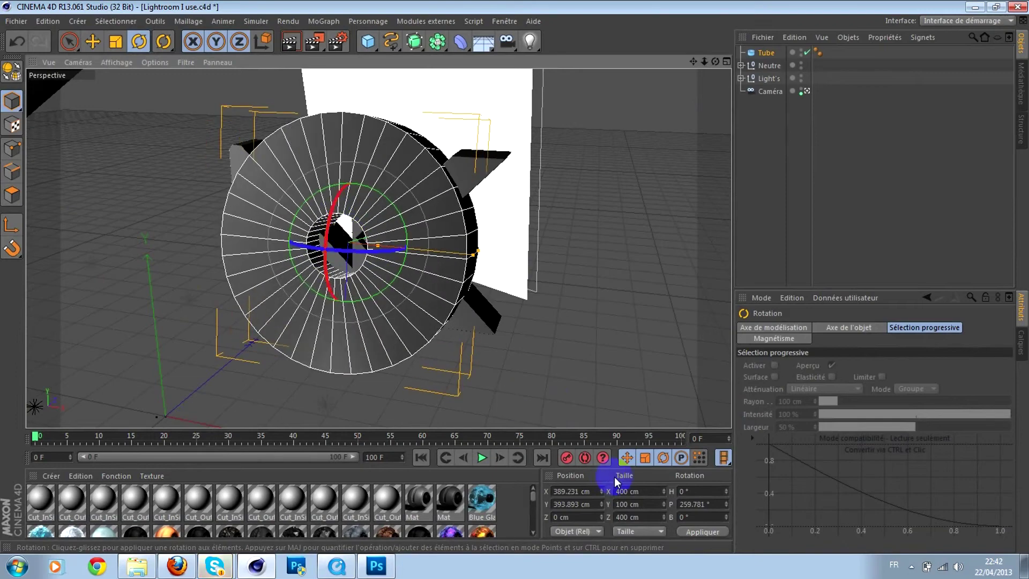
{"action": "left_click", "coordinate": [715, 504]}
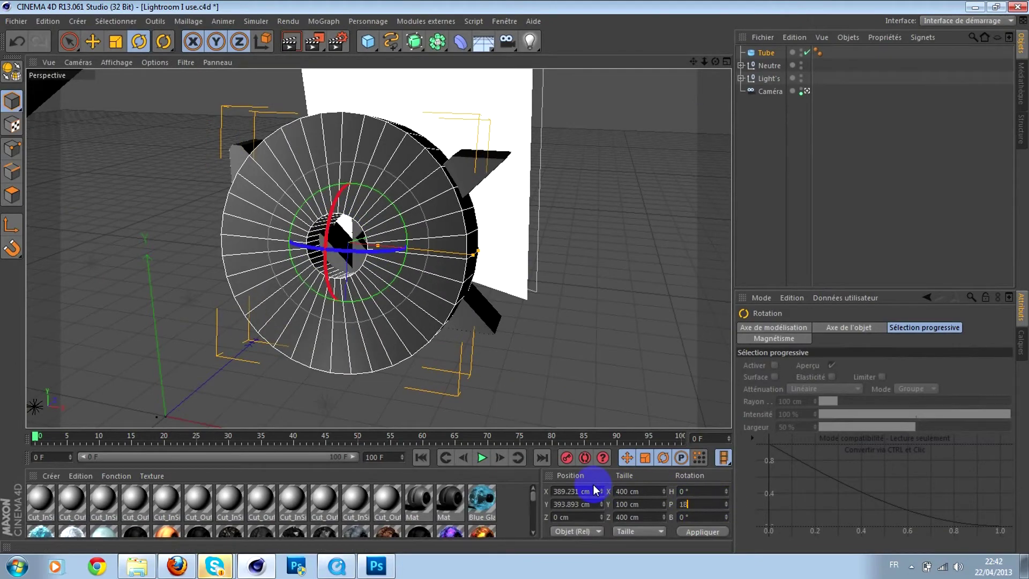
{"action": "type", "text": "180"}
{"action": "key", "text": "Return"}
{"action": "left_click", "coordinate": [703, 504]}
{"action": "type", "text": "90"}
{"action": "key", "text": "Return"}
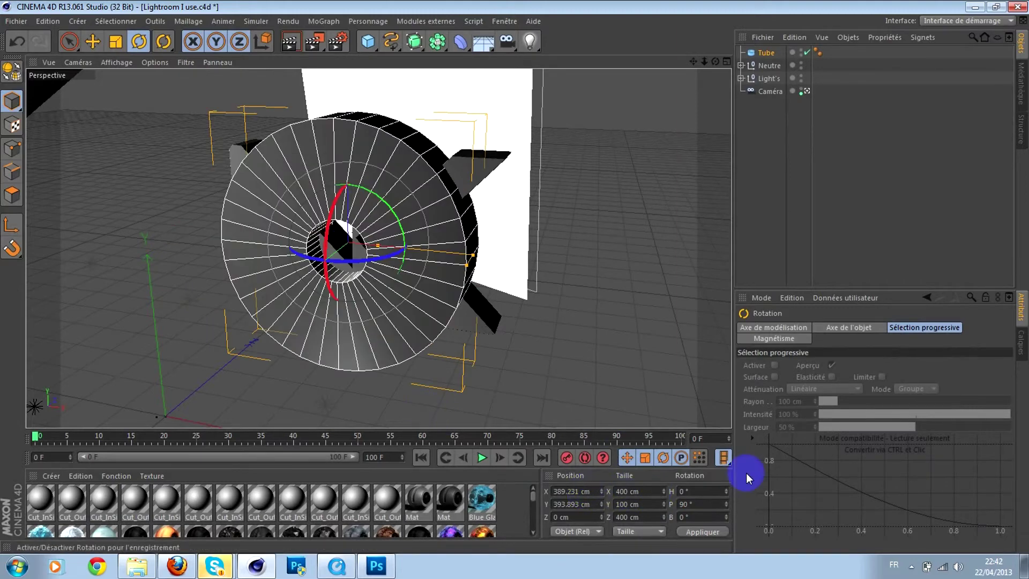
Set the Tube's height (Hauteur) to 70 cm
{"action": "left_click", "coordinate": [93, 41]}
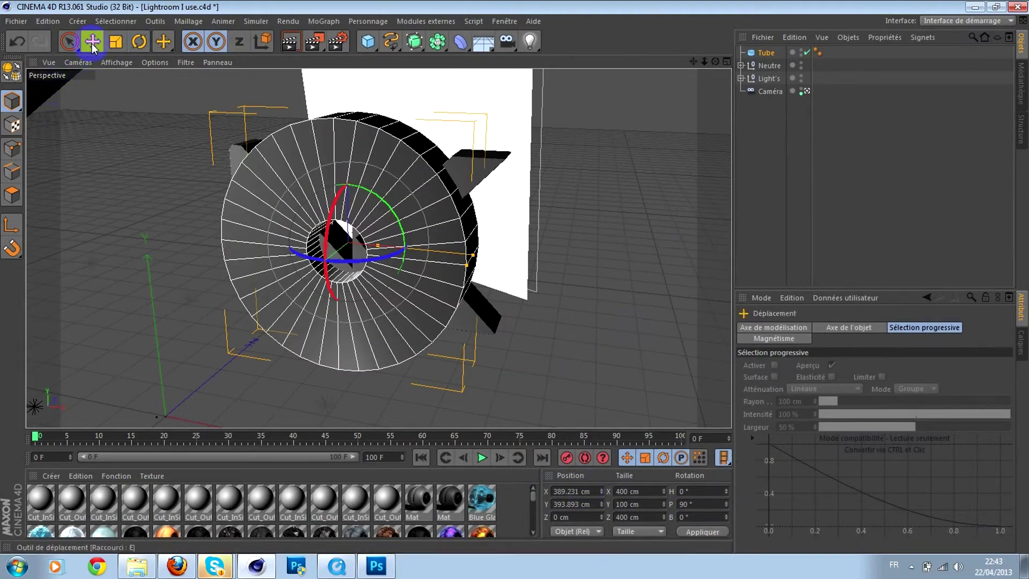
{"action": "left_click", "coordinate": [766, 52]}
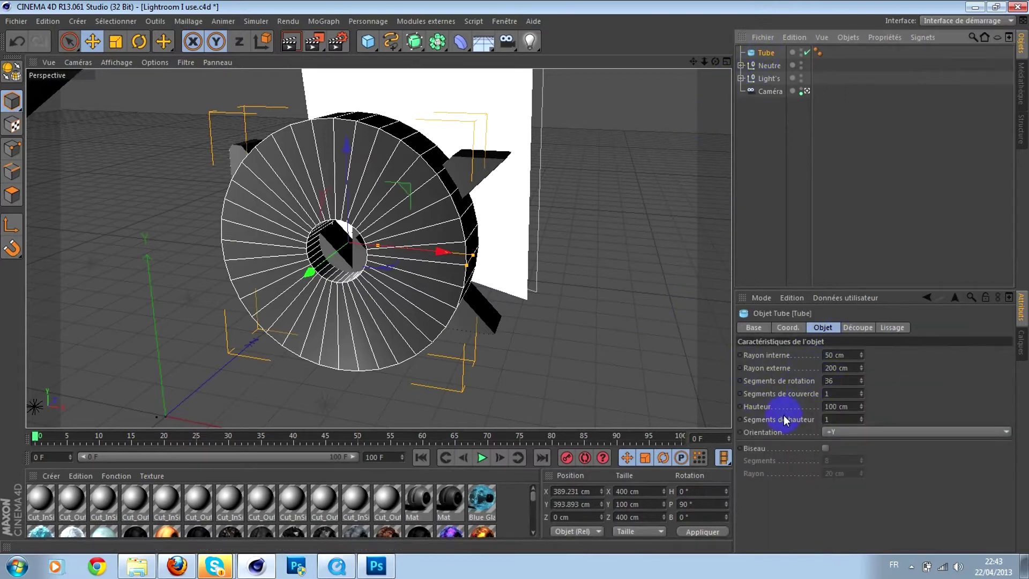
{"action": "left_click_drag", "start_coordinate": [855, 406], "coordinate": [744, 406]}
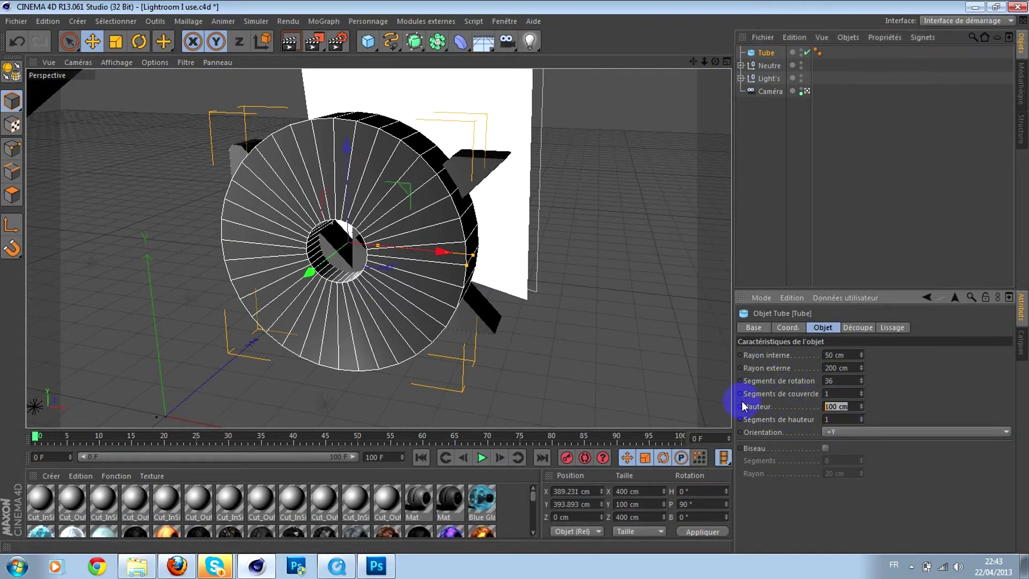
{"action": "type", "text": "70"}
{"action": "key", "text": "Return"}
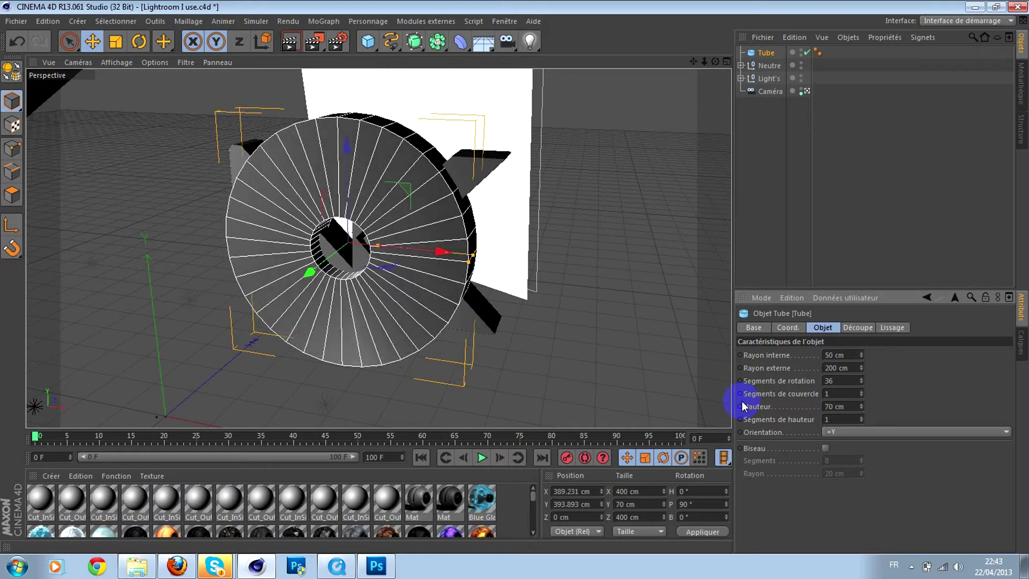
Set the Tube's inner radius to 202 cm and outer radius to 254 cm, and centre the ring around the NK letters
{"action": "left_click_drag", "start_coordinate": [861, 367], "coordinate": [862, 368]}
{"action": "left_click_drag", "start_coordinate": [443, 248], "coordinate": [465, 257]}
{"action": "left_click_drag", "start_coordinate": [368, 217], "coordinate": [366, 202]}
{"action": "left_click", "coordinate": [827, 355]}
{"action": "left_click_drag", "start_coordinate": [863, 367], "coordinate": [862, 351]}
{"action": "type", "text": "150"}
{"action": "key", "text": "Return"}
{"action": "left_click", "coordinate": [855, 358]}
{"action": "left_click_drag", "start_coordinate": [861, 354], "coordinate": [861, 354]}
{"action": "left_click_drag", "start_coordinate": [332, 253], "coordinate": [336, 254]}
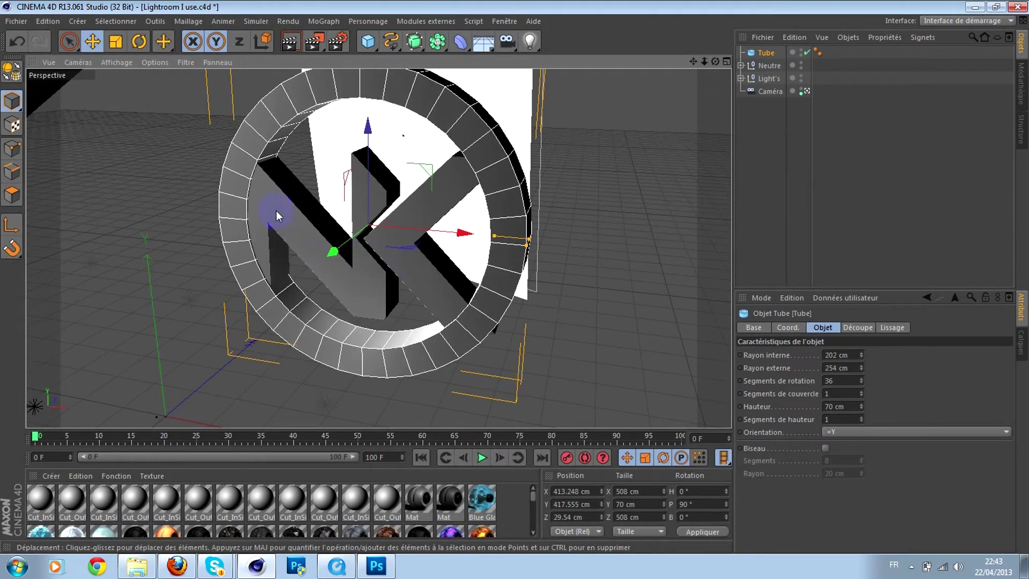
Scale the Tube up uniformly to about 527 cm in diameter, then display its object attributes
{"action": "left_click", "coordinate": [113, 44]}
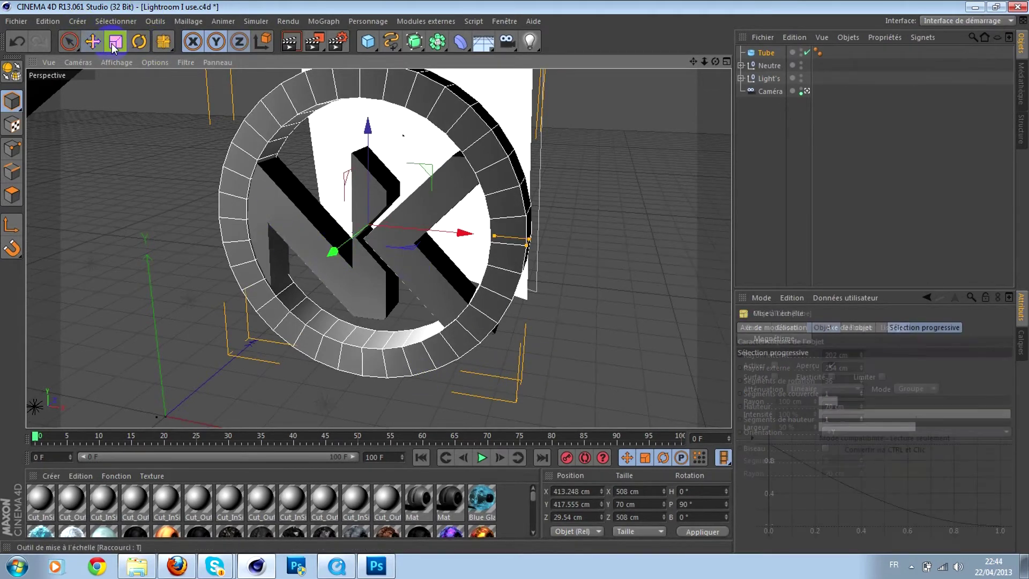
{"action": "left_click_drag", "start_coordinate": [421, 178], "coordinate": [439, 166]}
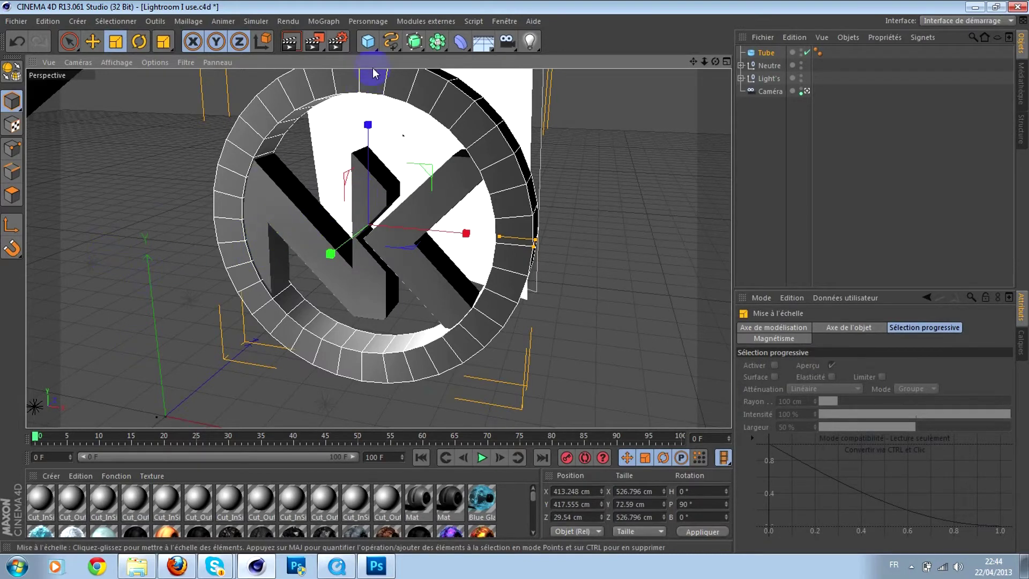
{"action": "left_click", "coordinate": [766, 53]}
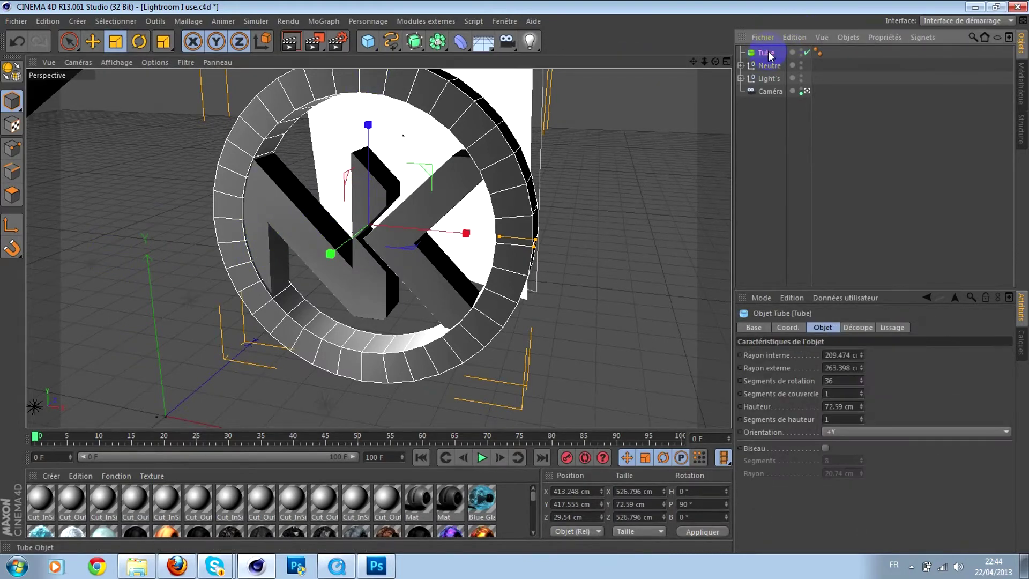
Delete the Tube ring and expand the Neutre group to list its letter extrusions
{"action": "key", "text": "Delete"}
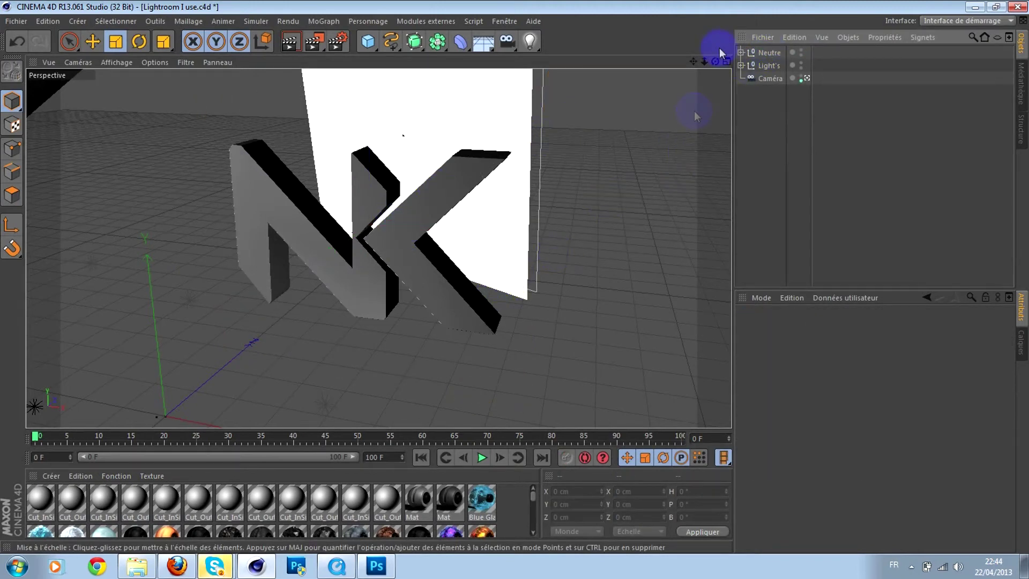
{"action": "mouse_move", "coordinate": [704, 61]}
{"action": "left_mouse_down"}
{"action": "mouse_move", "coordinate": [510, 275]}
{"action": "mouse_move", "coordinate": [705, 61]}
{"action": "left_mouse_up"}
{"action": "left_click", "coordinate": [743, 51]}
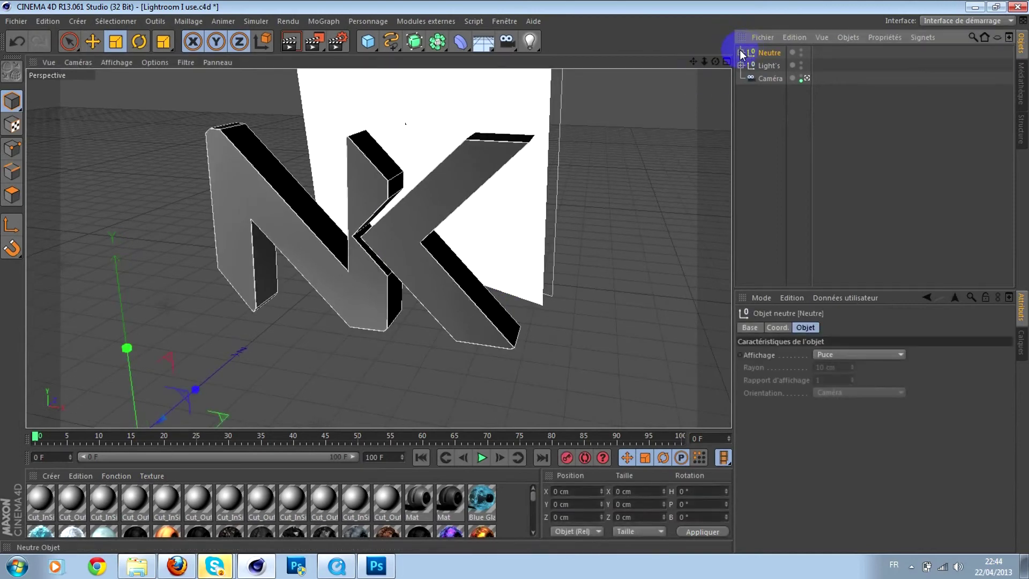
{"action": "left_click", "coordinate": [741, 52]}
{"action": "left_click", "coordinate": [826, 156]}
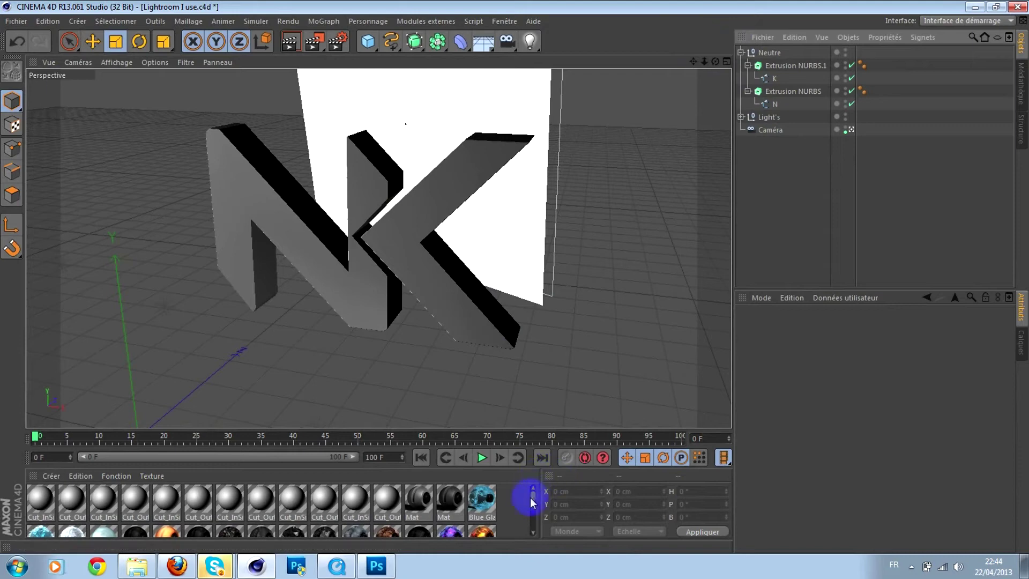
Apply the Black Rush material to both letter extrusions, Extrusion NURBS.1 and Extrusion NURBS
{"action": "left_click_drag", "start_coordinate": [532, 496], "coordinate": [532, 525]}
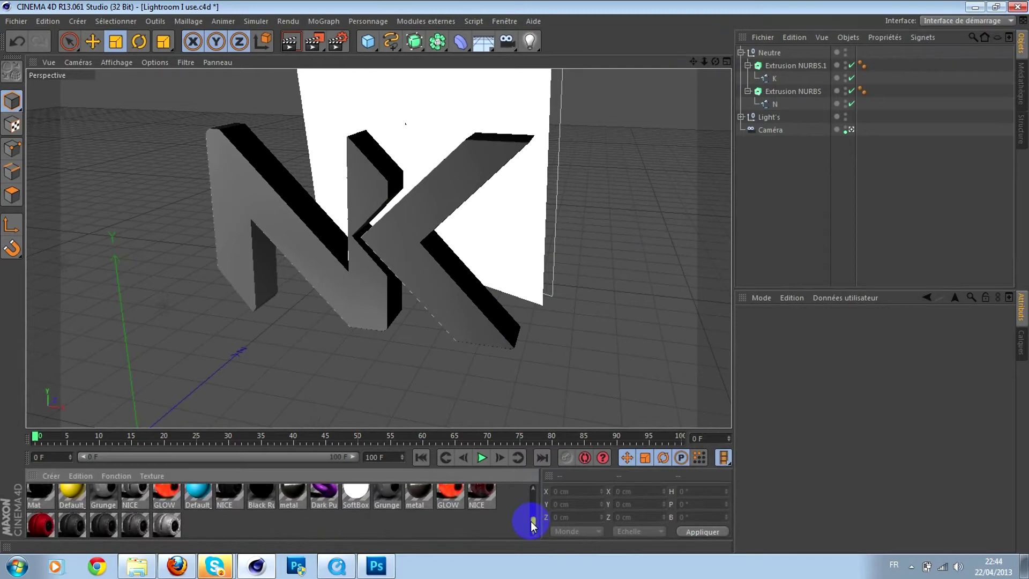
{"action": "left_click_drag", "start_coordinate": [268, 504], "coordinate": [576, 304]}
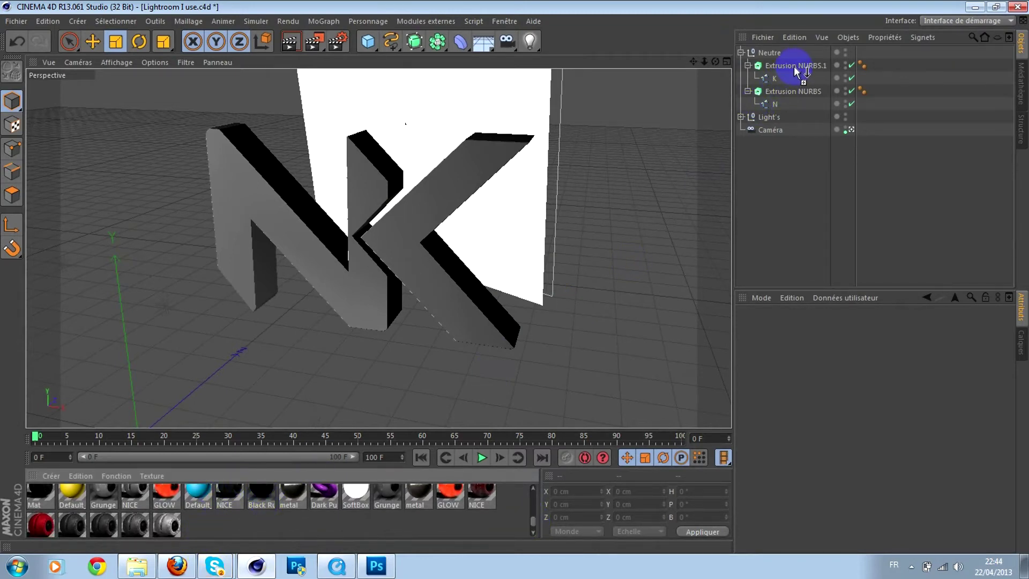
{"action": "left_click_drag", "start_coordinate": [797, 71], "coordinate": [797, 67]}
{"action": "left_click", "coordinate": [263, 491]}
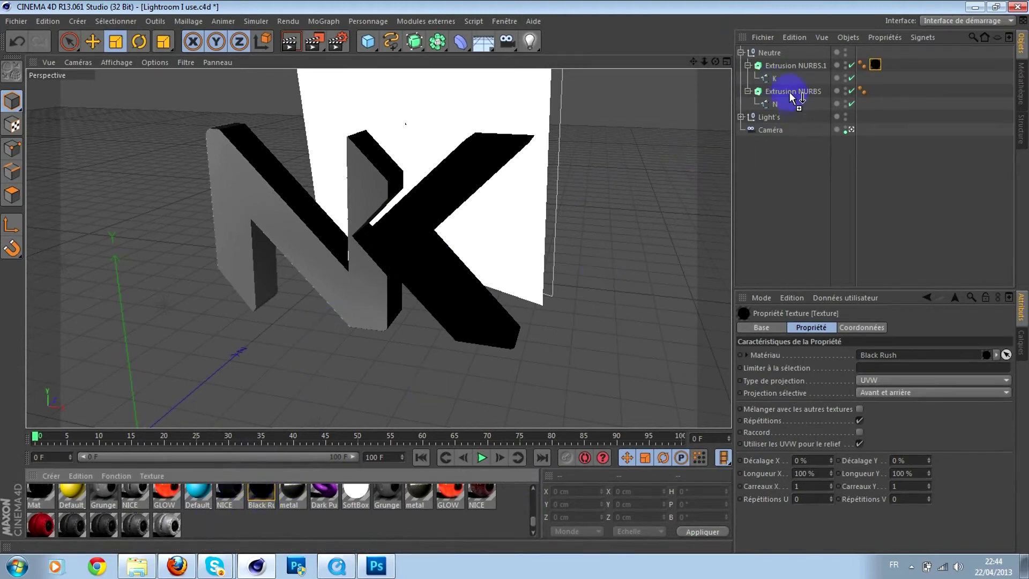
{"action": "left_click_drag", "start_coordinate": [787, 95], "coordinate": [787, 94]}
Test-render a small region of the view around the upper end of the N's right stroke
{"action": "left_click_drag", "start_coordinate": [318, 44], "coordinate": [388, 64]}
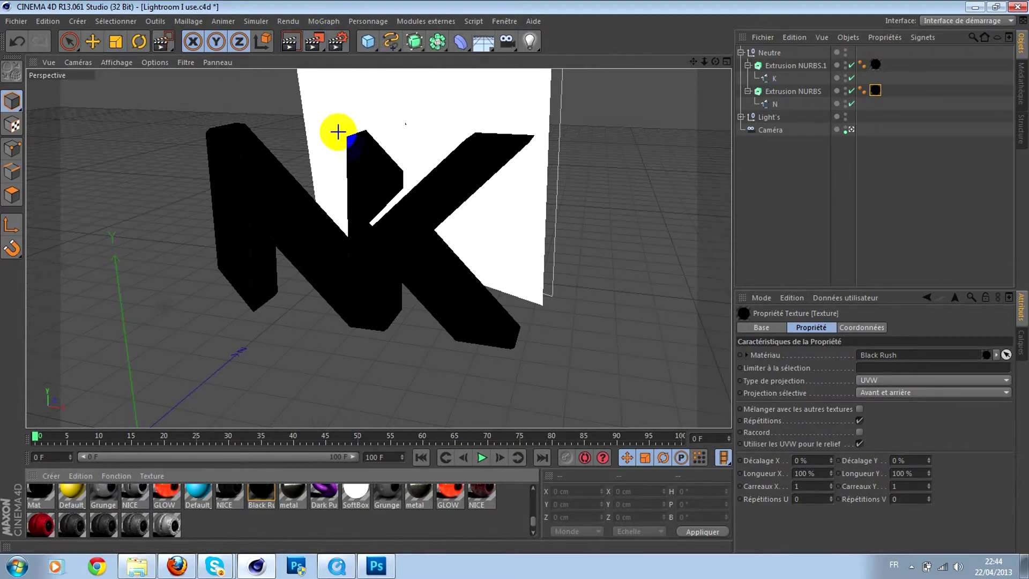
{"action": "left_click_drag", "start_coordinate": [339, 132], "coordinate": [386, 184]}
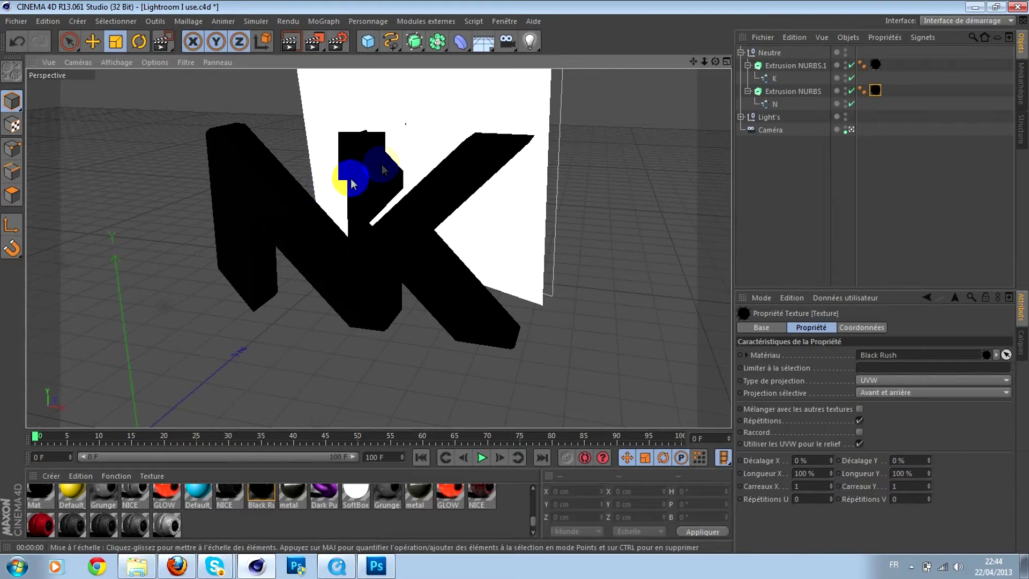
{"action": "left_click", "coordinate": [338, 212]}
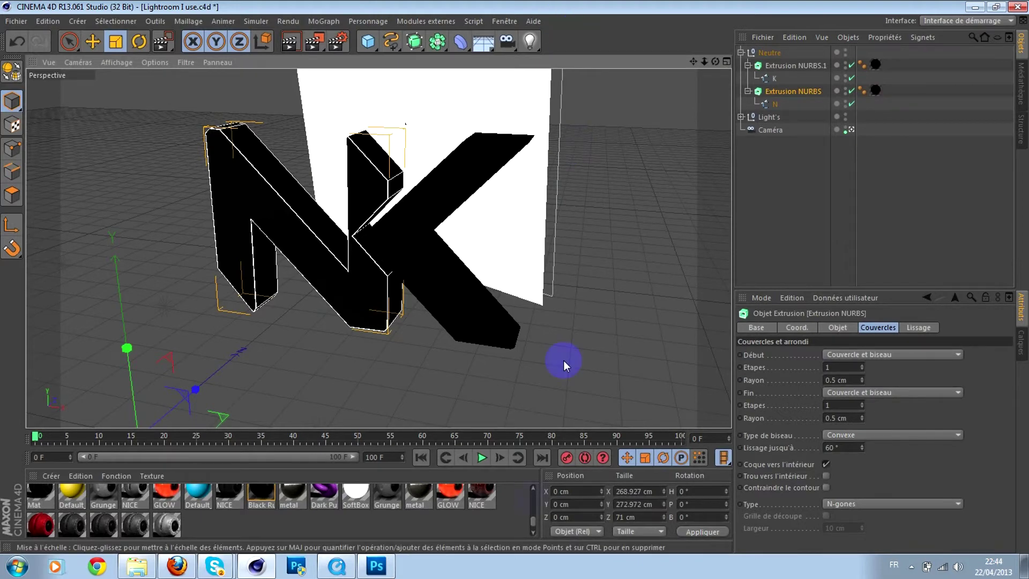
{"action": "left_click", "coordinate": [435, 516]}
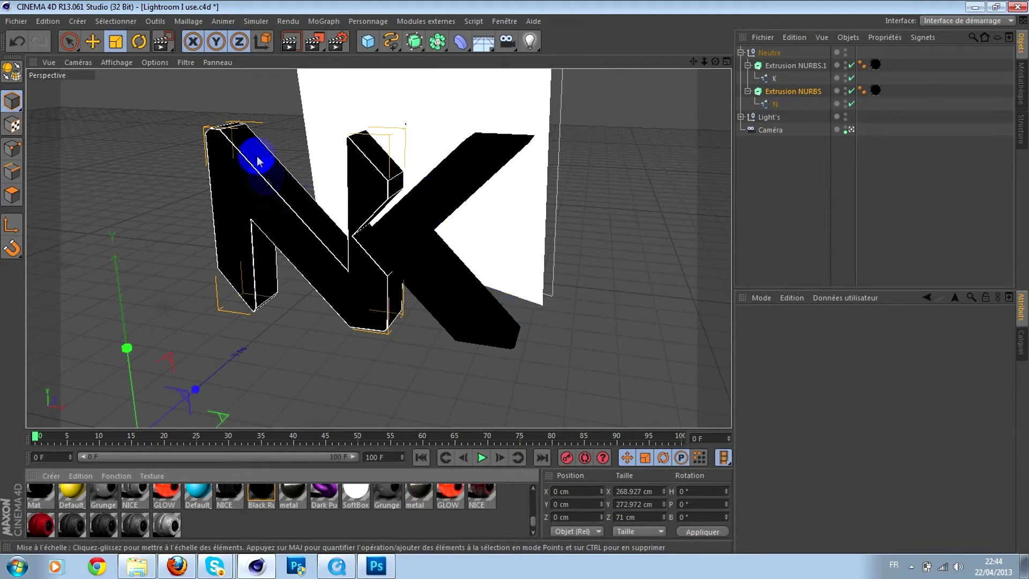
{"action": "left_click", "coordinate": [755, 214]}
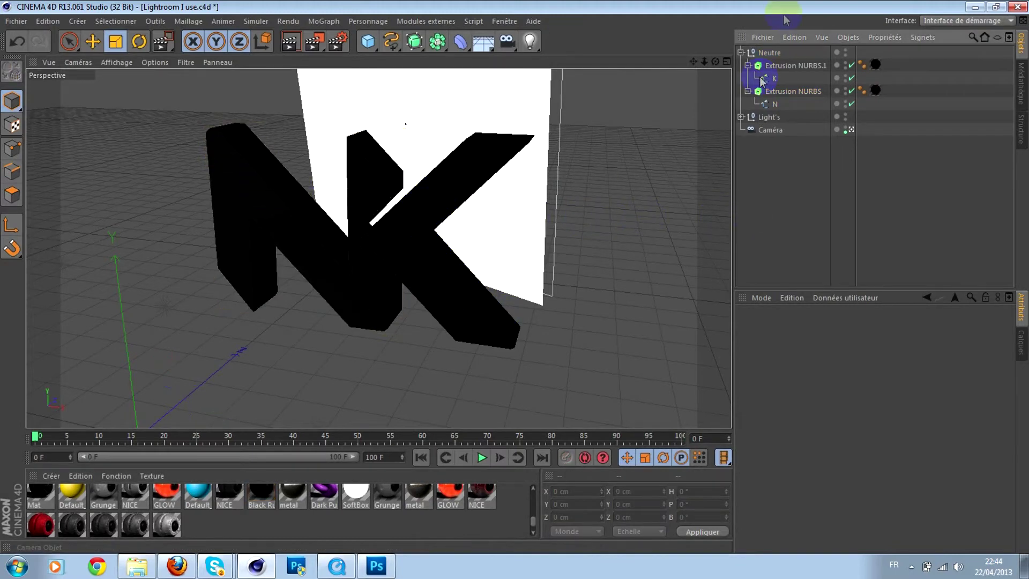
Duplicate the Neutre group with both letter extrusions and collapse the original group
{"action": "left_click", "coordinate": [778, 53]}
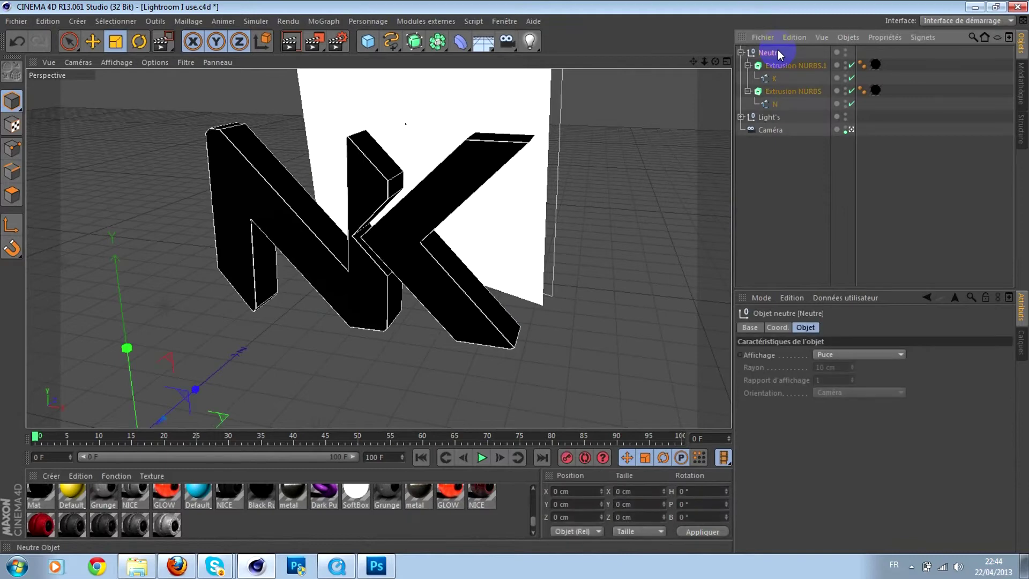
{"action": "key", "text": "ctrl+c"}
{"action": "key", "text": "ctrl+v"}
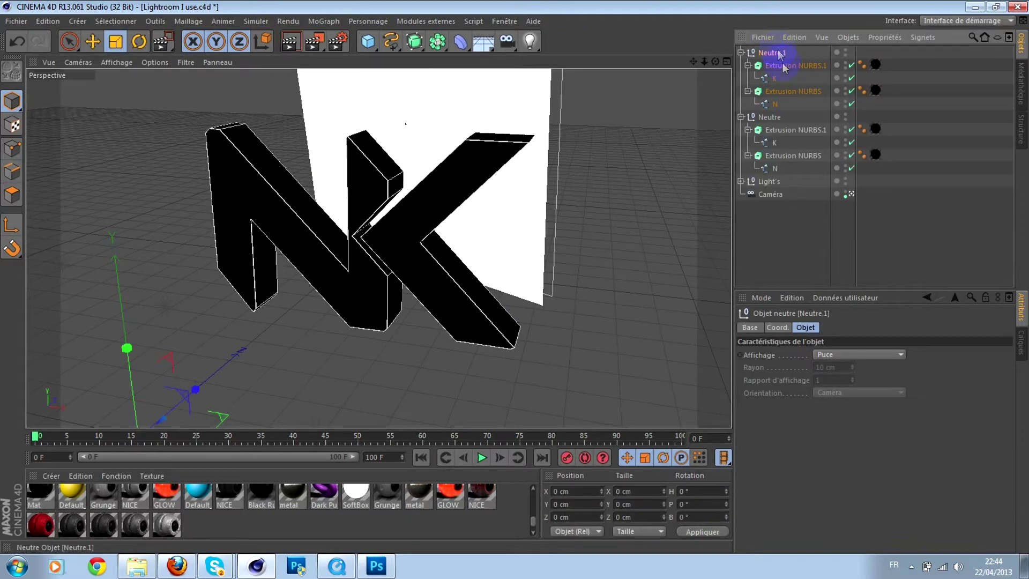
{"action": "left_click", "coordinate": [741, 117]}
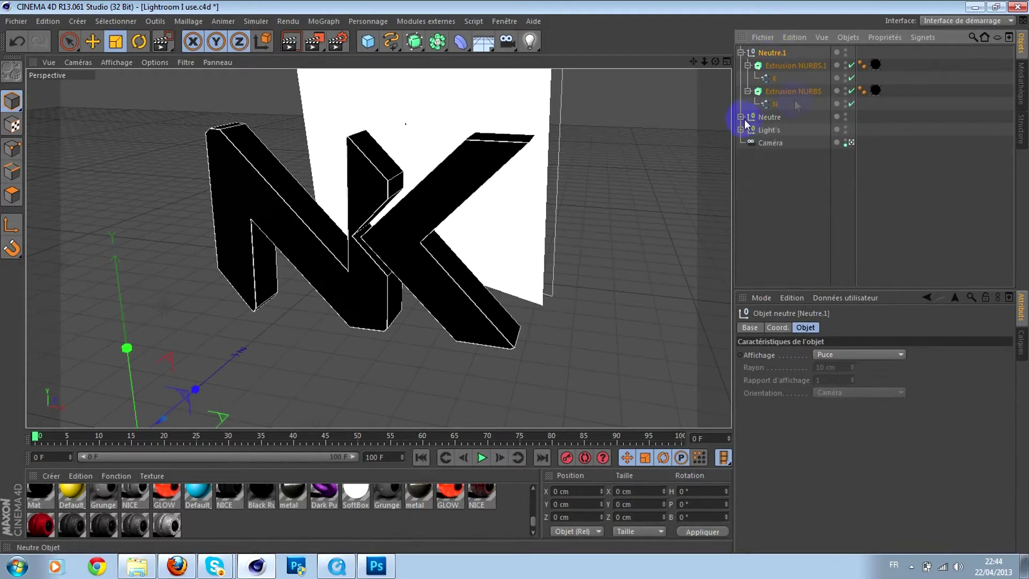
Set the start and end caps of both extrusions in the Neutre.1 copy to Biseau uniquement
{"action": "left_click", "coordinate": [780, 67]}
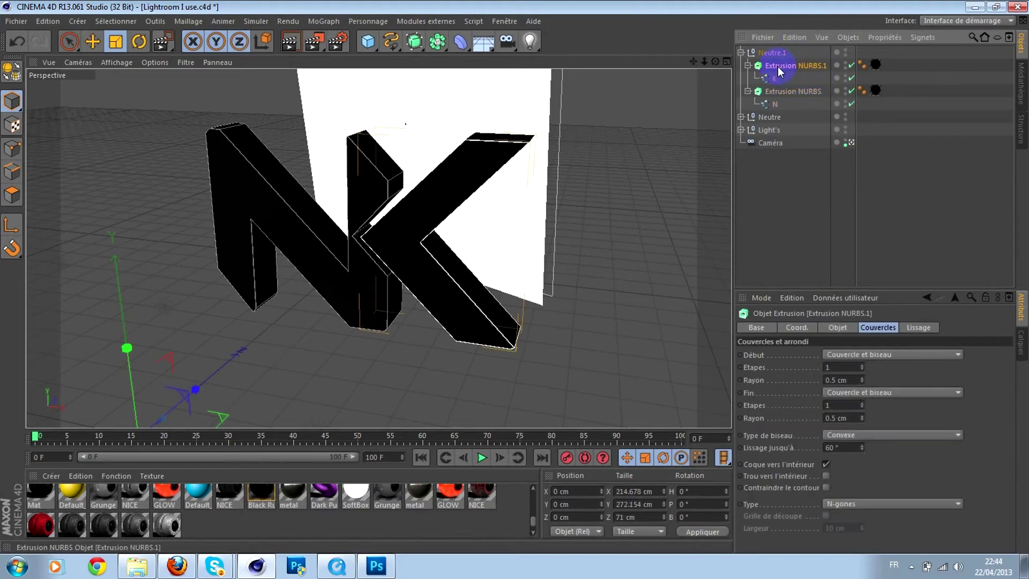
{"action": "left_click", "coordinate": [808, 95], "text": "ctrl"}
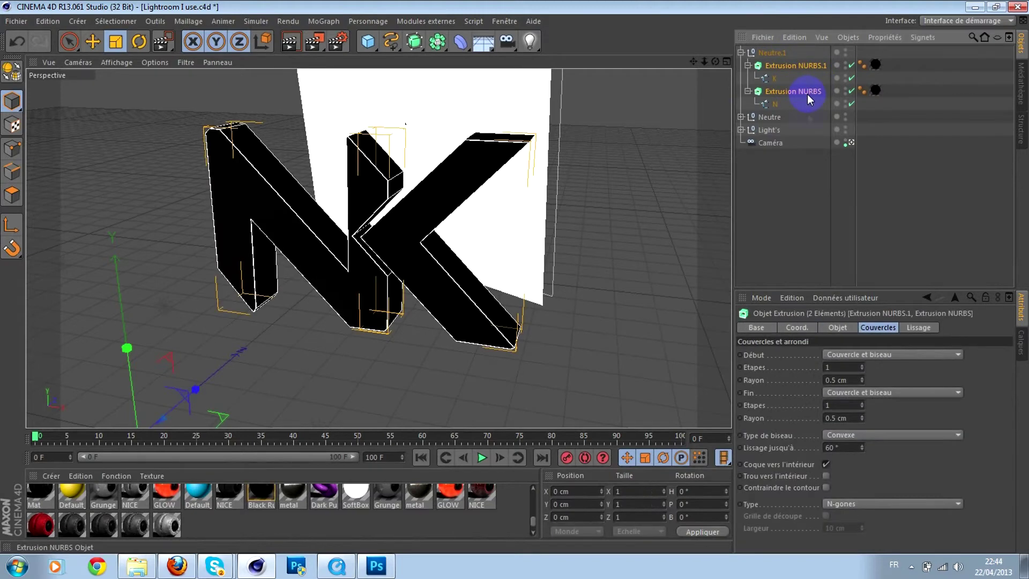
{"action": "left_click", "coordinate": [871, 357]}
{"action": "left_click", "coordinate": [867, 397]}
{"action": "left_click", "coordinate": [861, 395]}
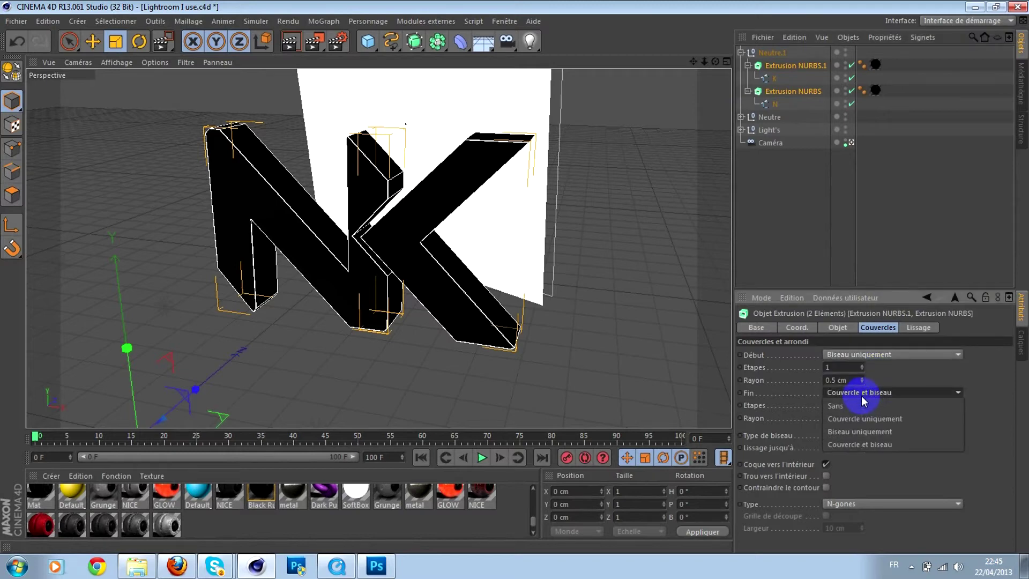
{"action": "left_click", "coordinate": [853, 433]}
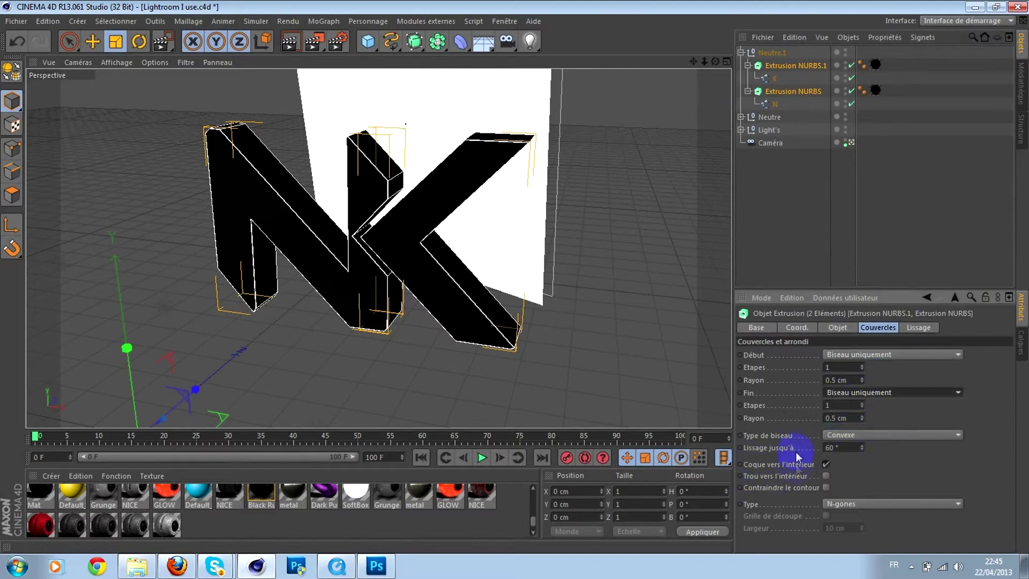
Set the start and end bevel radius of both copied extrusions to 1 cm
{"action": "left_click_drag", "start_coordinate": [837, 416], "coordinate": [804, 414]}
{"action": "type", "text": "1"}
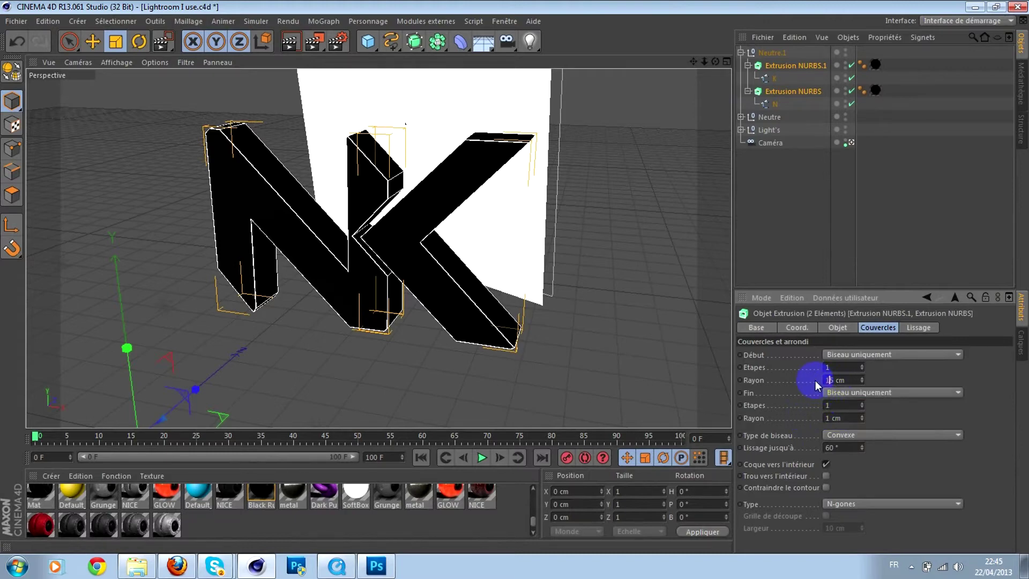
{"action": "key", "text": "Return"}
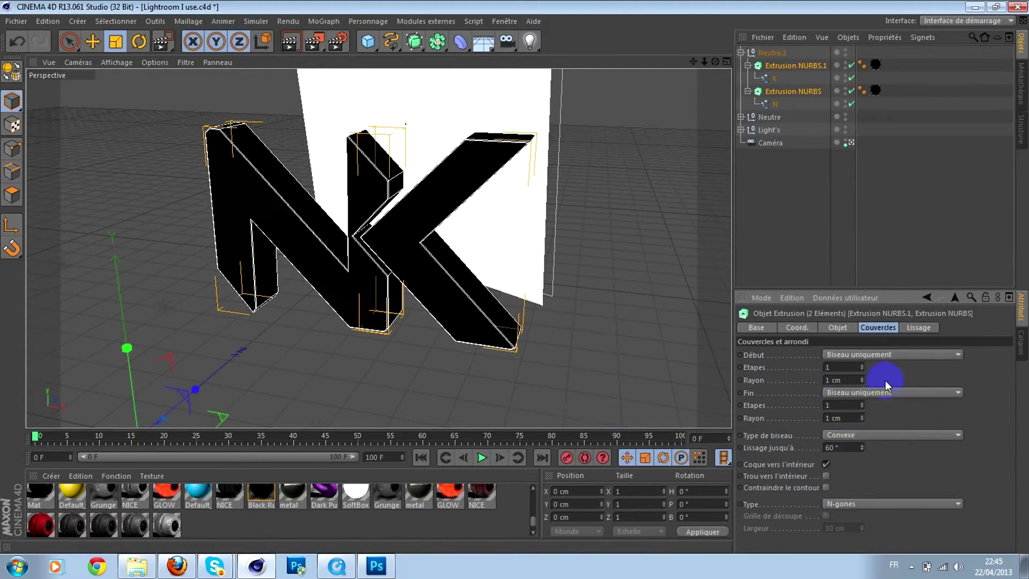
Replace the Black Rush material with the red GLOW material on both extrusions in Neutre.1
{"action": "left_click", "coordinate": [443, 499]}
{"action": "left_click", "coordinate": [755, 328]}
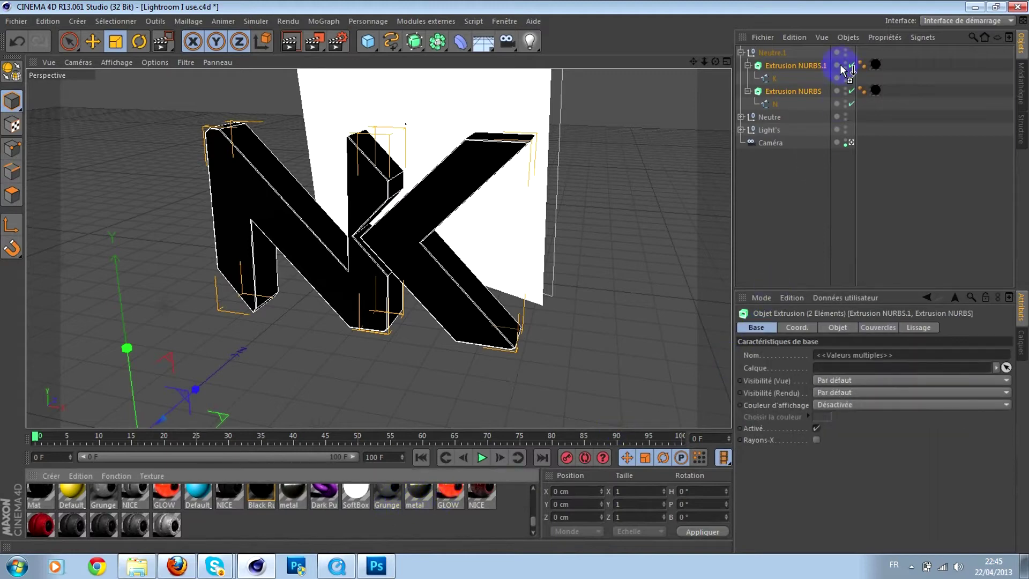
{"action": "left_click_drag", "start_coordinate": [817, 72], "coordinate": [820, 68]}
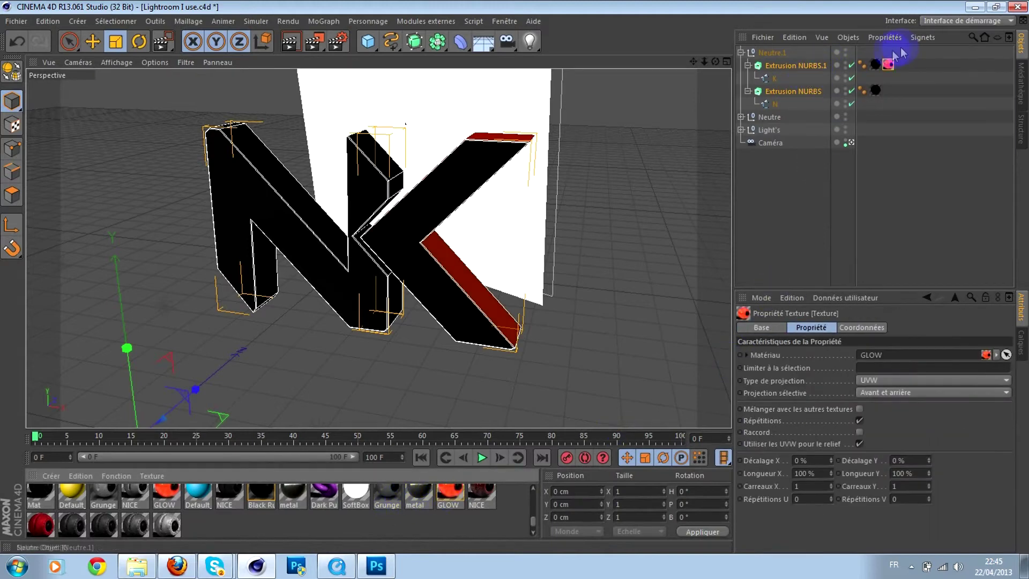
{"action": "left_click_drag", "start_coordinate": [888, 64], "coordinate": [876, 90], "text": "ctrl"}
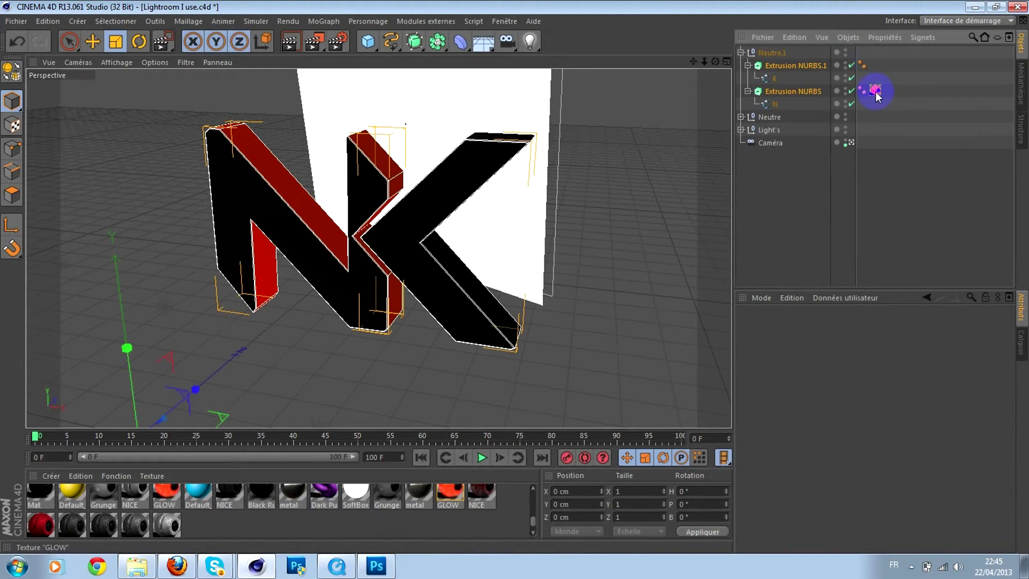
{"action": "left_click_drag", "start_coordinate": [873, 64], "coordinate": [875, 65]}
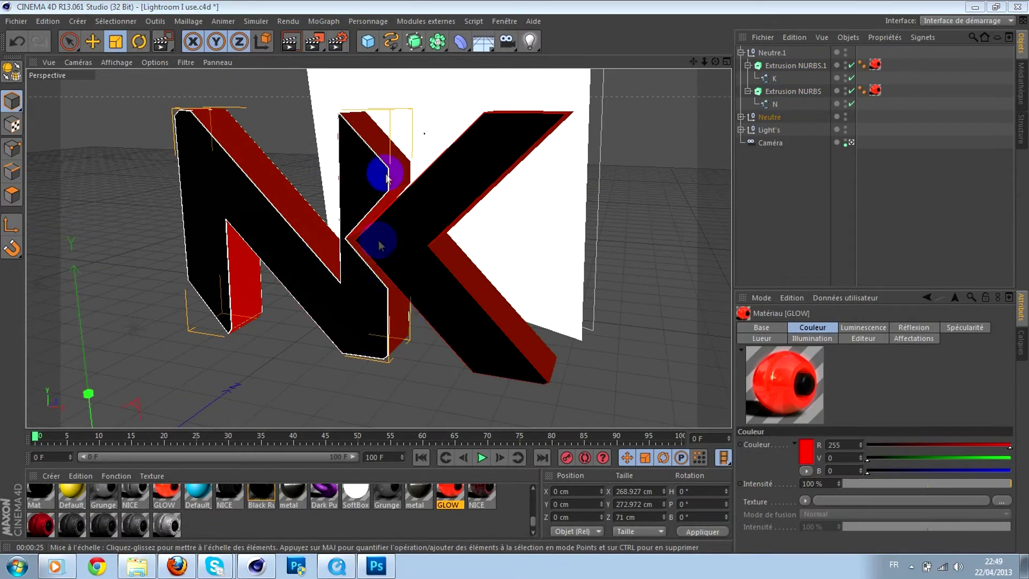
Render the scene to the PNG file RENDU1C4D in the Tutoriel folder after reviewing the save and anti-aliasing settings
{"action": "left_click", "coordinate": [338, 41]}
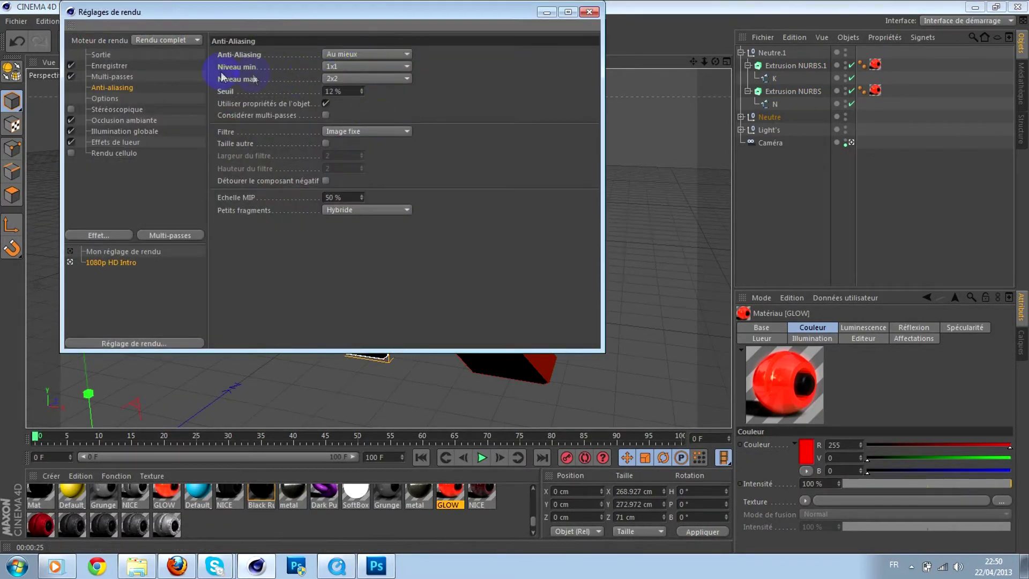
{"action": "left_click", "coordinate": [134, 68]}
{"action": "left_click", "coordinate": [462, 78]}
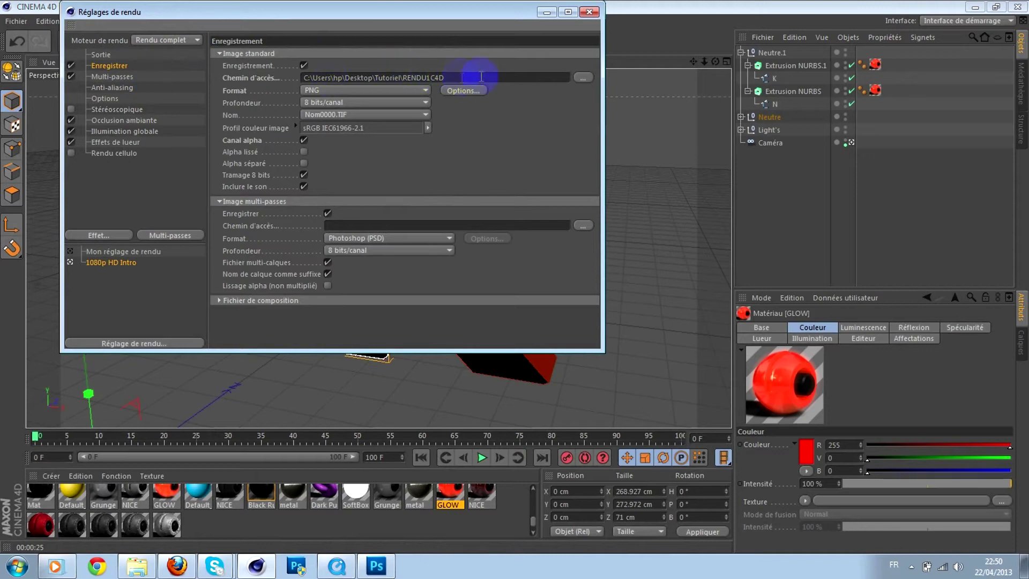
{"action": "left_click", "coordinate": [583, 78]}
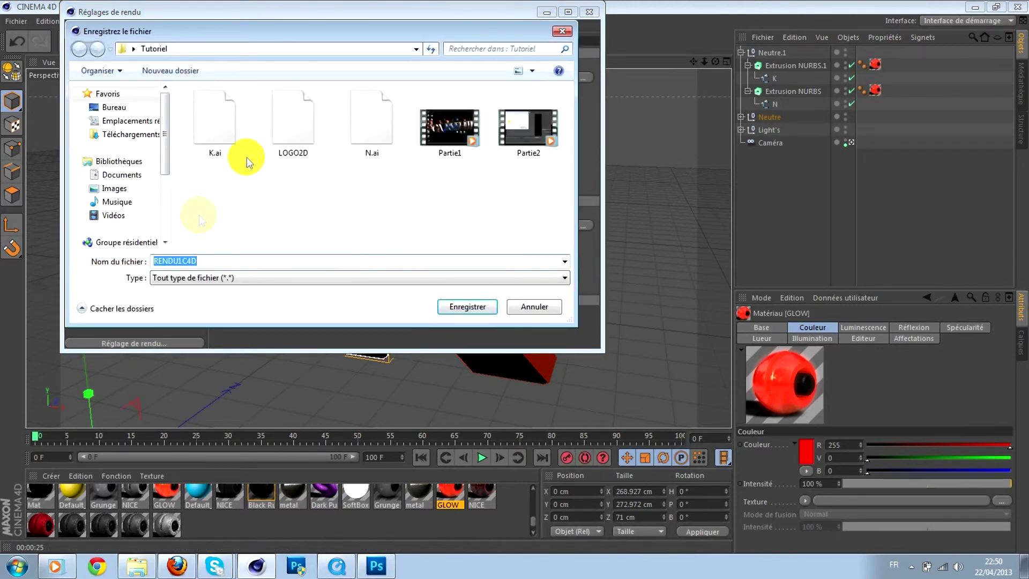
{"action": "left_click", "coordinate": [453, 306]}
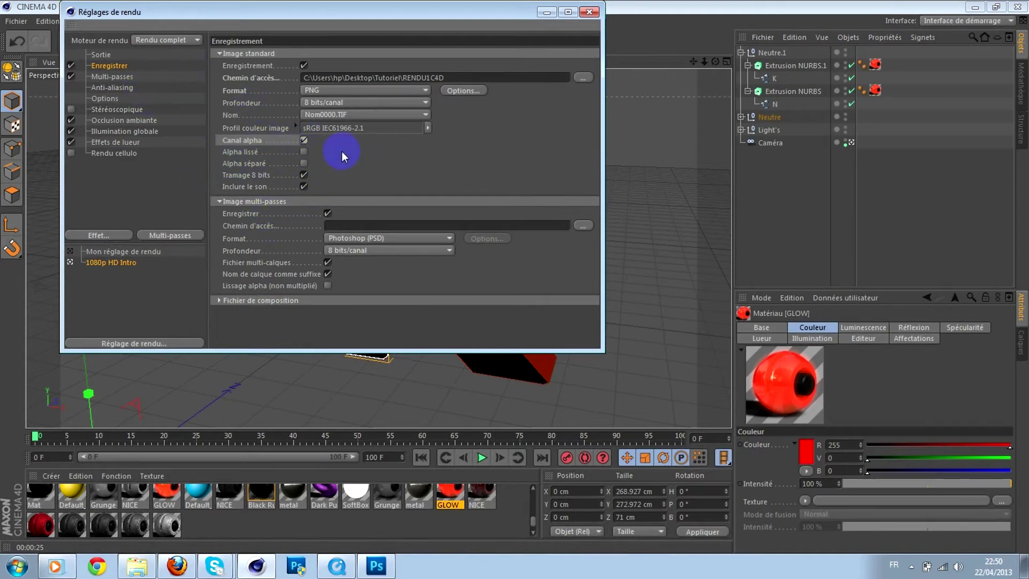
{"action": "left_click", "coordinate": [110, 88]}
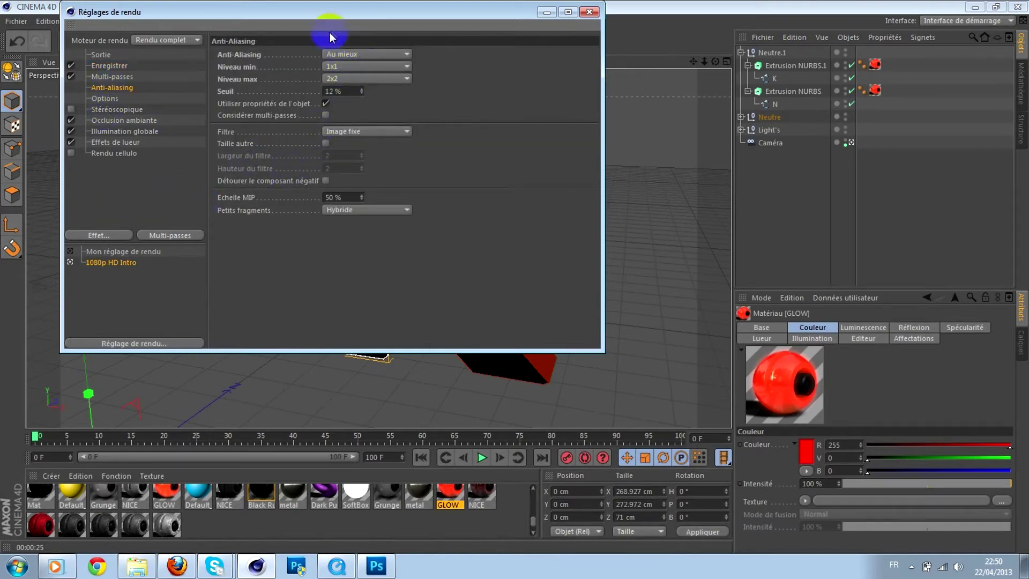
{"action": "left_click", "coordinate": [590, 12]}
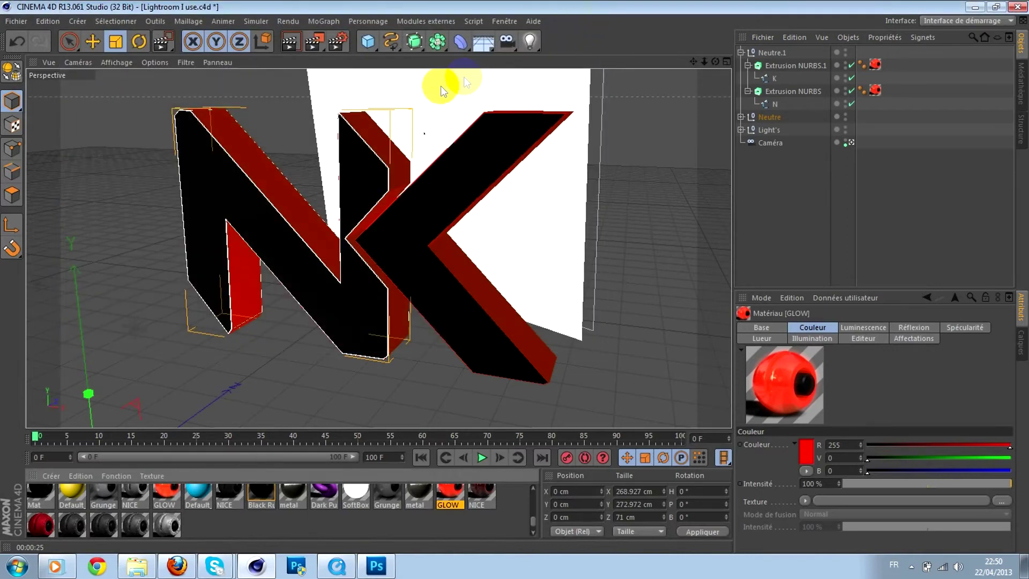
{"action": "left_click", "coordinate": [314, 41]}
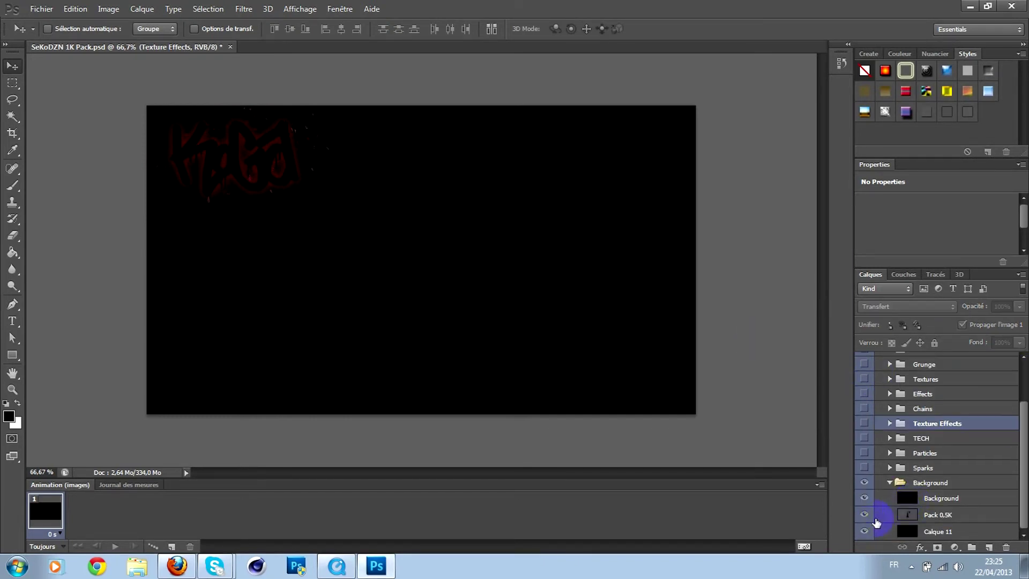
In Photoshop, hide the Background and Pack 0,SK layers and collapse the Background group
{"action": "left_click", "coordinate": [864, 498]}
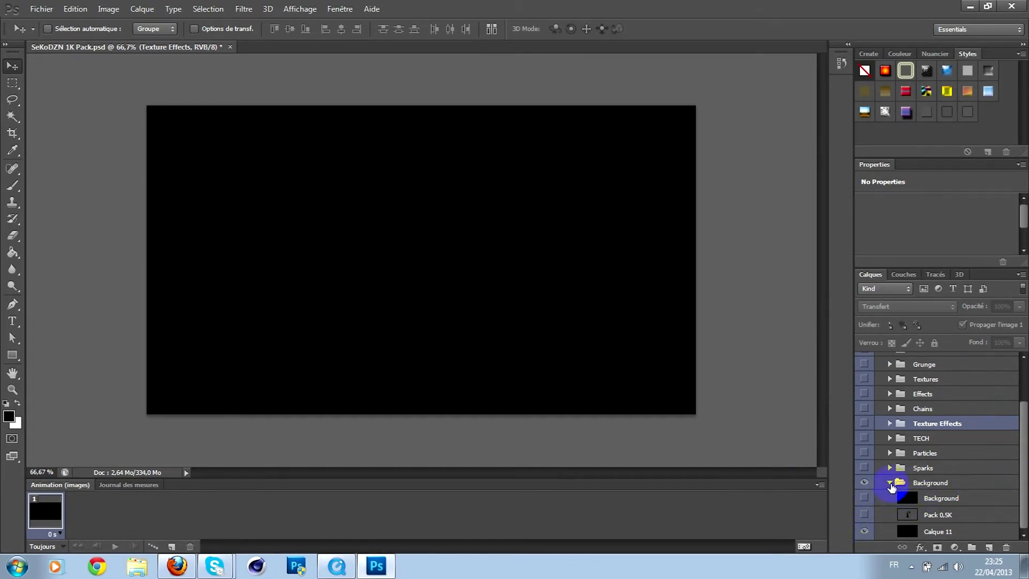
{"action": "left_click", "coordinate": [890, 484]}
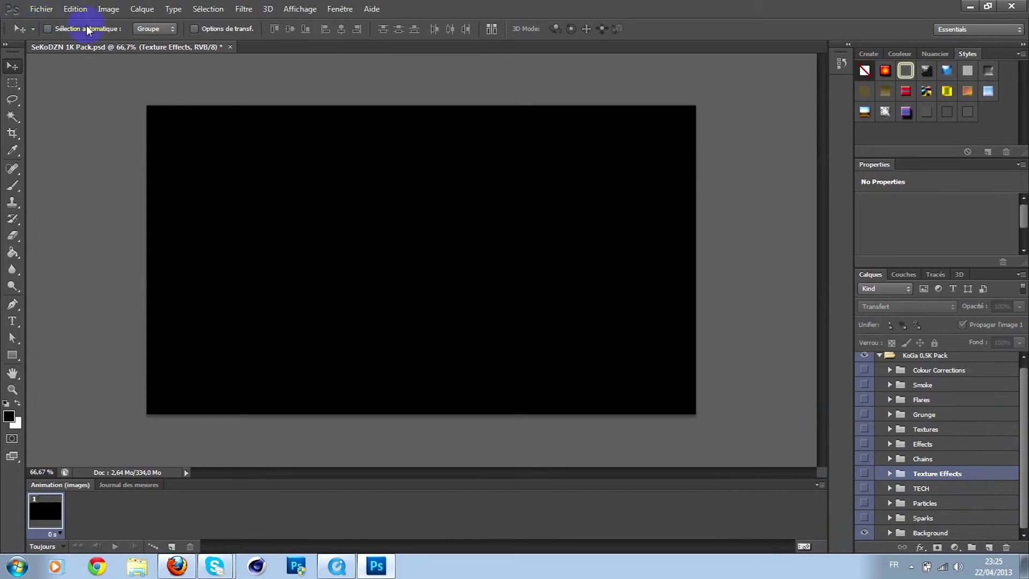
Place the RENDU1C4D render from the Tutoriel folder into the document at its original size
{"action": "left_click", "coordinate": [41, 9]}
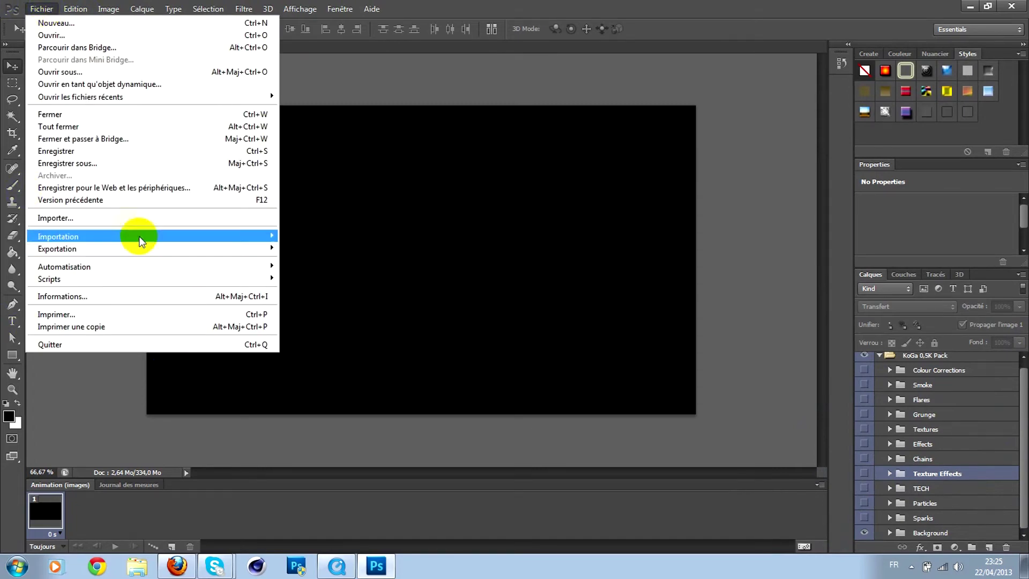
{"action": "left_click", "coordinate": [119, 224]}
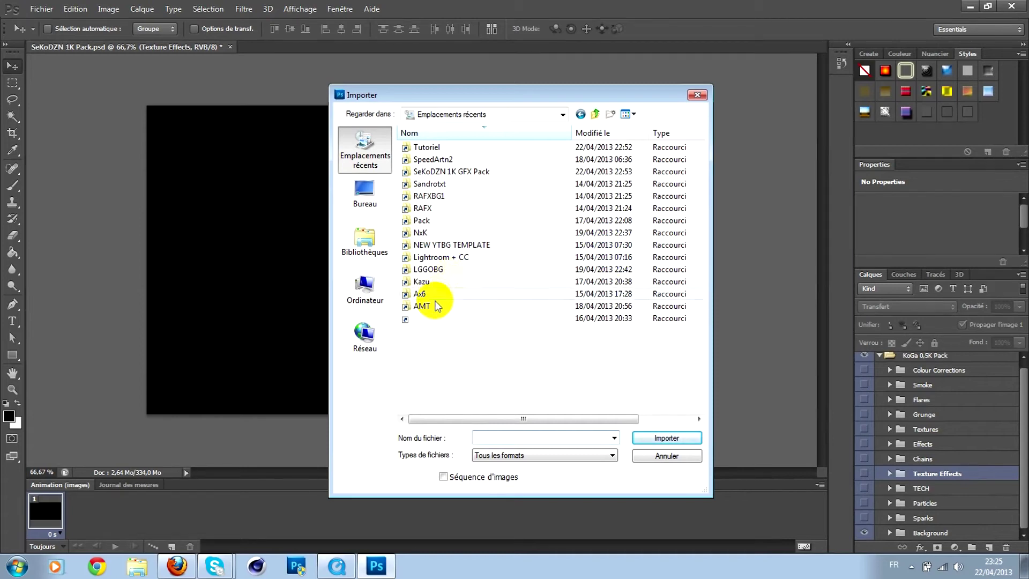
{"action": "double_click", "coordinate": [426, 147]}
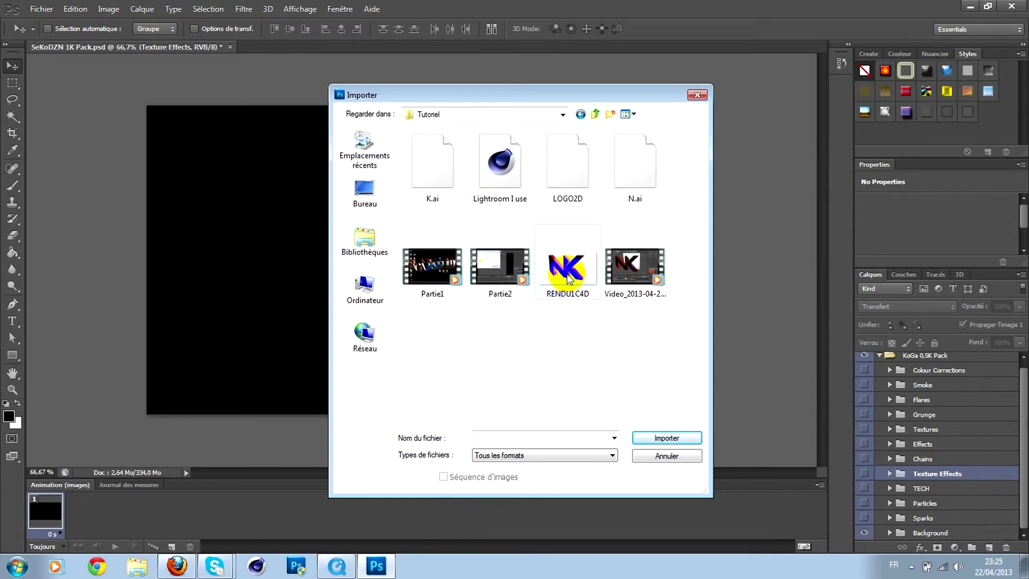
{"action": "double_click", "coordinate": [573, 289]}
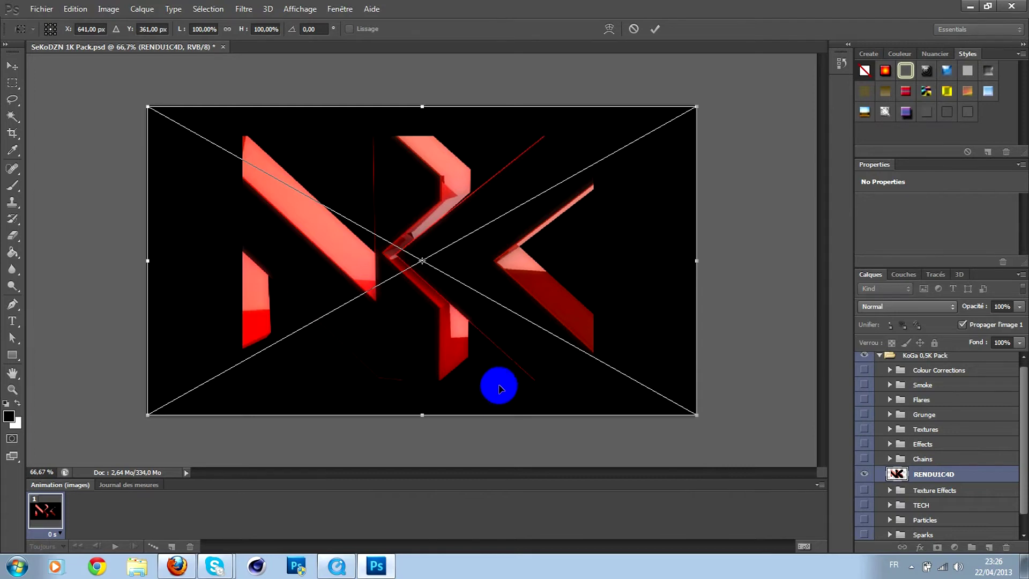
{"action": "key", "text": "Return"}
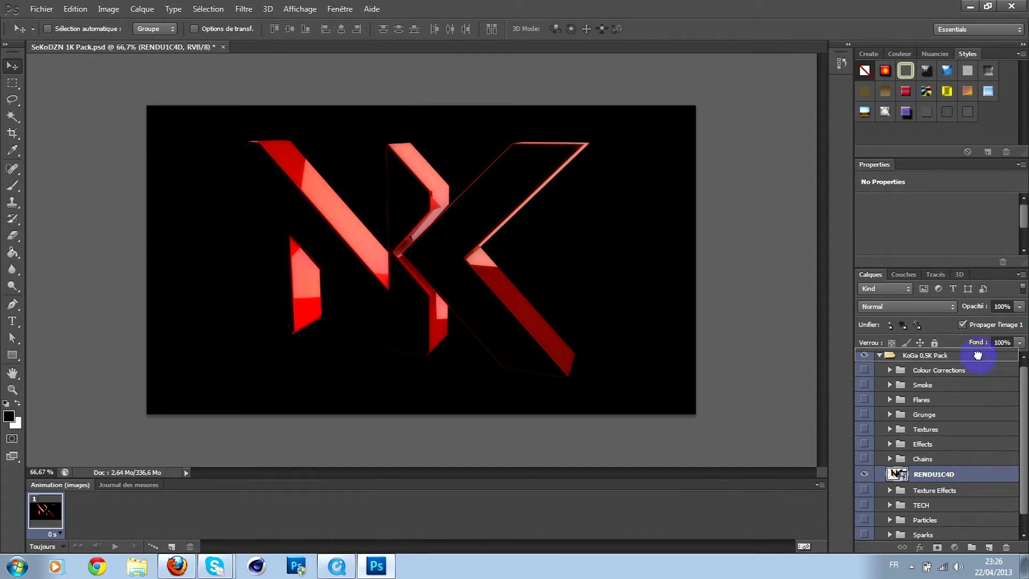
Move the RENDU1C4D layer to the top of the KoGa 0,5K Pack group and rasterize it
{"action": "scroll", "coordinate": [960, 354], "scroll_direction": "up", "scroll_amount": 1}
{"action": "left_click_drag", "start_coordinate": [956, 371], "coordinate": [959, 366]}
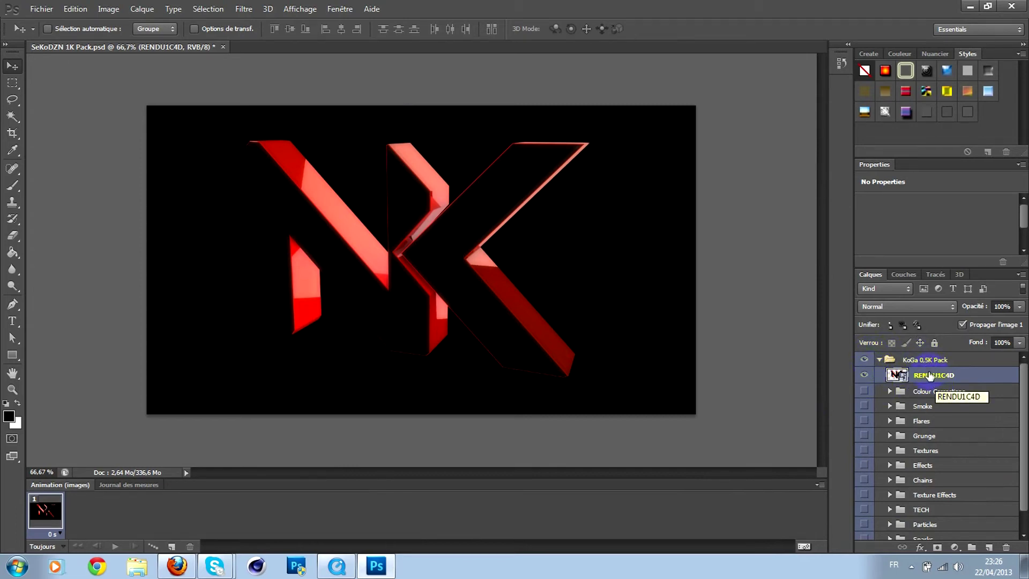
{"action": "right_click", "coordinate": [930, 375]}
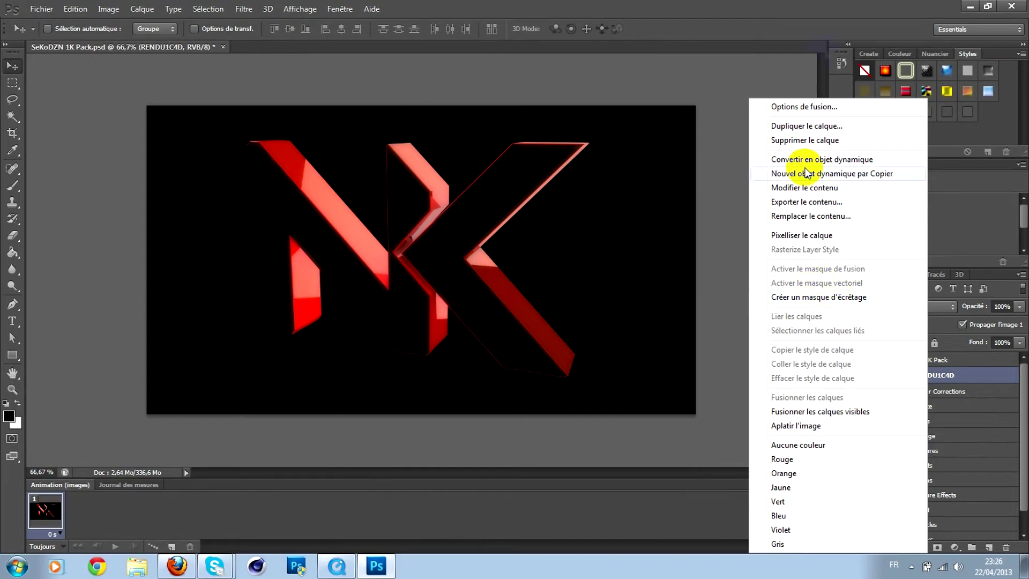
{"action": "left_click", "coordinate": [797, 236]}
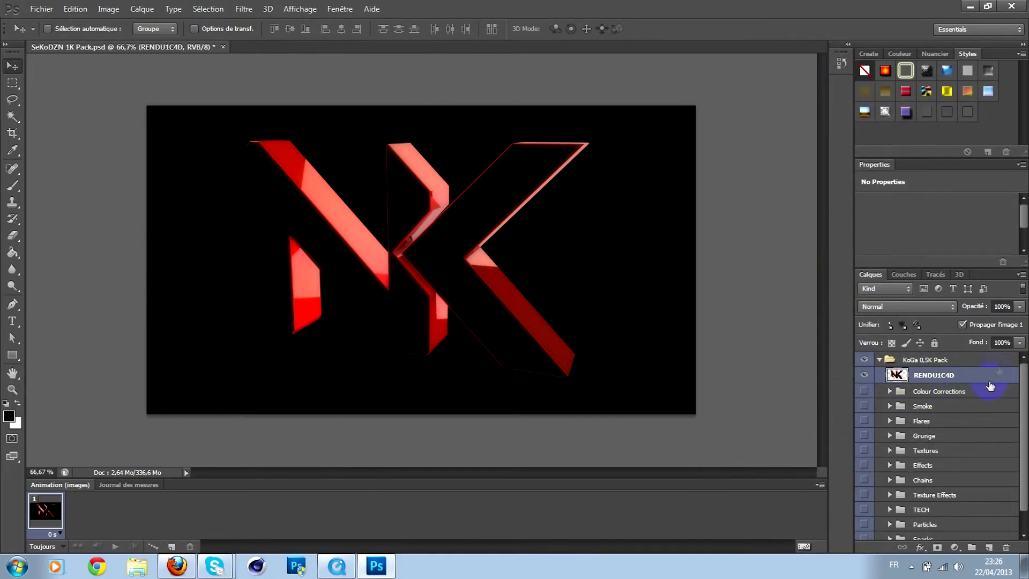
Add a black-to-white linear gradient overlay to RENDU1C4D in Incrustation blend mode with a 90° angle
{"action": "double_click", "coordinate": [961, 376]}
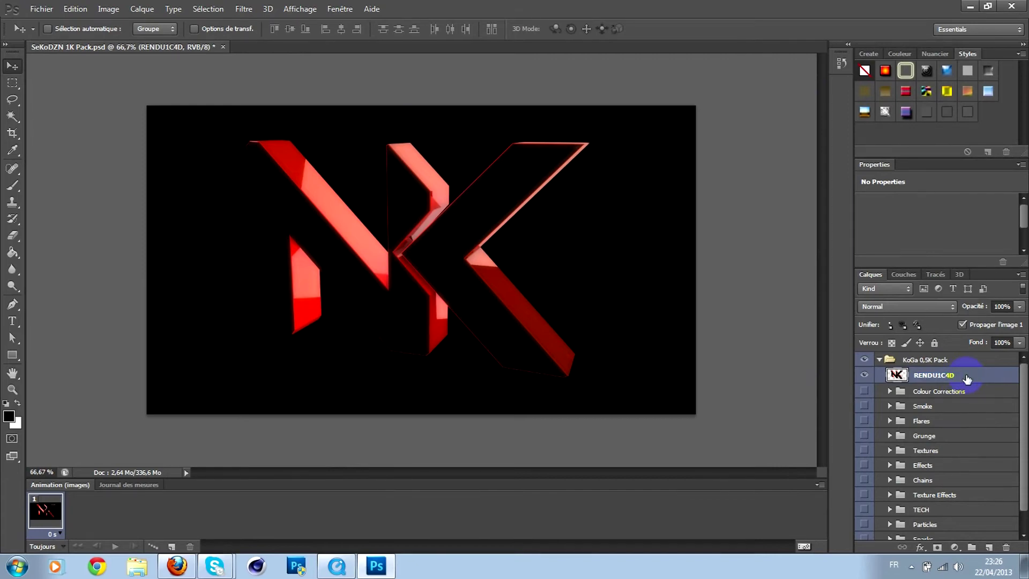
{"action": "double_click", "coordinate": [964, 379]}
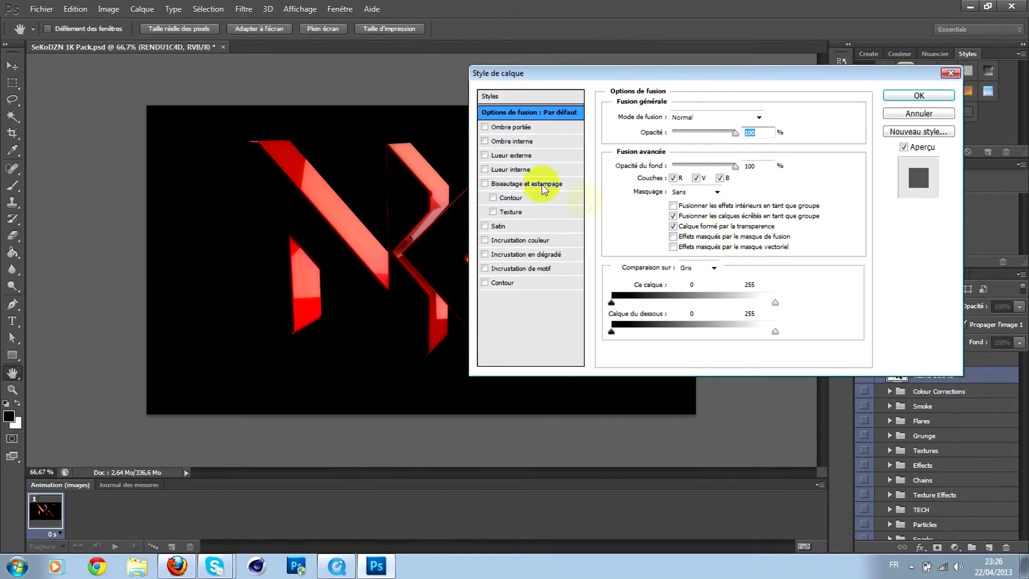
{"action": "left_click", "coordinate": [518, 128]}
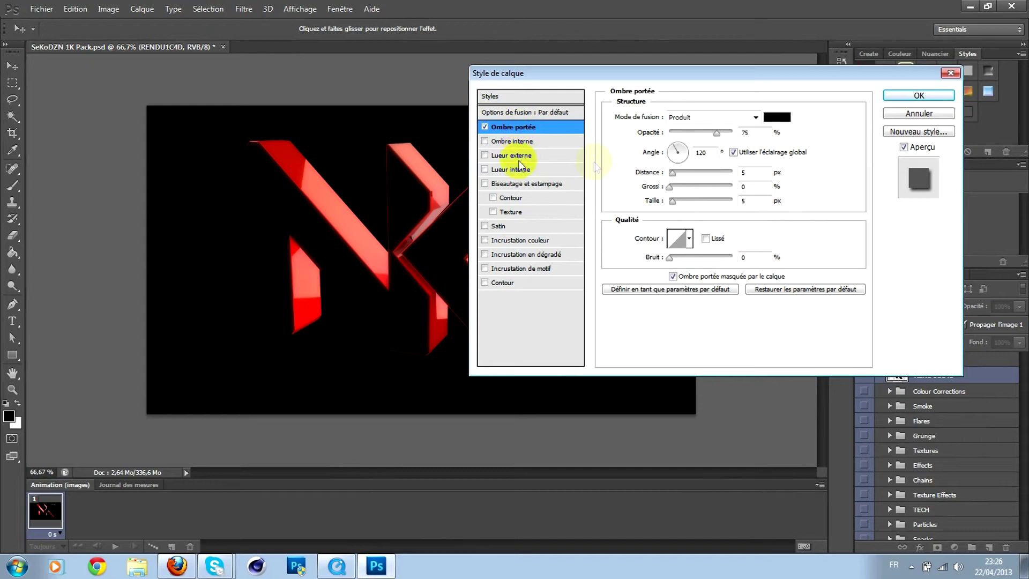
{"action": "left_click", "coordinate": [513, 256]}
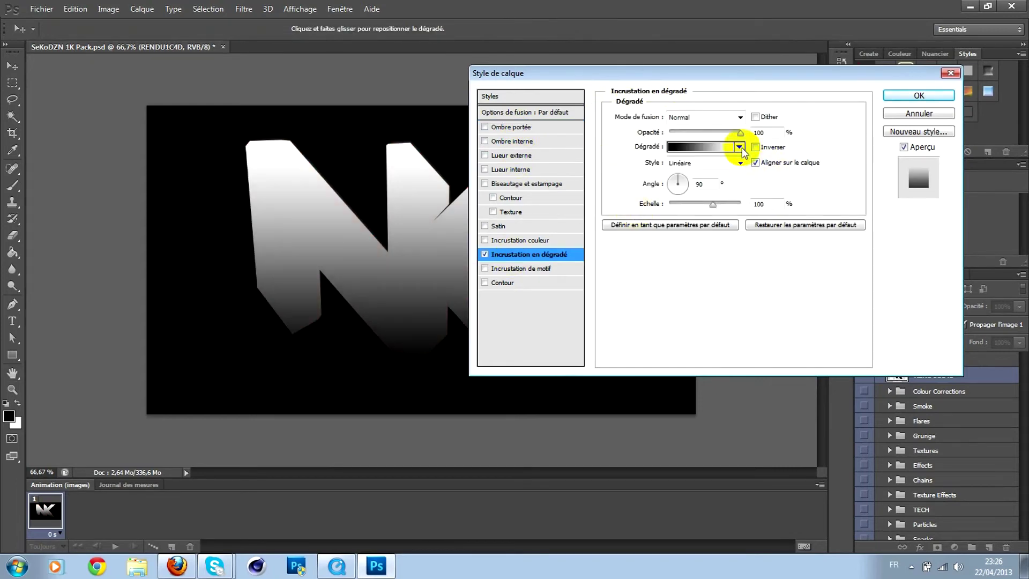
{"action": "left_click", "coordinate": [724, 118]}
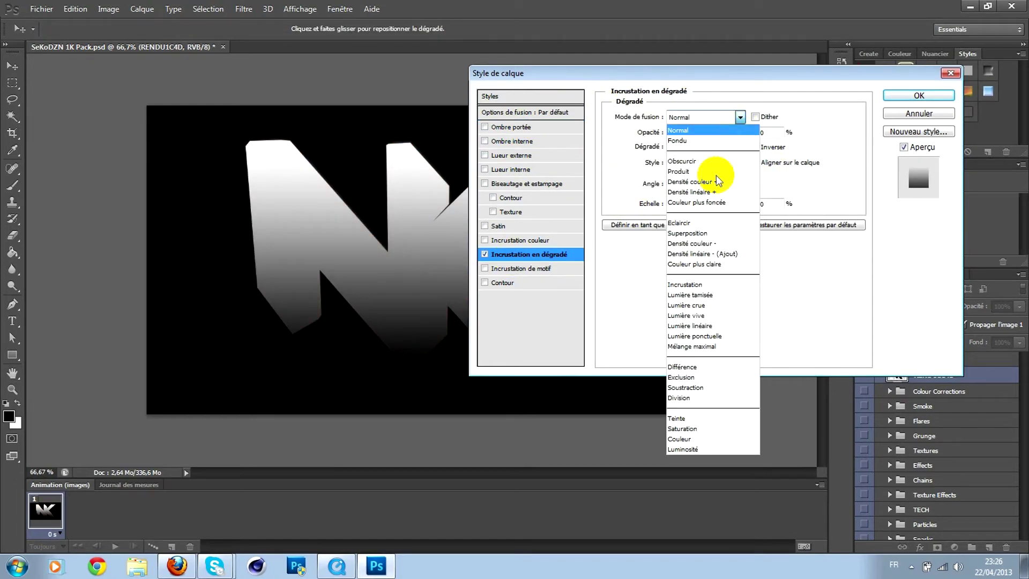
{"action": "left_click", "coordinate": [689, 285]}
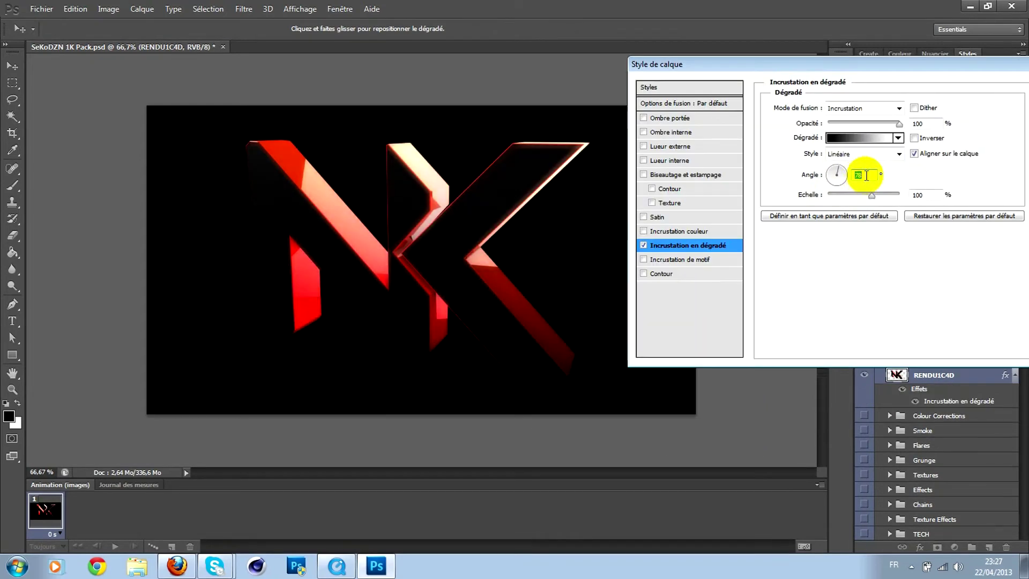
{"action": "left_click", "coordinate": [836, 169]}
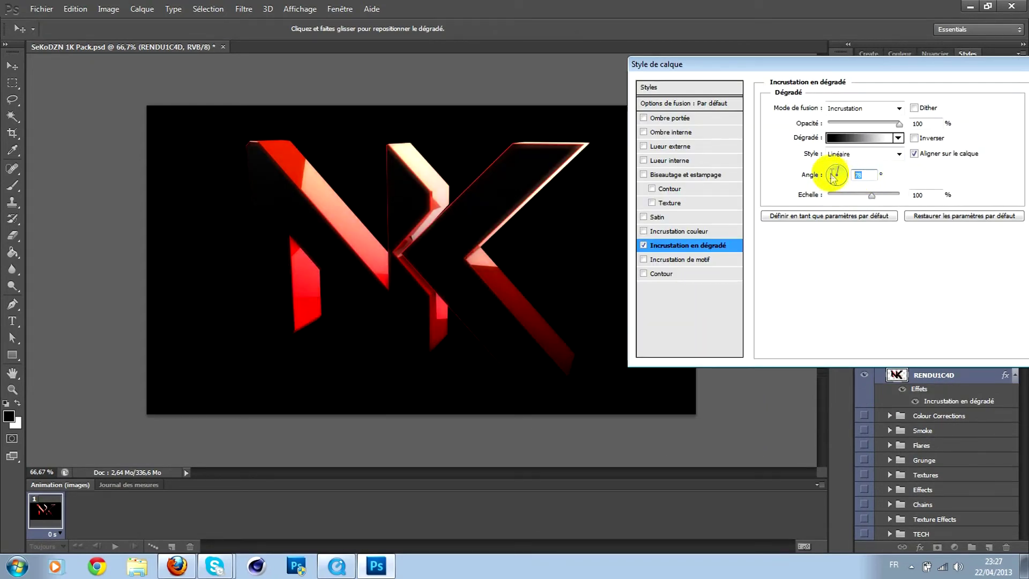
{"action": "type", "text": "90"}
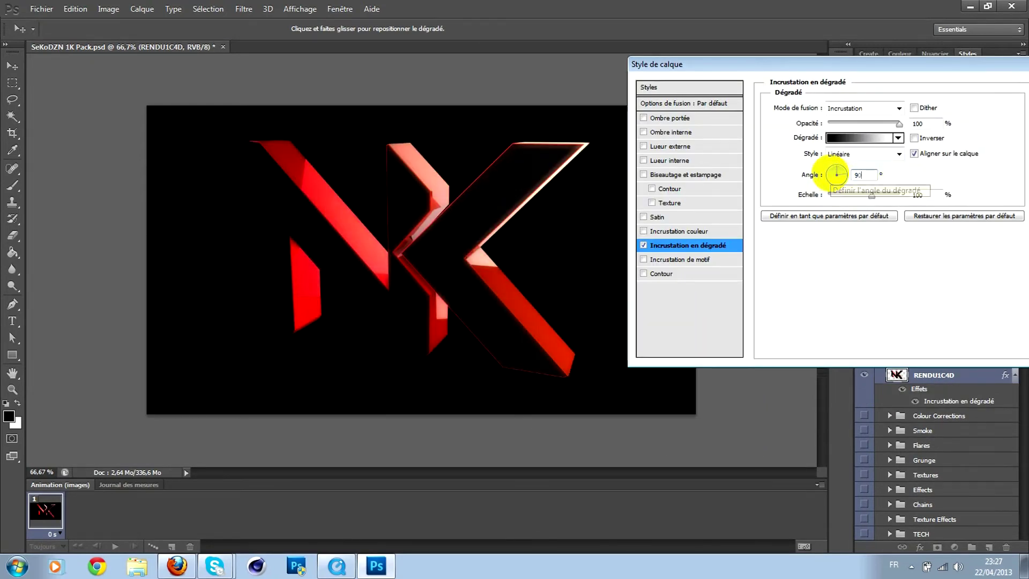
{"action": "key", "text": "Return"}
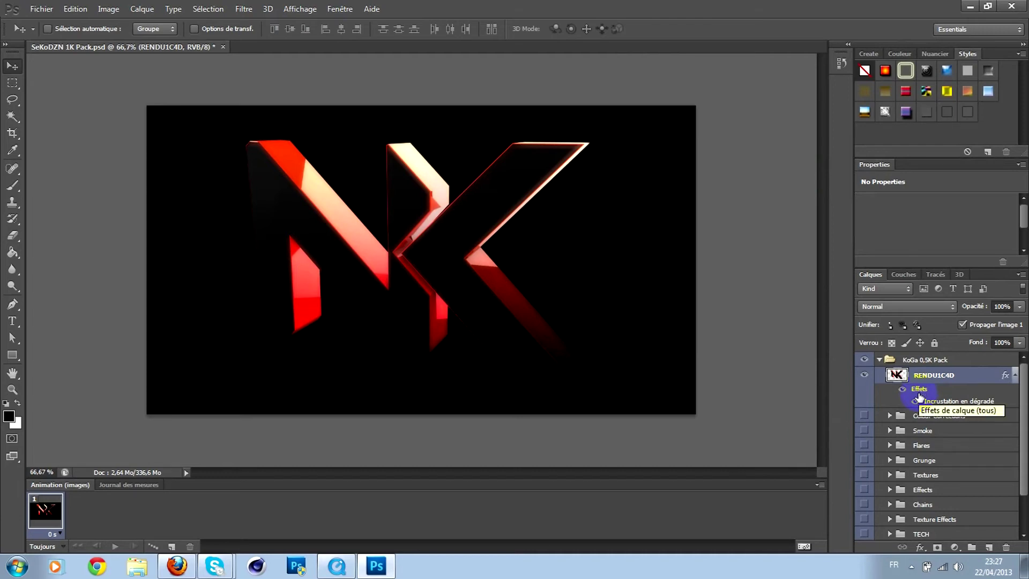
On a new layer above RENDU1C4D, paint black strokes over the N's red faces with a hard 63 px brush
{"action": "left_click", "coordinate": [989, 548]}
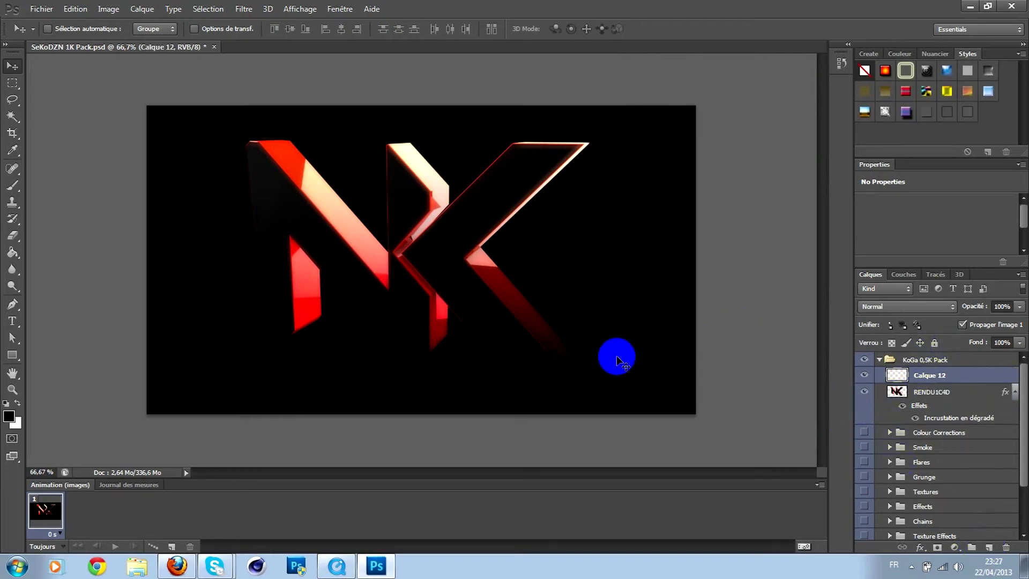
{"action": "left_click", "coordinate": [21, 186]}
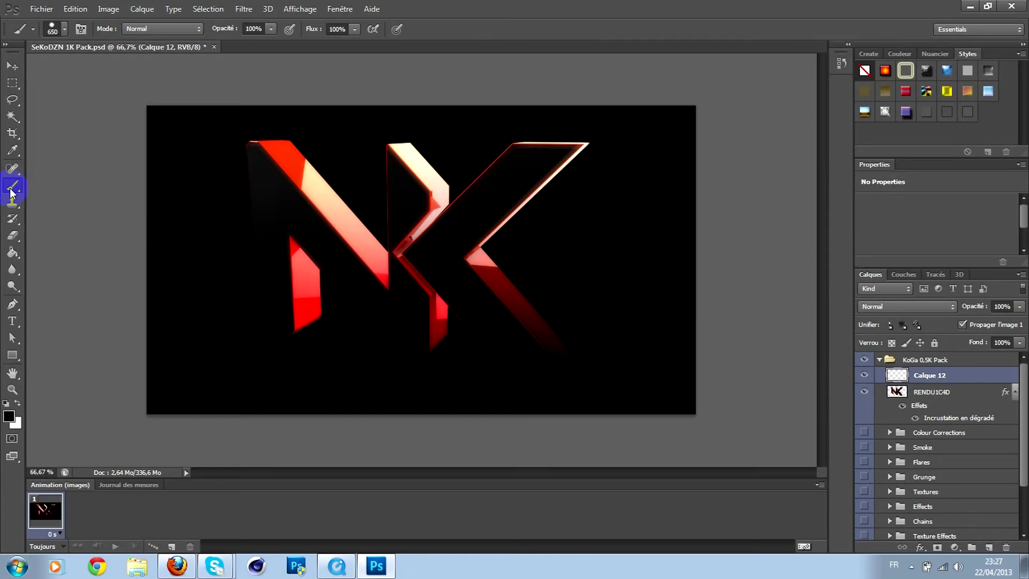
{"action": "left_click", "coordinate": [65, 28]}
{"action": "left_click_drag", "start_coordinate": [56, 72], "coordinate": [76, 69]}
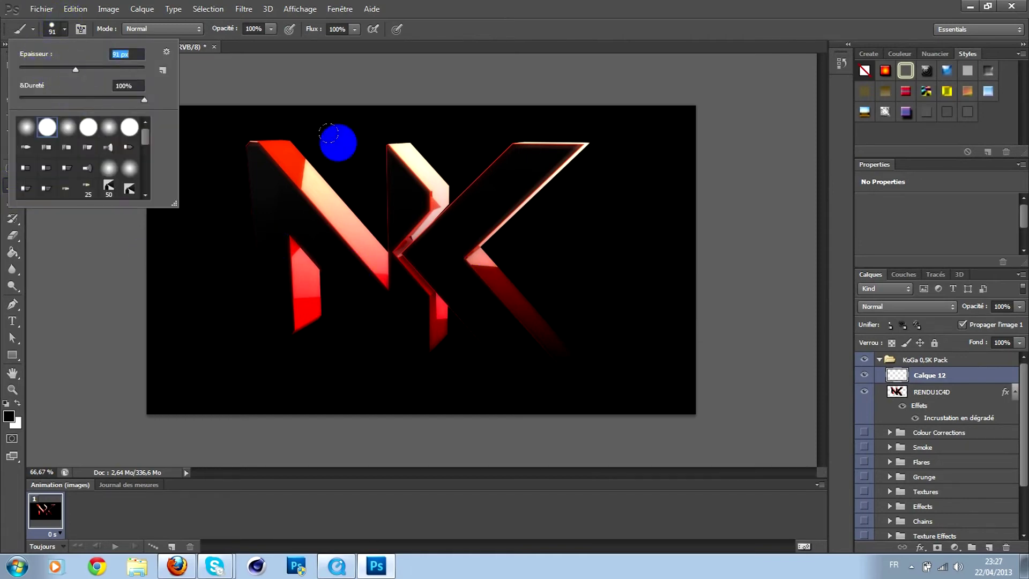
{"action": "left_click_drag", "start_coordinate": [61, 69], "coordinate": [58, 69]}
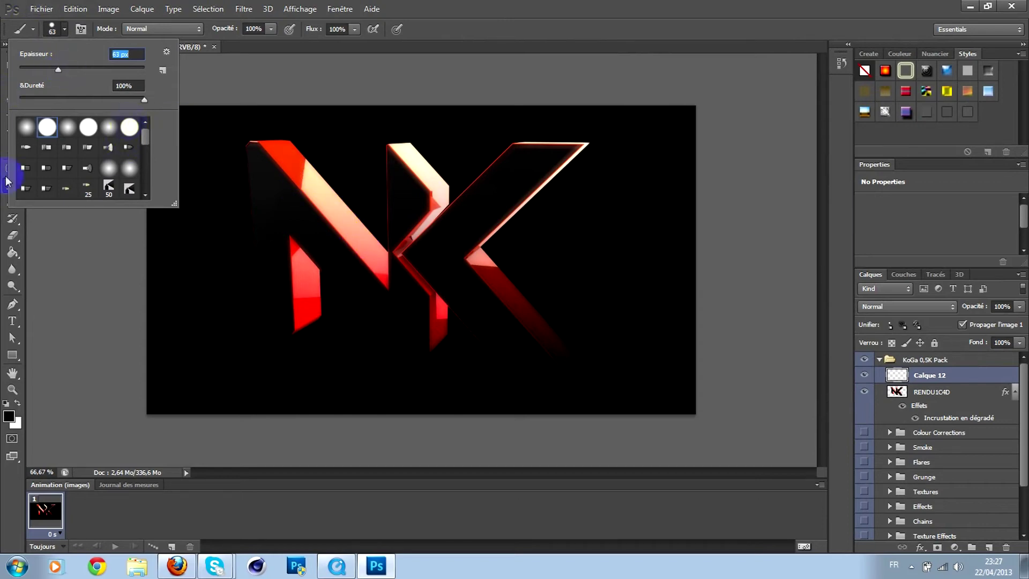
{"action": "mouse_move", "coordinate": [373, 247]}
{"action": "left_mouse_down"}
{"action": "mouse_move", "coordinate": [315, 168]}
{"action": "mouse_move", "coordinate": [279, 147]}
{"action": "left_mouse_up"}
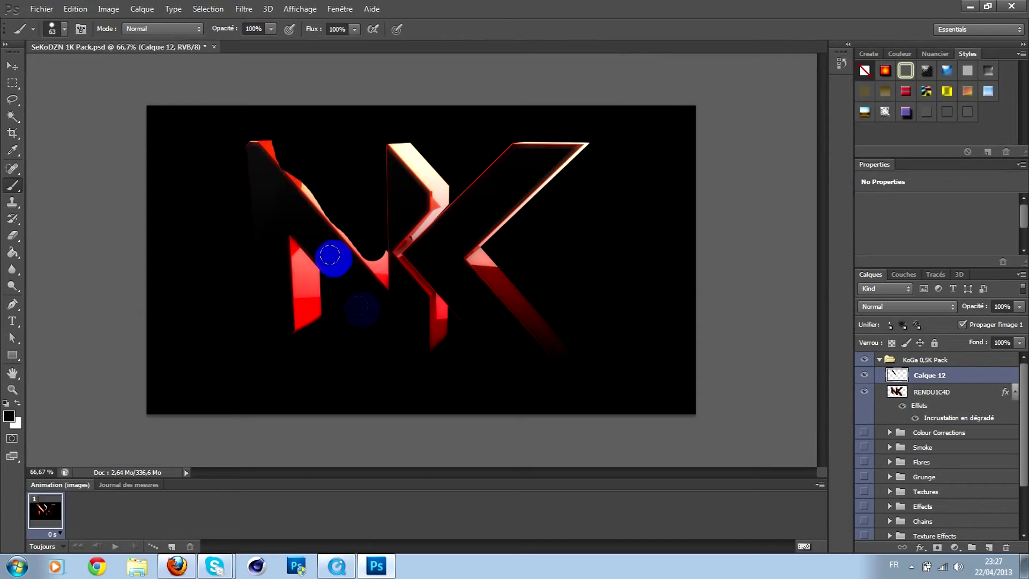
{"action": "mouse_move", "coordinate": [302, 295]}
{"action": "left_mouse_down"}
{"action": "mouse_move", "coordinate": [299, 253]}
{"action": "mouse_move", "coordinate": [420, 126]}
{"action": "mouse_move", "coordinate": [409, 142]}
{"action": "mouse_move", "coordinate": [435, 191]}
{"action": "left_mouse_up"}
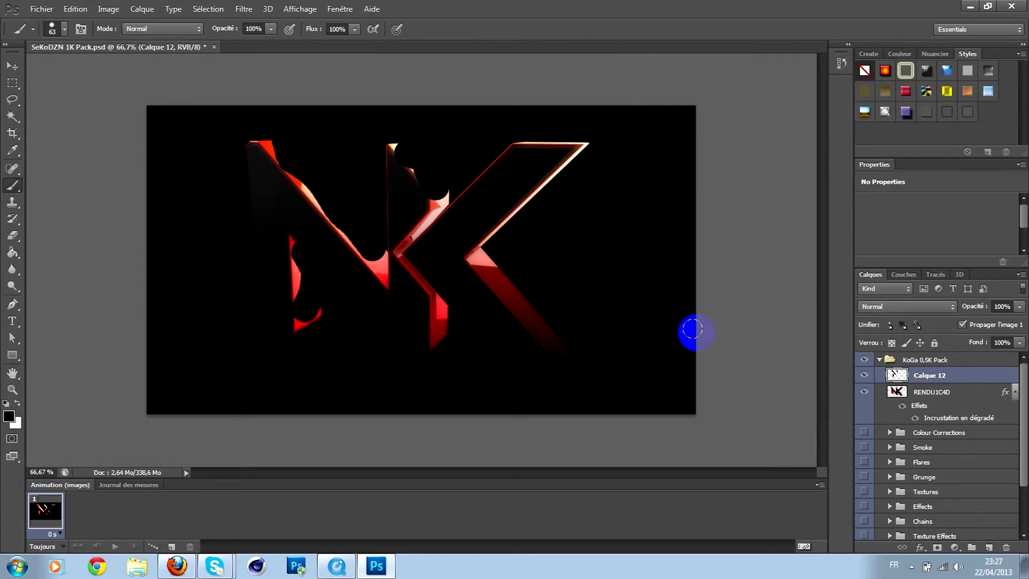
Set the painted layer to Incrustation blending at 61% opacity and toggle its visibility to compare the effect
{"action": "left_click", "coordinate": [906, 306]}
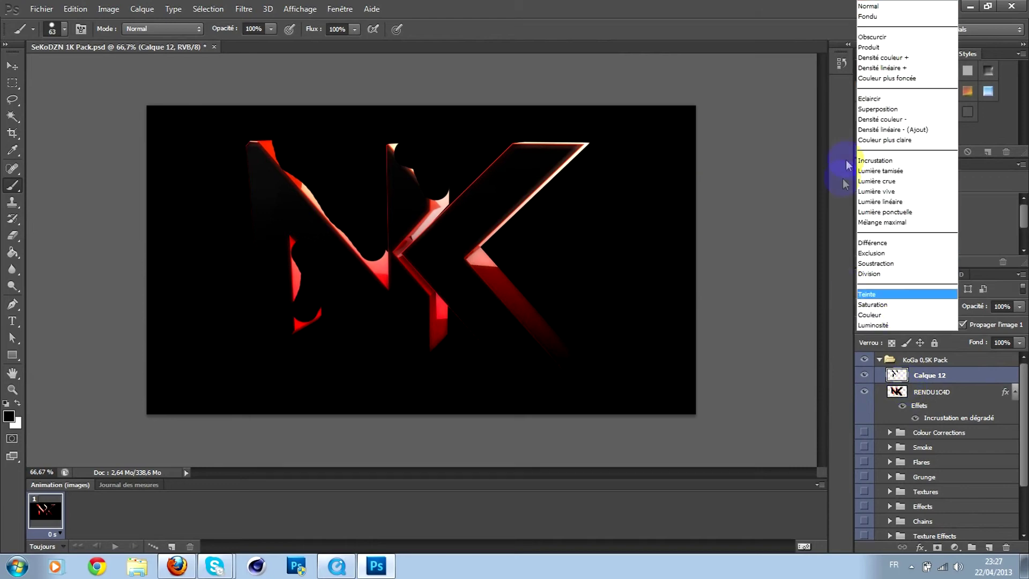
{"action": "left_click", "coordinate": [881, 166]}
{"action": "left_click", "coordinate": [1019, 307]}
{"action": "left_click_drag", "start_coordinate": [981, 326], "coordinate": [967, 330]}
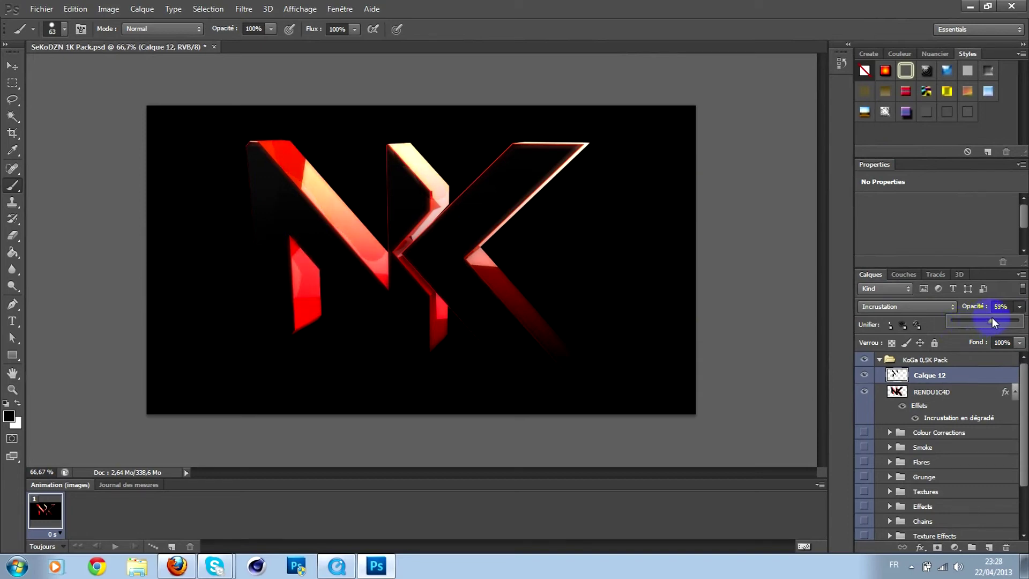
{"action": "left_click_drag", "start_coordinate": [983, 320], "coordinate": [982, 321]}
{"action": "left_click", "coordinate": [865, 375]}
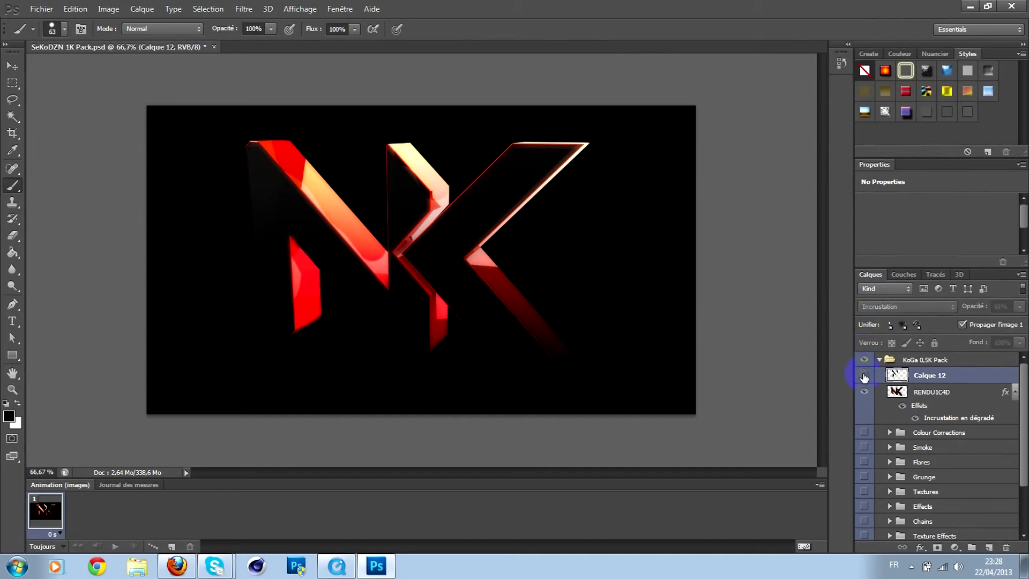
{"action": "left_click", "coordinate": [864, 376]}
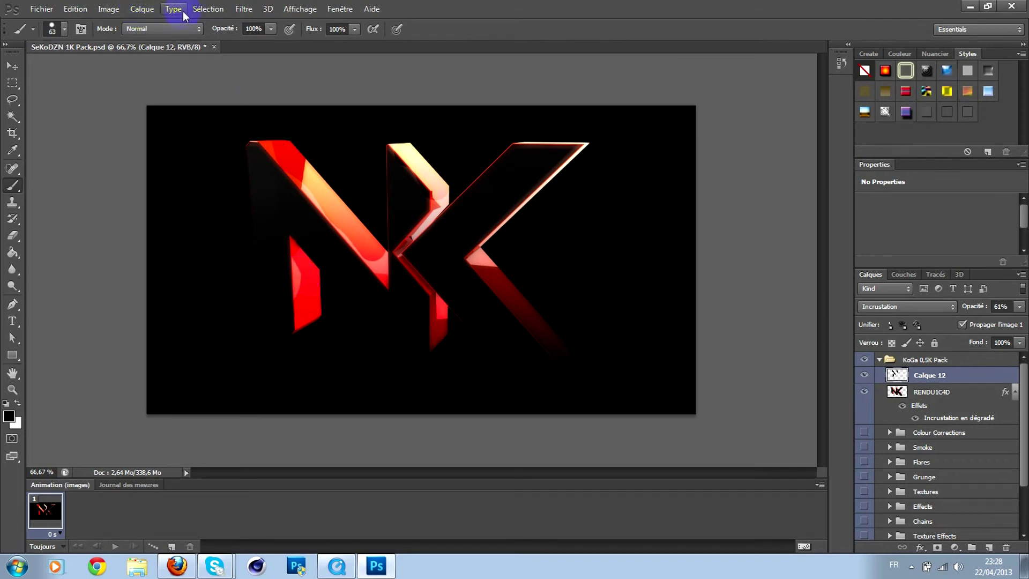
Soften the painted strokes with a Gaussian blur of 14.1 pixels radius
{"action": "left_click", "coordinate": [251, 9]}
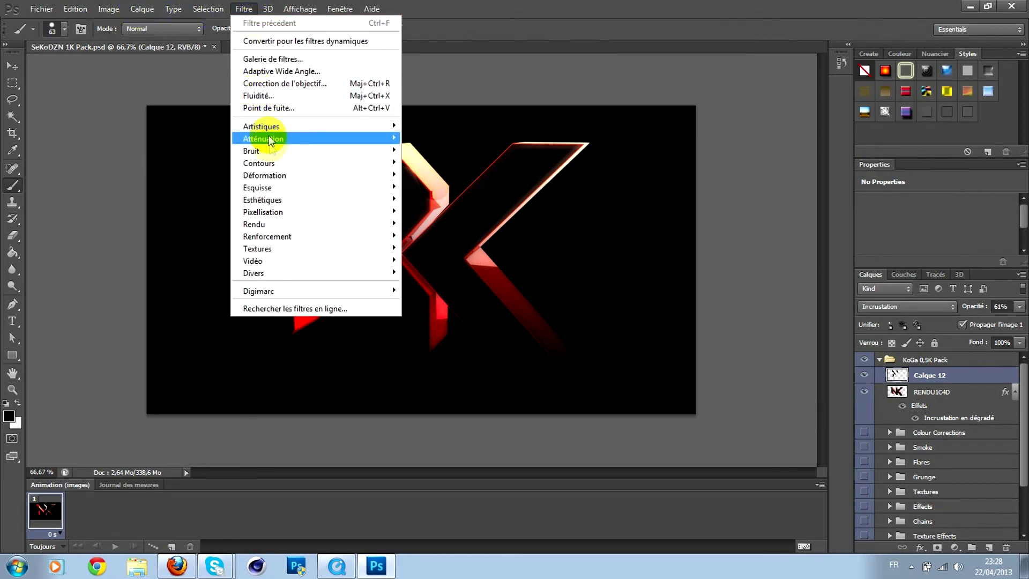
{"action": "mouse_move", "coordinate": [266, 139]}
{"action": "left_click", "coordinate": [452, 180]}
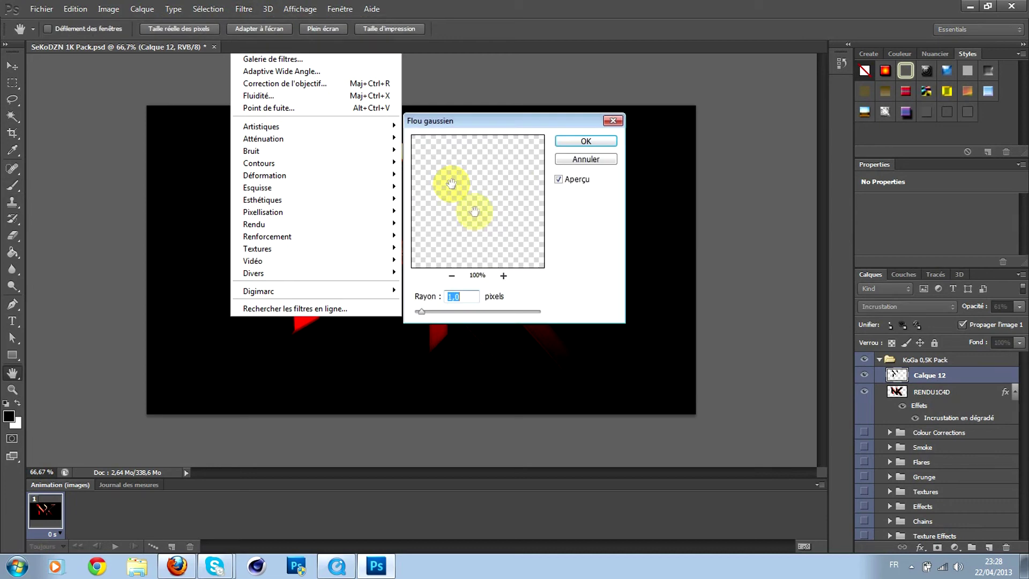
{"action": "left_click_drag", "start_coordinate": [539, 130], "coordinate": [652, 136]}
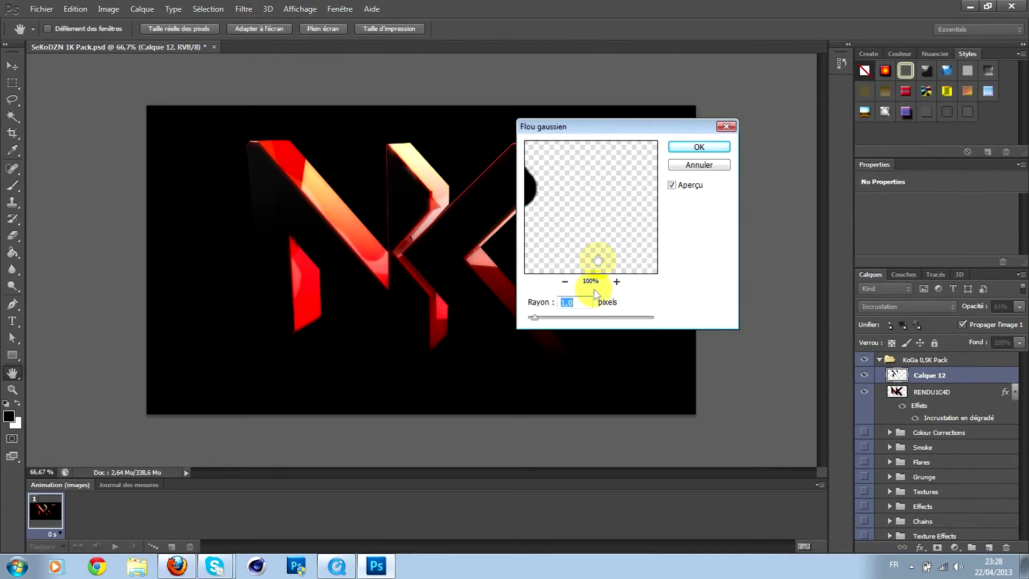
{"action": "left_click_drag", "start_coordinate": [559, 317], "coordinate": [590, 323]}
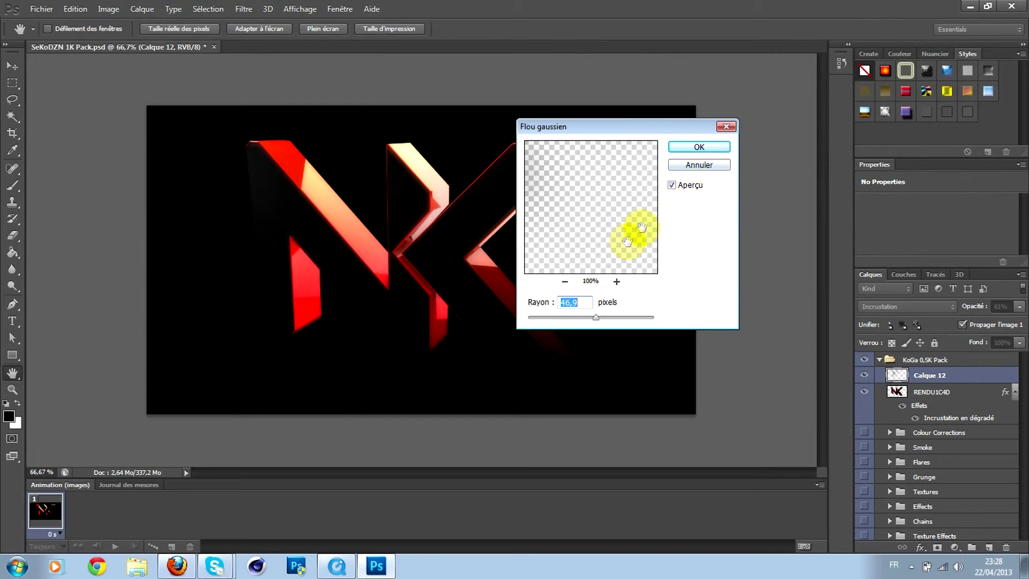
{"action": "left_click_drag", "start_coordinate": [587, 315], "coordinate": [581, 316]}
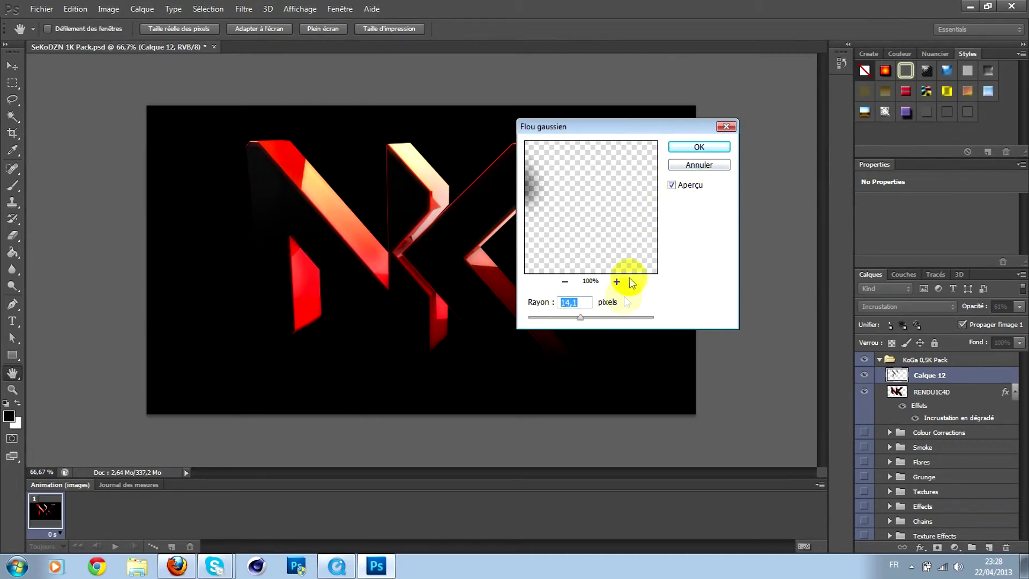
{"action": "left_click", "coordinate": [683, 147]}
Erase some of the blurred shading over the N with a 58 px eraser, and return to the 63 px Brush tool
{"action": "key", "text": "b"}
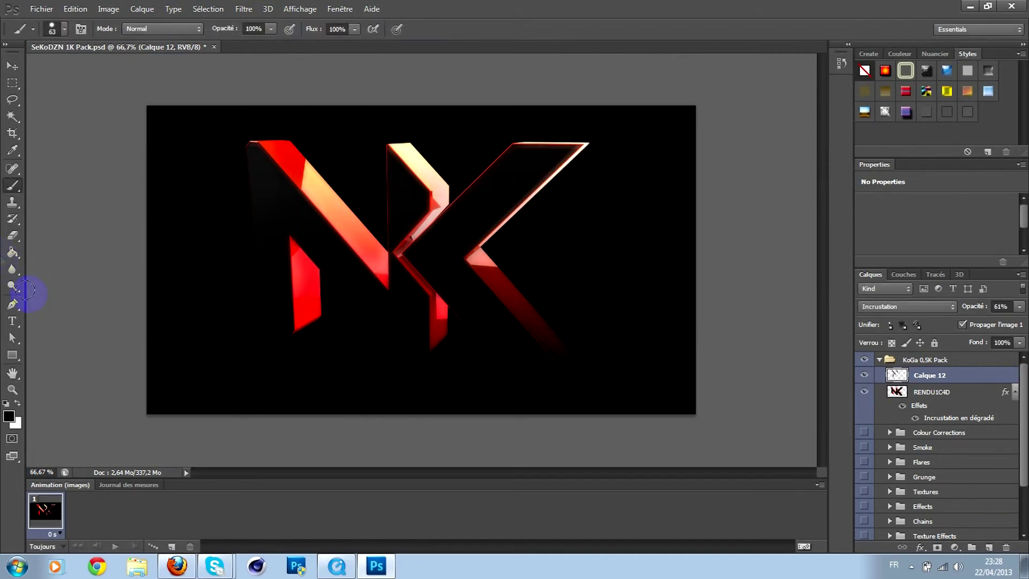
{"action": "left_click", "coordinate": [11, 238]}
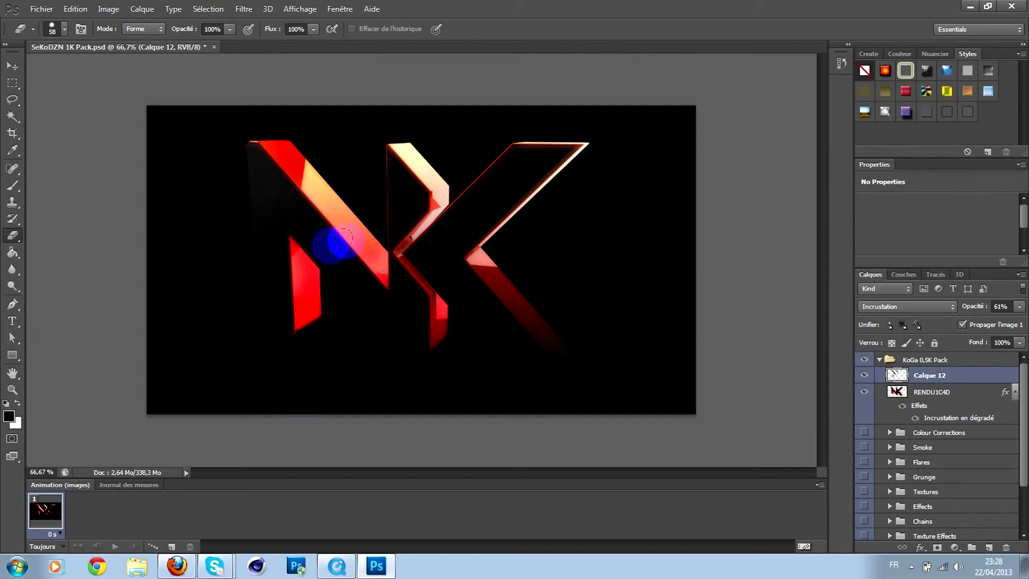
{"action": "left_click", "coordinate": [20, 184]}
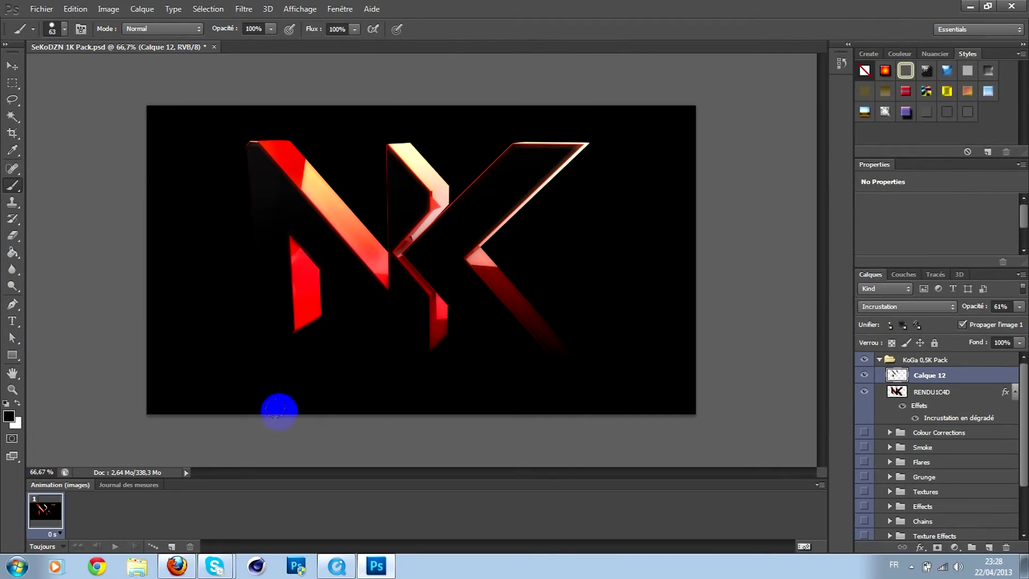
Reduce the brush size to 19 px and touch up the black shading on the N's lower red face
{"action": "left_click", "coordinate": [64, 30]}
{"action": "left_click_drag", "start_coordinate": [55, 69], "coordinate": [30, 69]}
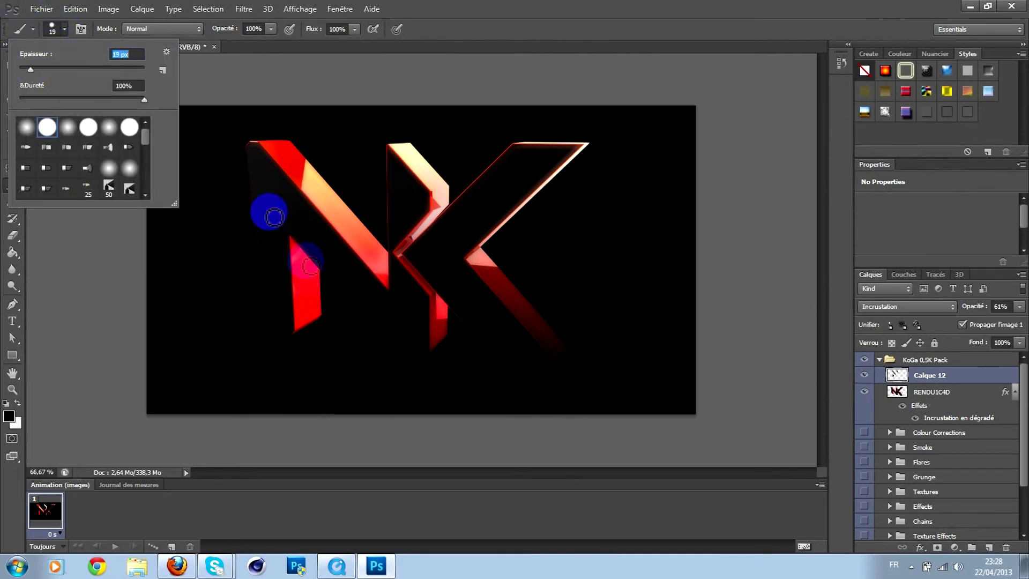
{"action": "left_click", "coordinate": [304, 300]}
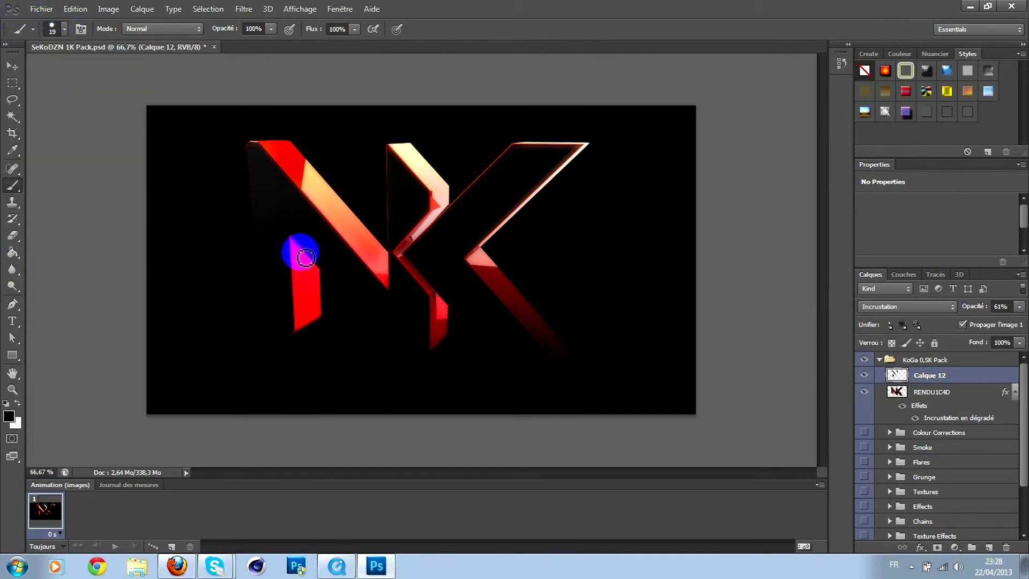
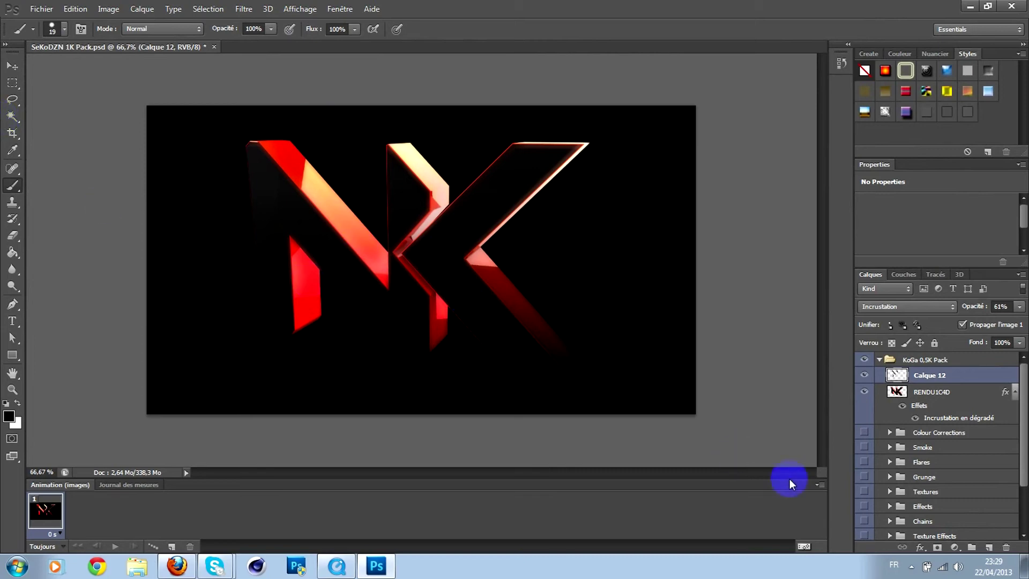
On a new layer, paint white strokes with a 46 px brush over the black faces of the N and K
{"action": "left_click", "coordinate": [989, 548]}
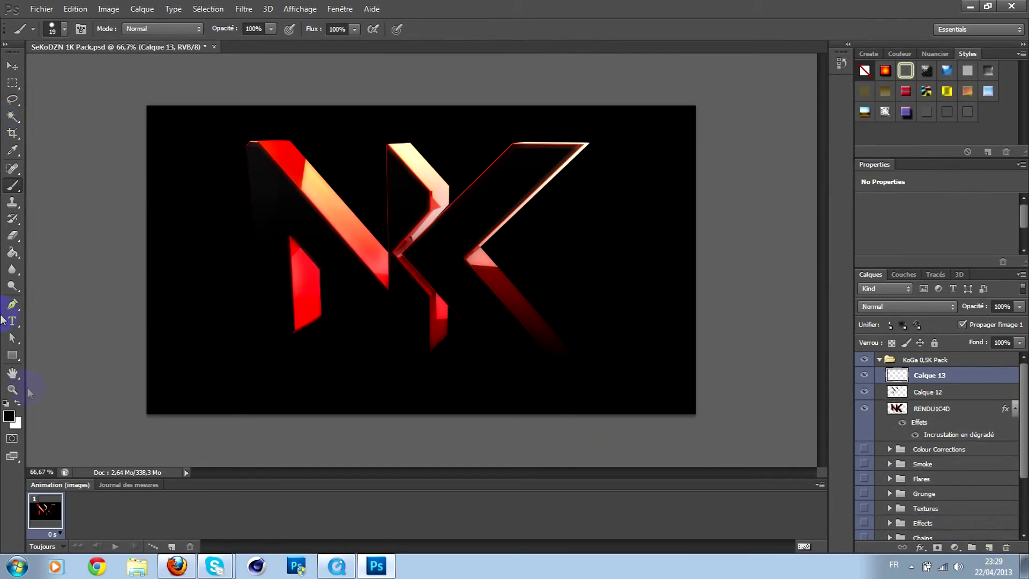
{"action": "left_click", "coordinate": [64, 29]}
{"action": "left_click_drag", "start_coordinate": [33, 70], "coordinate": [48, 69]}
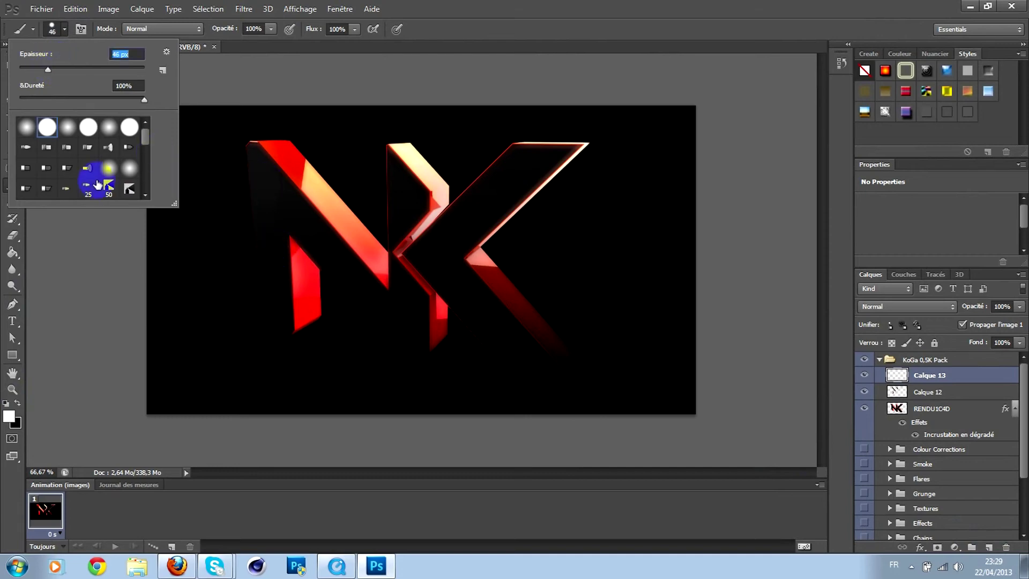
{"action": "left_click", "coordinate": [272, 285]}
{"action": "mouse_move", "coordinate": [275, 289]}
{"action": "left_mouse_down"}
{"action": "mouse_move", "coordinate": [260, 229]}
{"action": "mouse_move", "coordinate": [269, 203]}
{"action": "mouse_move", "coordinate": [415, 319]}
{"action": "mouse_move", "coordinate": [405, 290]}
{"action": "left_mouse_up"}
{"action": "left_click_drag", "start_coordinate": [401, 222], "coordinate": [403, 185]}
{"action": "mouse_move", "coordinate": [536, 160]}
{"action": "left_mouse_down"}
{"action": "mouse_move", "coordinate": [519, 160]}
{"action": "mouse_move", "coordinate": [441, 271]}
{"action": "mouse_move", "coordinate": [518, 354]}
{"action": "left_mouse_up"}
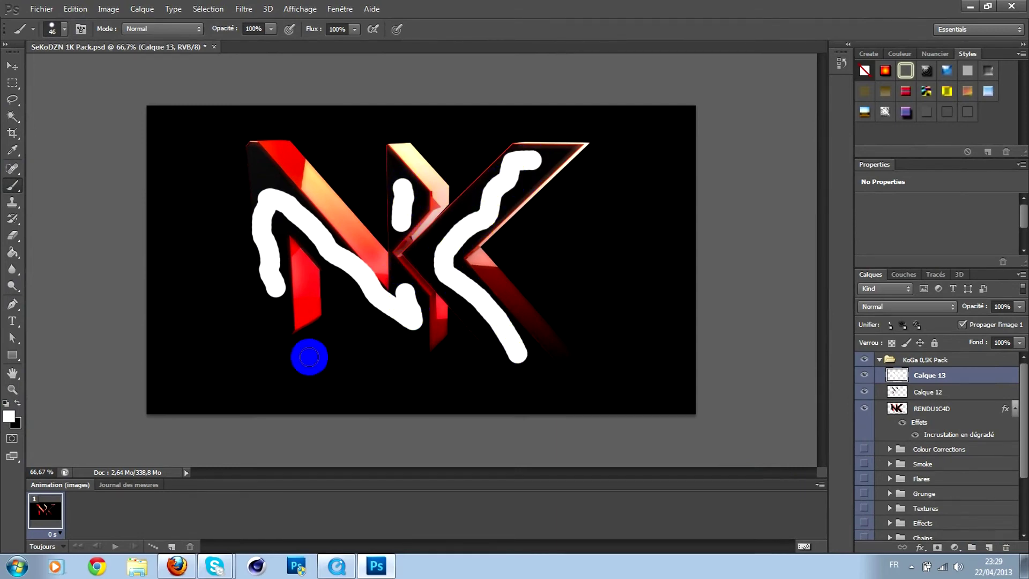
Set the white-stroke layer to Incrustation blending at 24% opacity
{"action": "left_click", "coordinate": [933, 307]}
{"action": "left_click", "coordinate": [897, 168]}
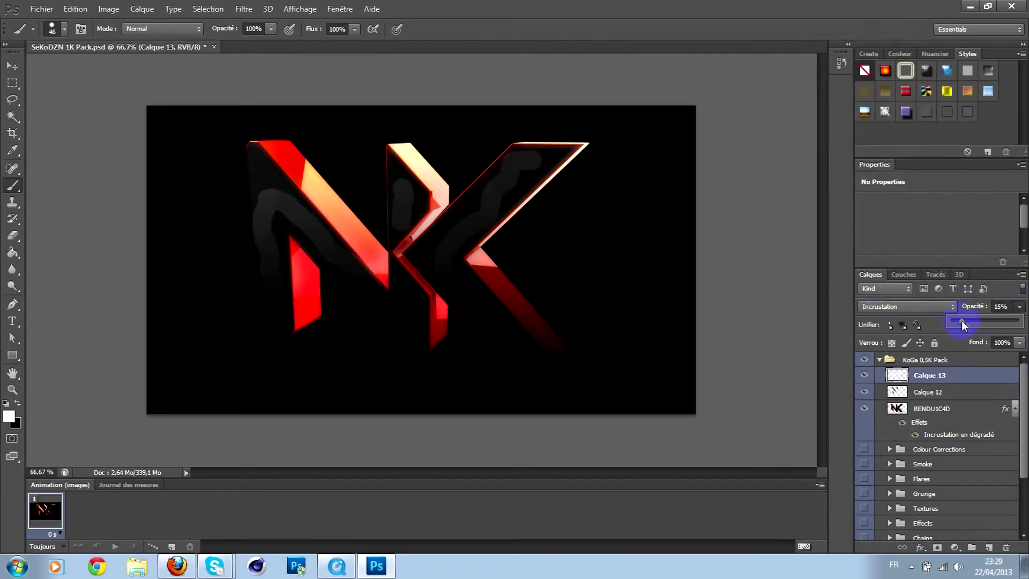
{"action": "left_click_drag", "start_coordinate": [963, 325], "coordinate": [968, 325]}
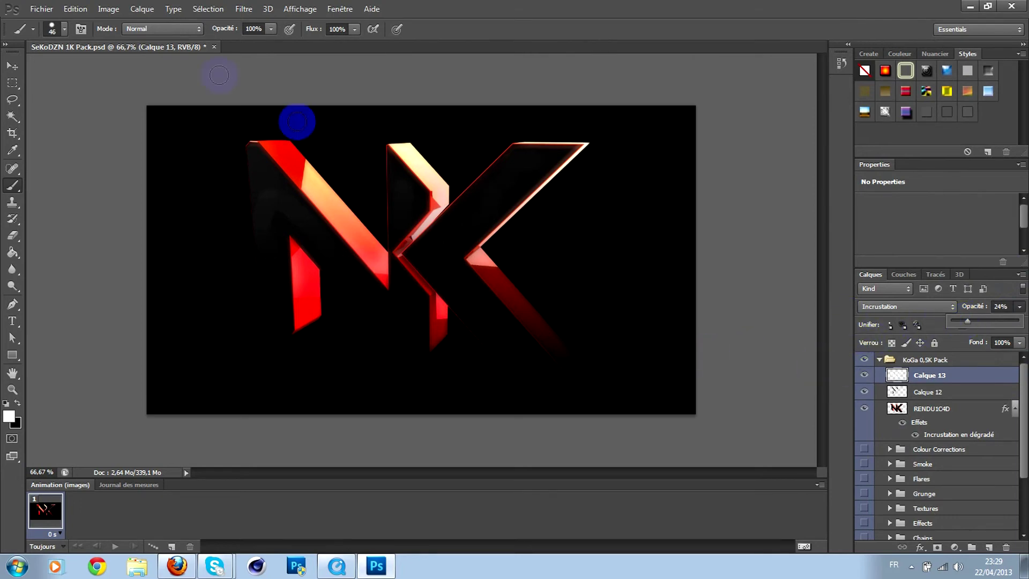
Soften the white strokes with a Gaussian blur of 14.1 pixels radius and toggle the layer's visibility to compare
{"action": "left_click", "coordinate": [244, 8]}
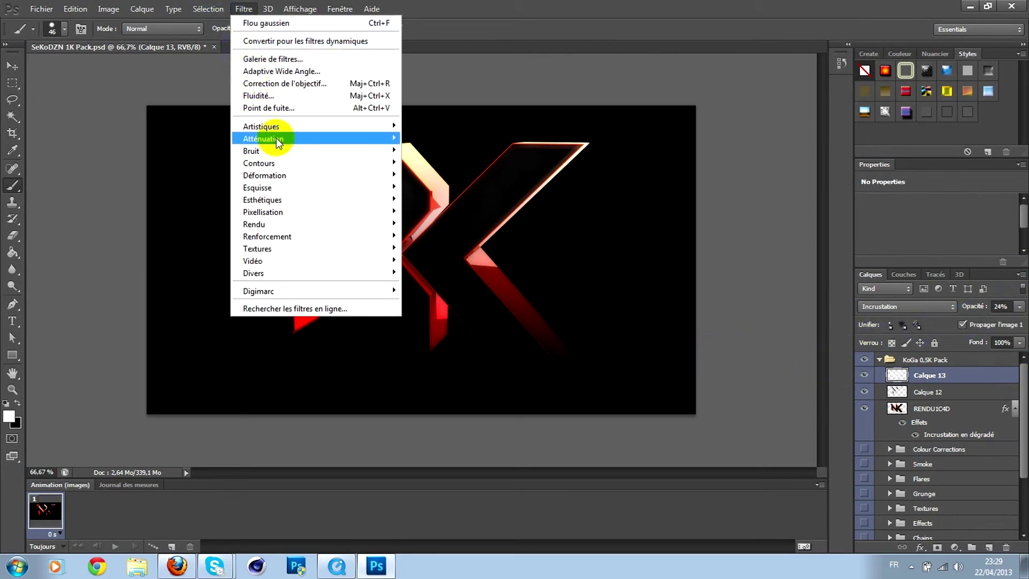
{"action": "mouse_move", "coordinate": [279, 140]}
{"action": "left_click", "coordinate": [432, 176]}
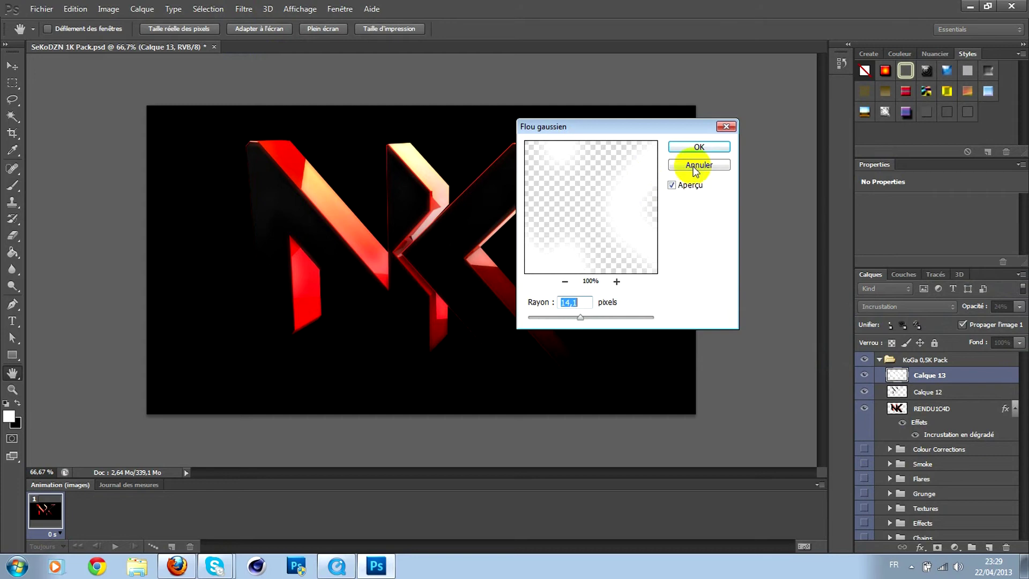
{"action": "left_click", "coordinate": [699, 147]}
{"action": "key", "text": "b"}
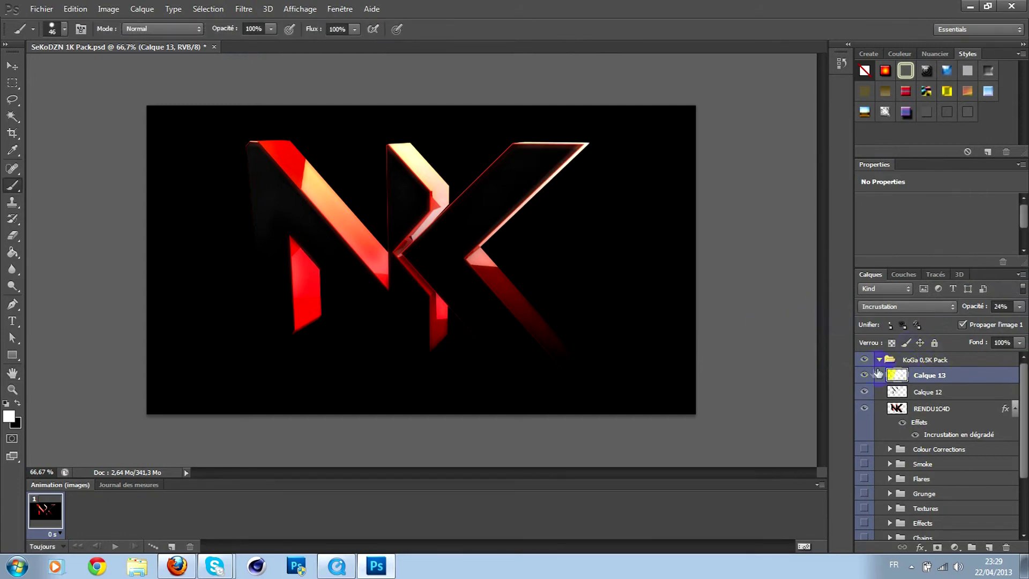
{"action": "left_click", "coordinate": [864, 375]}
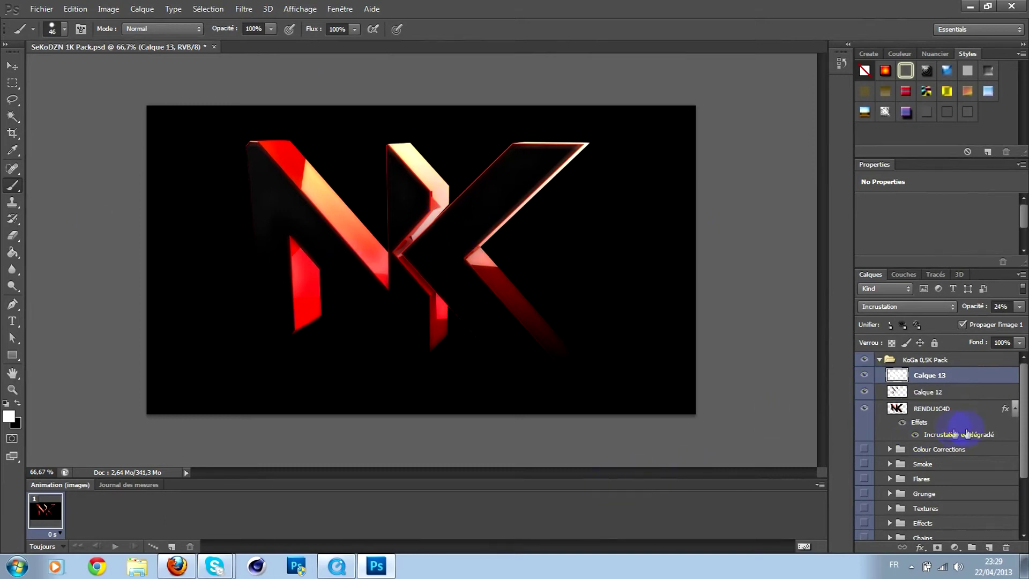
Merge Calque 13, Calque 12 and RENDU1C4D into one layer and place it directly above the Background group
{"action": "left_click_drag", "start_coordinate": [1025, 435], "coordinate": [1024, 394]}
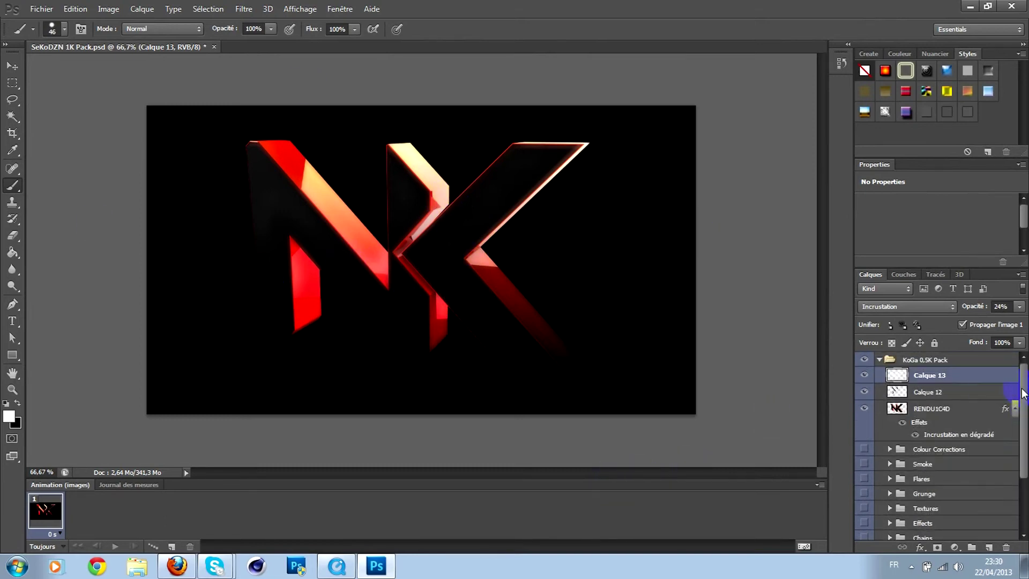
{"action": "left_click", "coordinate": [977, 392], "text": "shift"}
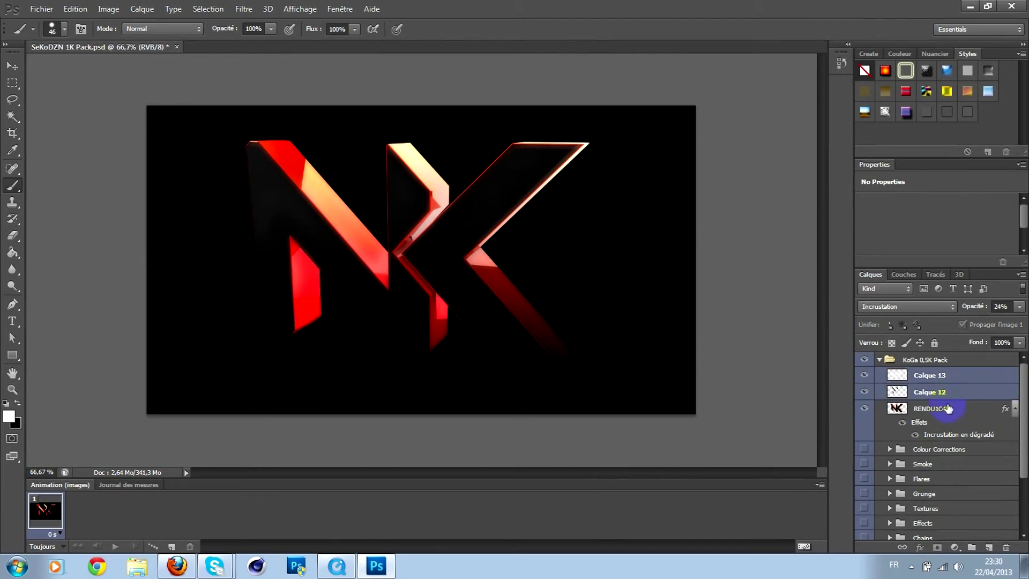
{"action": "left_click", "coordinate": [947, 409]}
{"action": "left_click", "coordinate": [937, 393], "text": "shift"}
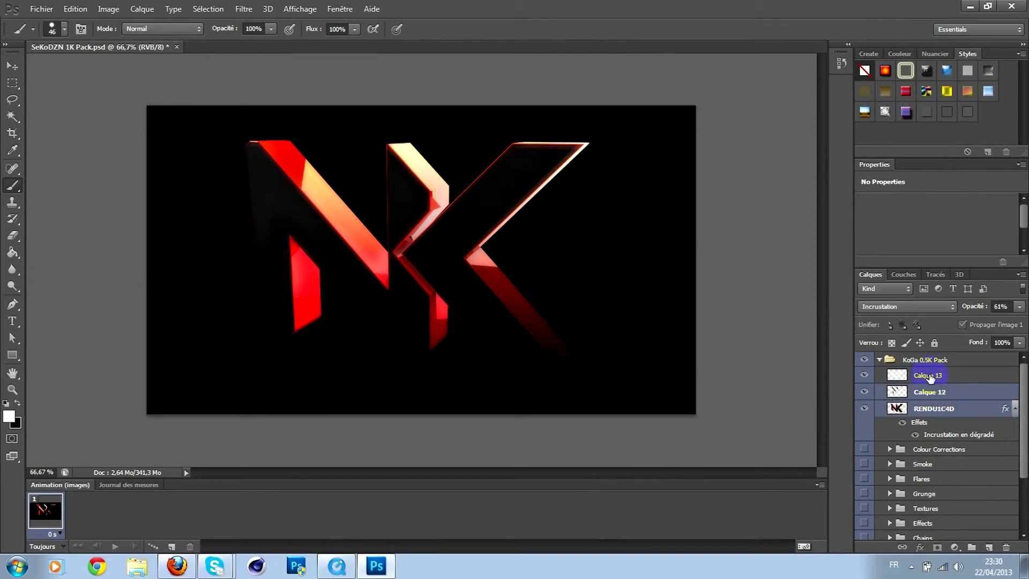
{"action": "left_click", "coordinate": [933, 375], "text": "shift"}
{"action": "right_click", "coordinate": [933, 375]}
{"action": "left_click", "coordinate": [799, 401]}
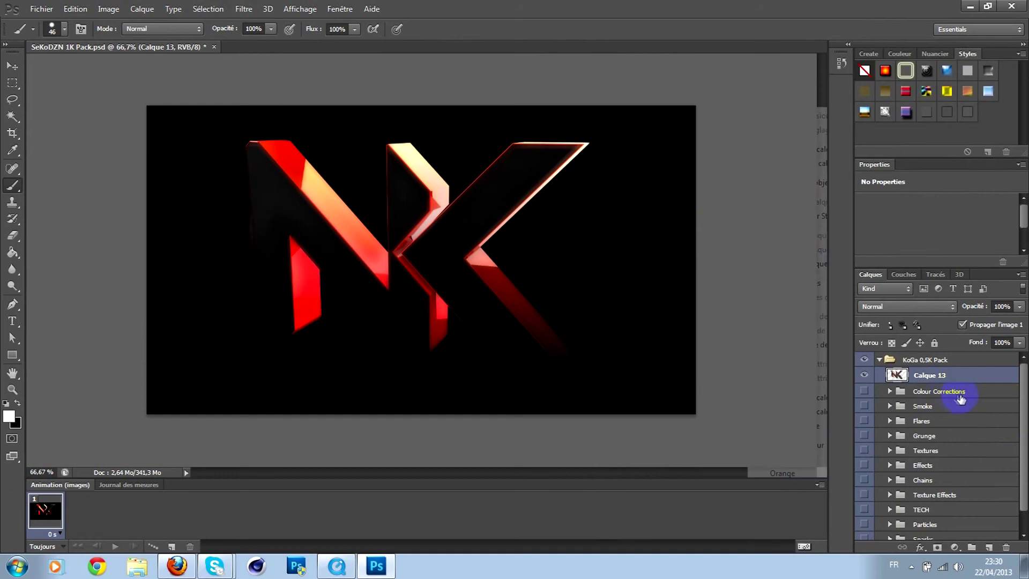
{"action": "left_click_drag", "start_coordinate": [931, 379], "coordinate": [950, 525]}
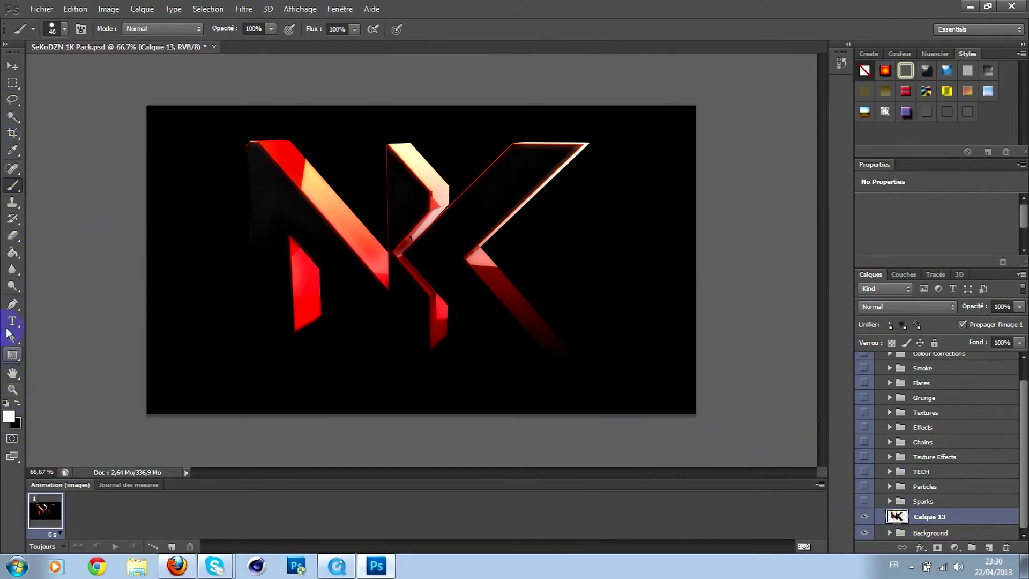
Draw a four-point closed path along the N's outer left edge and turn it into a selection with a 0-pixel radius
{"action": "left_click", "coordinate": [12, 304]}
{"action": "left_click", "coordinate": [256, 289]}
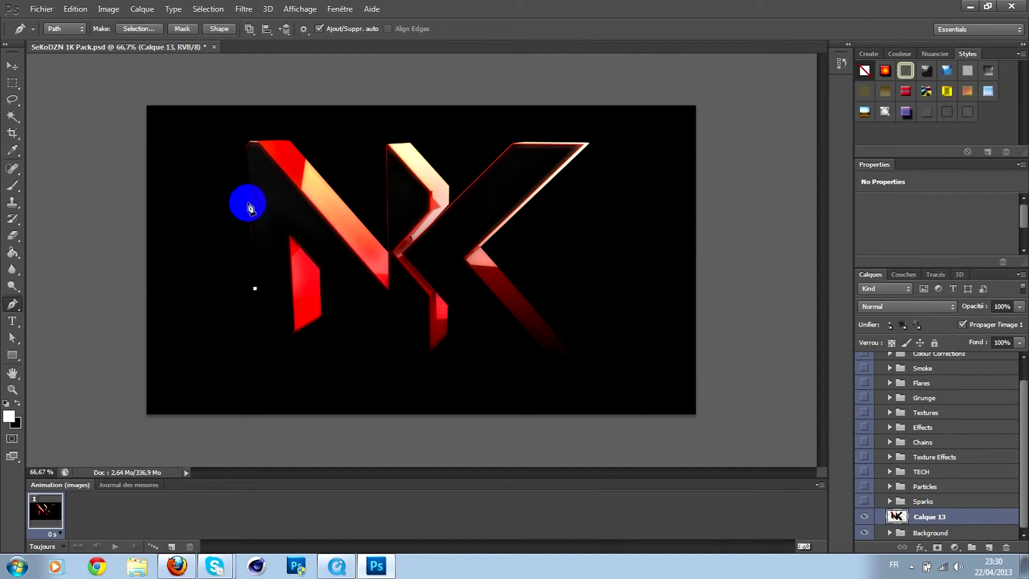
{"action": "left_click", "coordinate": [250, 202]}
{"action": "left_click", "coordinate": [227, 201]}
{"action": "left_click", "coordinate": [235, 265]}
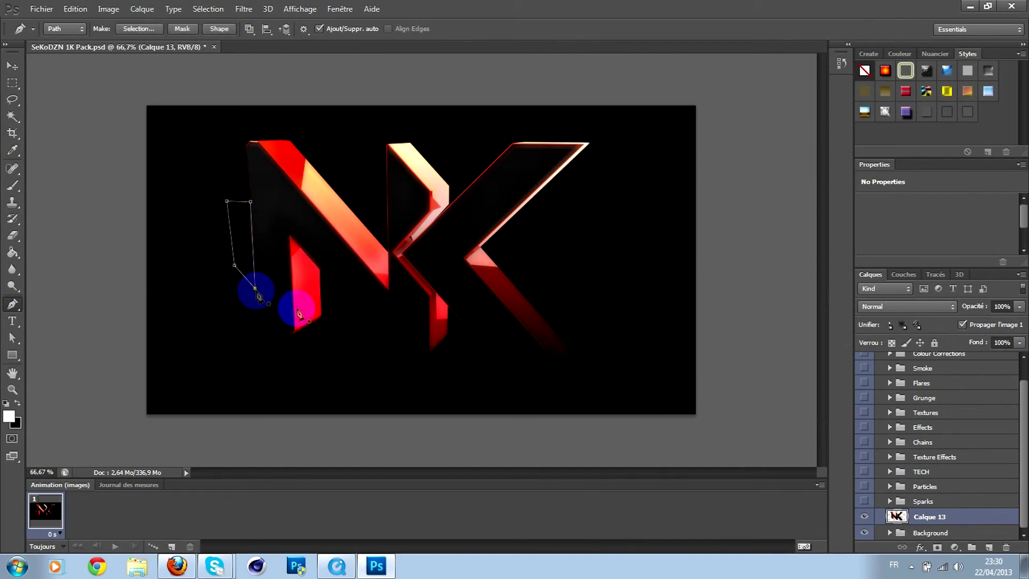
{"action": "left_click", "coordinate": [937, 274]}
{"action": "right_click", "coordinate": [926, 288]}
{"action": "left_click", "coordinate": [912, 327]}
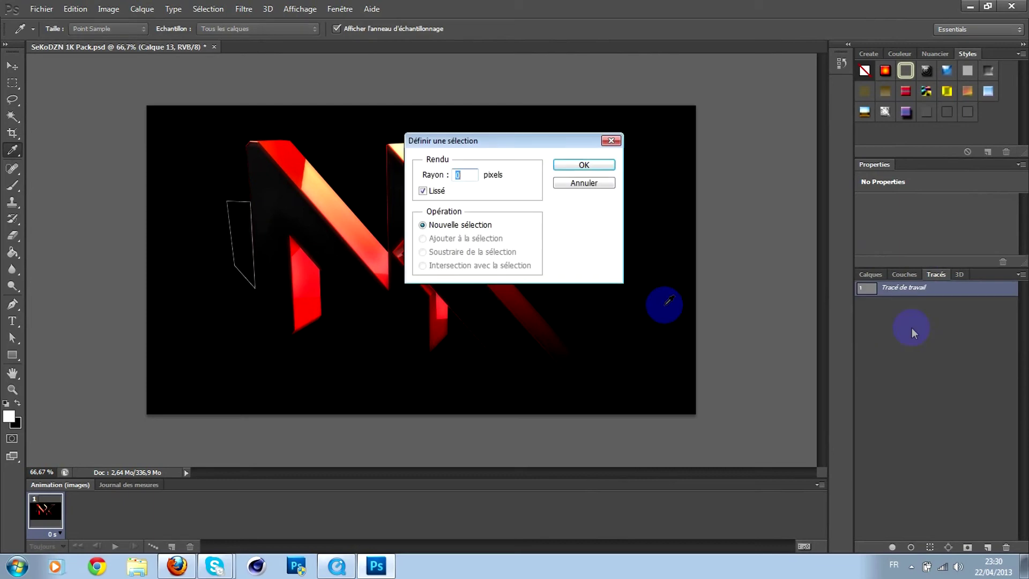
{"action": "left_click", "coordinate": [584, 164]}
{"action": "left_click", "coordinate": [871, 274]}
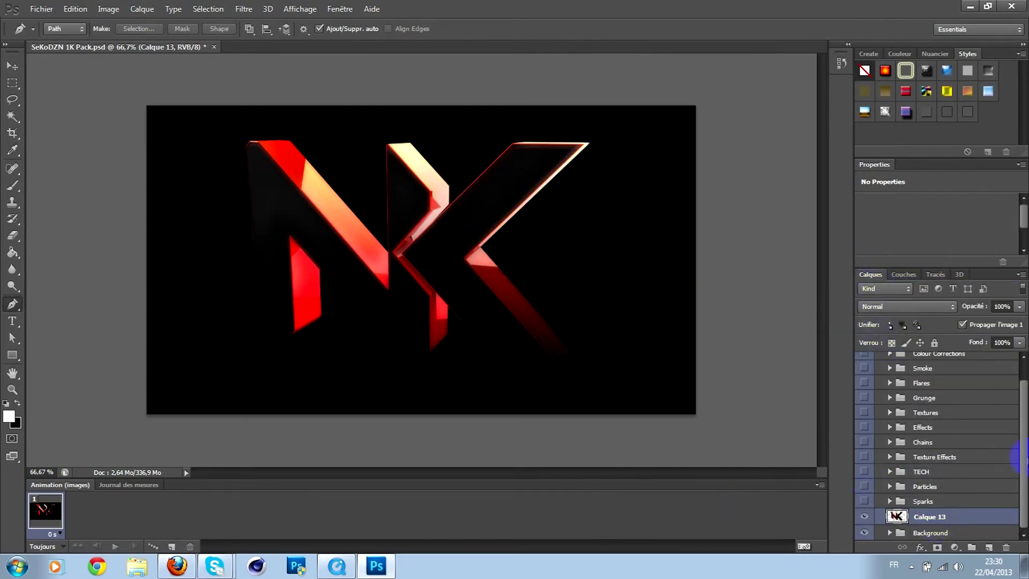
Show the Colour Corrections group and preview several of its corrections on the logo by toggling their visibility
{"action": "scroll", "coordinate": [1013, 453], "scroll_direction": "up", "scroll_amount": 2}
{"action": "left_click", "coordinate": [891, 375]}
{"action": "left_click", "coordinate": [864, 374]}
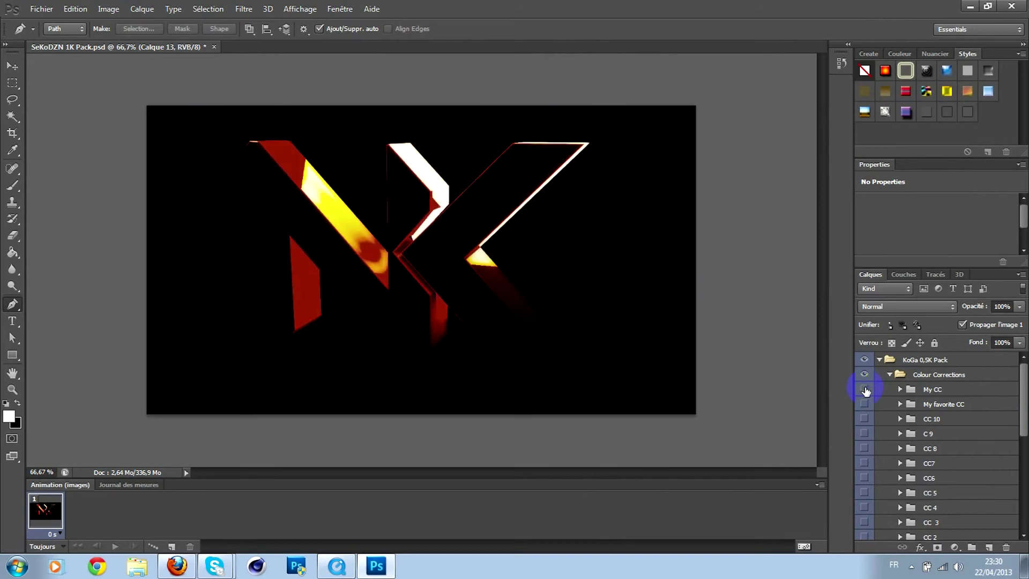
{"action": "left_click", "coordinate": [865, 405]}
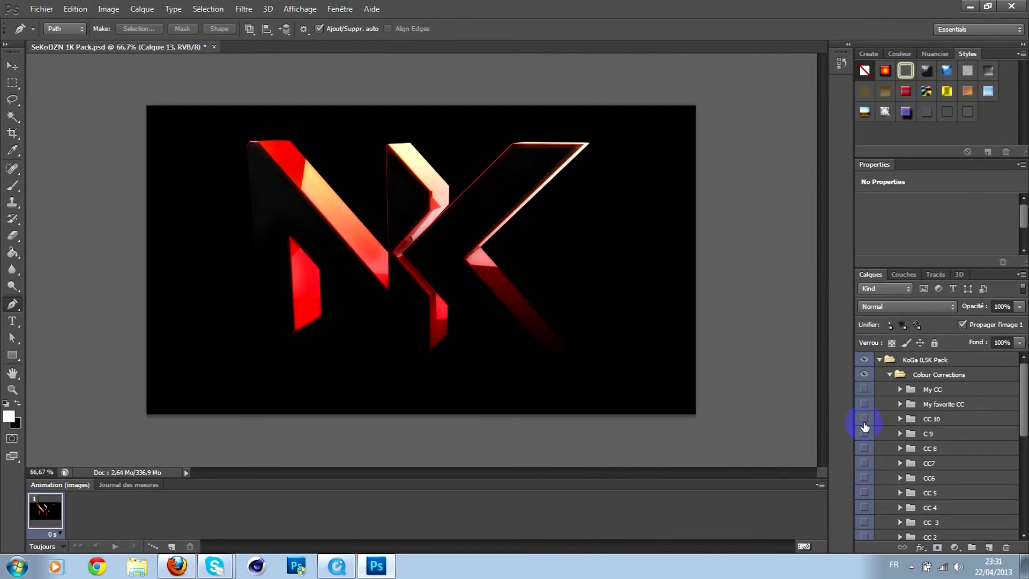
{"action": "left_click", "coordinate": [866, 451]}
{"action": "left_click", "coordinate": [866, 450]}
{"action": "left_click_drag", "start_coordinate": [1023, 420], "coordinate": [1022, 448]}
{"action": "left_click", "coordinate": [865, 463]}
{"action": "left_click", "coordinate": [867, 466]}
{"action": "left_click", "coordinate": [864, 479]}
{"action": "left_click", "coordinate": [866, 479]}
{"action": "mouse_move", "coordinate": [1023, 430]}
{"action": "left_mouse_down"}
{"action": "mouse_move", "coordinate": [1022, 398]}
{"action": "mouse_move", "coordinate": [1023, 431]}
{"action": "left_mouse_up"}
{"action": "left_click", "coordinate": [890, 375]}
Show the KoGa - Smoke 1 layer, move the NK logo slightly up and to the right, and save the document
{"action": "left_click", "coordinate": [890, 379]}
{"action": "left_click", "coordinate": [864, 393]}
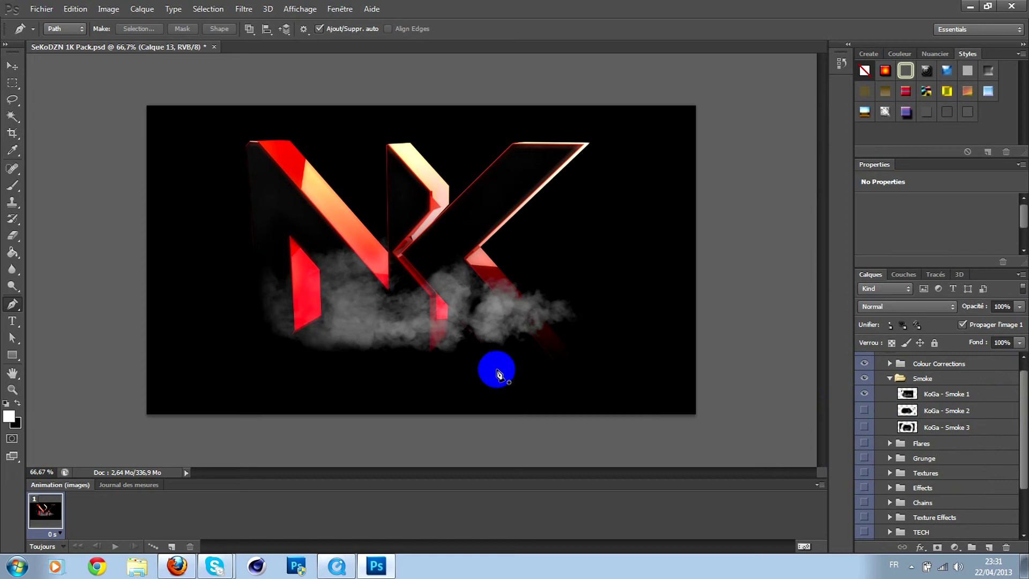
{"action": "left_click", "coordinate": [12, 66]}
{"action": "left_click_drag", "start_coordinate": [377, 315], "coordinate": [388, 294]}
{"action": "key", "text": "ctrl+s"}
{"action": "left_click", "coordinate": [502, 224]}
Try a lower position for the KoGa - Smoke 1 layer, hide it again and collapse the Smoke group
{"action": "scroll", "coordinate": [943, 386], "scroll_direction": "up", "scroll_amount": 2}
{"action": "left_click", "coordinate": [946, 376]}
{"action": "left_click_drag", "start_coordinate": [508, 359], "coordinate": [529, 389]}
{"action": "left_click", "coordinate": [864, 375]}
{"action": "left_click", "coordinate": [911, 360]}
{"action": "left_click", "coordinate": [890, 360]}
Show KoGa - Flare 1 from the Flares group and place it directly above the logo layer
{"action": "left_click", "coordinate": [890, 382]}
{"action": "left_click", "coordinate": [894, 398]}
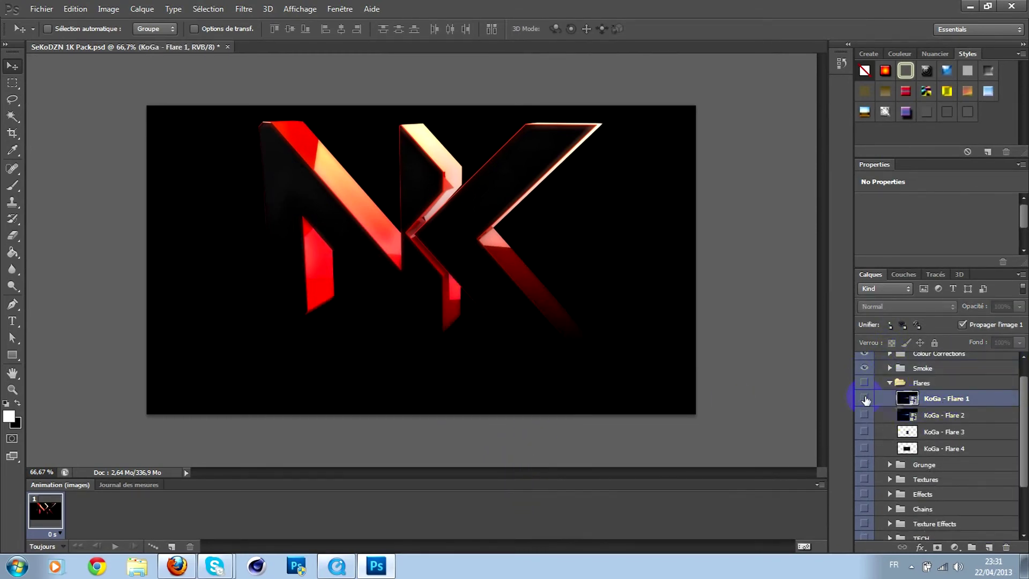
{"action": "left_click", "coordinate": [864, 398]}
{"action": "mouse_move", "coordinate": [912, 399]}
{"action": "left_mouse_down"}
{"action": "mouse_move", "coordinate": [942, 408]}
{"action": "mouse_move", "coordinate": [942, 544]}
{"action": "mouse_move", "coordinate": [939, 536]}
{"action": "mouse_move", "coordinate": [990, 551]}
{"action": "mouse_move", "coordinate": [949, 496]}
{"action": "left_mouse_up"}
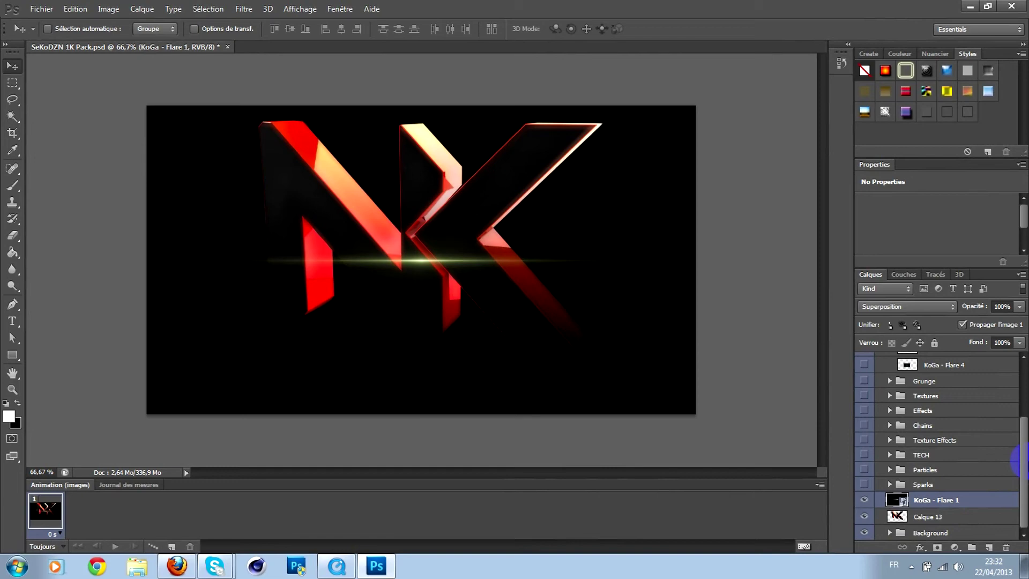
Duplicate KoGa - Flare 1, rotate the copy to nearly vertical and position it along the N's lower red face
{"action": "left_click_drag", "start_coordinate": [991, 562], "coordinate": [989, 548]}
{"action": "key", "text": "ctrl+t"}
{"action": "left_click_drag", "start_coordinate": [553, 107], "coordinate": [142, 135]}
{"action": "left_click_drag", "start_coordinate": [328, 336], "coordinate": [247, 343]}
{"action": "key", "text": "Return"}
Move the flare copy beneath the logo layer and fine-tune its position and angle against the N's lower edge
{"action": "left_click_drag", "start_coordinate": [918, 504], "coordinate": [931, 524]}
{"action": "left_click_drag", "start_coordinate": [359, 342], "coordinate": [348, 343]}
{"action": "key", "text": "ctrl+t"}
{"action": "left_click_drag", "start_coordinate": [499, 300], "coordinate": [439, 331]}
{"action": "key", "text": "Return"}
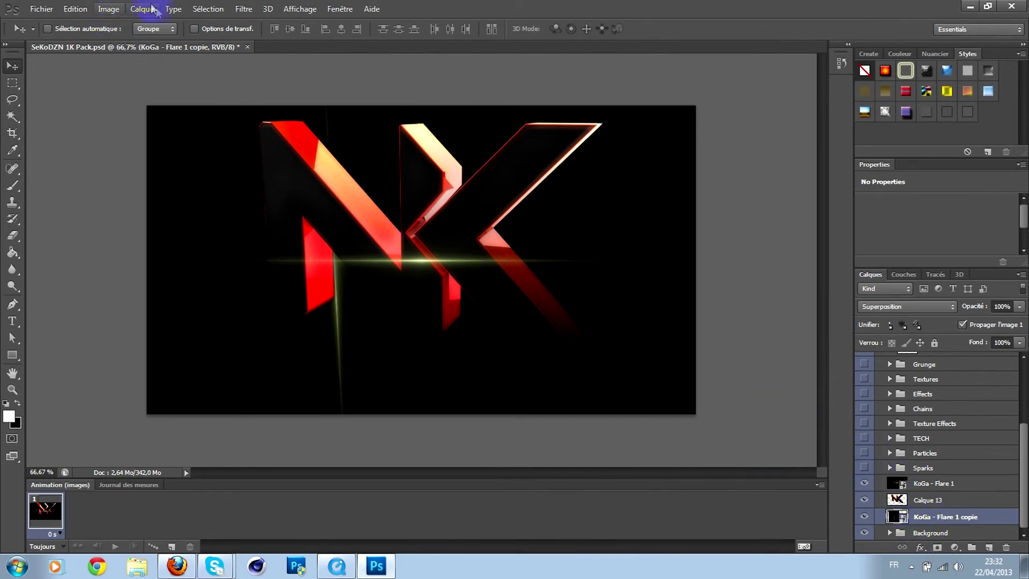
Rasterize the flare copy and colorize it red using Hue/Saturation with a hue of 0 and raised saturation
{"action": "left_click", "coordinate": [110, 9]}
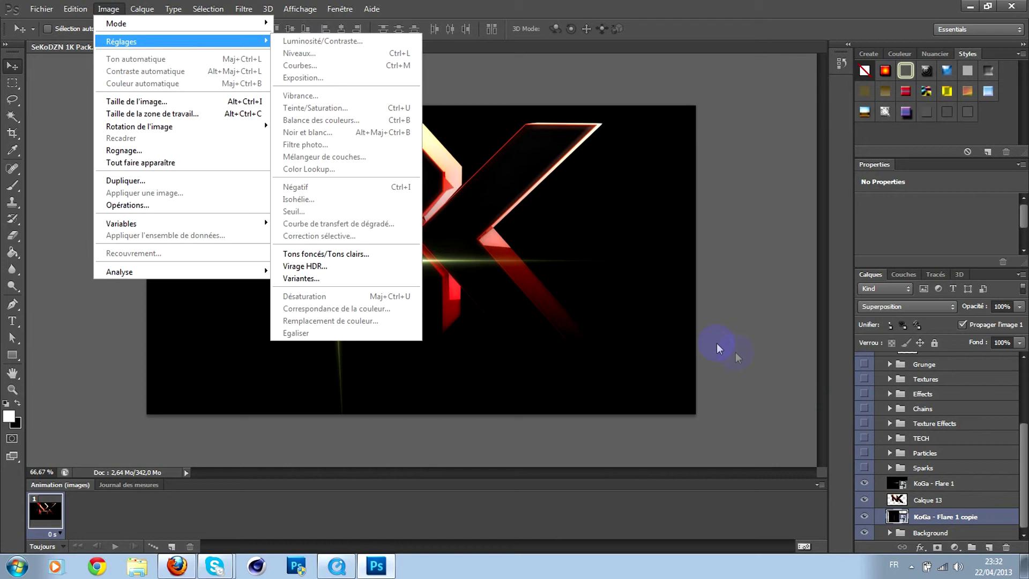
{"action": "right_click", "coordinate": [940, 521]}
{"action": "left_click", "coordinate": [903, 196]}
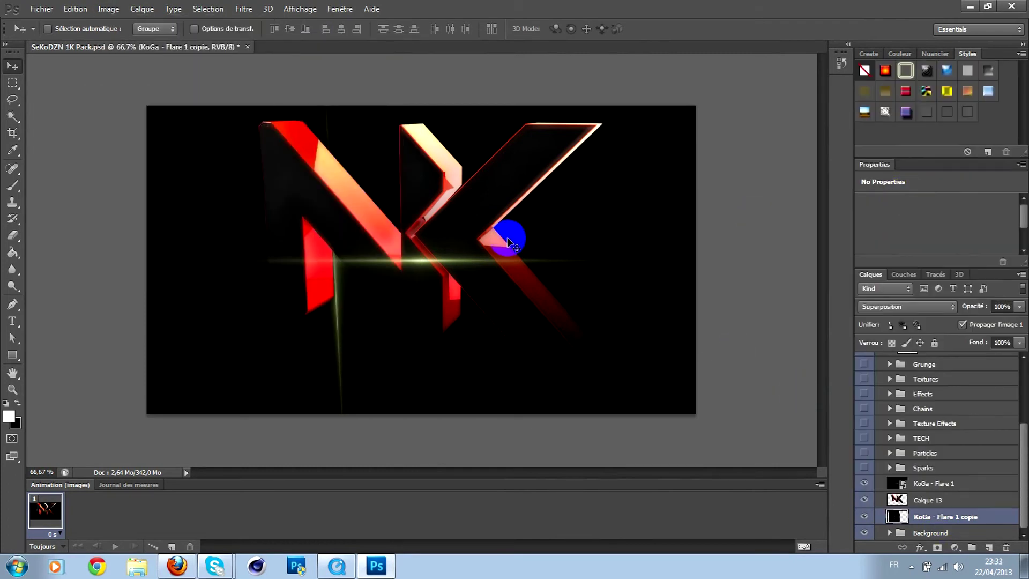
{"action": "key", "text": "ctrl+u"}
{"action": "left_click", "coordinate": [610, 271]}
{"action": "left_click_drag", "start_coordinate": [446, 231], "coordinate": [515, 231]}
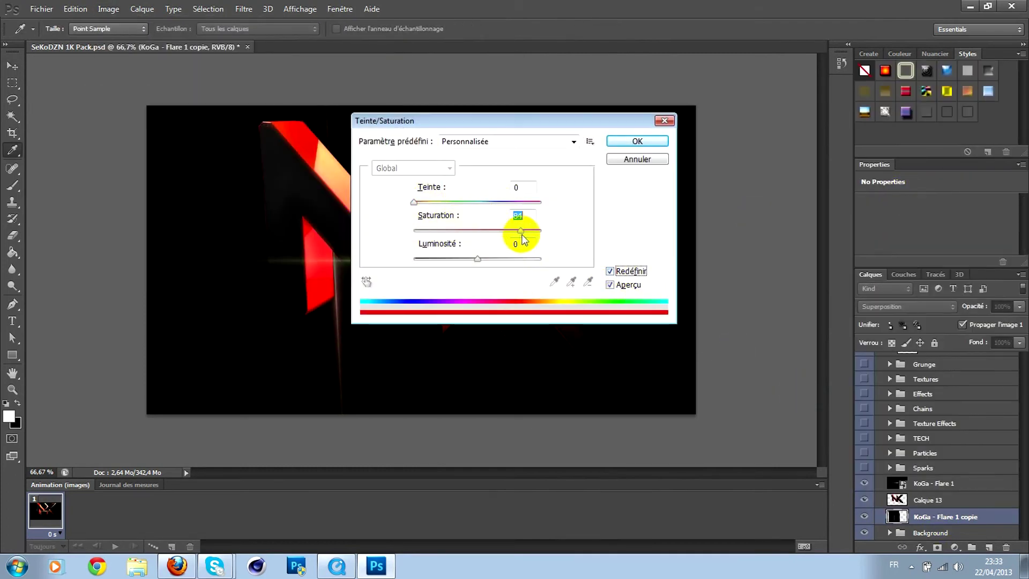
{"action": "left_click", "coordinate": [636, 142]}
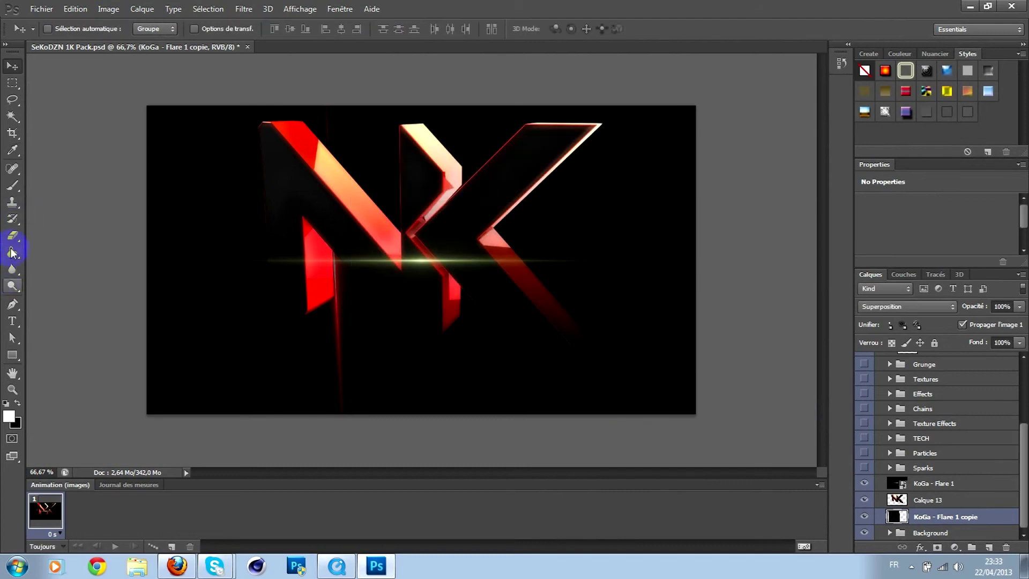
Erase the upper and lower ends of the red flare copy with a 58 px eraser, keeping the part beside the N
{"action": "left_click", "coordinate": [12, 235]}
{"action": "mouse_move", "coordinate": [332, 126]}
{"action": "left_mouse_down"}
{"action": "mouse_move", "coordinate": [349, 416]}
{"action": "mouse_move", "coordinate": [337, 374]}
{"action": "mouse_move", "coordinate": [350, 306]}
{"action": "mouse_move", "coordinate": [308, 317]}
{"action": "mouse_move", "coordinate": [345, 305]}
{"action": "mouse_move", "coordinate": [252, 189]}
{"action": "left_mouse_up"}
{"action": "left_click", "coordinate": [53, 29]}
{"action": "left_click_drag", "start_coordinate": [343, 424], "coordinate": [337, 313]}
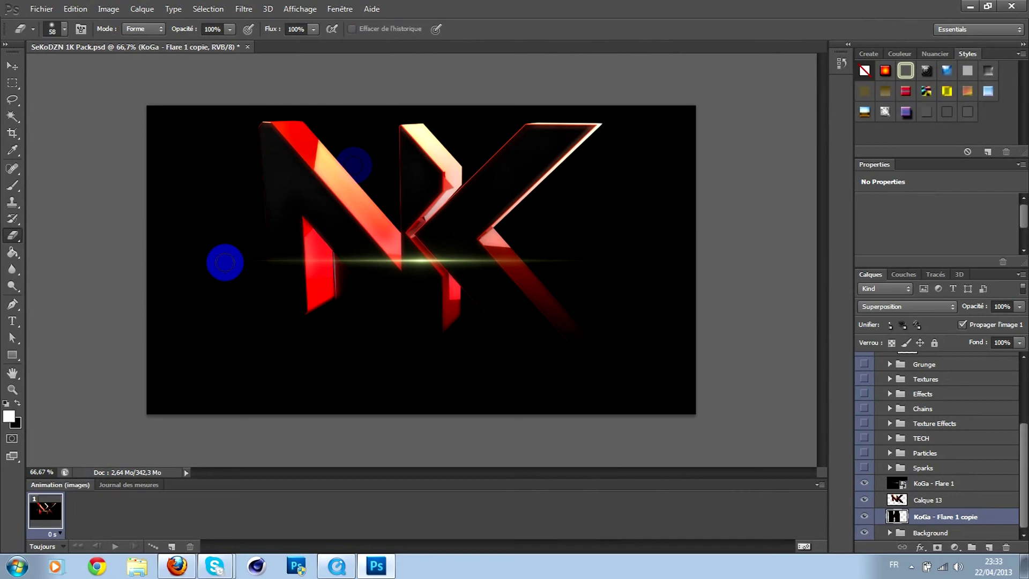
Rasterize KoGa - Flare 1, then move and rotate it diagonally along the outer edge of the K's lower leg
{"action": "left_click", "coordinate": [929, 486]}
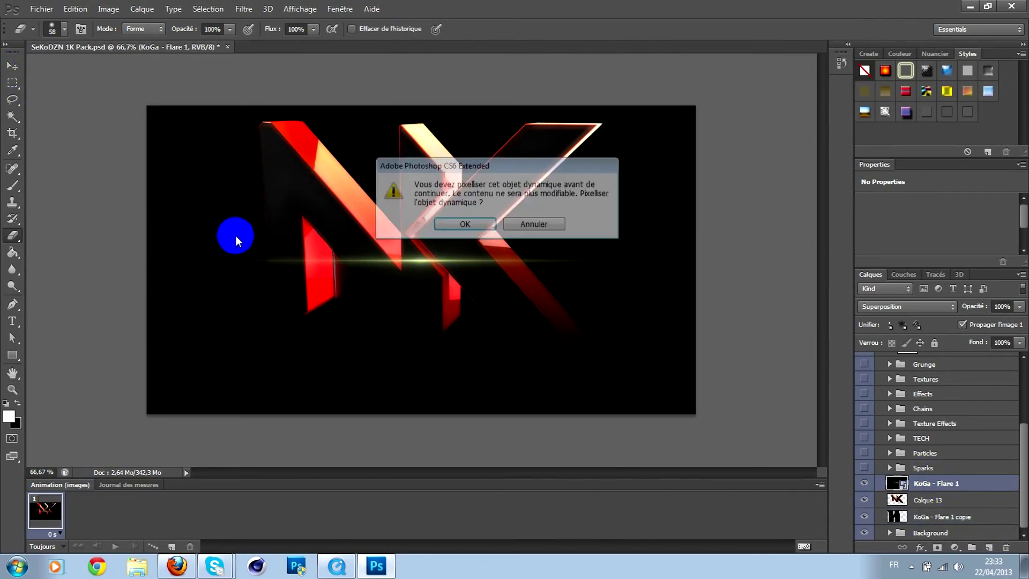
{"action": "left_click", "coordinate": [12, 67]}
{"action": "mouse_move", "coordinate": [241, 200]}
{"action": "left_mouse_down"}
{"action": "mouse_move", "coordinate": [358, 477]}
{"action": "mouse_move", "coordinate": [416, 370]}
{"action": "mouse_move", "coordinate": [417, 252]}
{"action": "left_mouse_up"}
{"action": "key", "text": "ctrl+t"}
{"action": "left_click_drag", "start_coordinate": [685, 133], "coordinate": [750, 145]}
{"action": "left_click_drag", "start_coordinate": [622, 272], "coordinate": [502, 260]}
{"action": "key", "text": "Return"}
Colorize KoGa - Flare 1 red with raised saturation and move it beneath the flare copy in the layer order
{"action": "left_click", "coordinate": [635, 396]}
{"action": "key", "text": "ctrl+u"}
{"action": "left_click", "coordinate": [610, 271]}
{"action": "left_click_drag", "start_coordinate": [446, 230], "coordinate": [517, 230]}
{"action": "left_click", "coordinate": [646, 140]}
{"action": "left_click_drag", "start_coordinate": [938, 483], "coordinate": [944, 526]}
Erase the lower end of the diagonal red flare beyond the K's leg with a 58 px eraser
{"action": "left_click", "coordinate": [12, 235]}
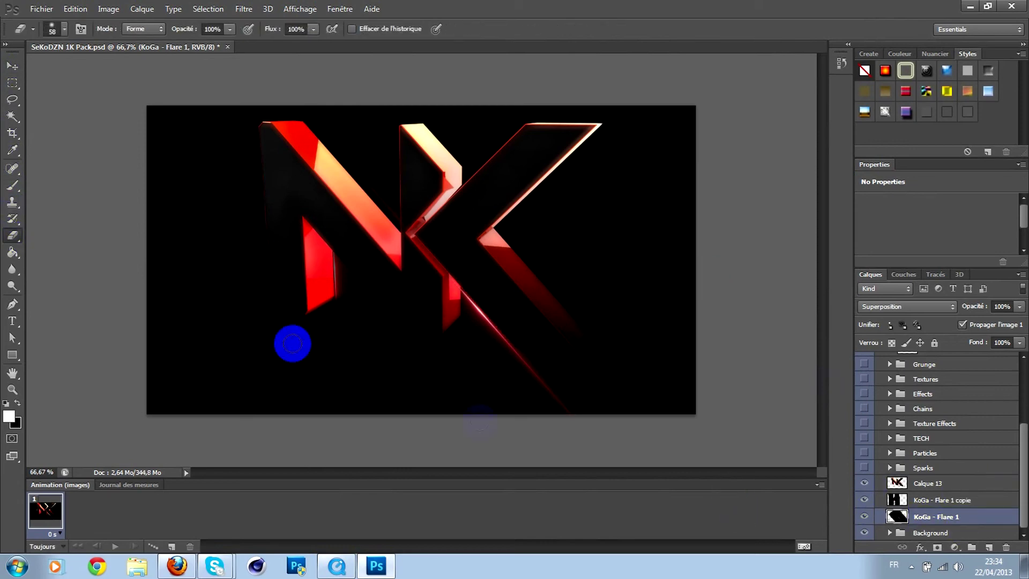
{"action": "left_click_drag", "start_coordinate": [542, 402], "coordinate": [526, 343]}
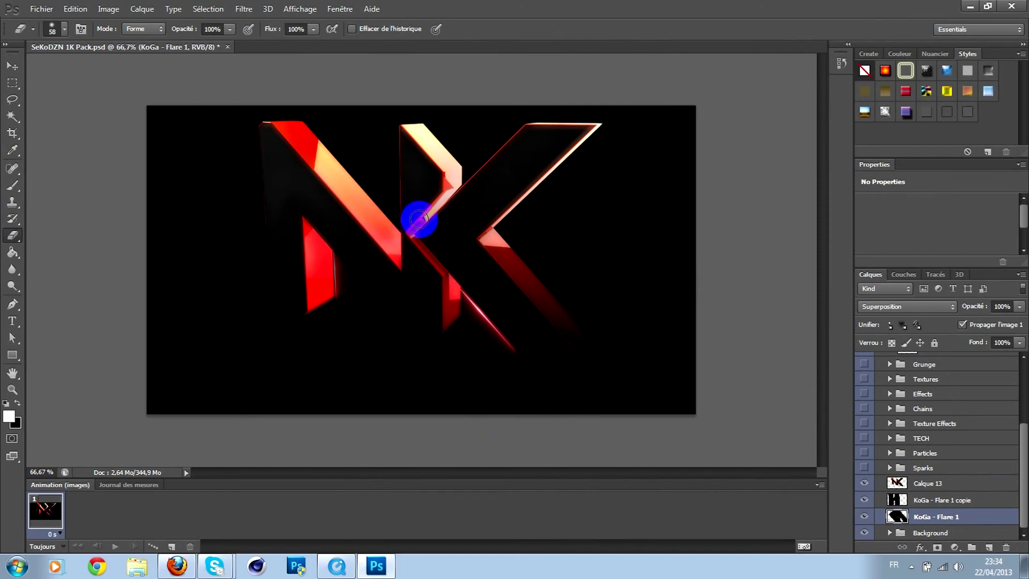
Reduce the opacity of KoGa - Flare 1 and set the opacity of KoGa - Flare 1 copie to 38%
{"action": "left_click", "coordinate": [1020, 307]}
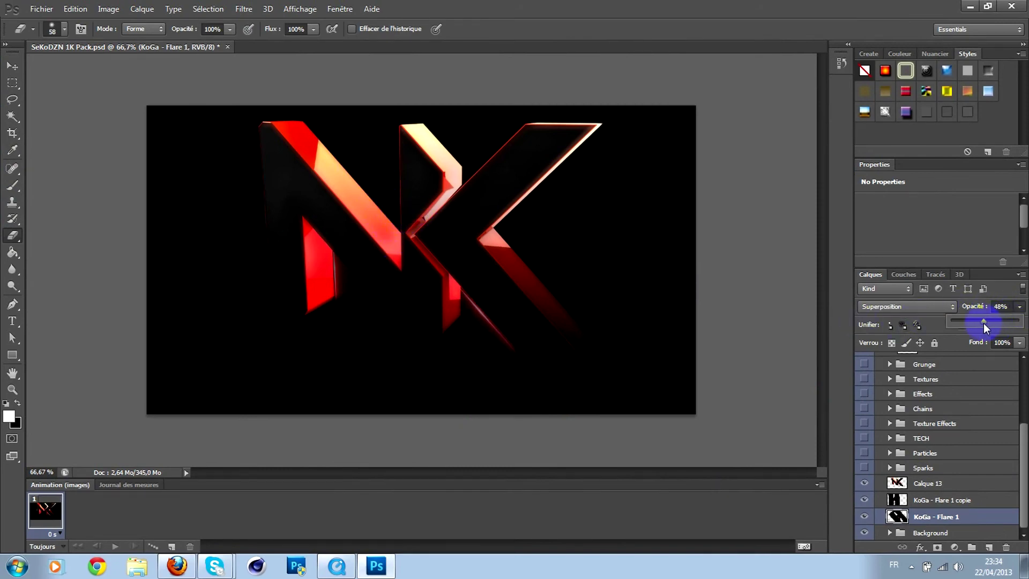
{"action": "left_click", "coordinate": [942, 499]}
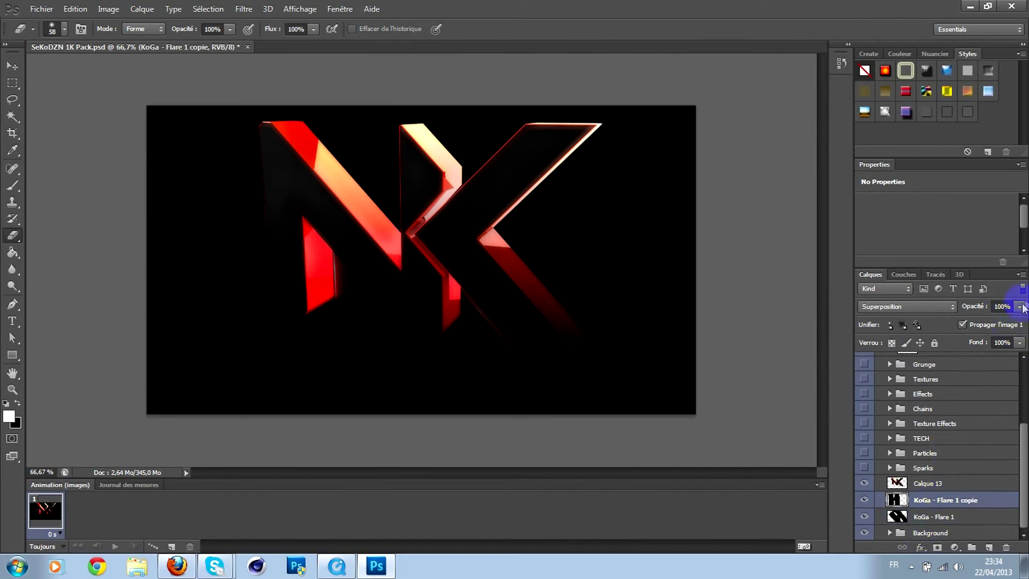
{"action": "left_click_drag", "start_coordinate": [1020, 306], "coordinate": [977, 321]}
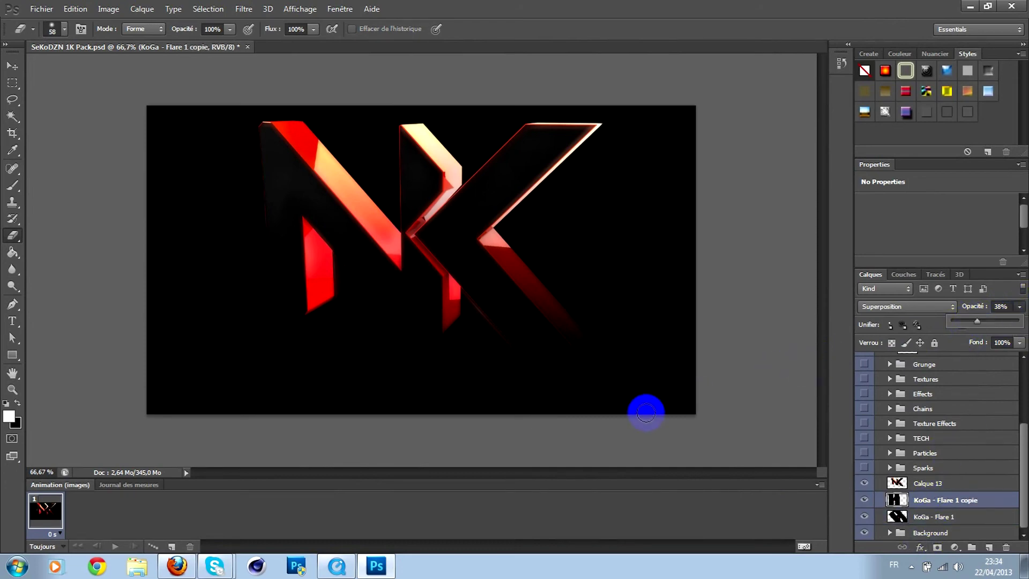
Expand the Grunge group and show the KoGa - Grunge 1 layer
{"action": "left_click", "coordinate": [1021, 450]}
{"action": "left_click_drag", "start_coordinate": [1023, 436], "coordinate": [1021, 415]}
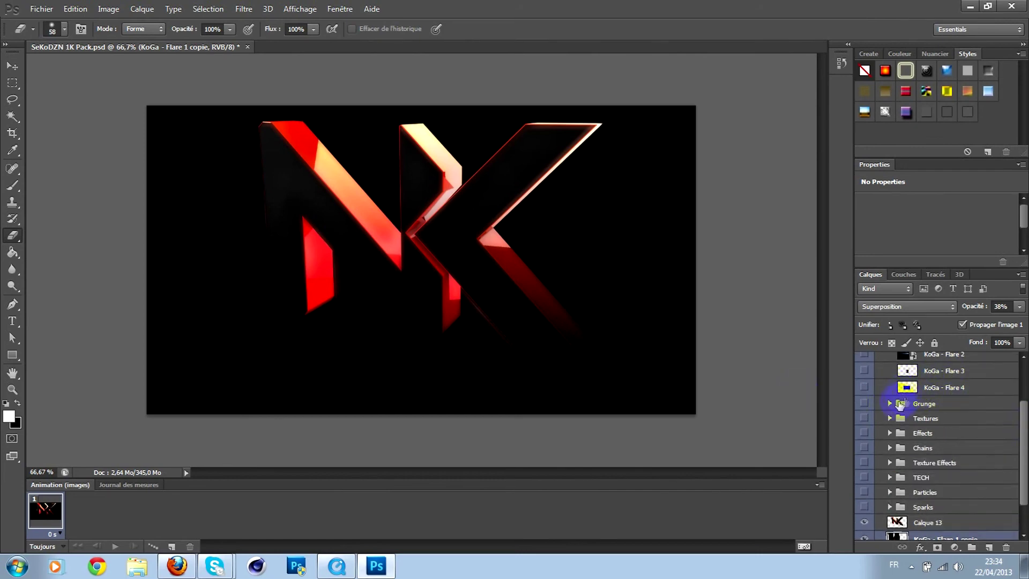
{"action": "left_click", "coordinate": [889, 403]}
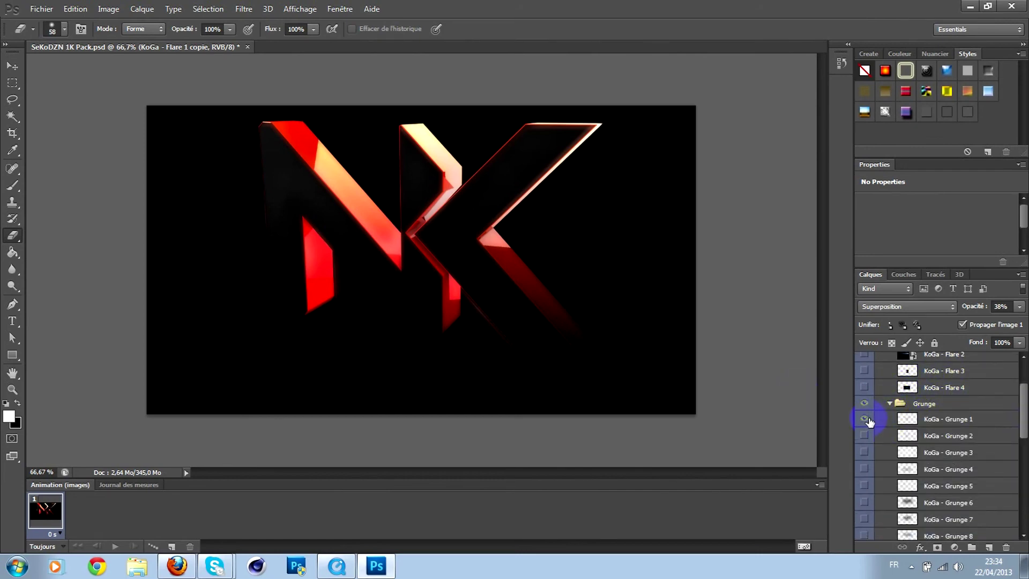
{"action": "left_click", "coordinate": [864, 419]}
{"action": "left_click", "coordinate": [568, 355]}
{"action": "key", "text": "ctrl+t"}
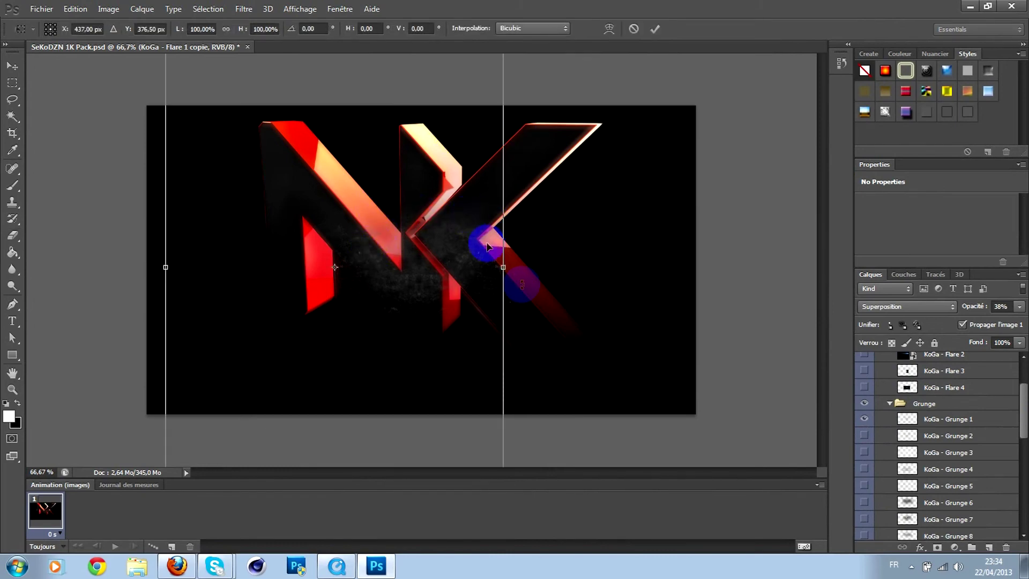
{"action": "left_click_drag", "start_coordinate": [502, 267], "coordinate": [695, 261]}
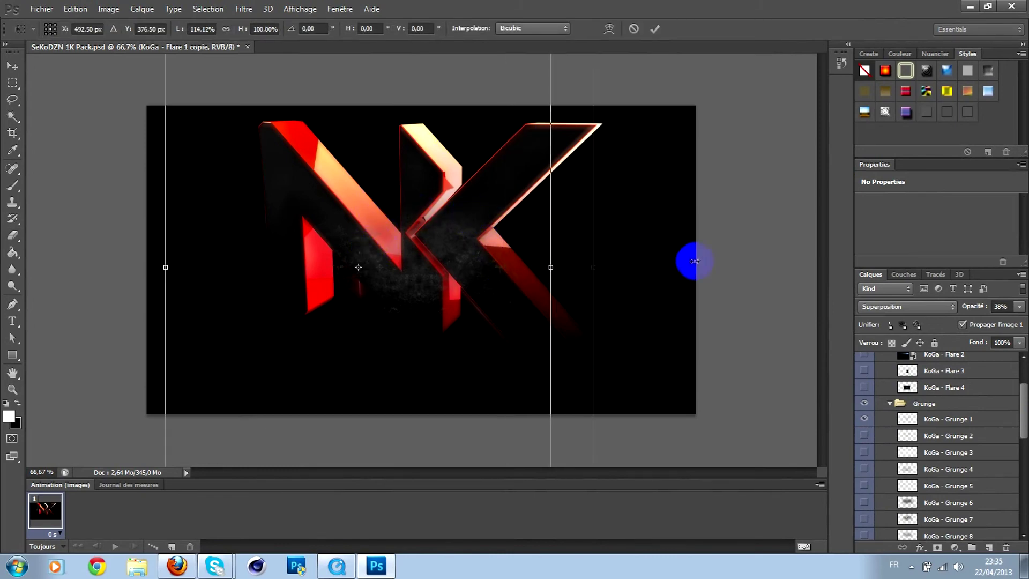
{"action": "mouse_move", "coordinate": [436, 264]}
{"action": "left_mouse_down"}
{"action": "mouse_move", "coordinate": [418, 253]}
{"action": "mouse_move", "coordinate": [421, 265]}
{"action": "left_mouse_up"}
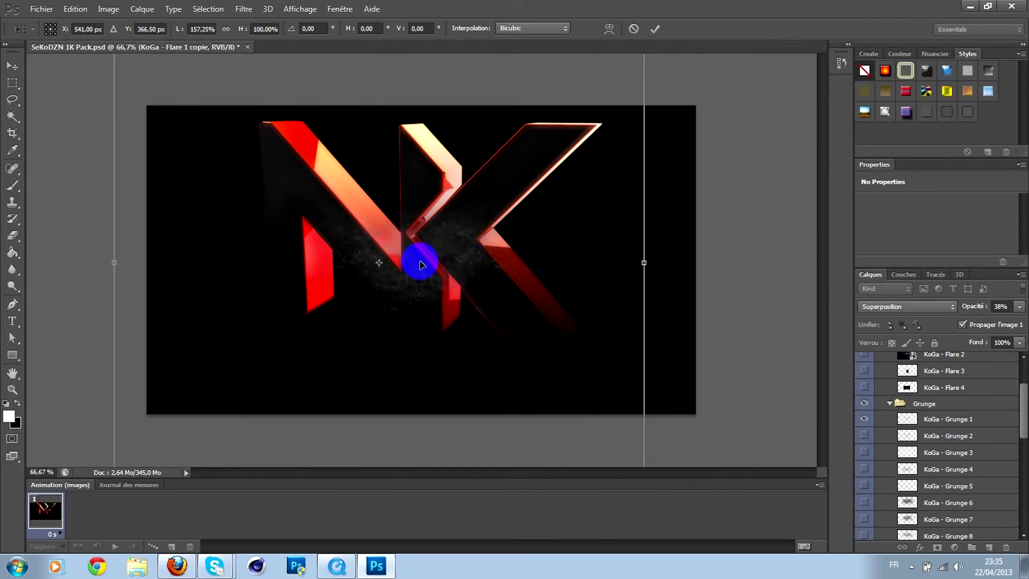
{"action": "left_click", "coordinate": [636, 28]}
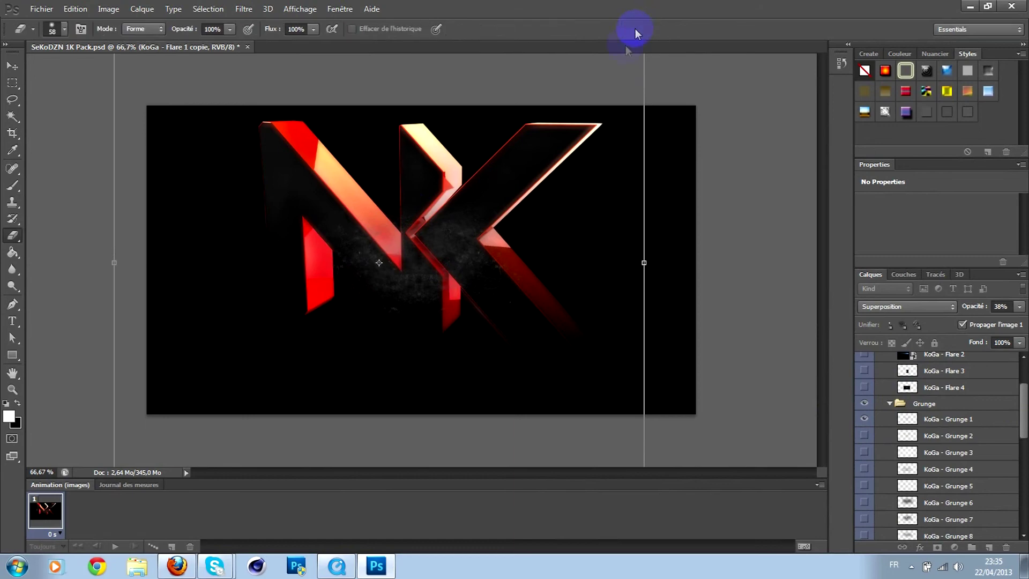
Enlarge the KoGa - Grunge 1 layer outward from its upper corner and move it over the NK letters
{"action": "left_click", "coordinate": [937, 422]}
{"action": "key", "text": "ctrl+t"}
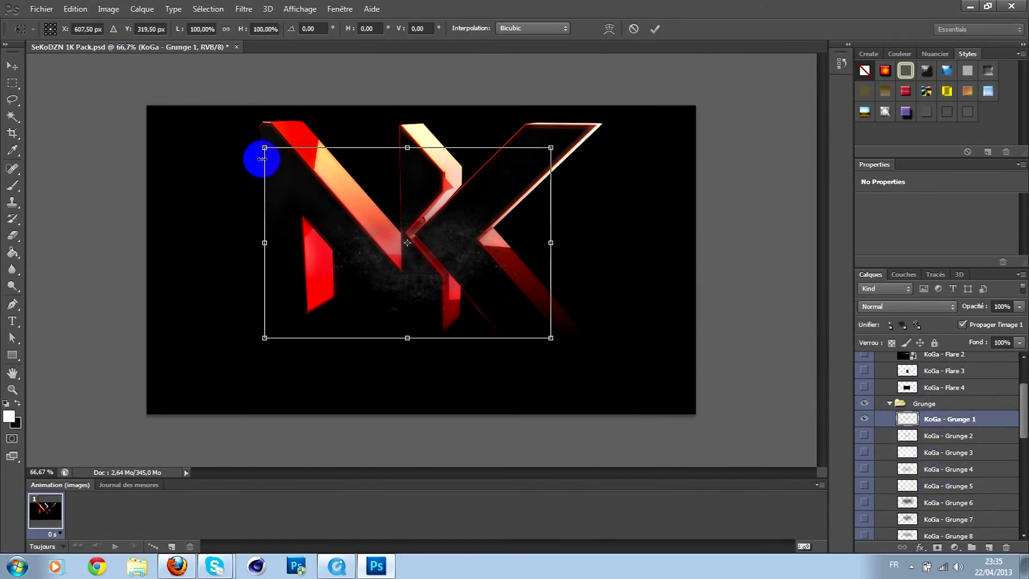
{"action": "left_click_drag", "start_coordinate": [257, 141], "coordinate": [171, 87]}
{"action": "key", "text": "Return"}
{"action": "key", "text": "e"}
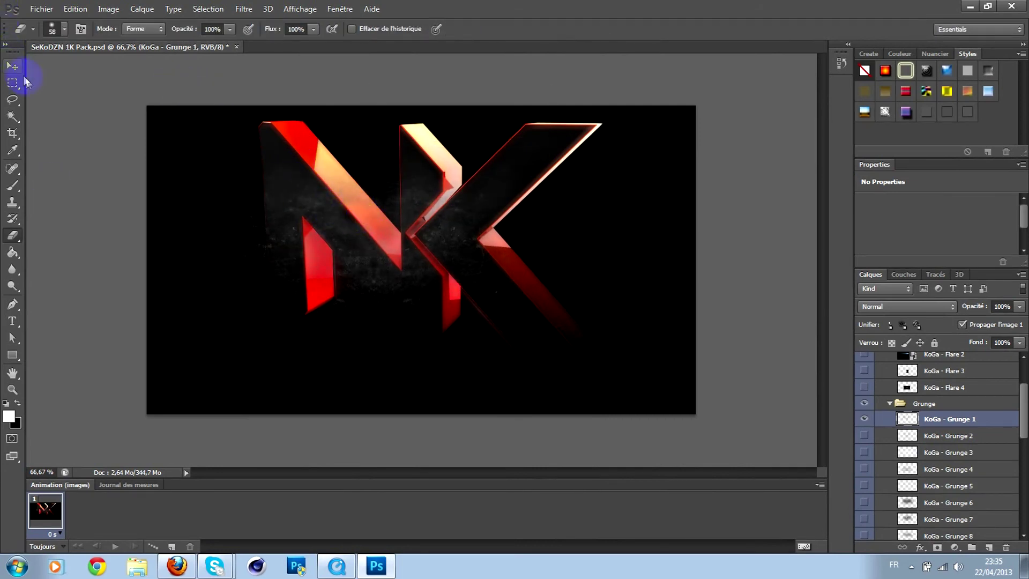
{"action": "left_click", "coordinate": [12, 66]}
{"action": "mouse_move", "coordinate": [442, 247]}
{"action": "left_mouse_down"}
{"action": "mouse_move", "coordinate": [457, 248]}
{"action": "mouse_move", "coordinate": [431, 238]}
{"action": "mouse_move", "coordinate": [441, 238]}
{"action": "left_mouse_up"}
Set KoGa - Grunge 1 to 51% opacity and scale it up further to cover the K's upper arm
{"action": "left_click", "coordinate": [1020, 308]}
{"action": "left_click_drag", "start_coordinate": [999, 319], "coordinate": [982, 320]}
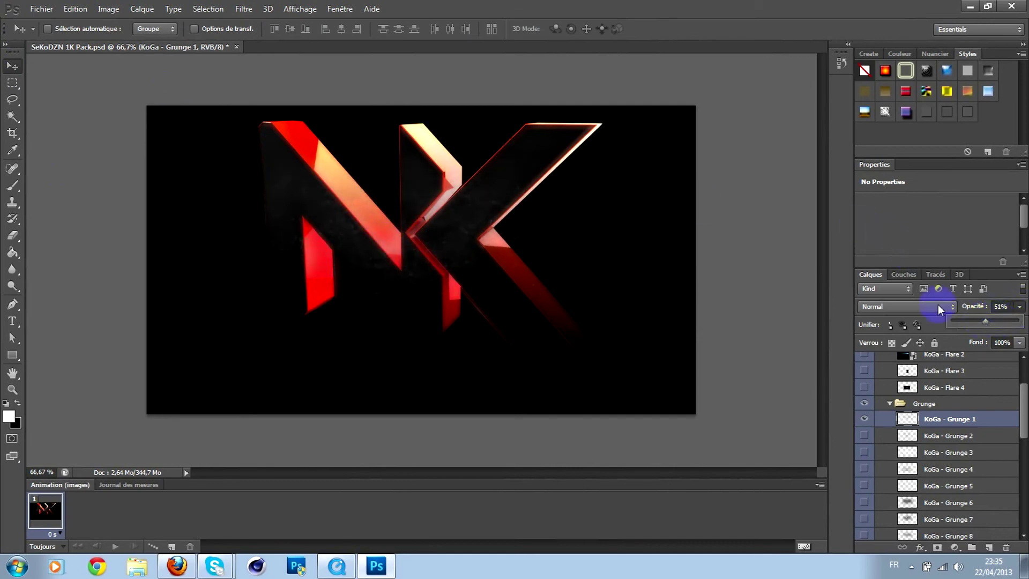
{"action": "key", "text": "ctrl+t"}
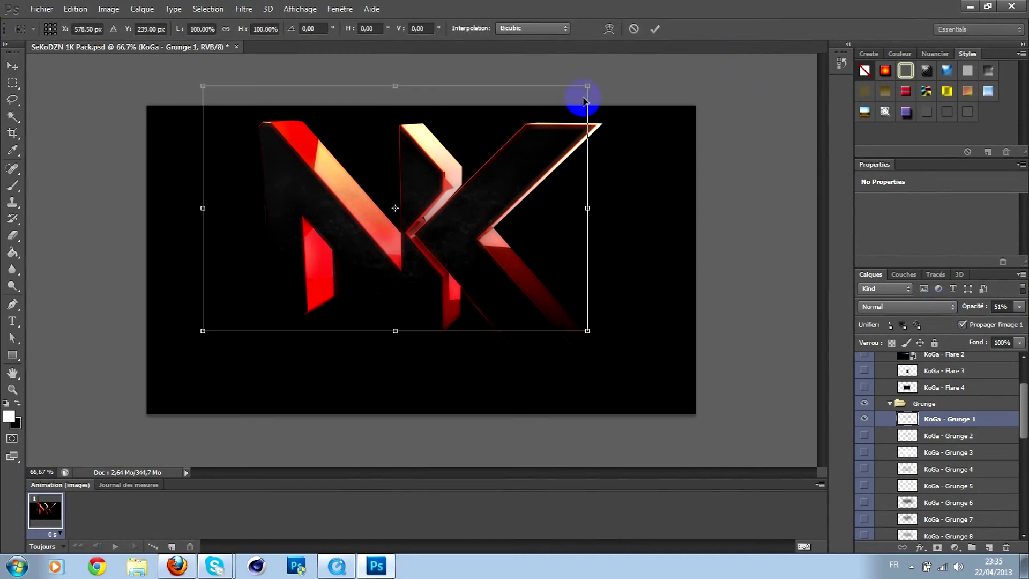
{"action": "left_click_drag", "start_coordinate": [636, 75], "coordinate": [758, 37]}
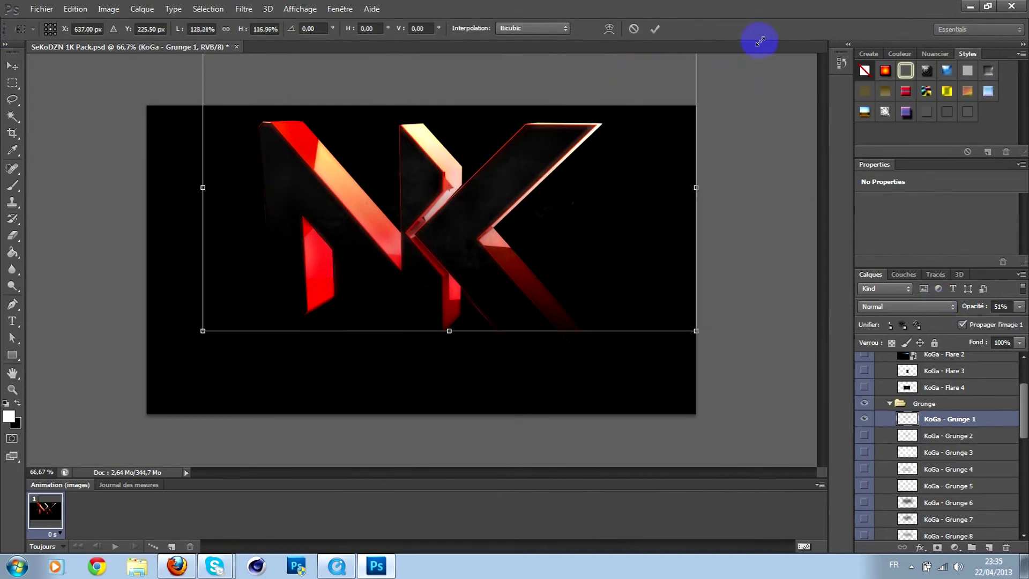
{"action": "double_click", "coordinate": [562, 127]}
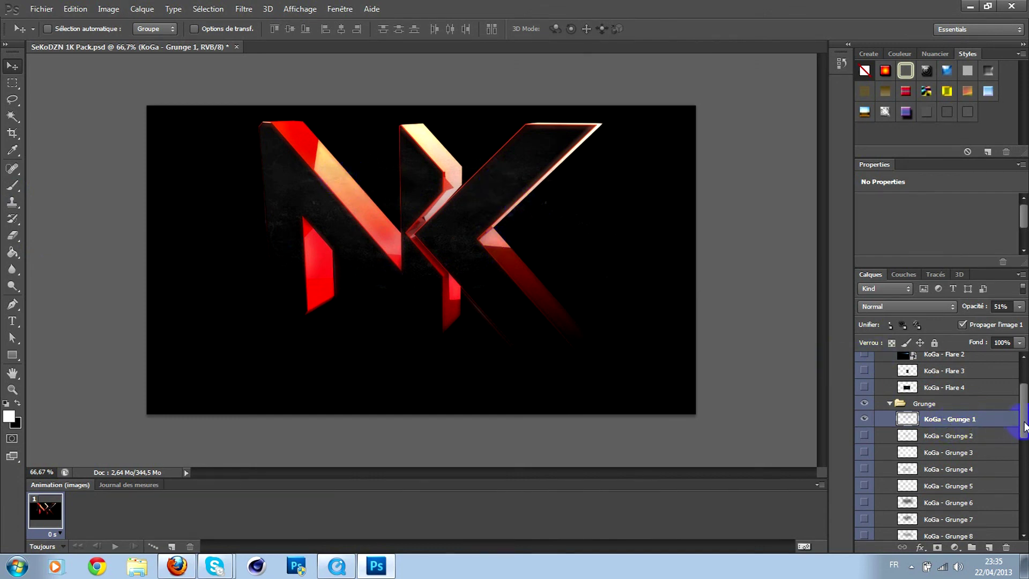
Move KoGa - Grunge 1 beneath KoGa - Flare 1 in the layer order
{"action": "mouse_move", "coordinate": [1026, 426]}
{"action": "left_mouse_down"}
{"action": "mouse_move", "coordinate": [1026, 453]}
{"action": "mouse_move", "coordinate": [1025, 429]}
{"action": "left_mouse_up"}
{"action": "scroll", "coordinate": [973, 417], "scroll_direction": "down", "scroll_amount": 5}
{"action": "left_click_drag", "start_coordinate": [984, 577], "coordinate": [978, 527]}
{"action": "left_click_drag", "start_coordinate": [1028, 499], "coordinate": [1028, 498]}
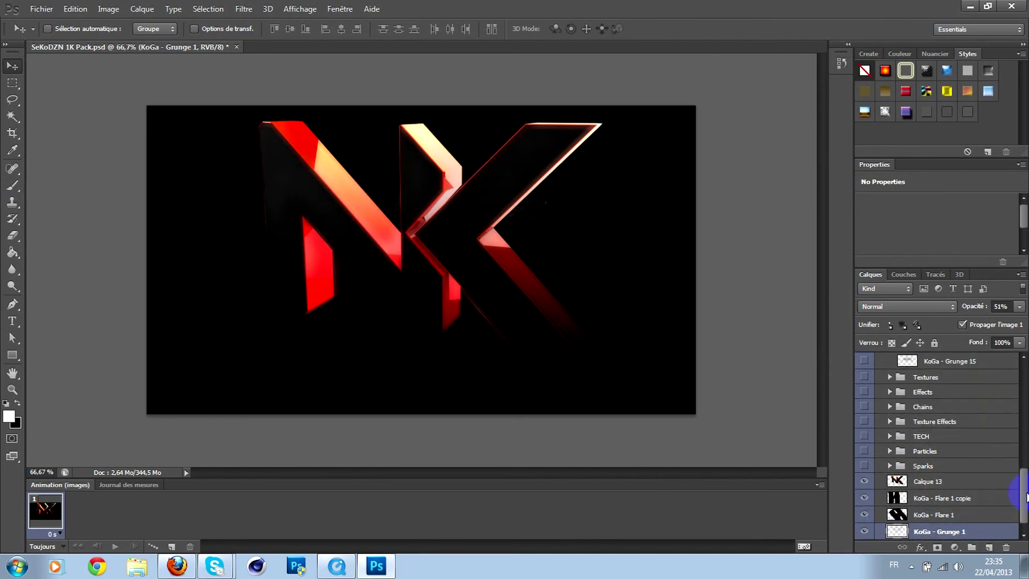
Preview KoGa - Spark 1 and KoGa - Spark 4 from the Sparks group over the logo
{"action": "left_click", "coordinate": [906, 469]}
{"action": "left_click", "coordinate": [892, 468]}
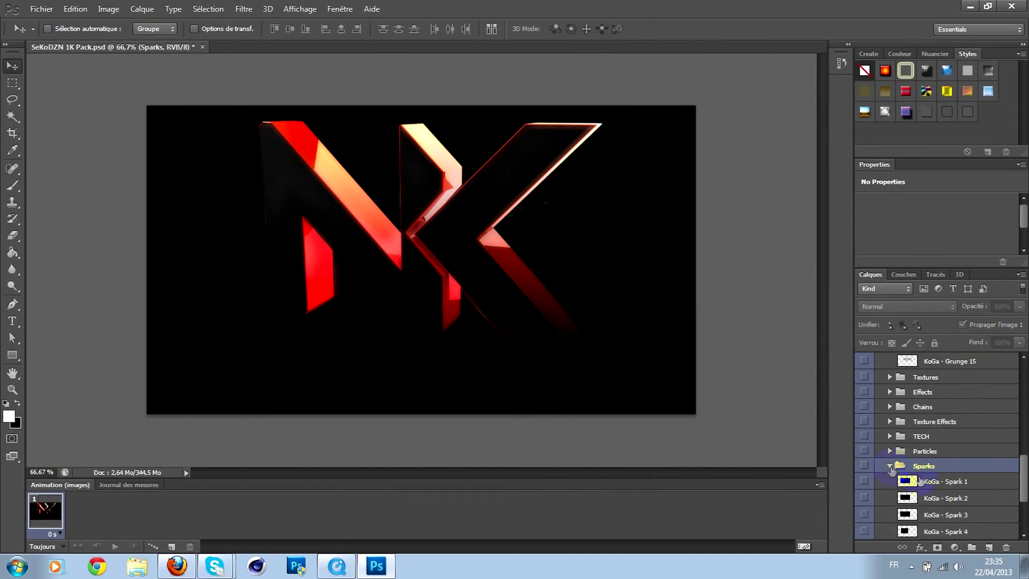
{"action": "left_click", "coordinate": [865, 481]}
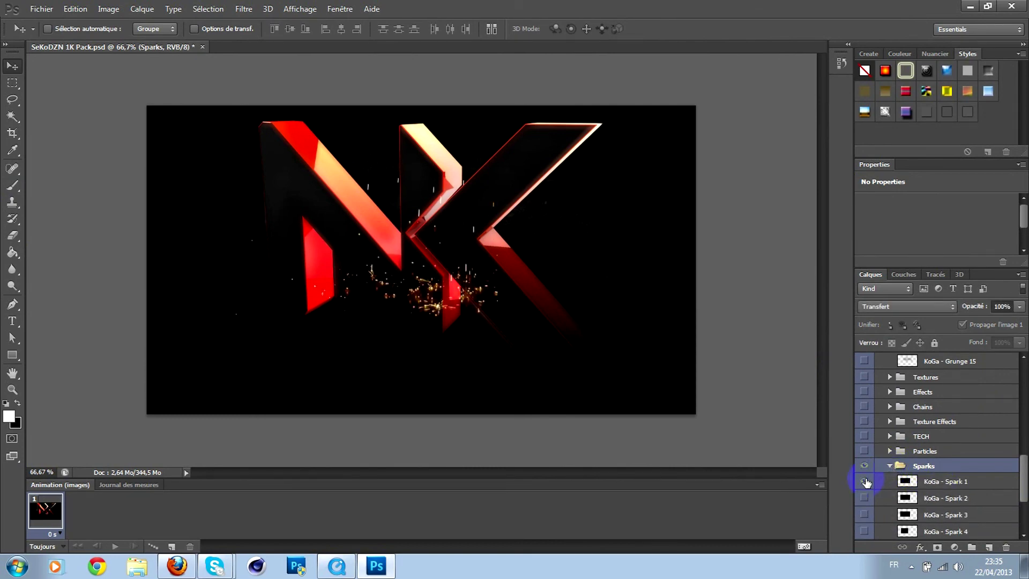
{"action": "left_click", "coordinate": [866, 482]}
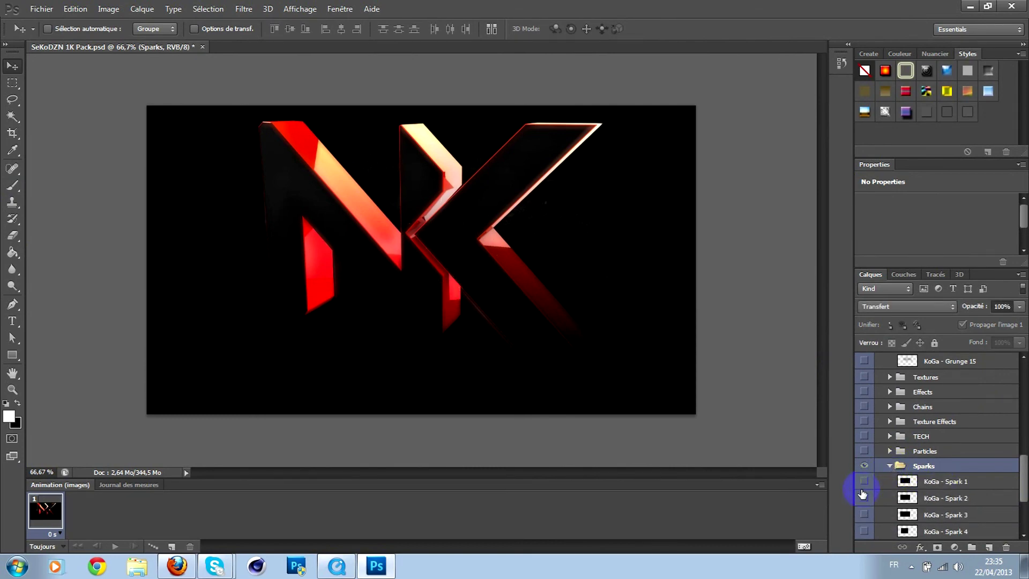
{"action": "left_click", "coordinate": [865, 532]}
{"action": "left_click", "coordinate": [865, 532]}
Preview SeKoDZN - Effect 1, Effect 3 and Effect 4 from the Effects group over the logo
{"action": "scroll", "coordinate": [1016, 479], "scroll_direction": "up", "scroll_amount": 3}
{"action": "left_click", "coordinate": [890, 439]}
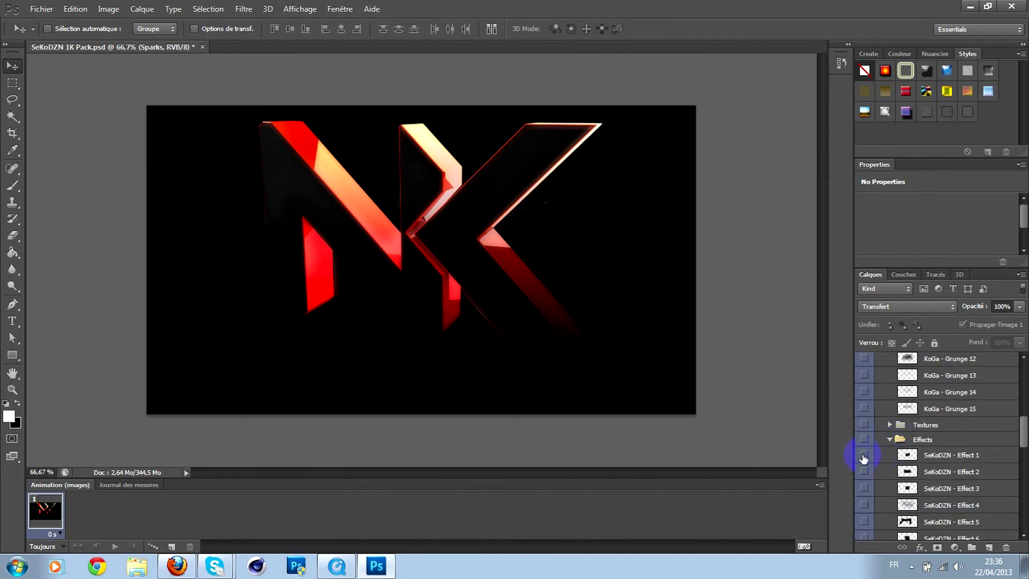
{"action": "left_click", "coordinate": [864, 455]}
{"action": "left_click", "coordinate": [863, 457]}
{"action": "left_click", "coordinate": [865, 488]}
{"action": "left_click", "coordinate": [865, 488]}
{"action": "left_click", "coordinate": [865, 505]}
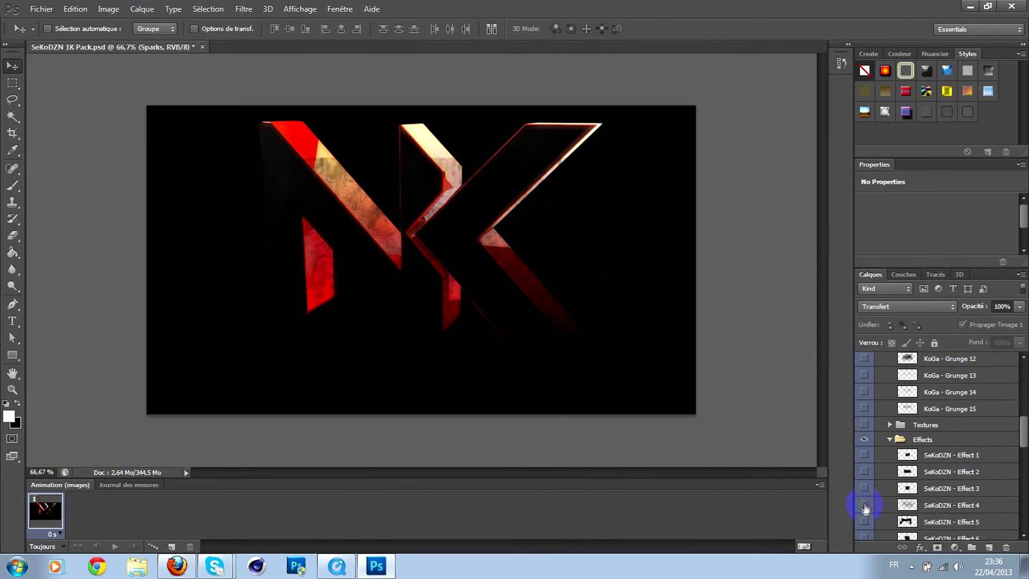
{"action": "left_click", "coordinate": [865, 506]}
Show the SeKoDZN - Effect 11 layer and move it up so that it is centred on the NK letters
{"action": "left_click_drag", "start_coordinate": [1025, 440], "coordinate": [1025, 465]}
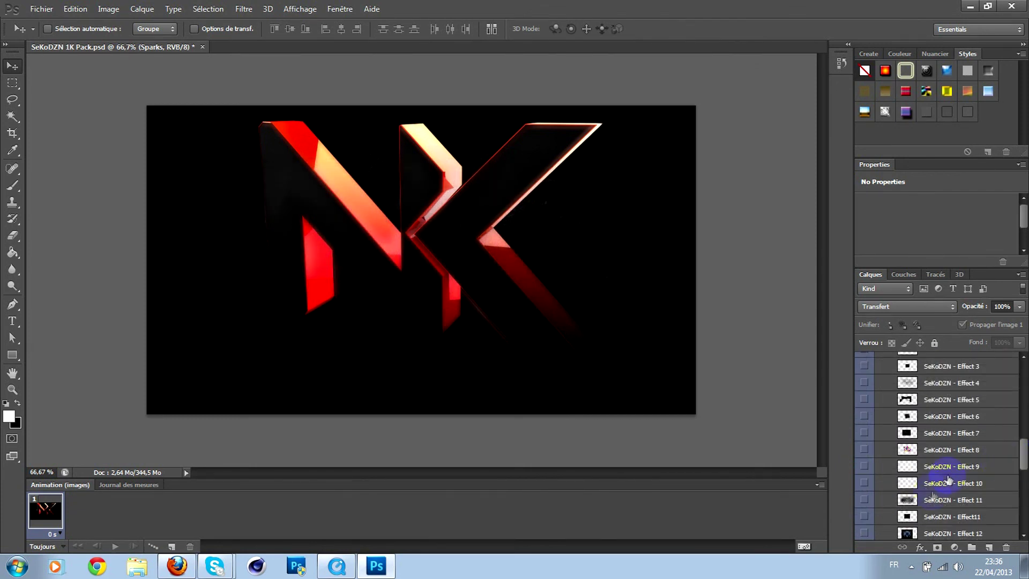
{"action": "left_click", "coordinate": [865, 500]}
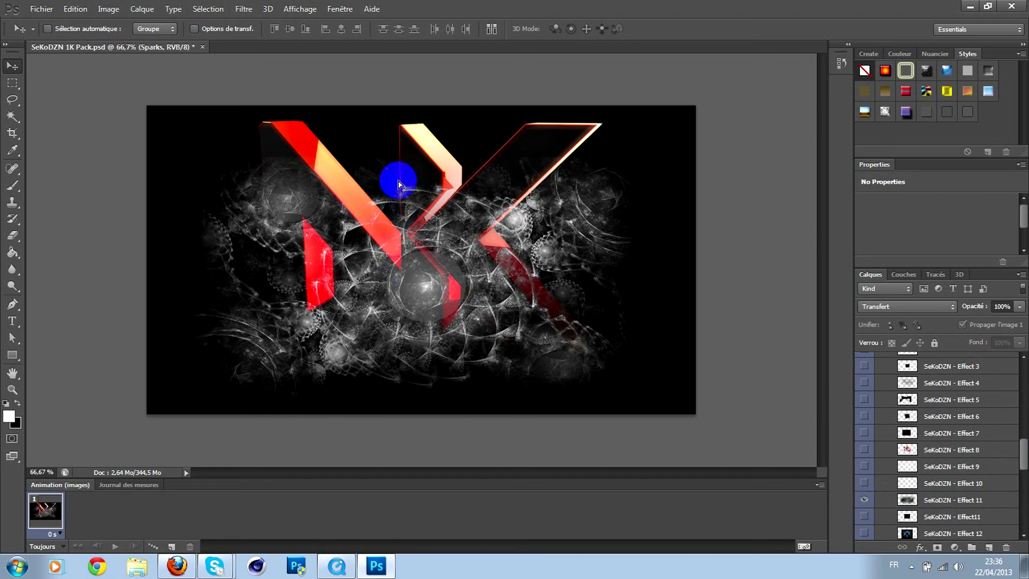
{"action": "scroll", "coordinate": [890, 465], "scroll_direction": "down", "scroll_amount": 3}
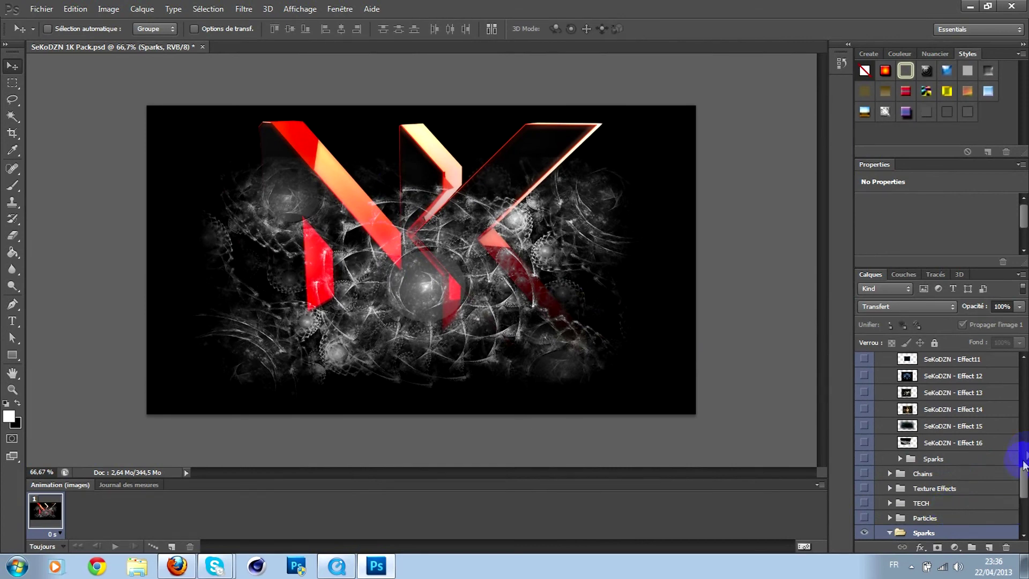
{"action": "scroll", "coordinate": [1022, 472], "scroll_direction": "up", "scroll_amount": 5}
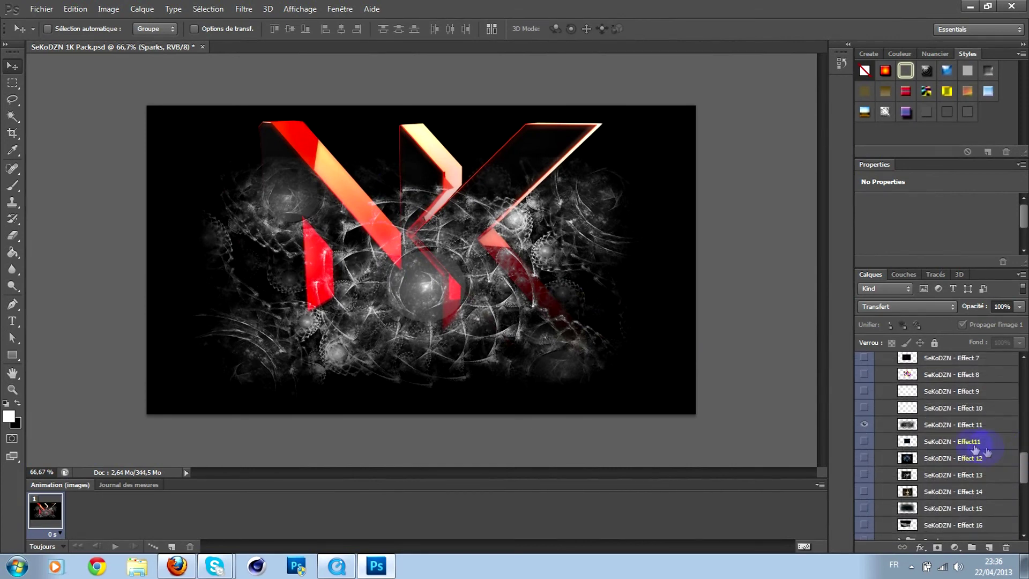
{"action": "left_click", "coordinate": [944, 425]}
{"action": "left_click_drag", "start_coordinate": [379, 292], "coordinate": [380, 257]}
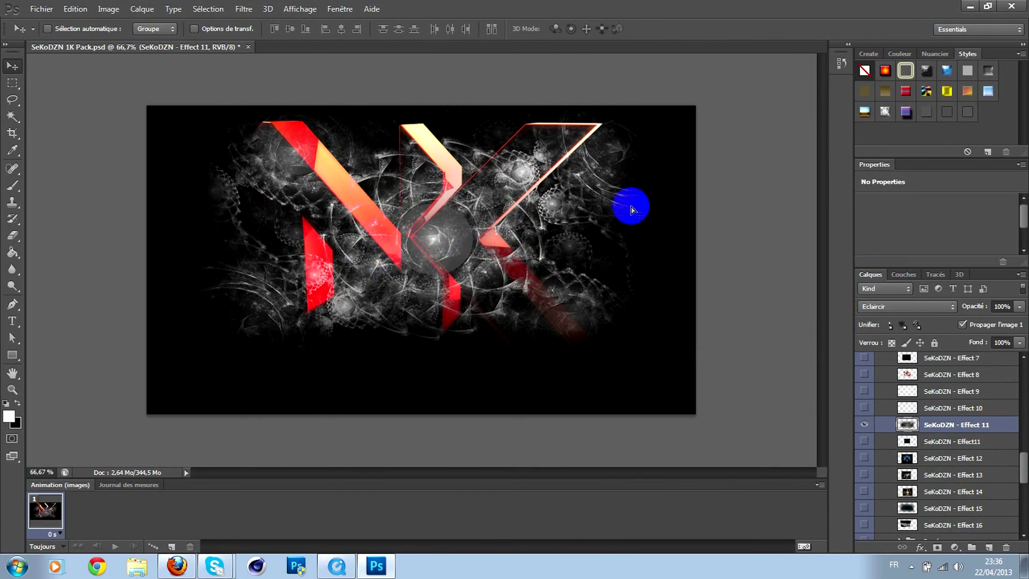
Set SeKoDZN - Effect 11 to 29% opacity and move it between KoGa - Flare 1 and KoGa - Grunge 1 in the layer order
{"action": "left_click", "coordinate": [1004, 307]}
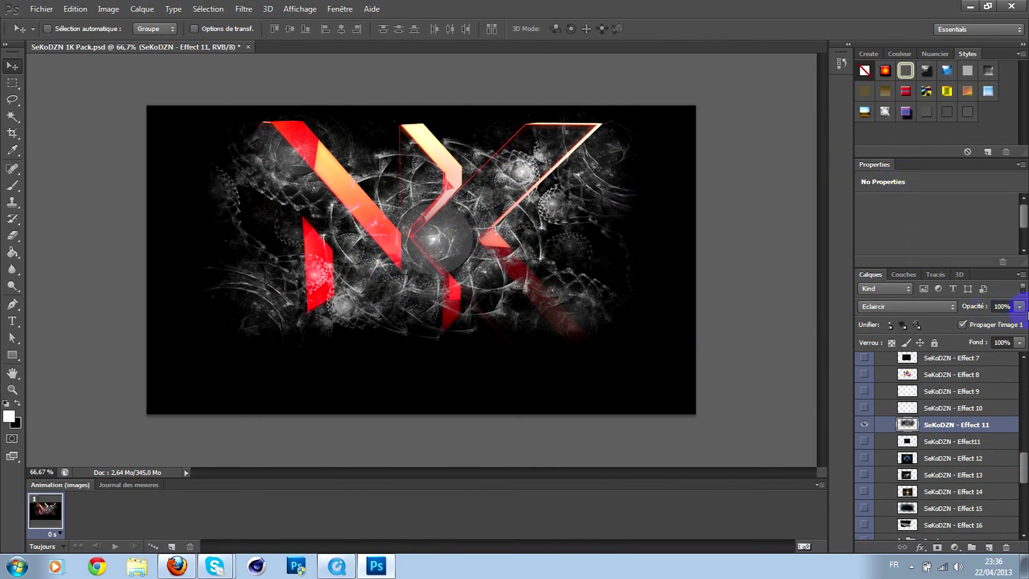
{"action": "left_click", "coordinate": [1020, 306]}
{"action": "left_click_drag", "start_coordinate": [1019, 321], "coordinate": [980, 321]}
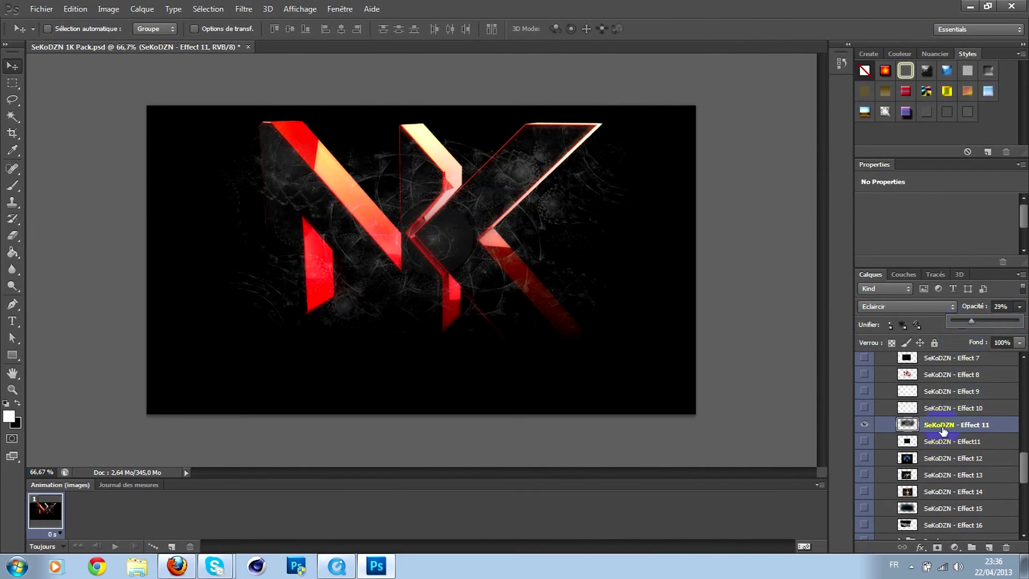
{"action": "scroll", "coordinate": [943, 431], "scroll_direction": "down", "scroll_amount": 8}
{"action": "left_click_drag", "start_coordinate": [983, 577], "coordinate": [970, 506]}
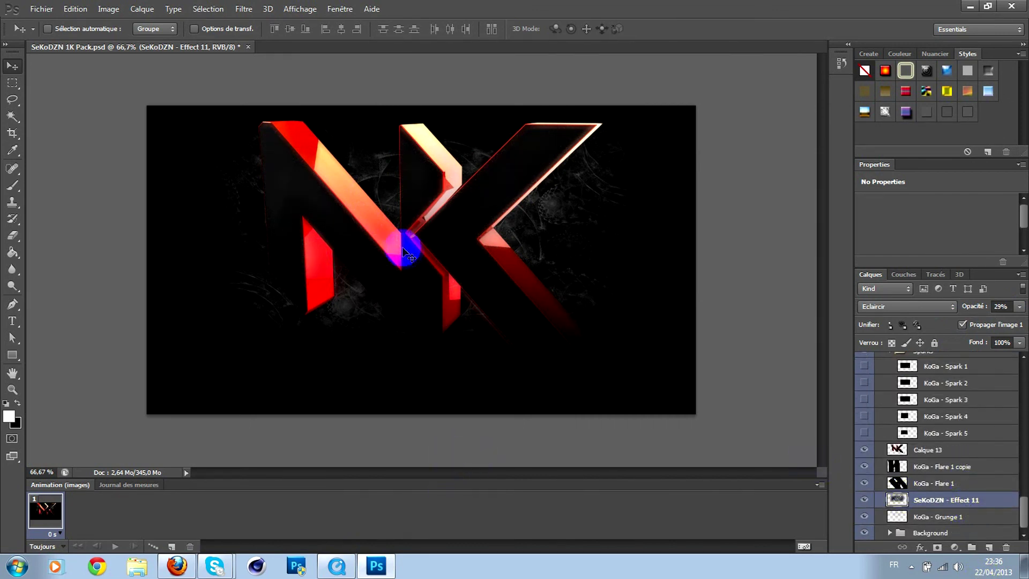
Expand the Colour Corrections group and show its My CC group
{"action": "left_click_drag", "start_coordinate": [1024, 508], "coordinate": [1019, 341]}
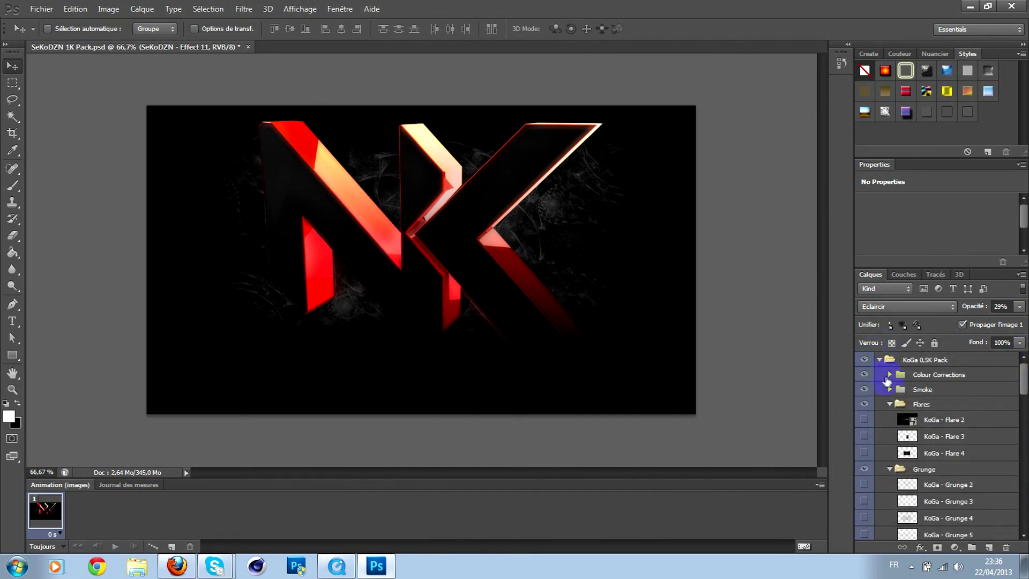
{"action": "left_click", "coordinate": [890, 375]}
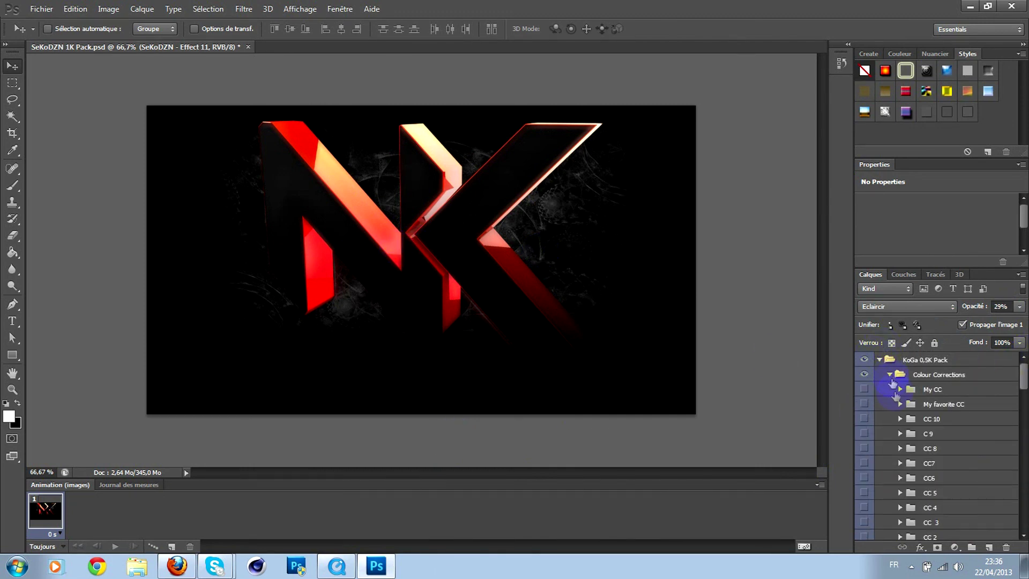
{"action": "left_click", "coordinate": [864, 389]}
Set the My CC group's opacity to 42% and compare the logo with and without the correction
{"action": "left_click", "coordinate": [1004, 307]}
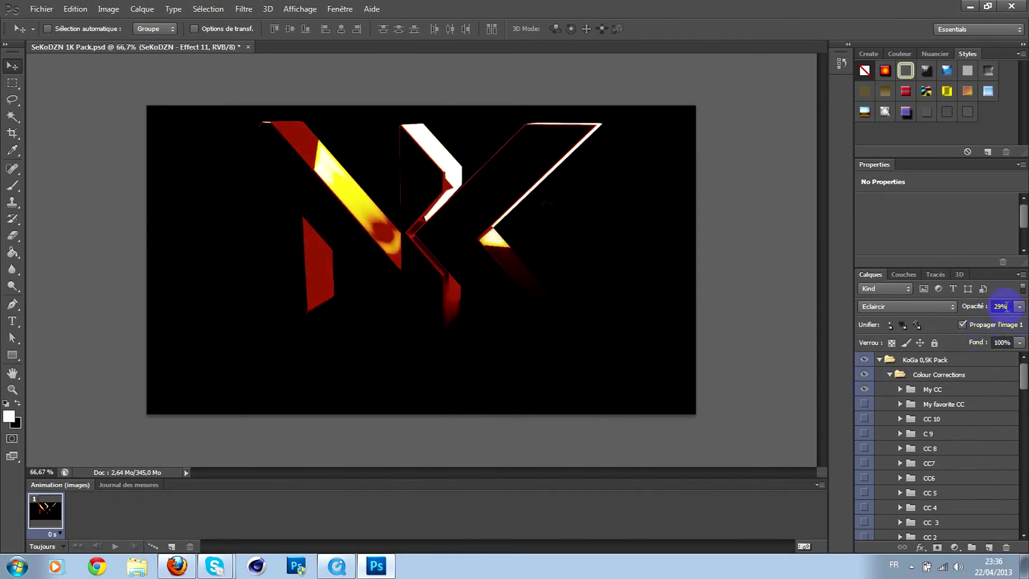
{"action": "left_click", "coordinate": [931, 390]}
{"action": "left_click", "coordinate": [1020, 306]}
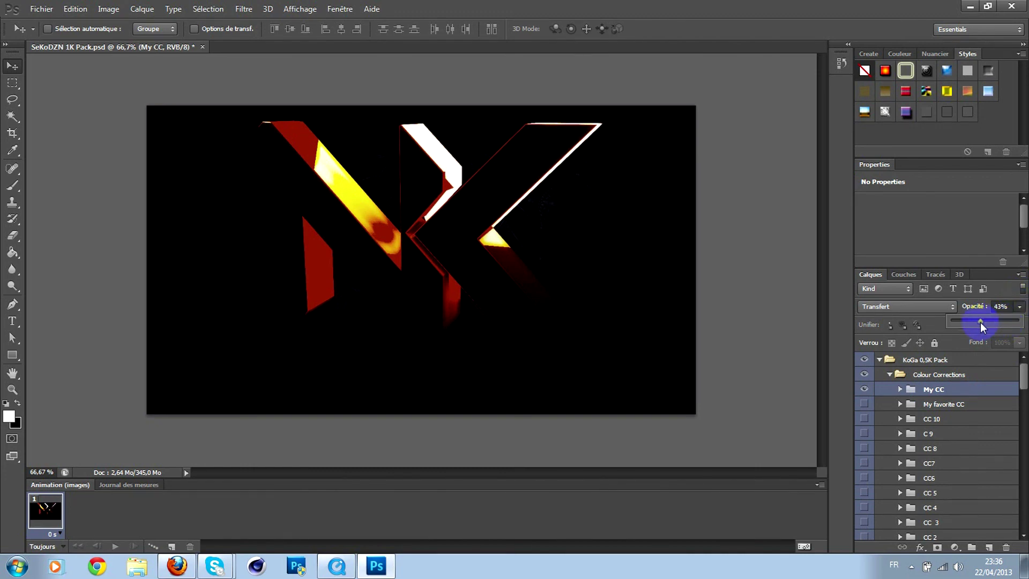
{"action": "left_click_drag", "start_coordinate": [981, 328], "coordinate": [963, 328]}
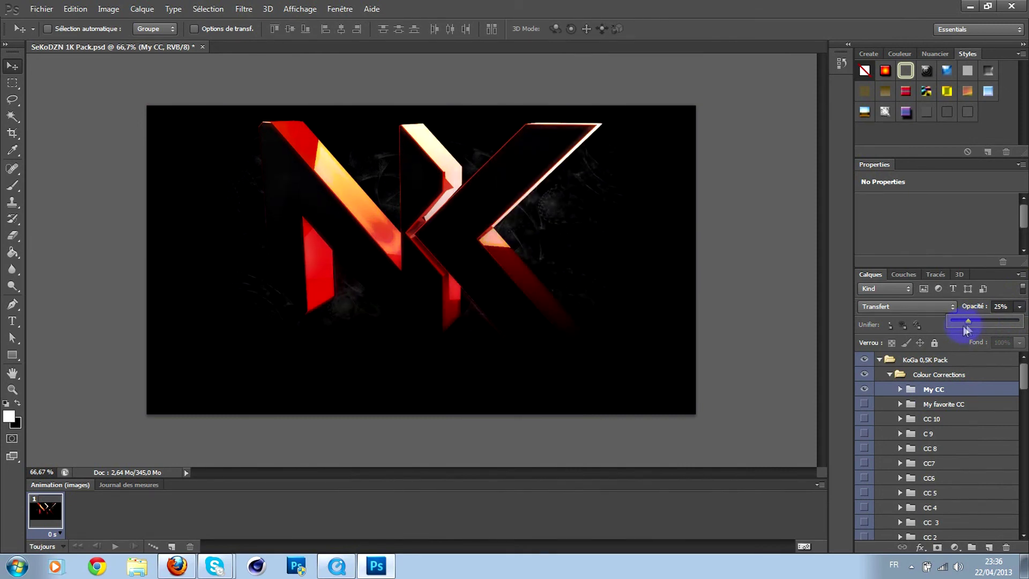
{"action": "left_click", "coordinate": [864, 391]}
{"action": "left_click", "coordinate": [863, 391]}
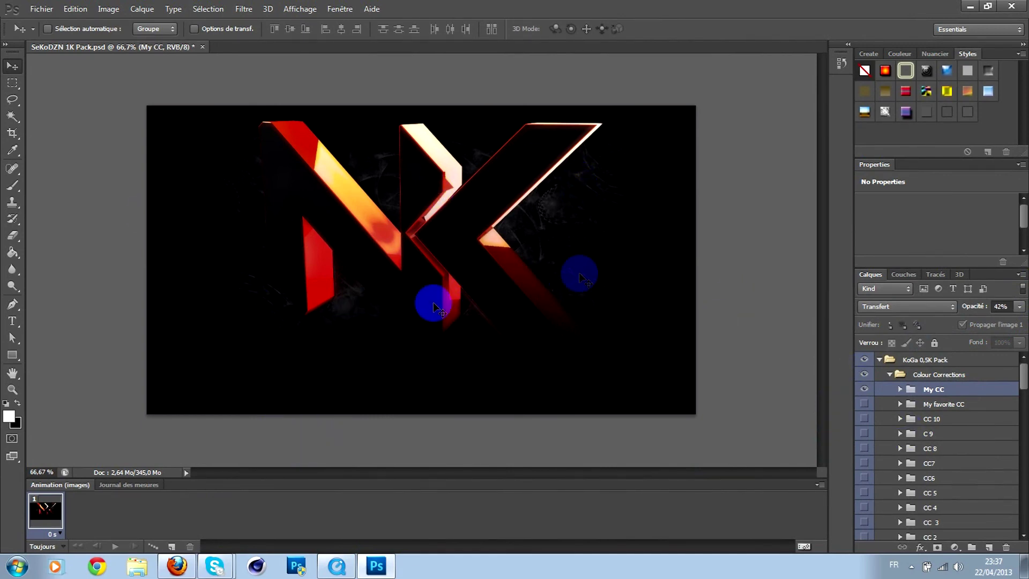
Expand the TECH group and show its KoGa - Texh 1 layer over the NK logo
{"action": "left_click_drag", "start_coordinate": [1025, 385], "coordinate": [1025, 504]}
{"action": "left_click", "coordinate": [889, 399]}
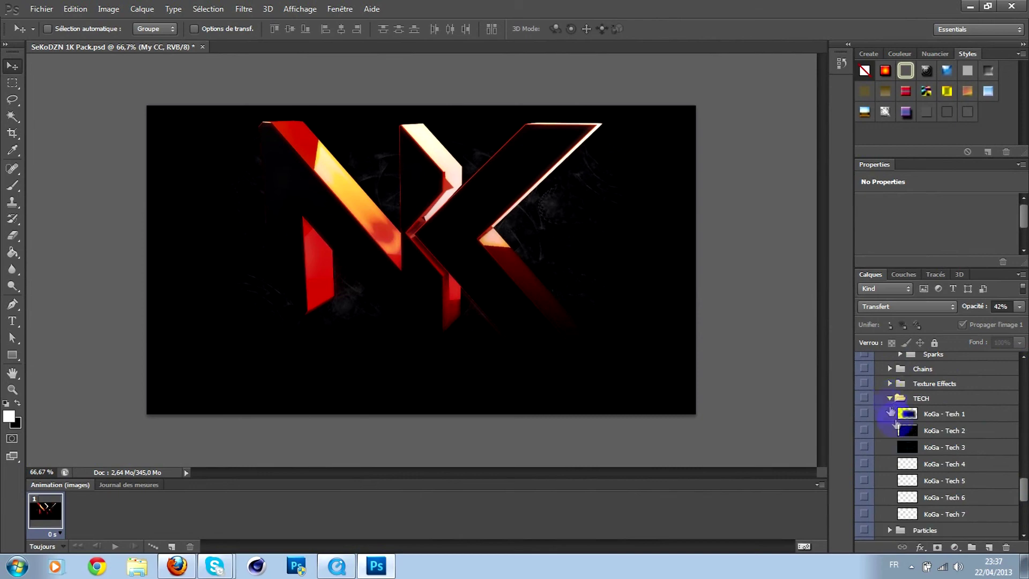
{"action": "left_click", "coordinate": [863, 414]}
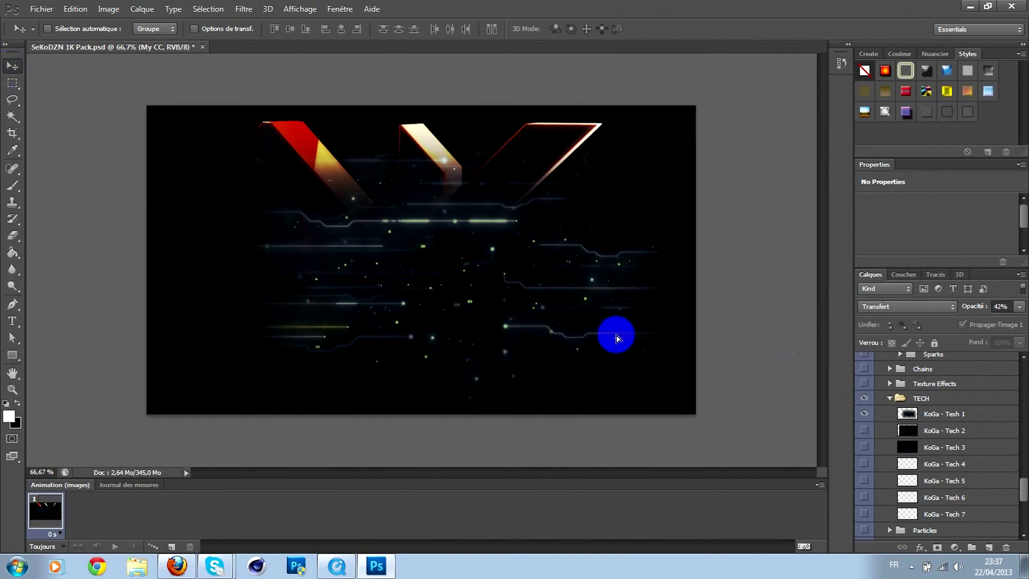
Move the KoGa - Texh 1 layer up and to the left over the NK letters and set its opacity to 14%
{"action": "scroll", "coordinate": [855, 375], "scroll_direction": "up", "scroll_amount": 10}
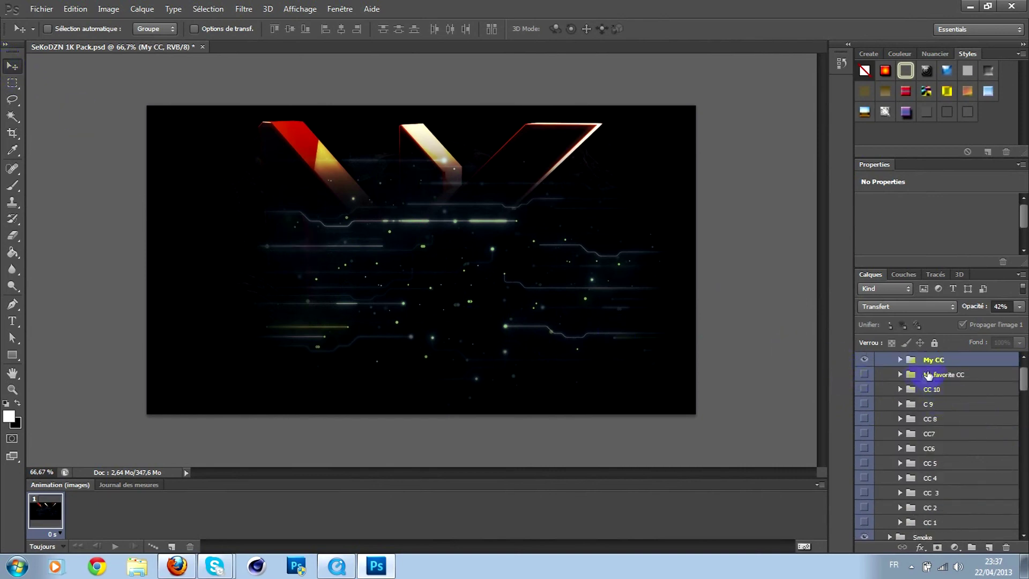
{"action": "left_click_drag", "start_coordinate": [1024, 387], "coordinate": [1025, 501]}
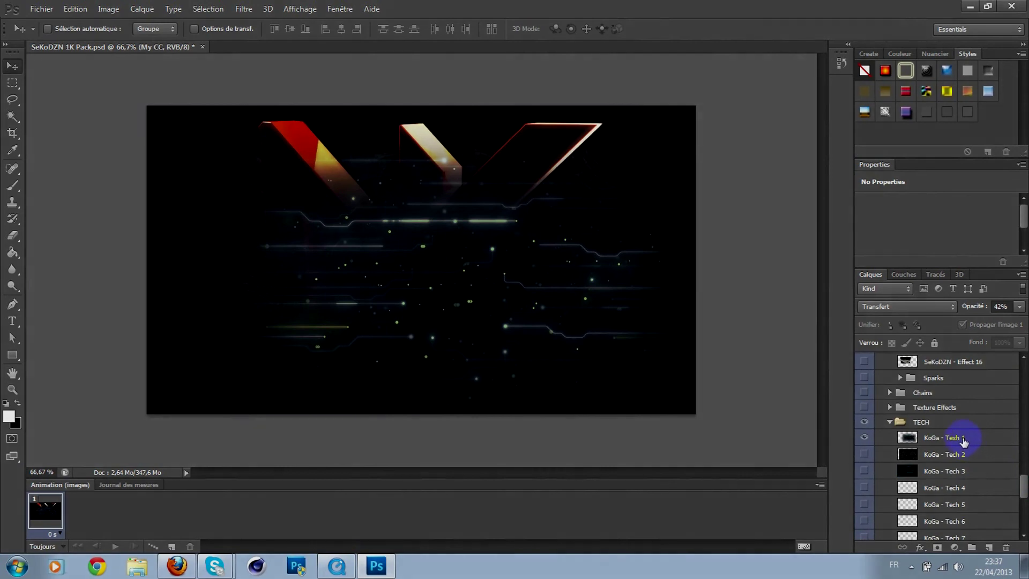
{"action": "left_click", "coordinate": [963, 440]}
{"action": "left_click_drag", "start_coordinate": [368, 225], "coordinate": [349, 197]}
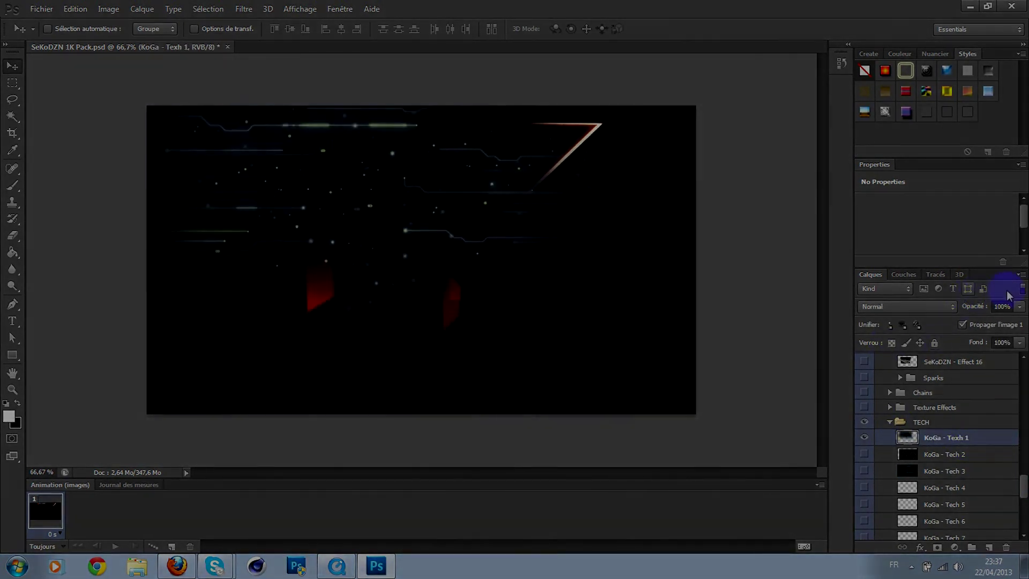
{"action": "left_click", "coordinate": [1016, 307]}
{"action": "left_click_drag", "start_coordinate": [966, 323], "coordinate": [958, 323]}
{"action": "left_click", "coordinate": [367, 209]}
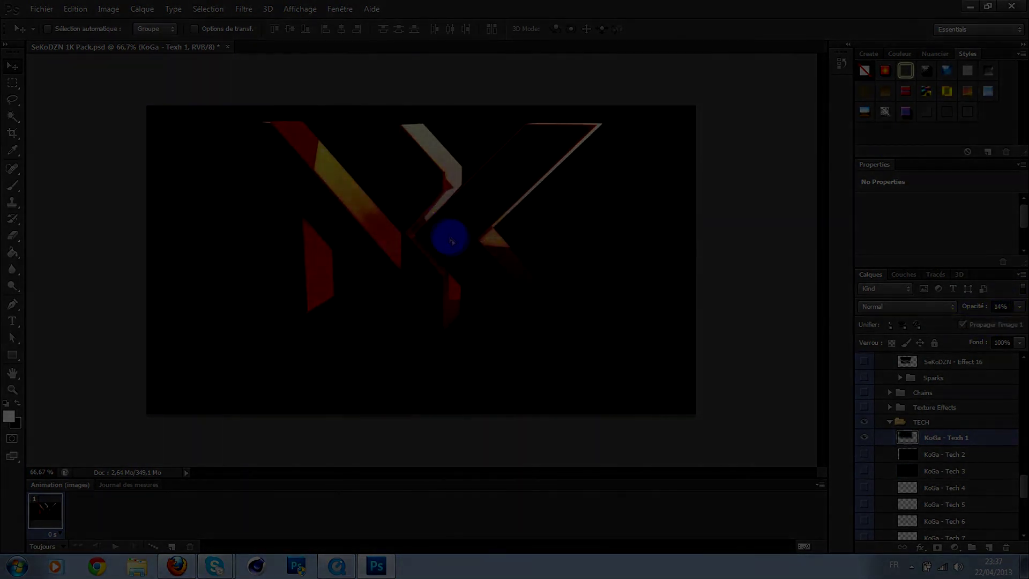